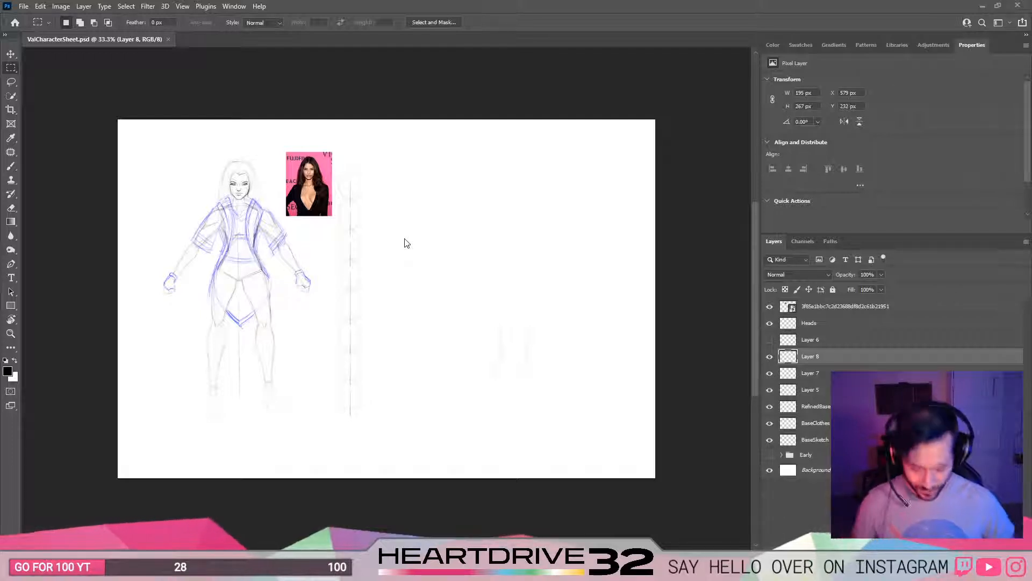
Step: Examine the character sketch up close, from the head down to the legs and feet
scroll(500, 349, "up", 2)
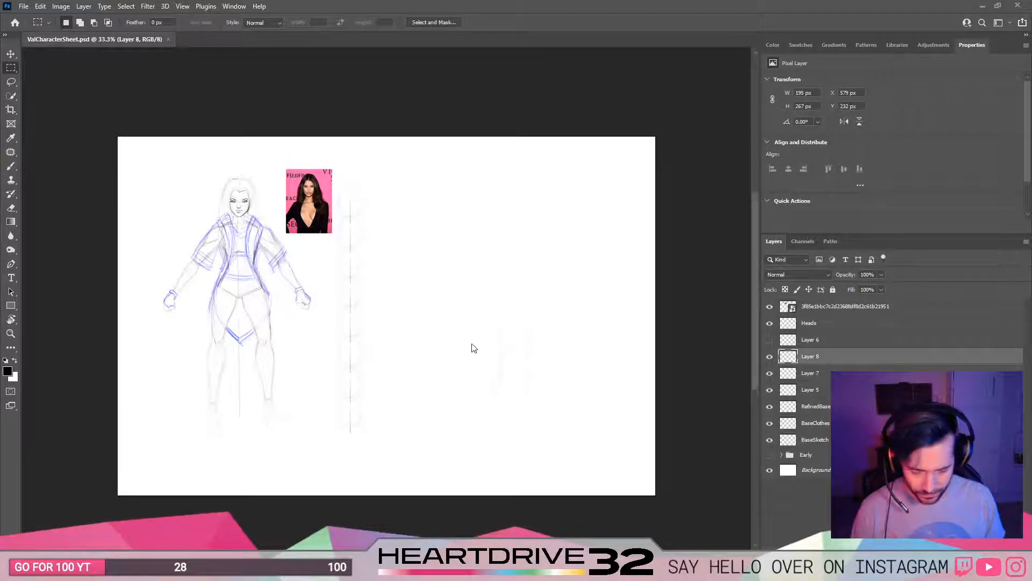
scroll(325, 436, "up", 2)
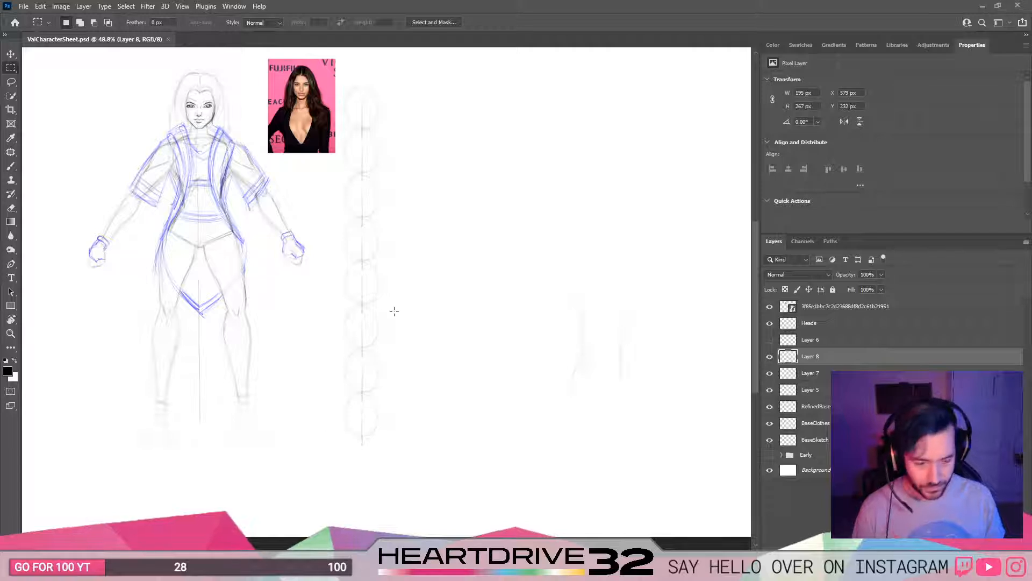
left_click_drag(314, 283, 467, 291)
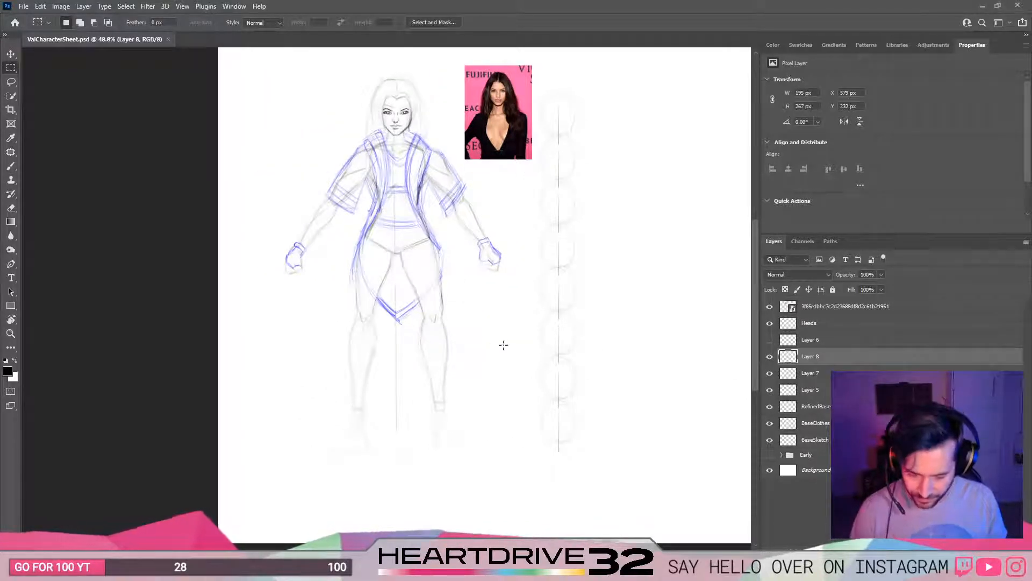
left_click_drag(503, 345, 676, 332)
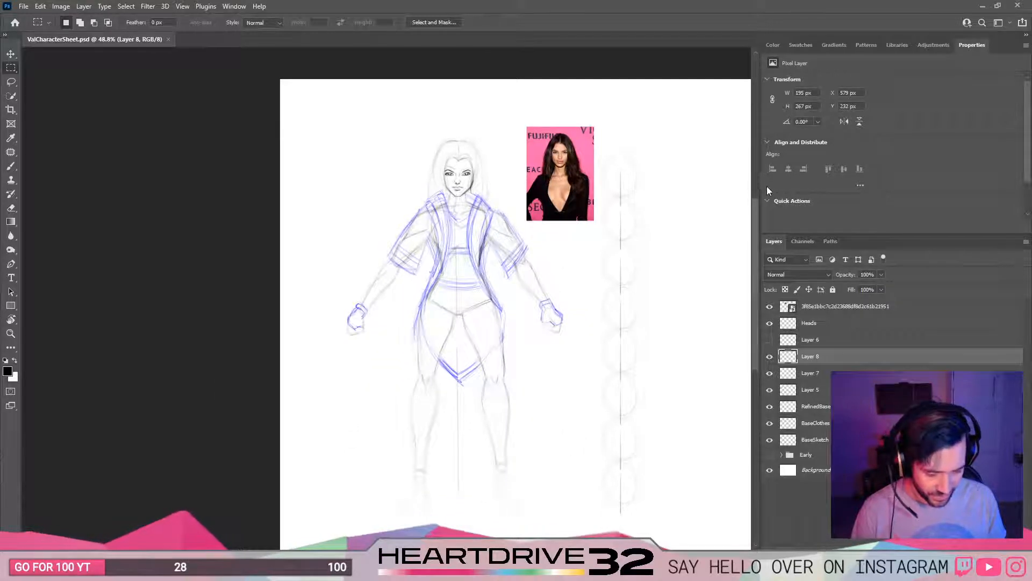
key("Tab")
left_click_drag(721, 258, 723, 138)
scroll(653, 243, "up", 5)
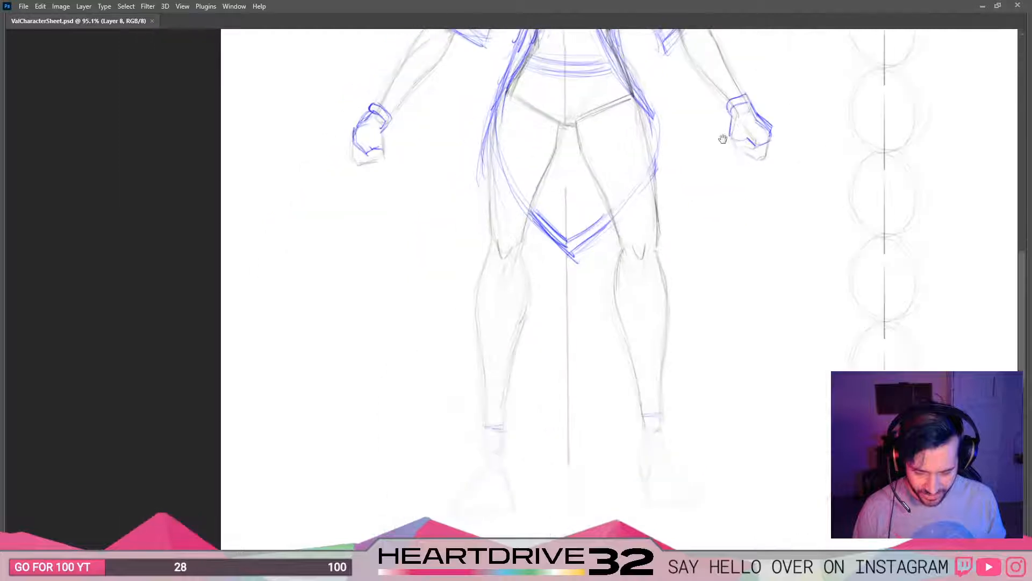
scroll(740, 173, "down", 3)
left_click_drag(803, 215, 692, 309)
Step: Switch to full screen mode with the menu bar and narrow the panel column to enlarge the canvas area
key("Tab")
left_click_drag(618, 263, 594, 304)
key("f")
left_click_drag(618, 263, 590, 273)
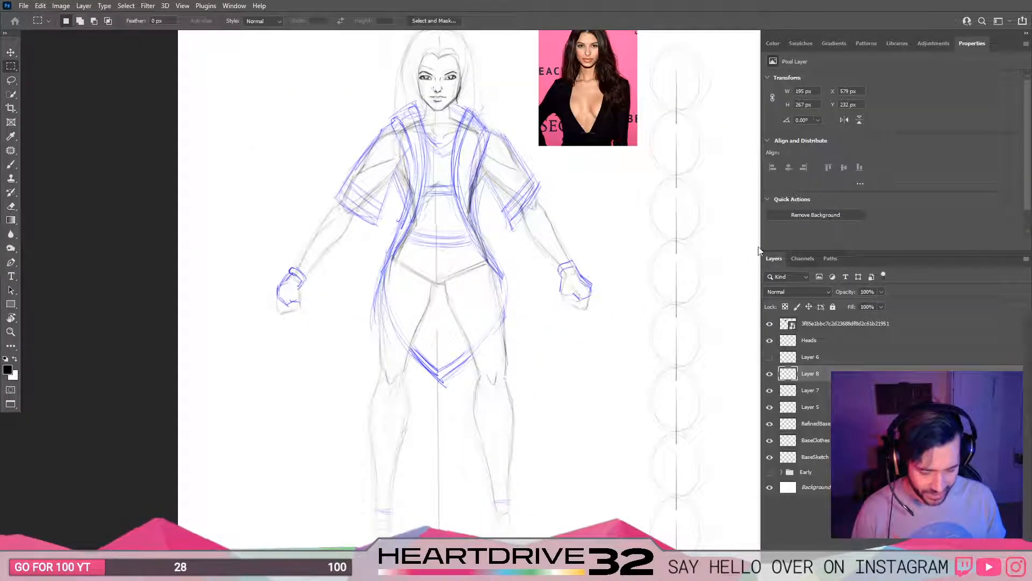
left_click_drag(759, 247, 886, 233)
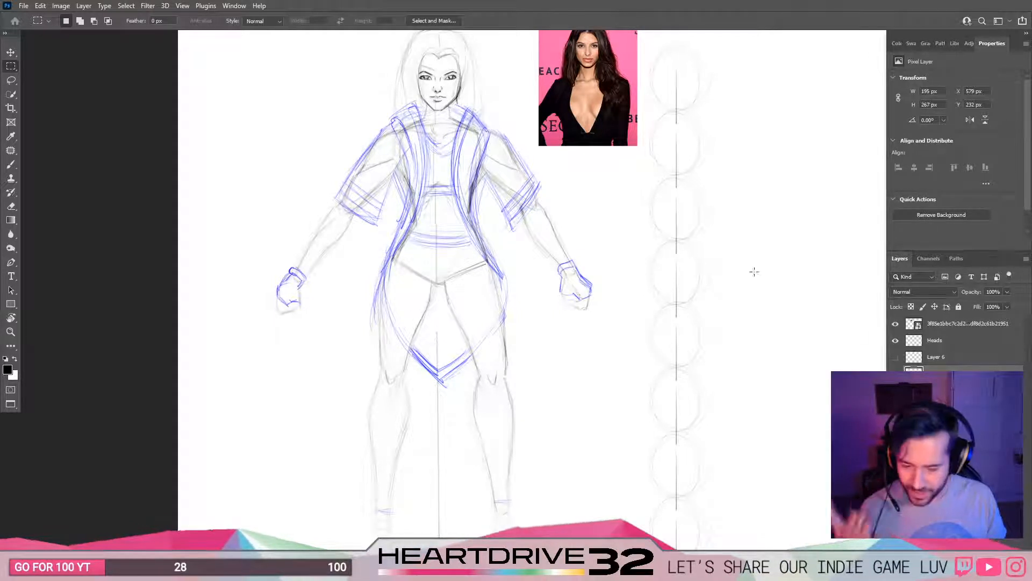
Step: Group all layers above the Early group, from the reference photo down, and add a new empty layer above that group
left_click_drag(546, 302, 575, 364)
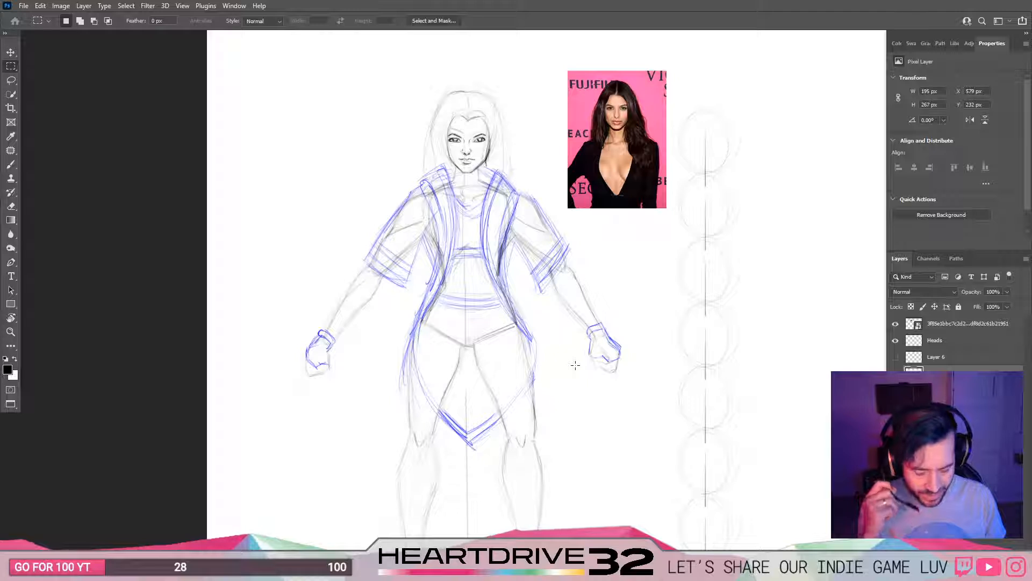
left_click_drag(579, 405, 620, 336)
left_click_drag(567, 424, 562, 415)
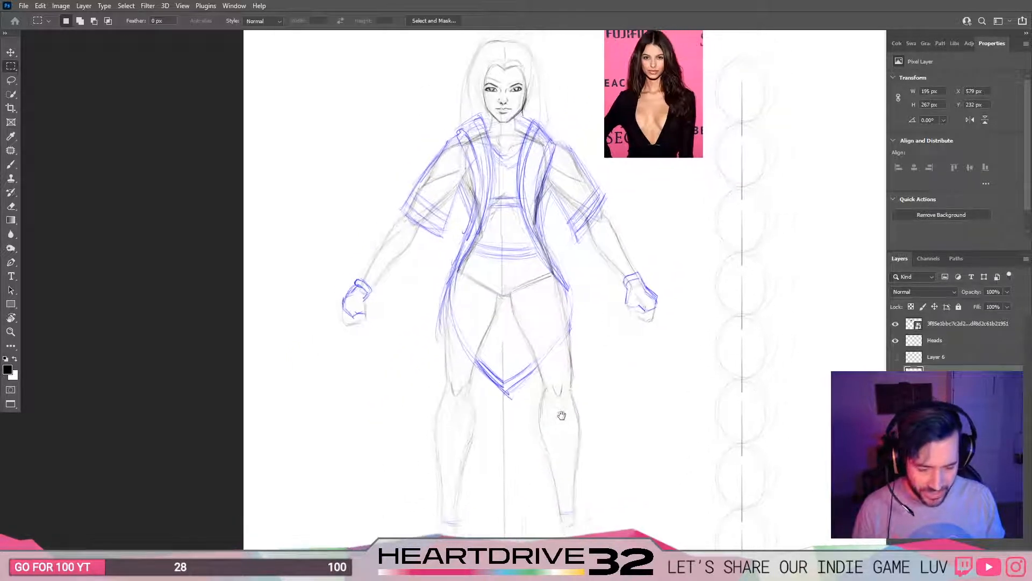
left_click_drag(625, 367, 603, 373)
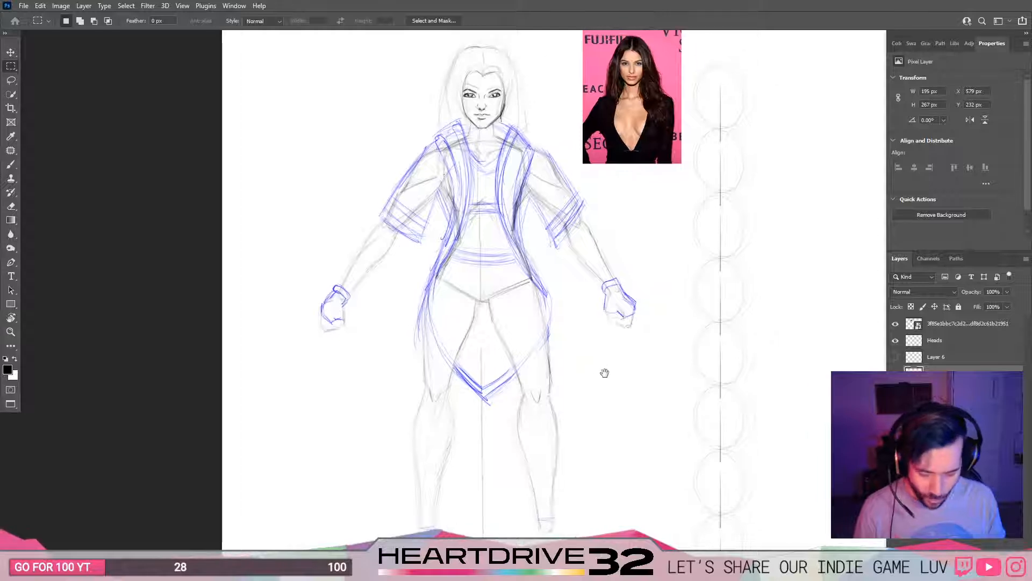
mouse_move(548, 392)
left_mouse_down()
mouse_move(592, 338)
mouse_move(568, 391)
mouse_move(576, 429)
mouse_move(543, 274)
mouse_move(530, 368)
left_mouse_up()
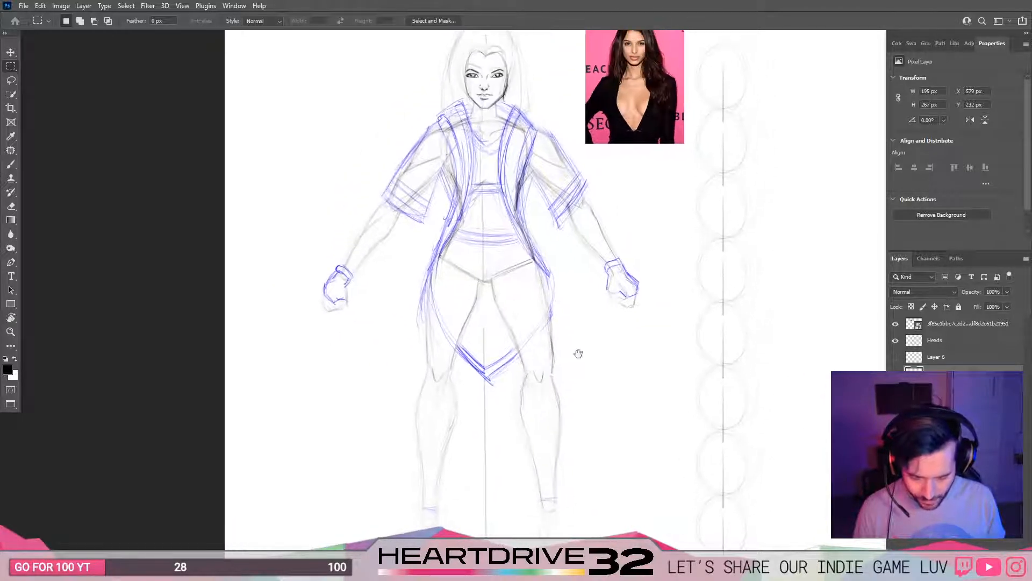
left_click(913, 420)
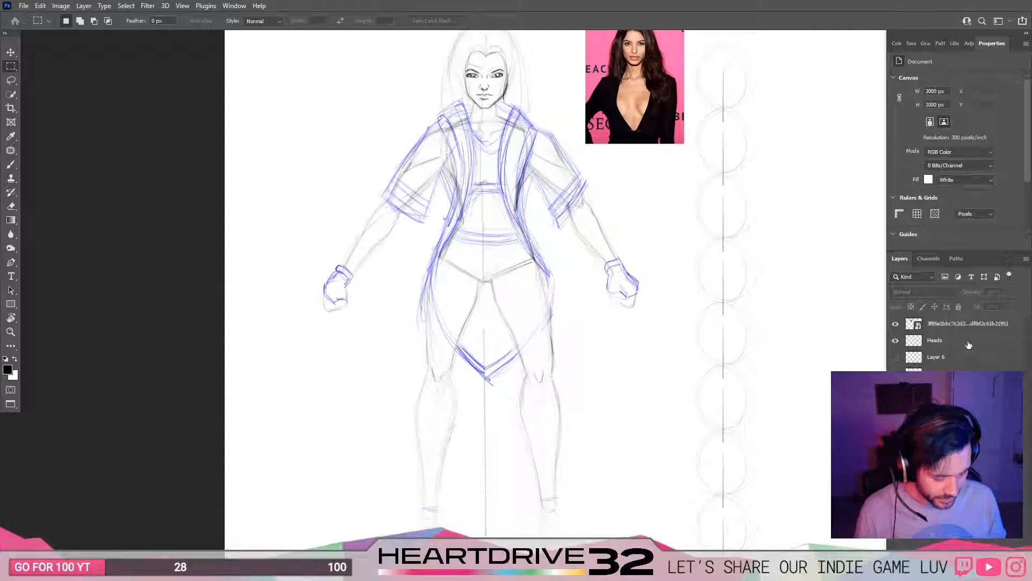
left_click(968, 323)
left_click(968, 420, "shift")
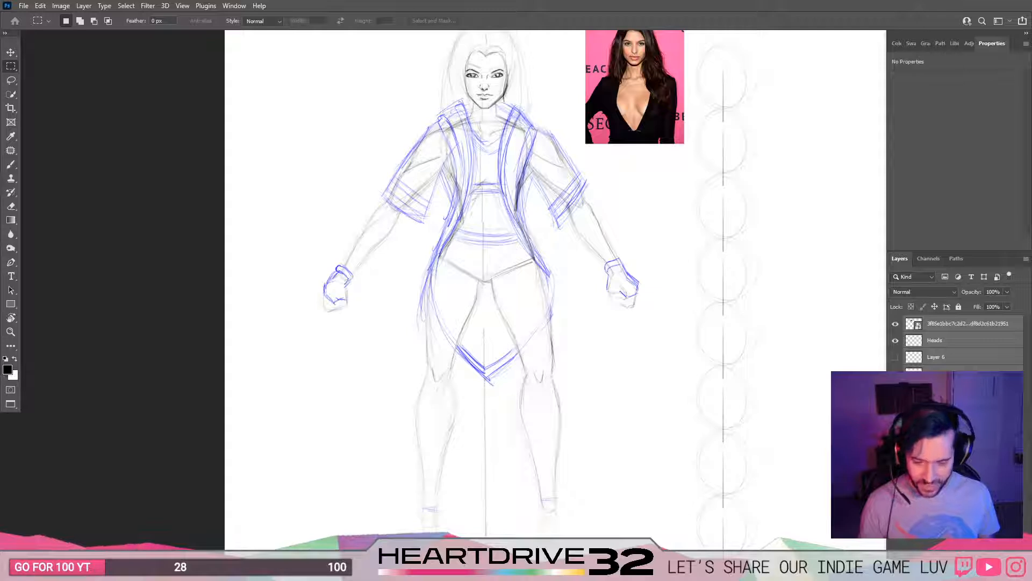
key("ctrl+g")
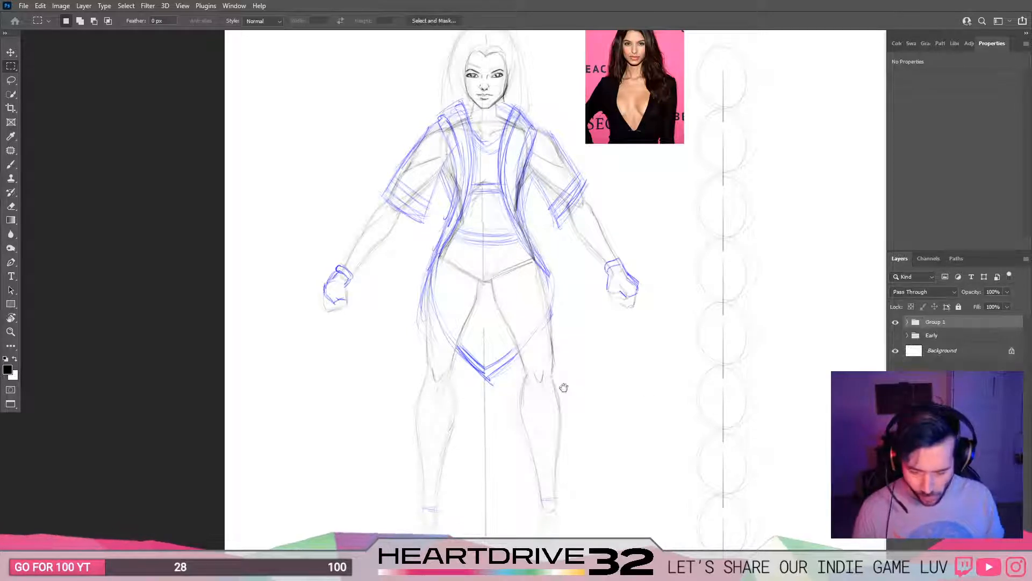
scroll(564, 387, "down", 4)
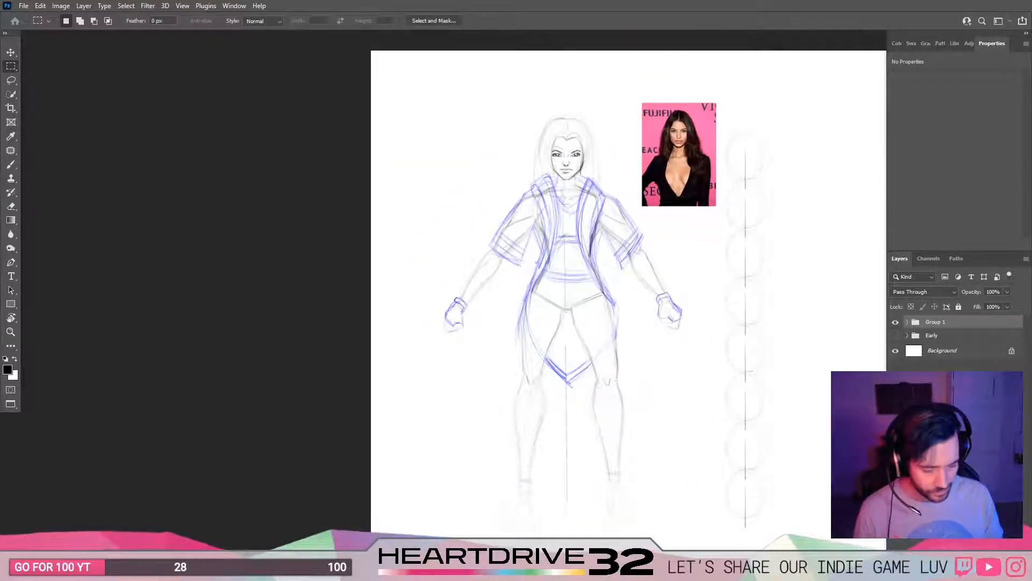
key("ctrl+shift+alt+n")
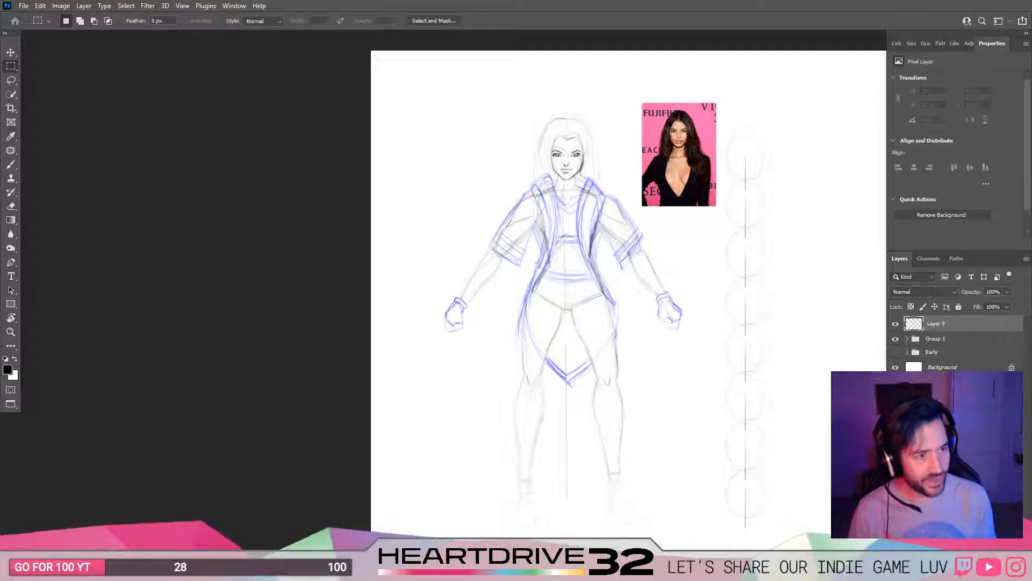
Step: Circle the character's legs with a black Brush stroke on the new layer and undo it
left_click_drag(633, 368, 604, 321)
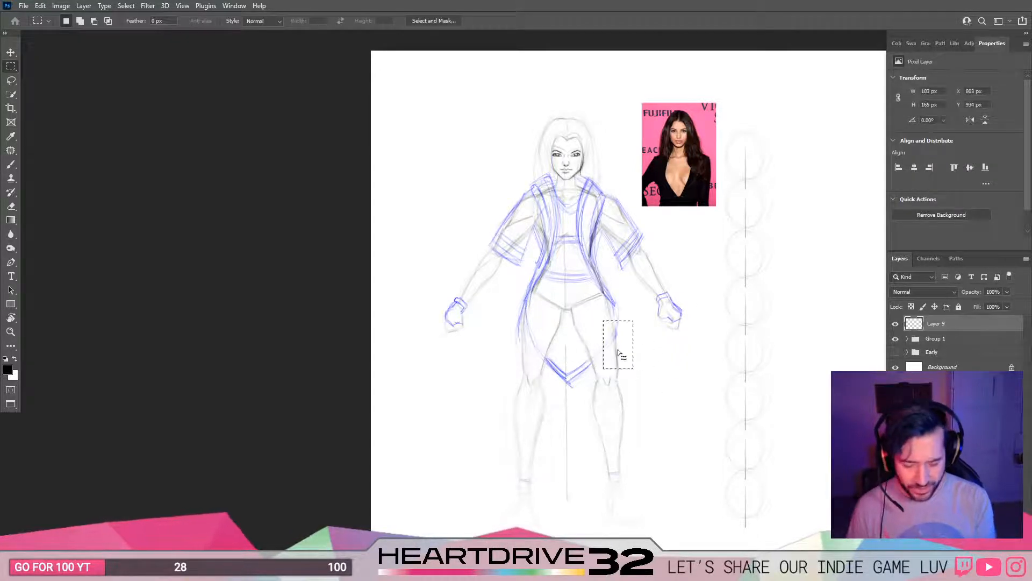
key("ctrl+d")
key("b")
mouse_move(661, 388)
left_mouse_down()
mouse_move(618, 296)
mouse_move(523, 508)
mouse_move(529, 286)
left_mouse_up()
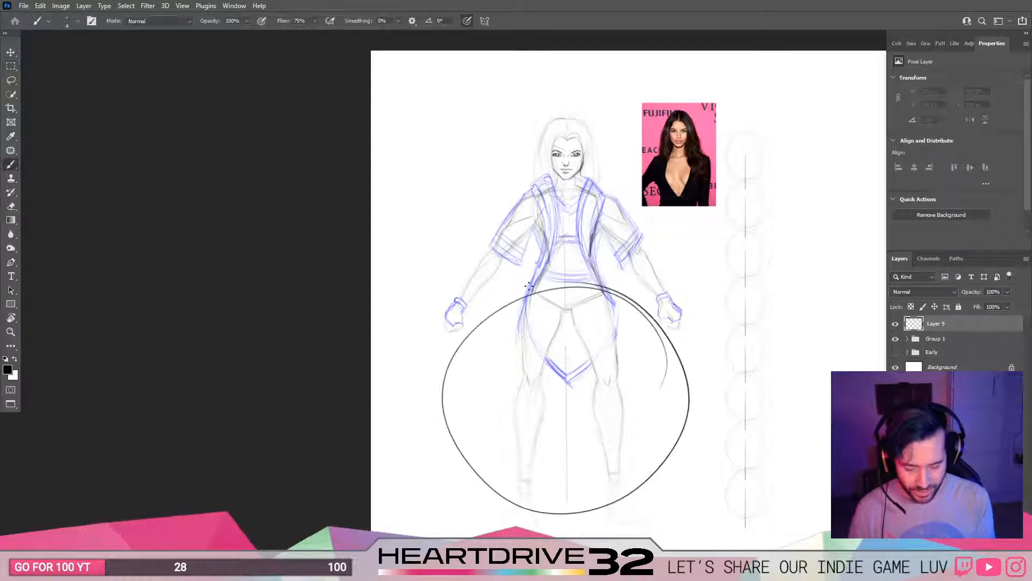
key("ctrl+z")
Step: Try black circles around both feet and loose strokes beside one leg, and undo them all
left_click_drag(500, 373, 513, 355)
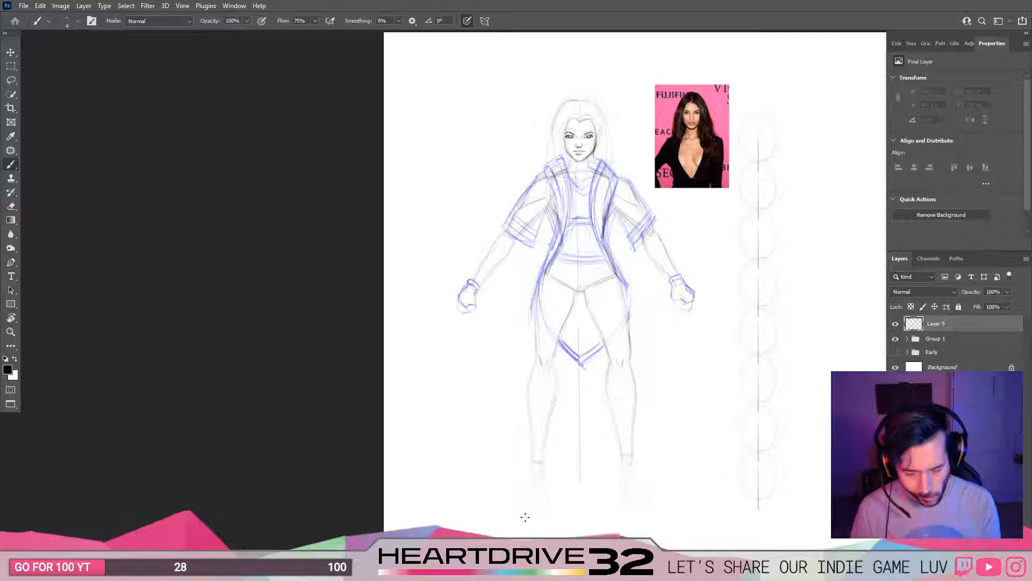
left_click_drag(570, 500, 501, 493)
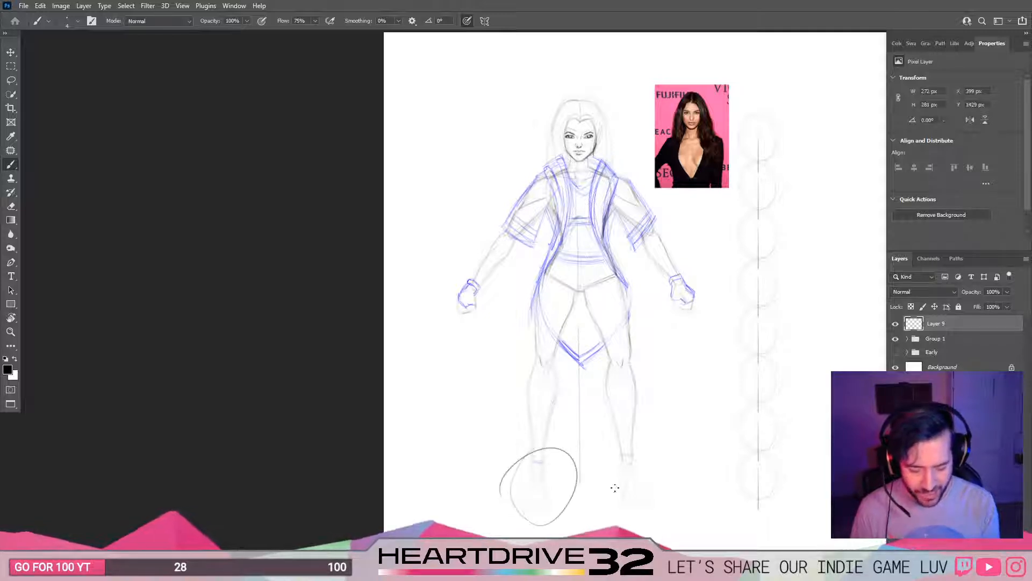
mouse_move(587, 473)
left_mouse_down()
mouse_move(653, 489)
mouse_move(594, 500)
left_mouse_up()
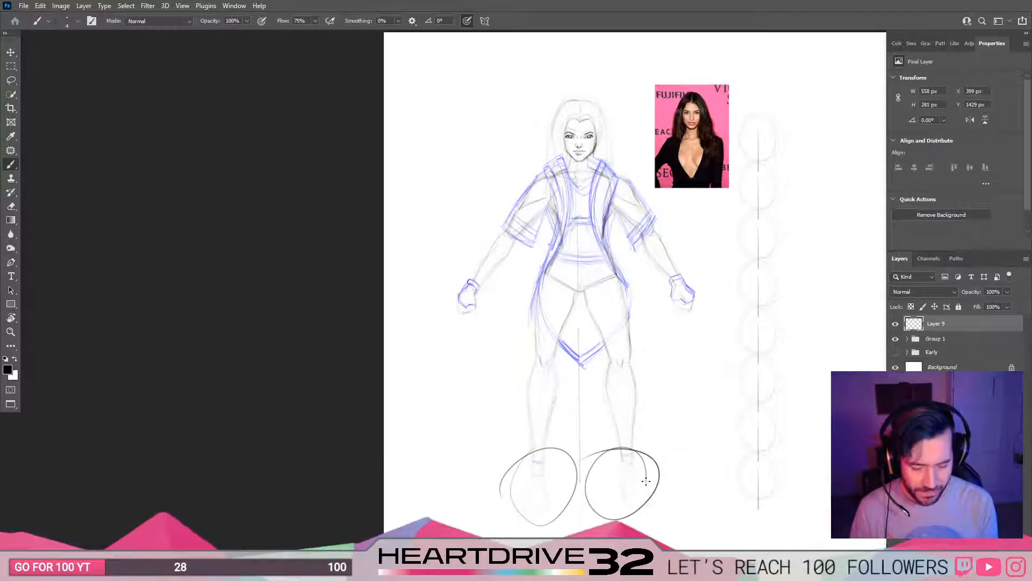
mouse_move(657, 476)
left_mouse_down()
mouse_move(663, 425)
mouse_move(642, 332)
left_mouse_up()
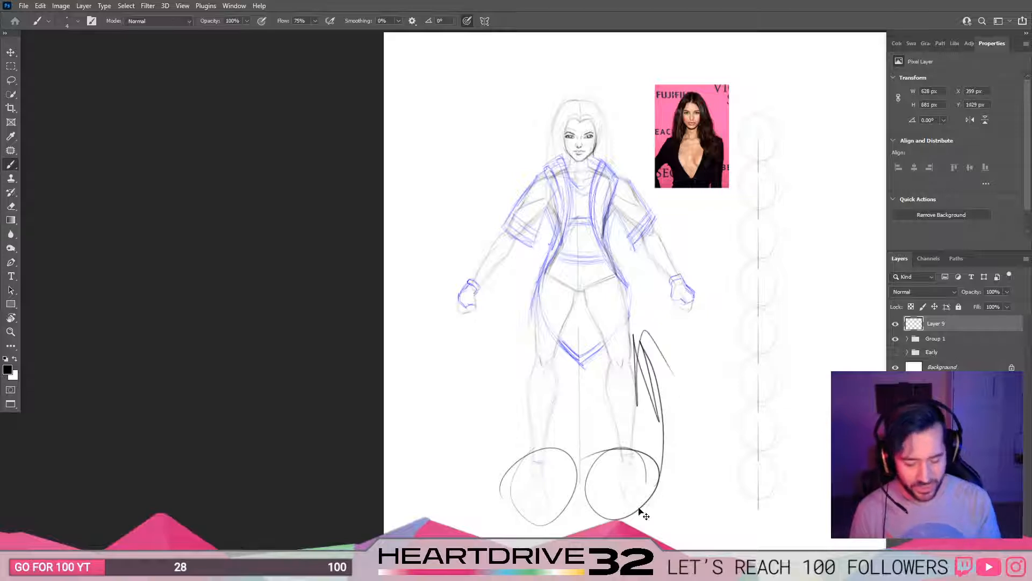
key("ctrl+z")
key("ctrl+z")
key("ctrl+z")
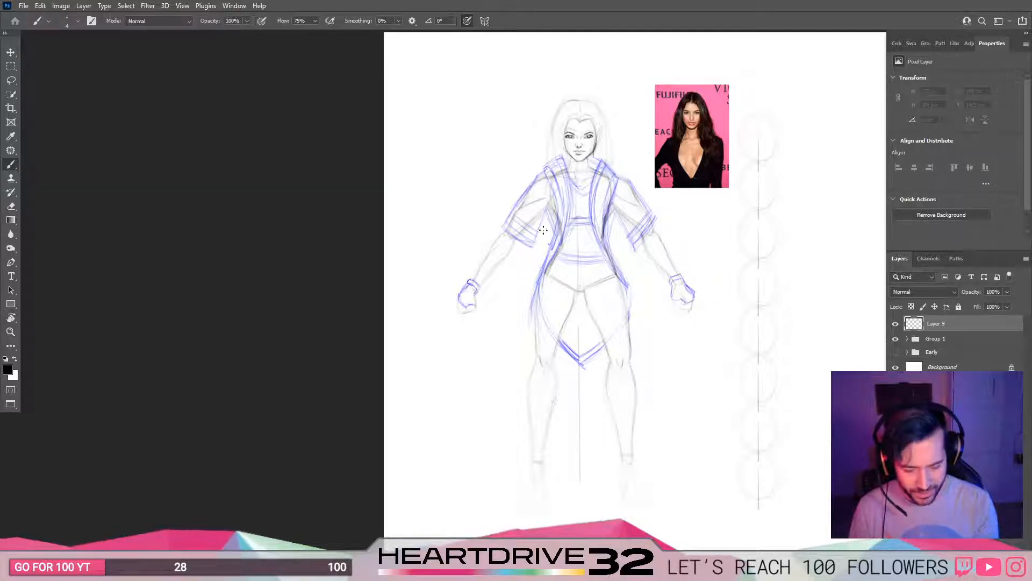
Step: Sketch the coat's viewer-left edge in black from shoulder to pointed hem, and change the foreground colour to bright red
left_click_drag(550, 173, 557, 220)
mouse_move(550, 181)
left_mouse_down()
mouse_move(538, 306)
mouse_move(541, 336)
mouse_move(562, 354)
left_mouse_up()
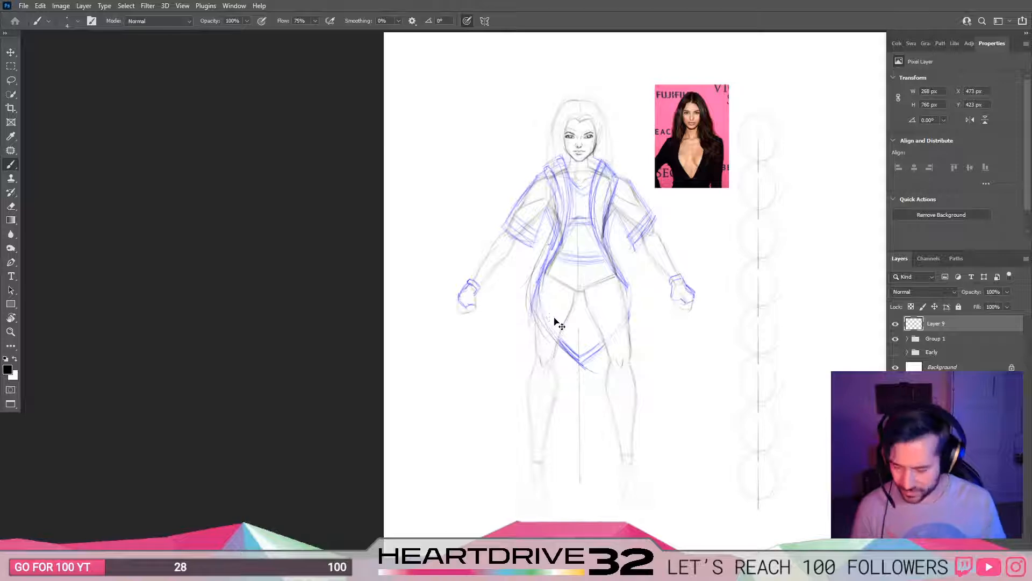
left_click(7, 369)
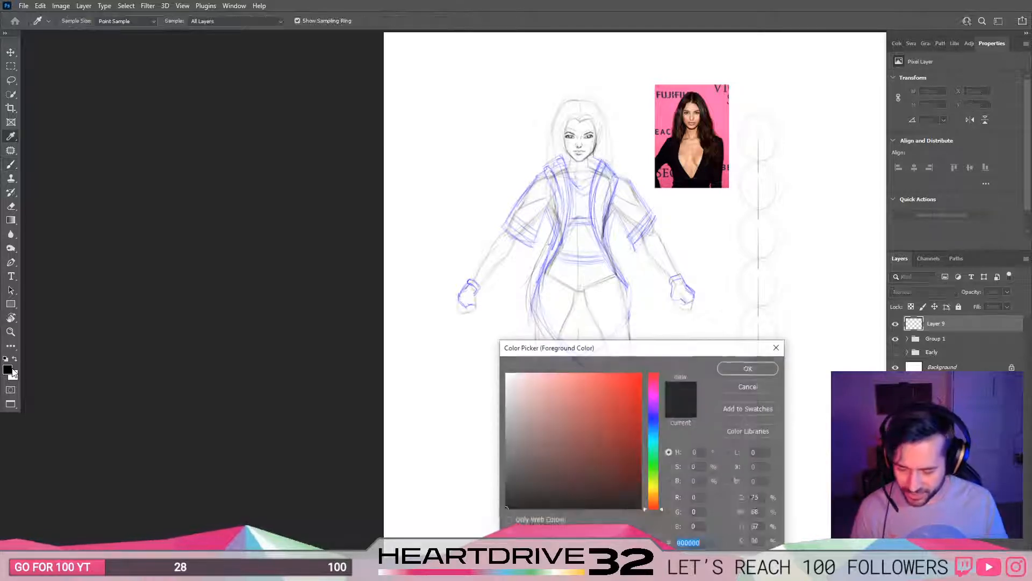
left_click(653, 416)
left_click(640, 374)
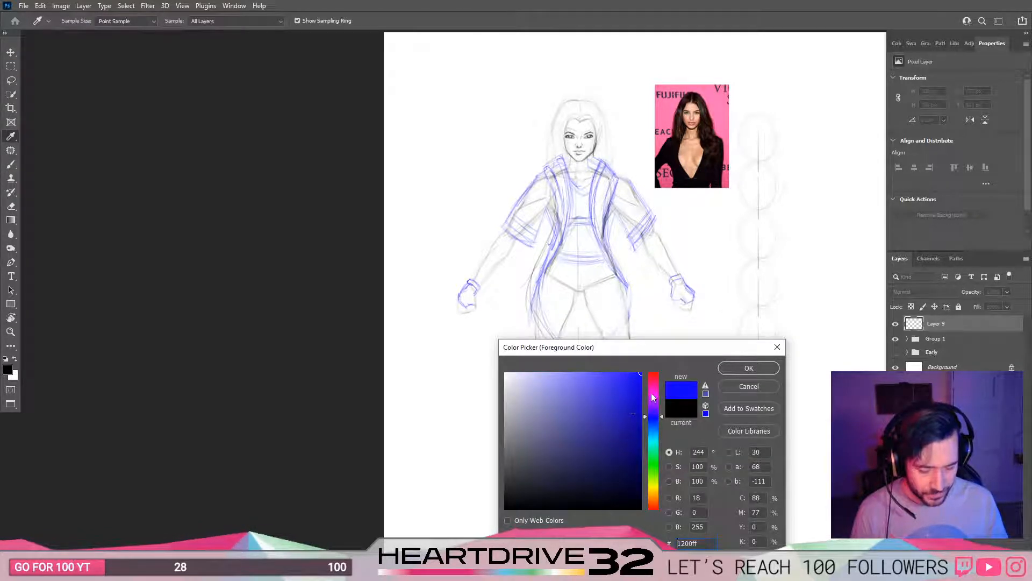
left_click_drag(653, 409, 695, 296)
left_click(748, 368)
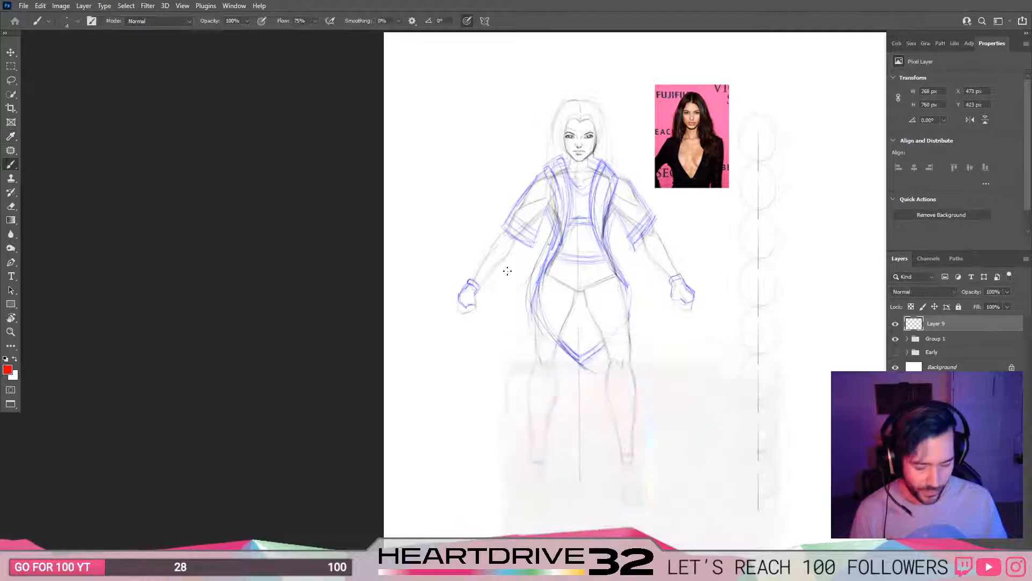
Step: Trace the coat's outline in red along both sides of the torso, over the hips and down to the pointed hem
mouse_move(559, 200)
left_mouse_down()
mouse_move(630, 343)
mouse_move(530, 342)
left_mouse_up()
key("ctrl+z")
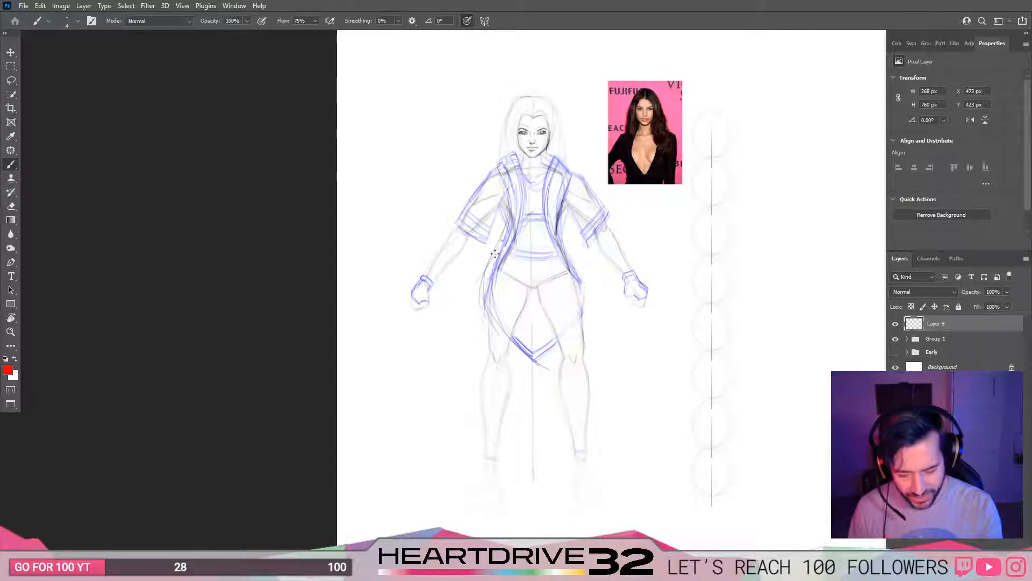
mouse_move(510, 203)
left_mouse_down()
mouse_move(489, 269)
mouse_move(499, 270)
mouse_move(488, 266)
mouse_move(512, 337)
mouse_move(542, 370)
mouse_move(578, 317)
mouse_move(586, 281)
mouse_move(584, 299)
mouse_move(573, 197)
left_mouse_up()
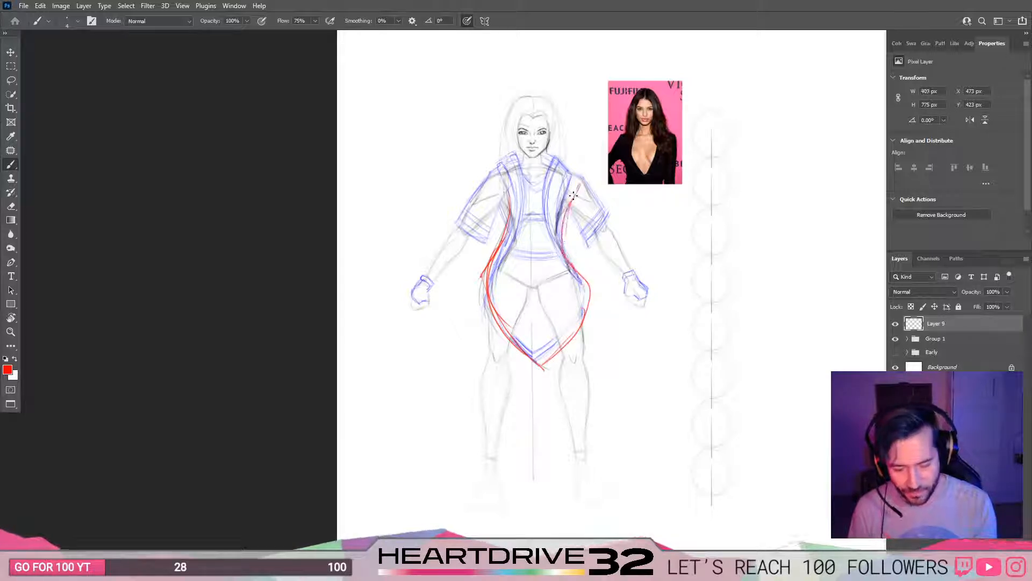
left_click_drag(563, 232, 579, 185)
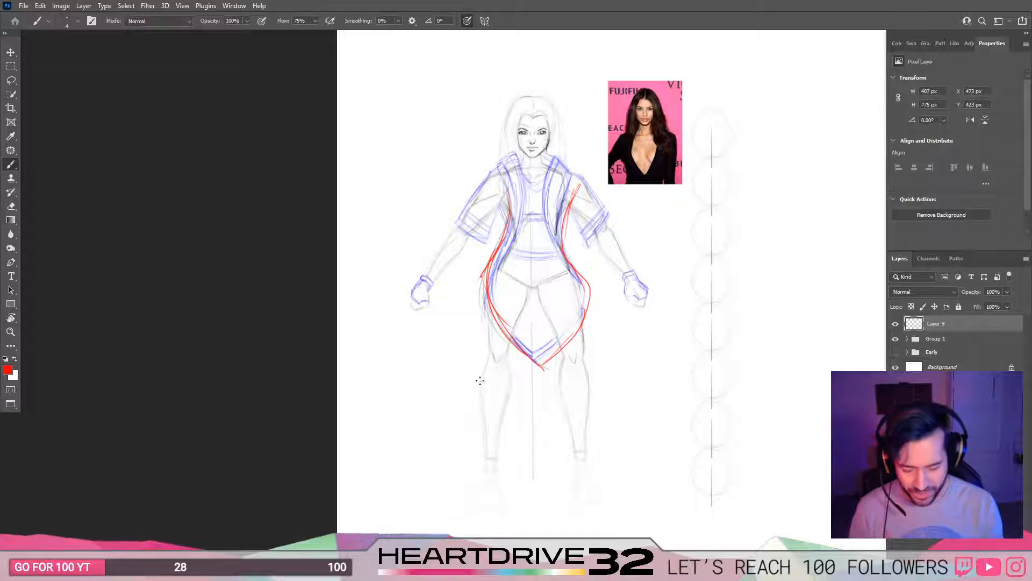
Step: Sketch a long red coat panel falling from the viewer-left hip to the foot, with a short hem at floor level
mouse_move(474, 410)
left_mouse_down()
mouse_move(464, 499)
mouse_move(515, 503)
left_mouse_up()
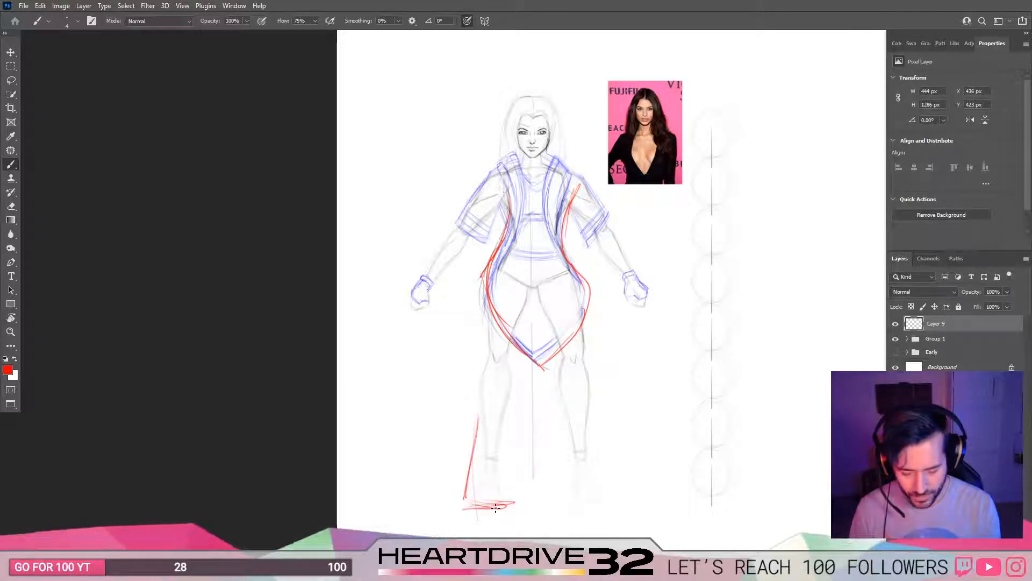
left_click_drag(485, 295, 466, 468)
mouse_move(495, 277)
left_mouse_down()
mouse_move(473, 492)
mouse_move(455, 505)
left_mouse_up()
left_click_drag(486, 305, 461, 503)
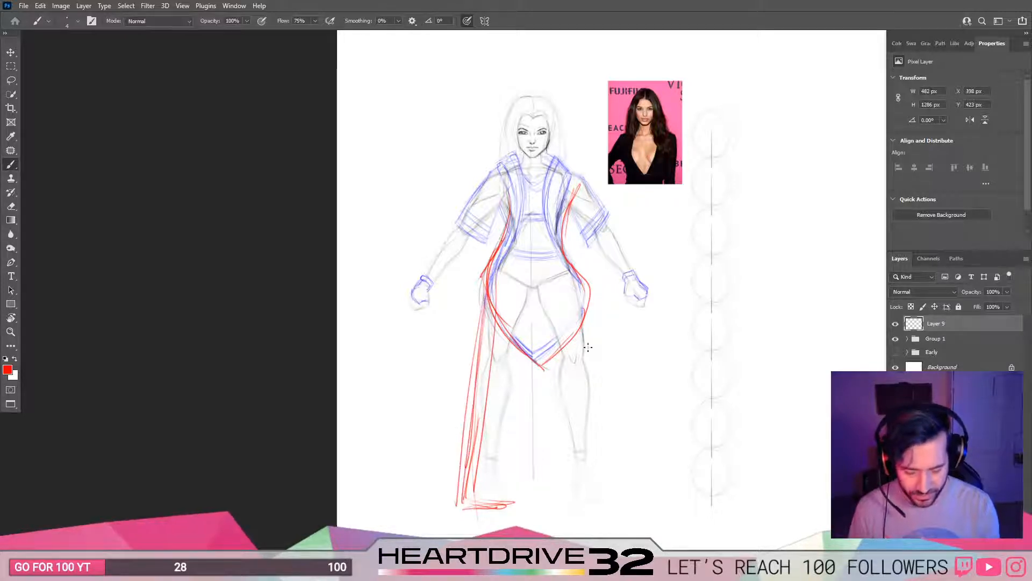
Step: Sketch the matching red coat panel on the opposite leg, join both panels with a floor-length hem, and reinforce the first panel's edge
left_click_drag(584, 310, 596, 446)
left_click_drag(578, 344, 614, 504)
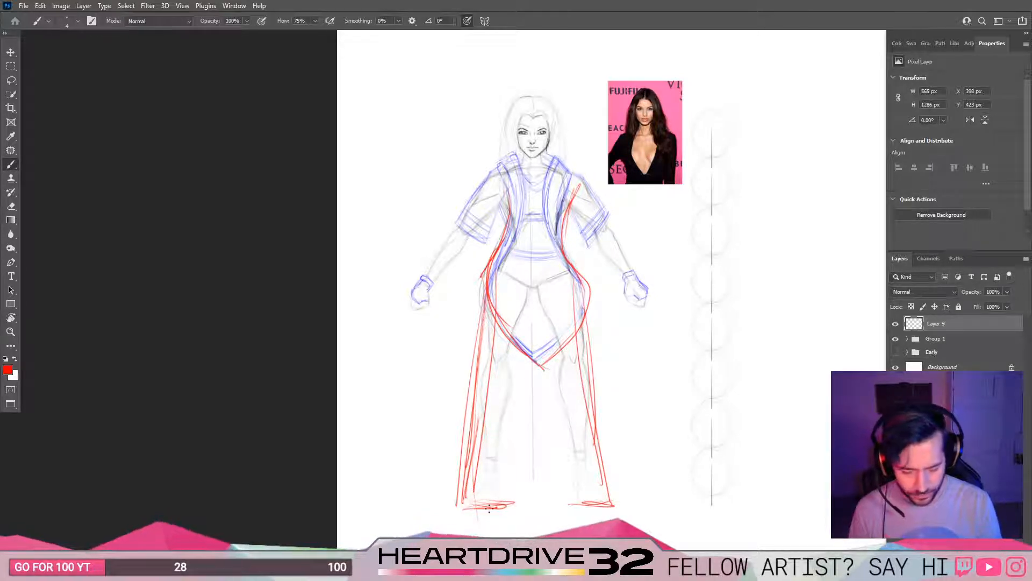
mouse_move(466, 506)
left_mouse_down()
mouse_move(618, 504)
mouse_move(613, 514)
left_mouse_up()
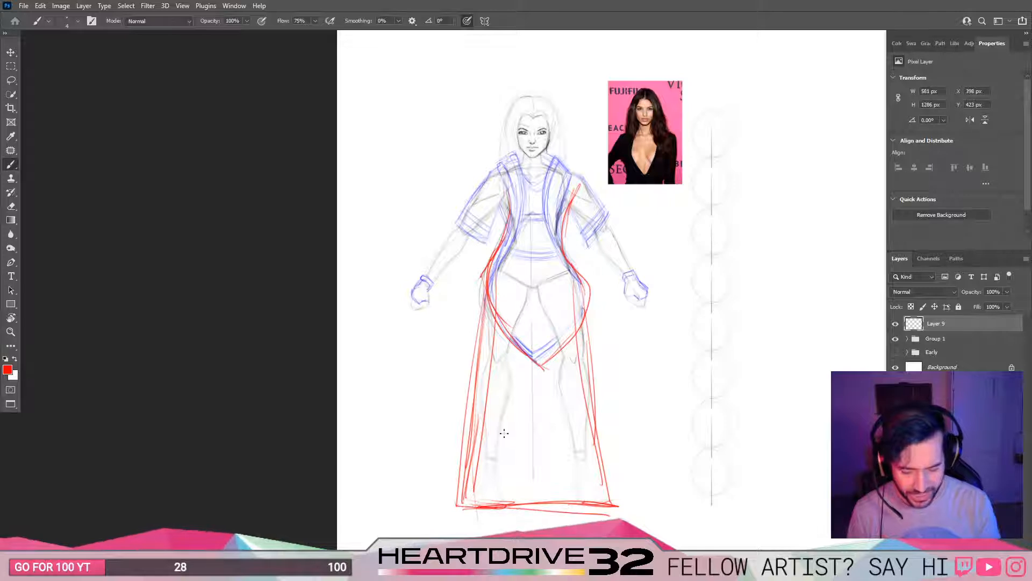
left_click_drag(489, 301, 461, 505)
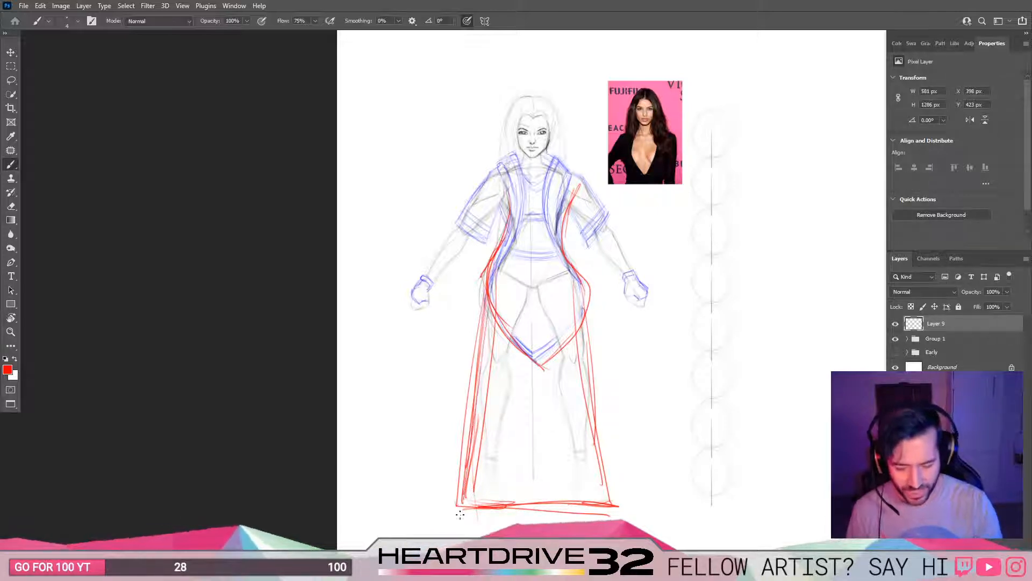
Step: Sketch a long red line from beside the head down to the floor-length hem, and hide the red coat sketch layer
left_click_drag(562, 100, 617, 510)
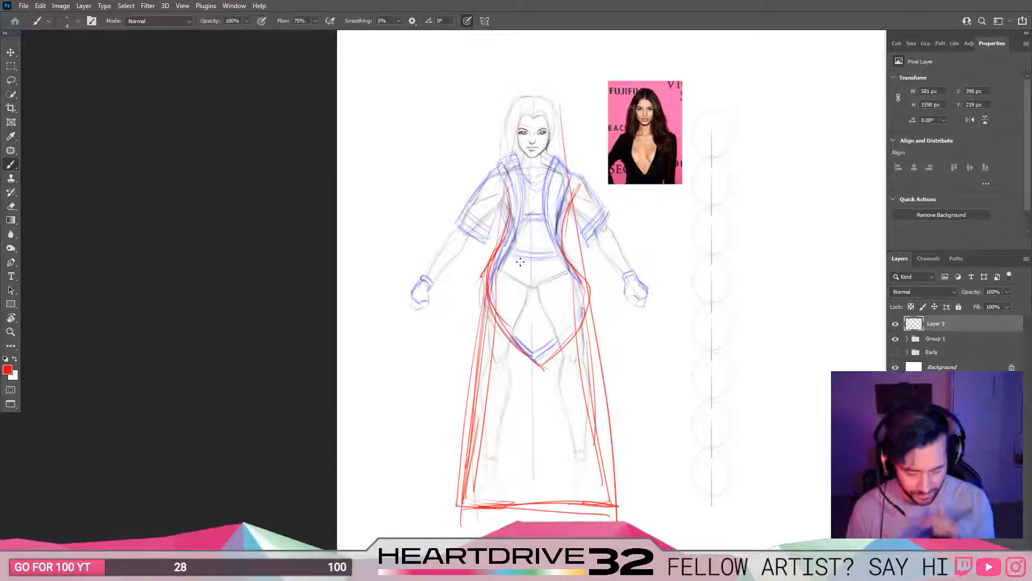
left_click(895, 323)
key("v")
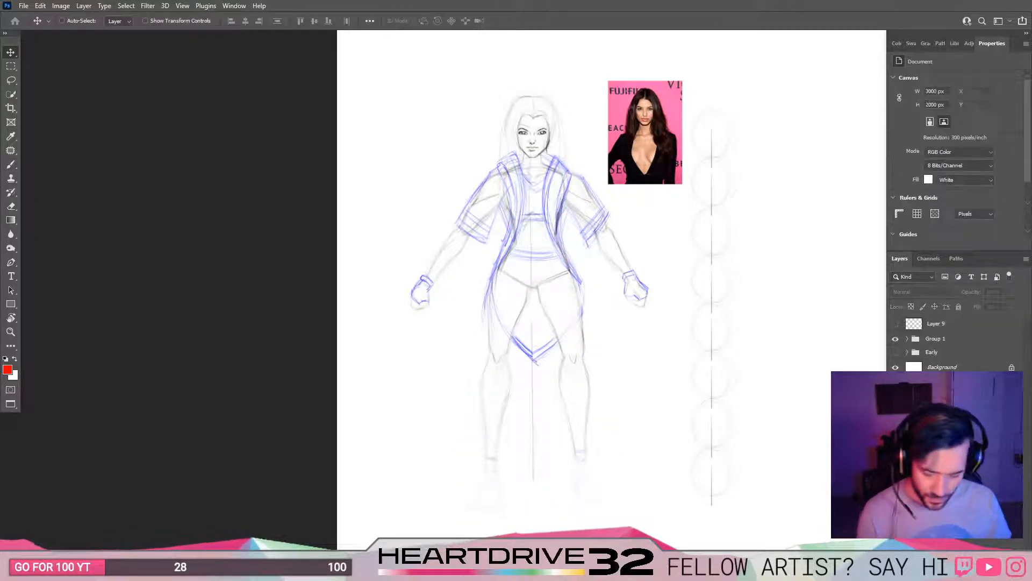
Step: Show the Early group to check its old sketches against the figure, and hide the group again
left_click(895, 352)
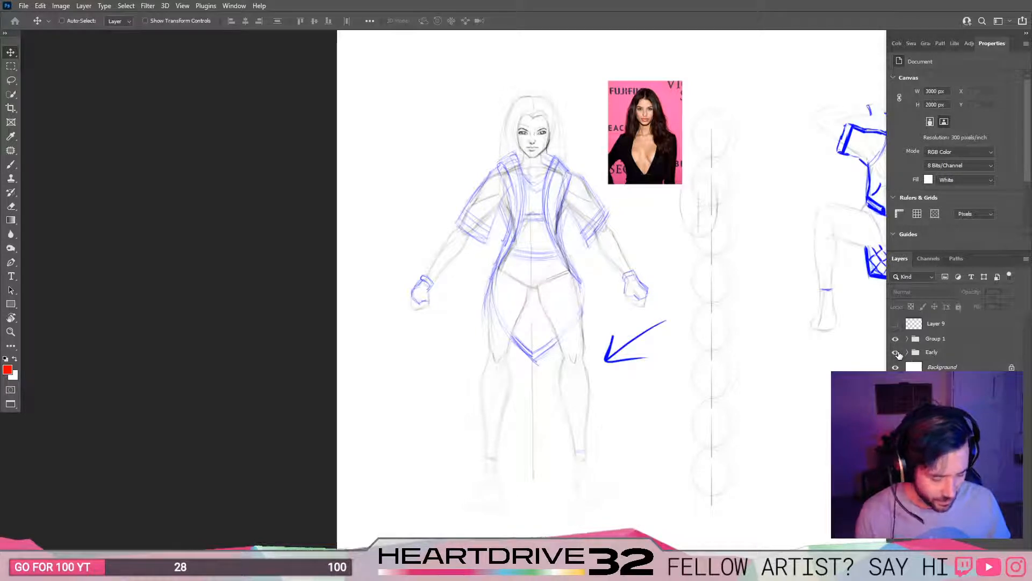
left_click(910, 354)
left_click(896, 353)
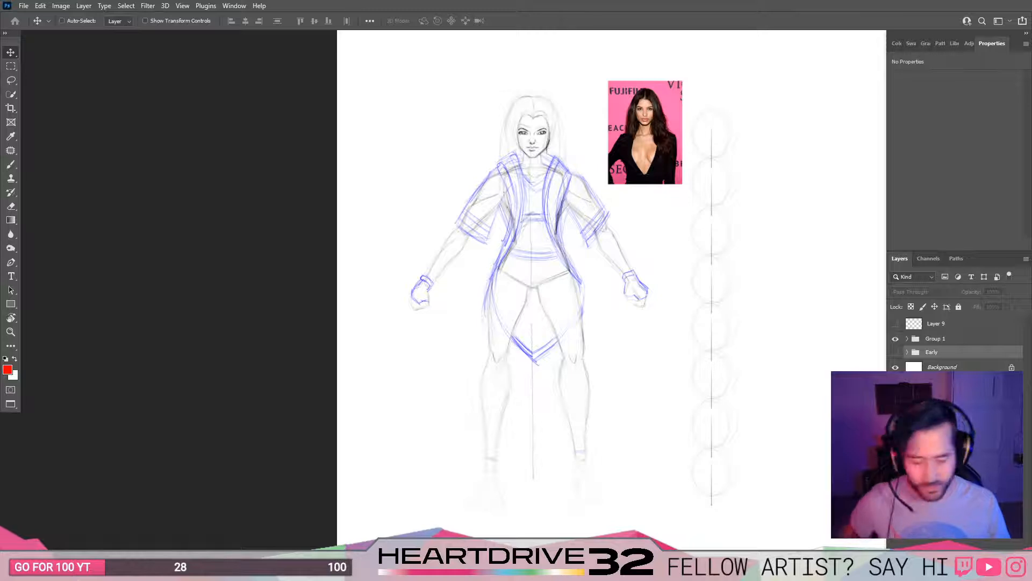
Step: Switch to Adobe Bridge and open the Fitness folder within the Reference folder
key("alt+Tab")
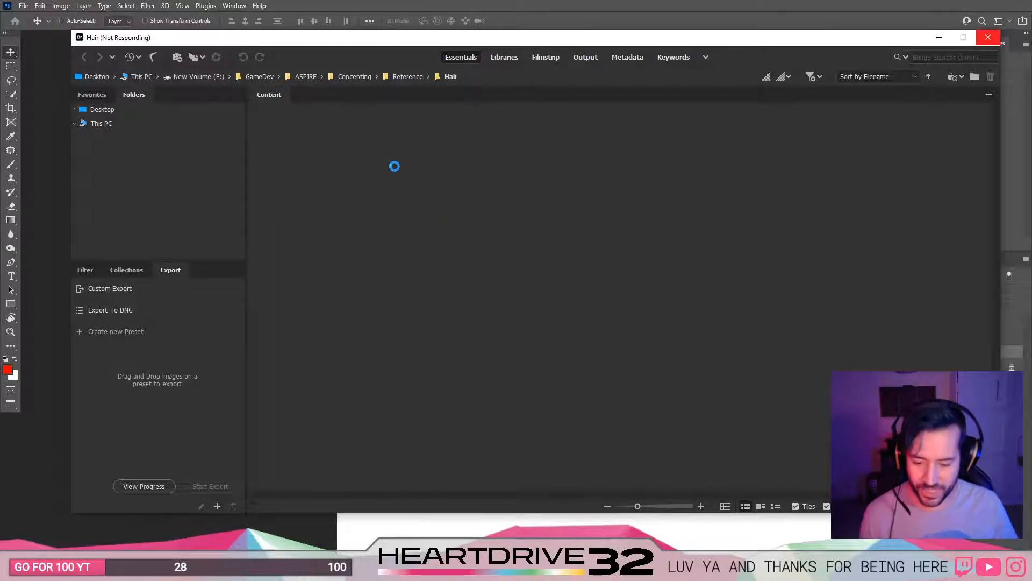
left_click_drag(490, 42, 467, 41)
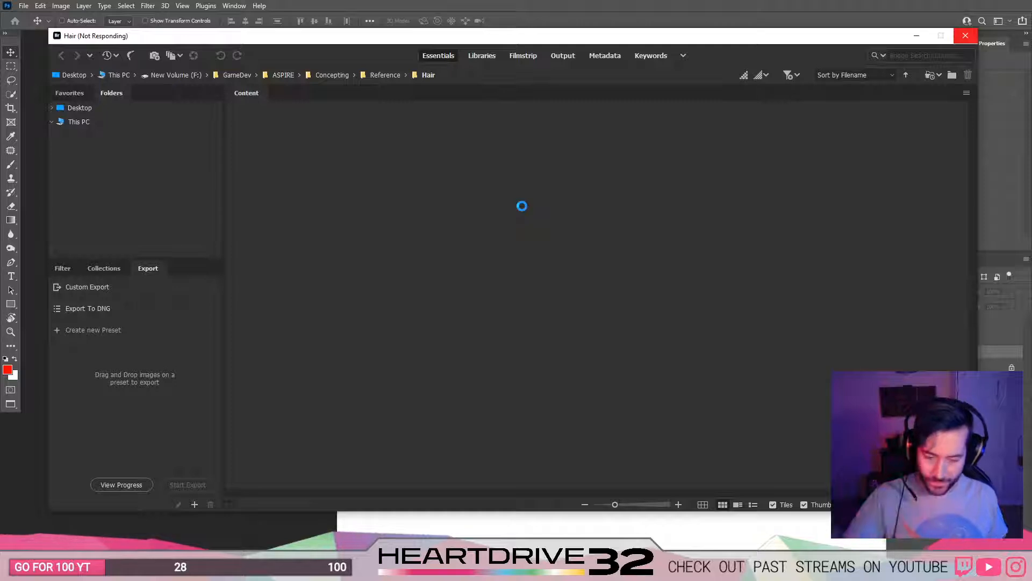
left_click(410, 71)
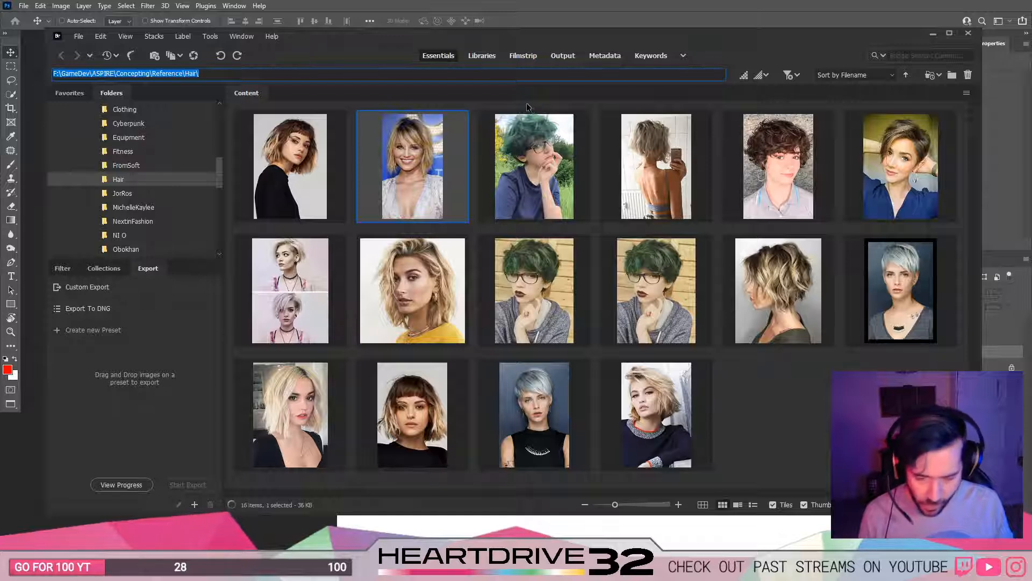
left_click(348, 230)
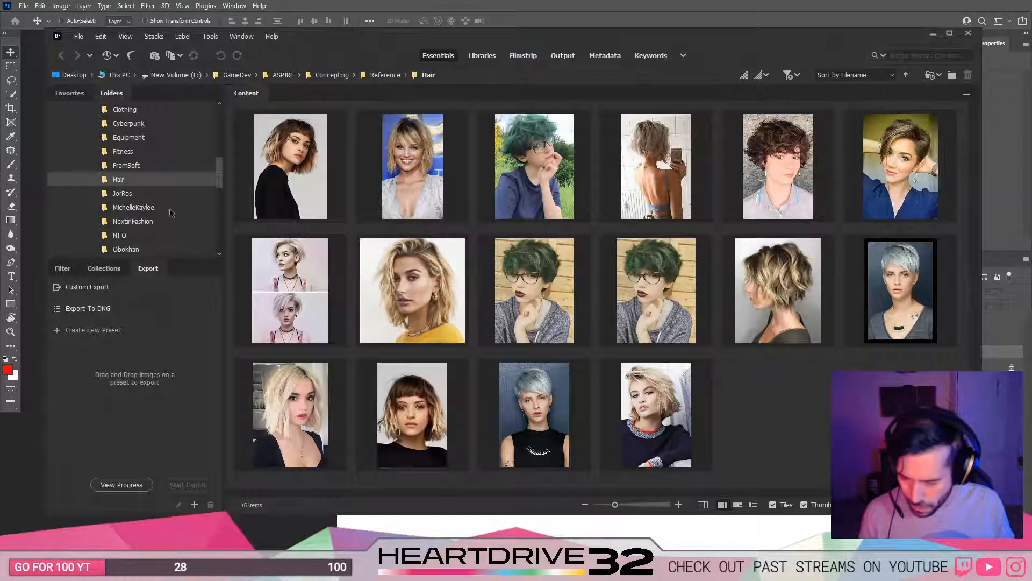
scroll(170, 211, "up", 1)
left_click(123, 203)
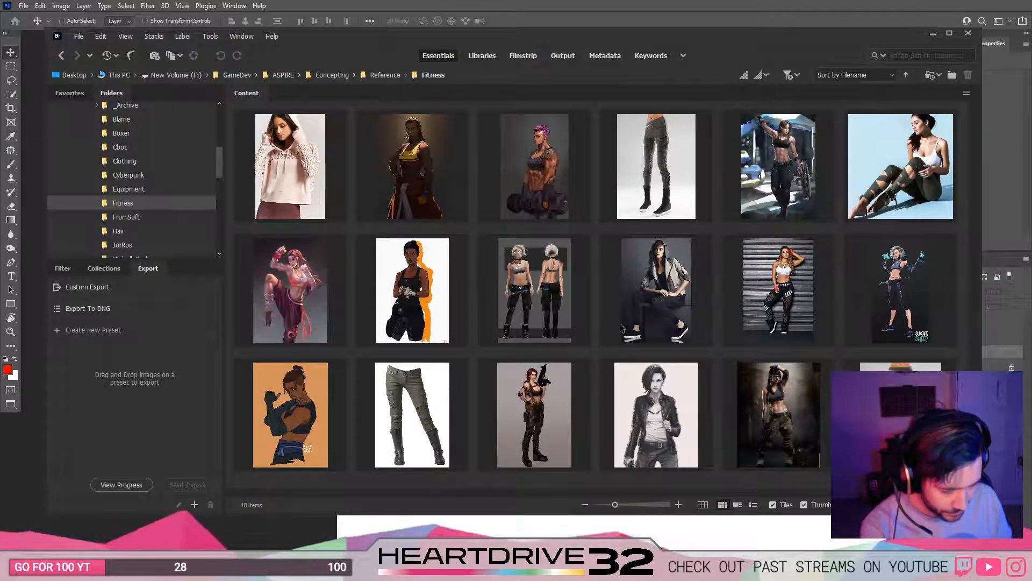
Step: Examine full-screen previews of the front-view ribbed leggings photo and the greyscale leather jacket illustration
left_click(778, 415)
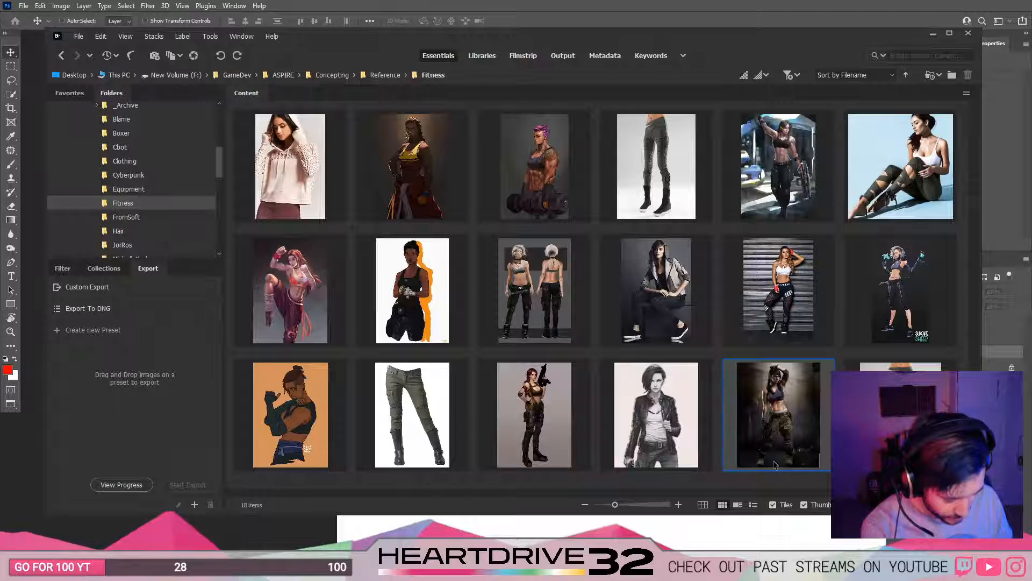
left_click(900, 414)
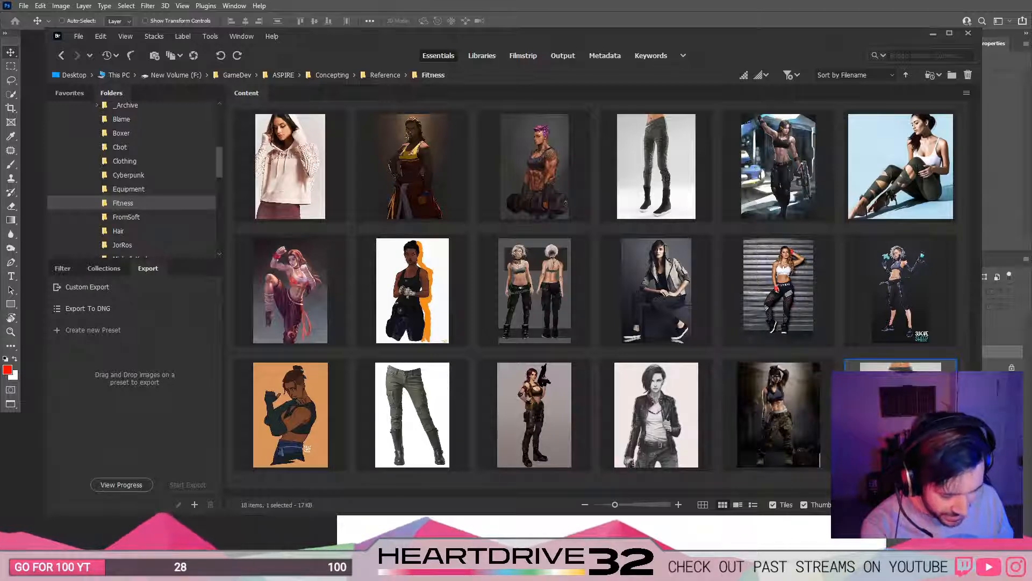
key("space")
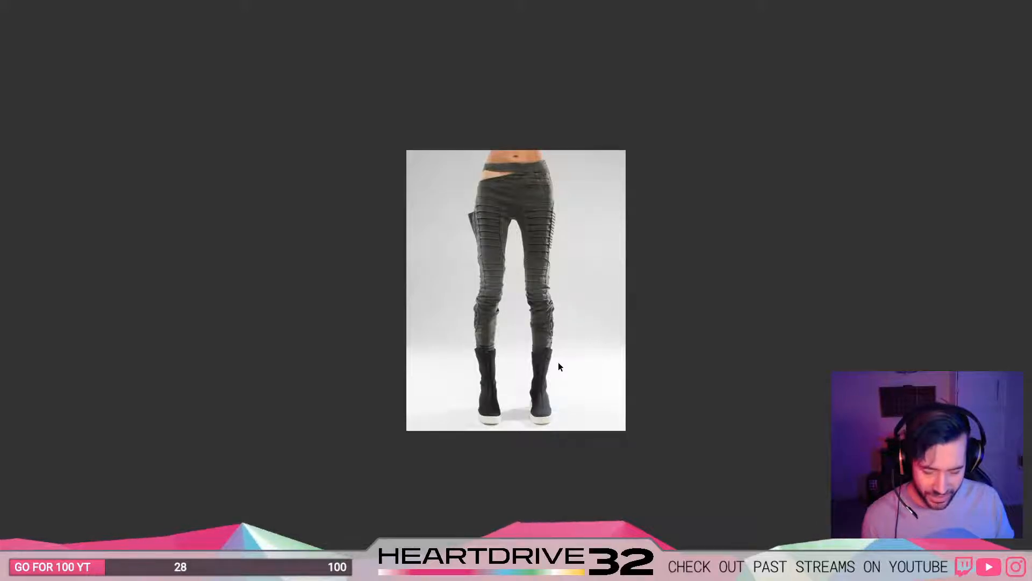
key("space")
left_click(651, 381)
key("space")
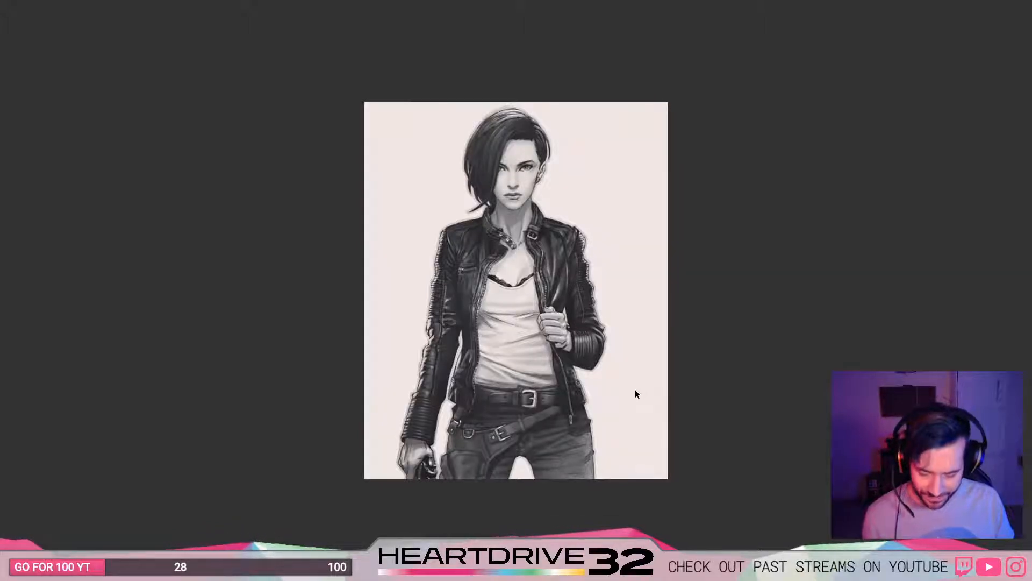
key("space")
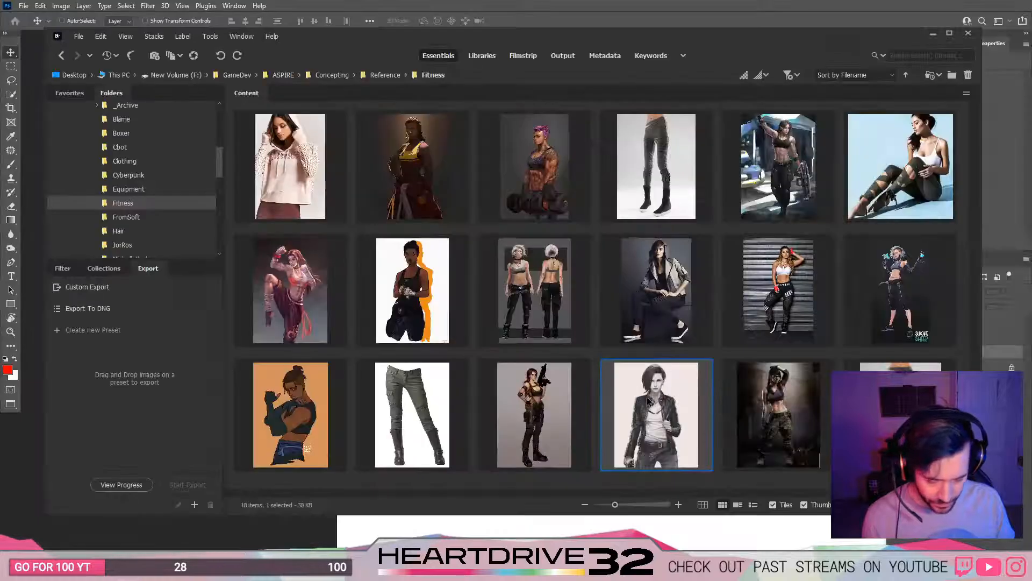
Step: Preview the front-and-back character with thigh holsters, the fighter with wrapped hands, and the orange-background character for outfit ideas
left_click(534, 301)
key("space")
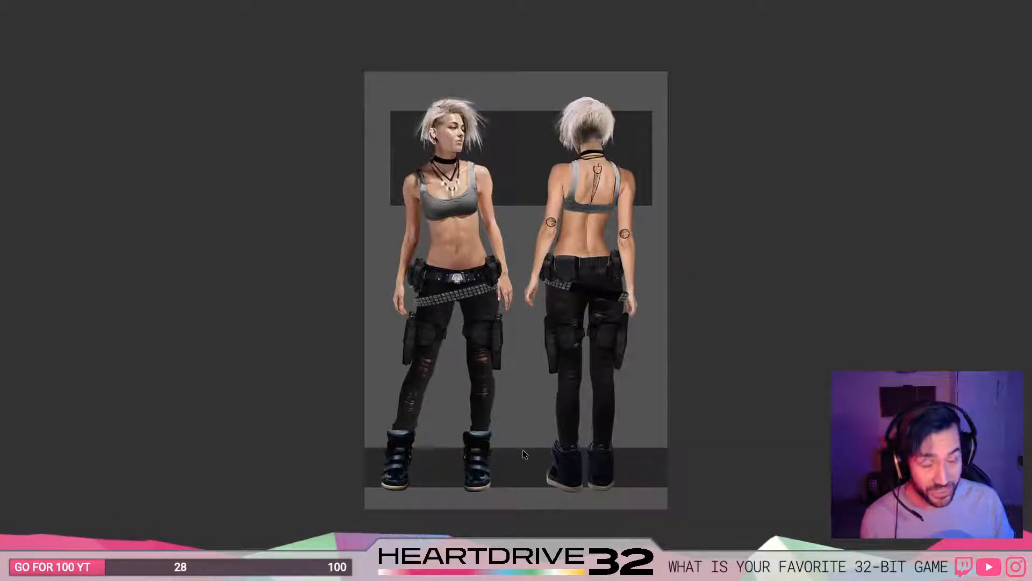
key("space")
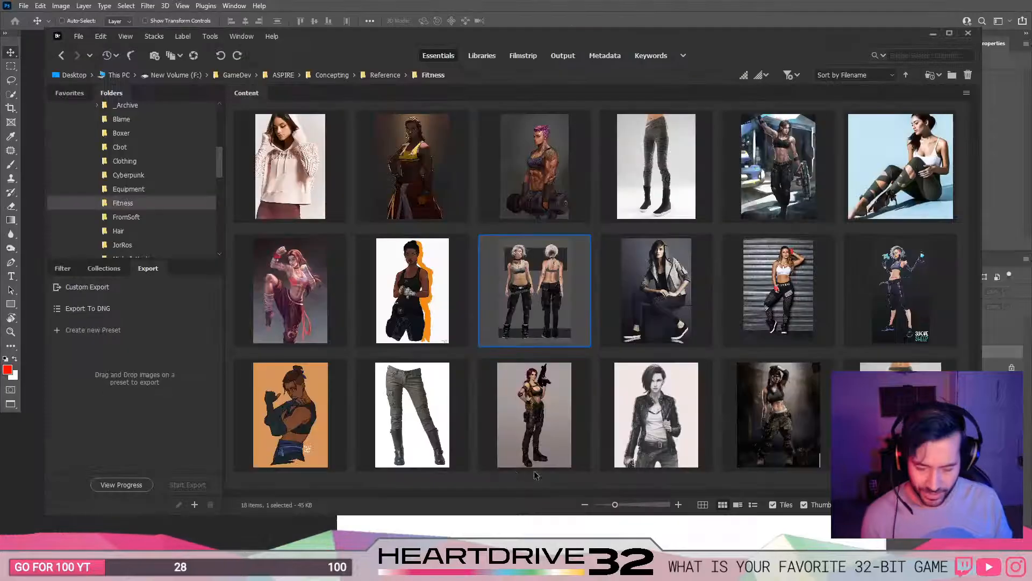
left_click(425, 345)
key("space")
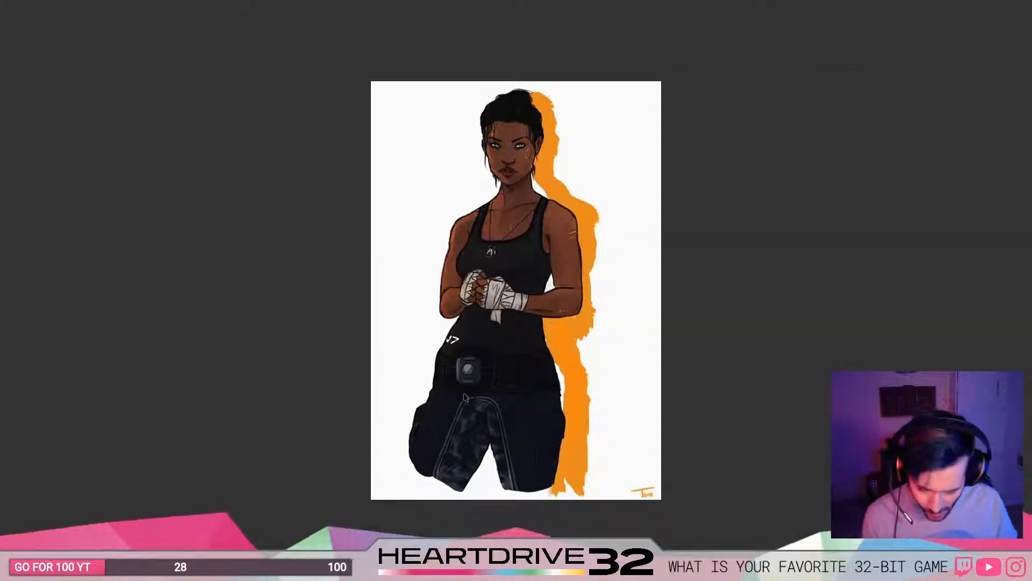
key("space")
left_click(303, 459)
key("space")
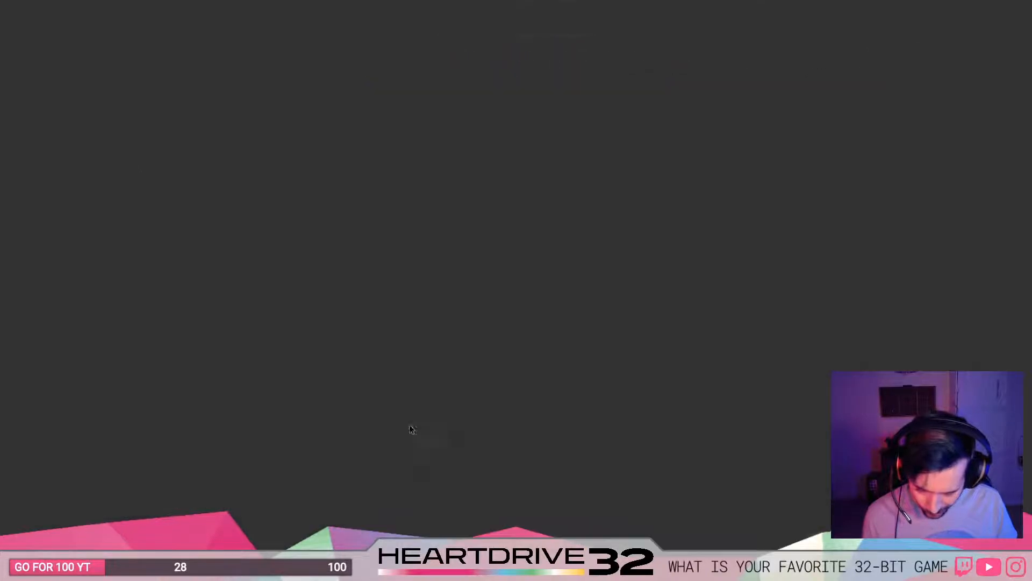
key("space")
Step: Compare full-screen previews of the olive cargo trousers with boots and the angled-view grey leggings
left_click(430, 424)
key("space")
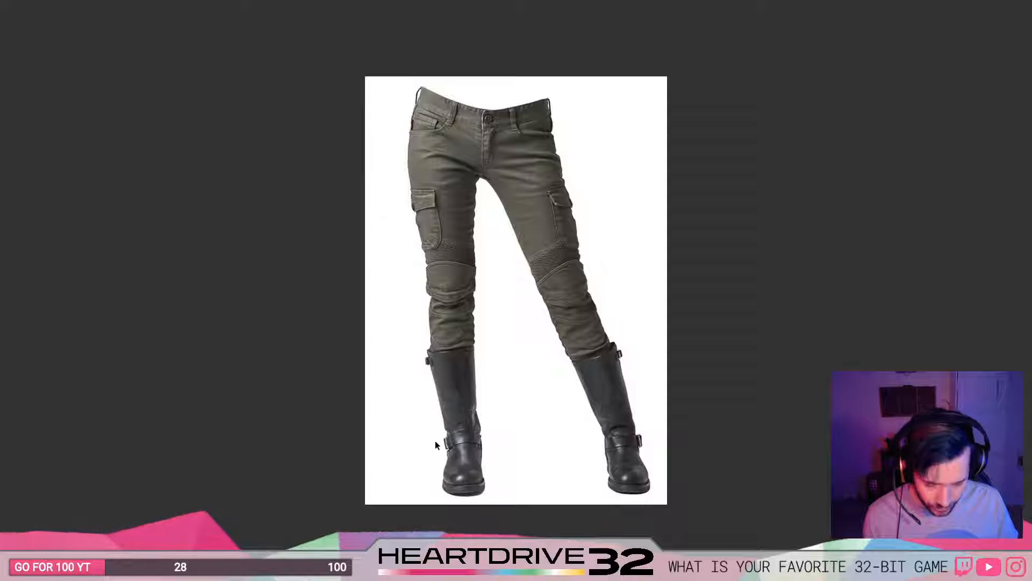
key("space")
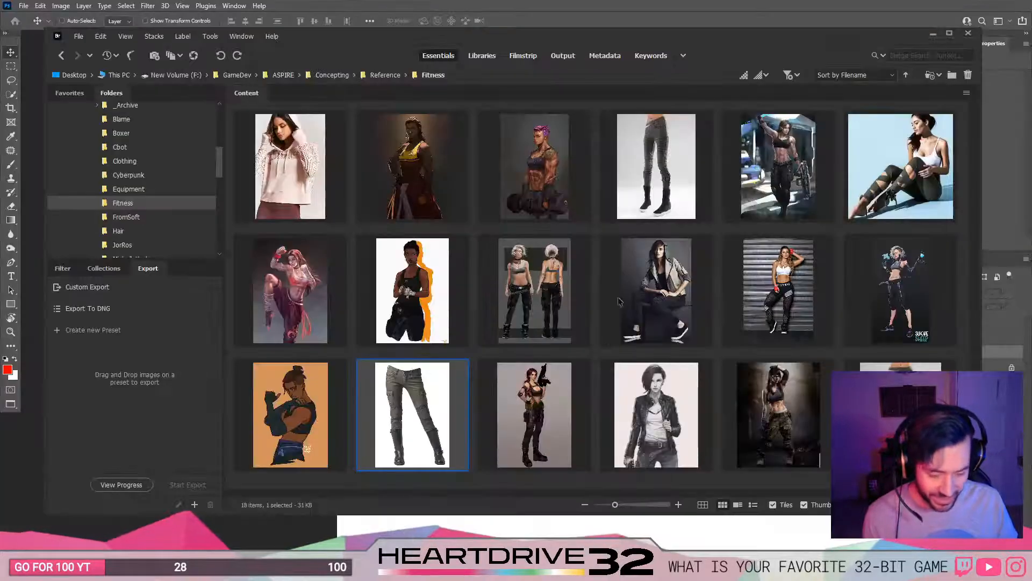
left_click(678, 194)
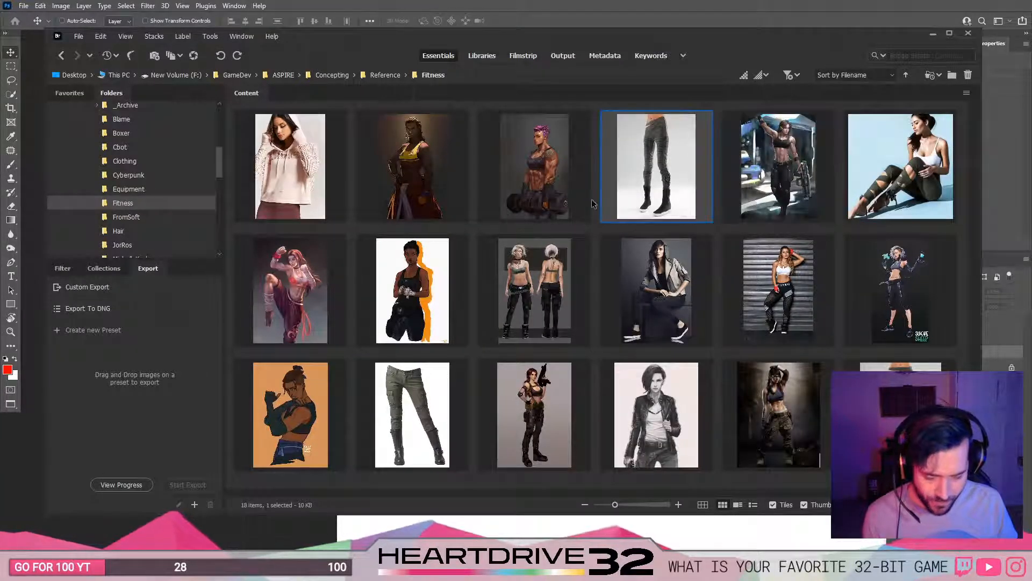
key("space")
key("space")
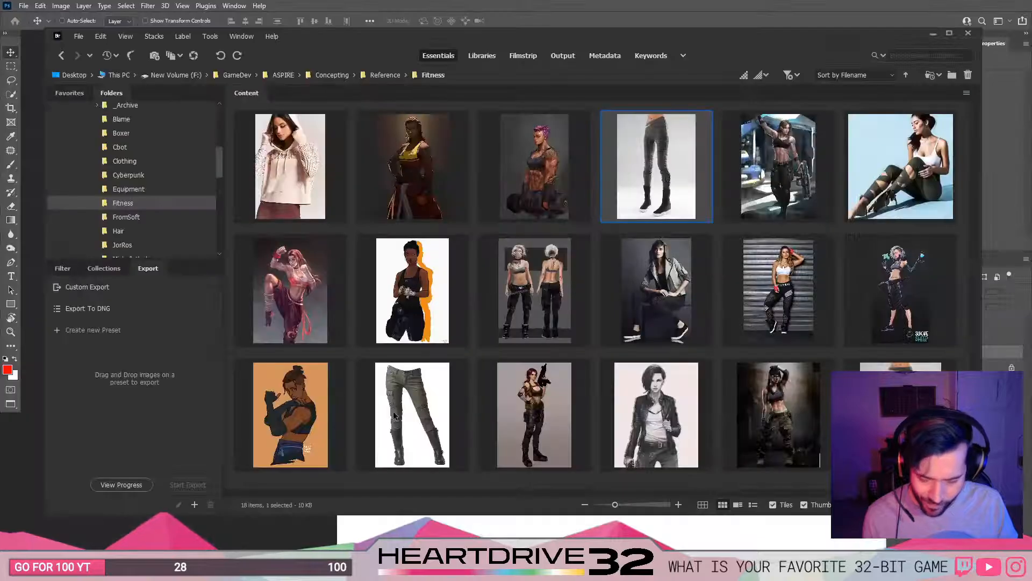
left_click(437, 418)
left_click(633, 194)
key("space")
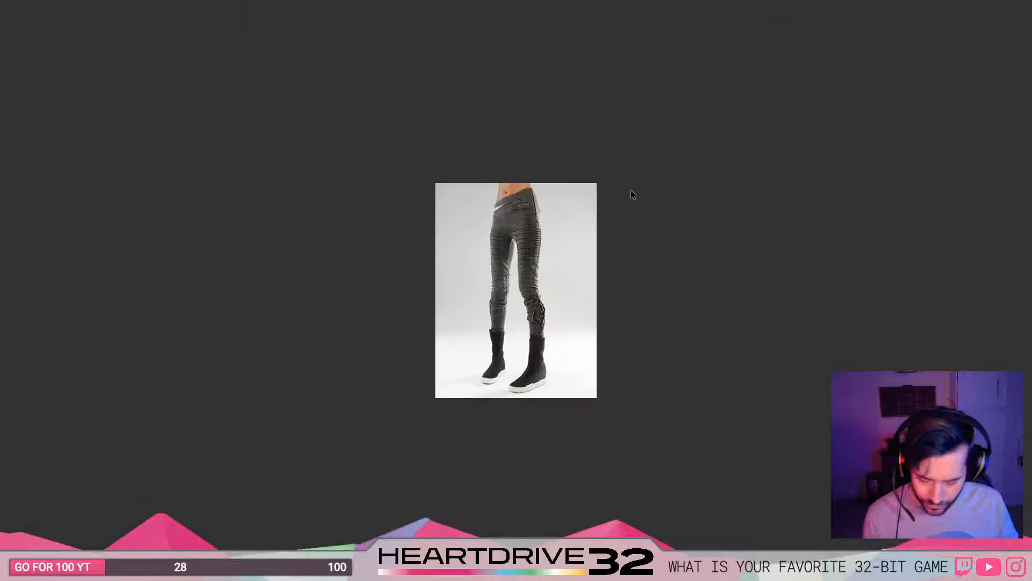
key("space")
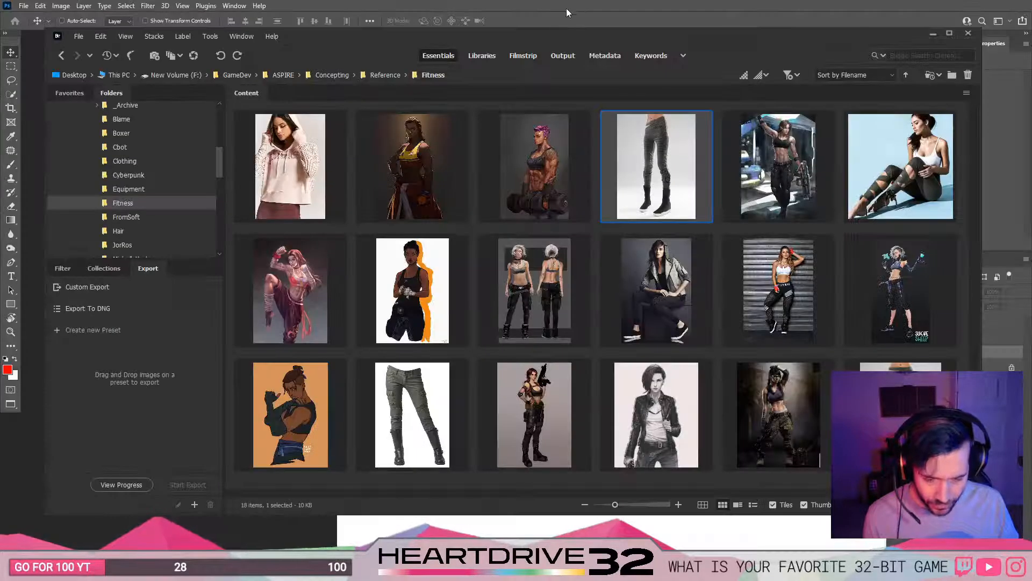
Step: Place the olive cargo trousers photo and both grey leggings photos from Bridge into the Photoshop character sheet as embedded smart objects
left_click(631, 17)
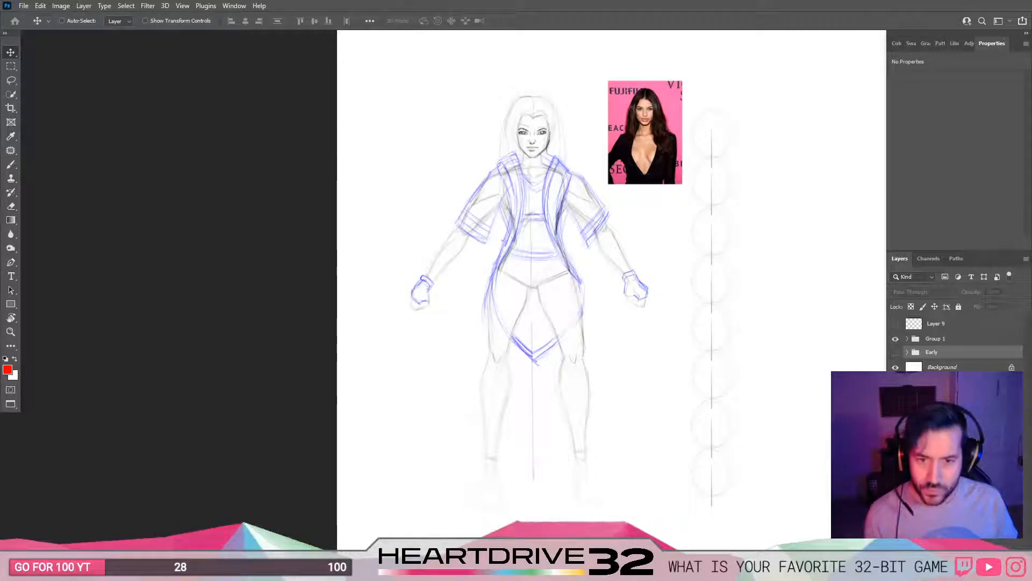
key("alt+Tab")
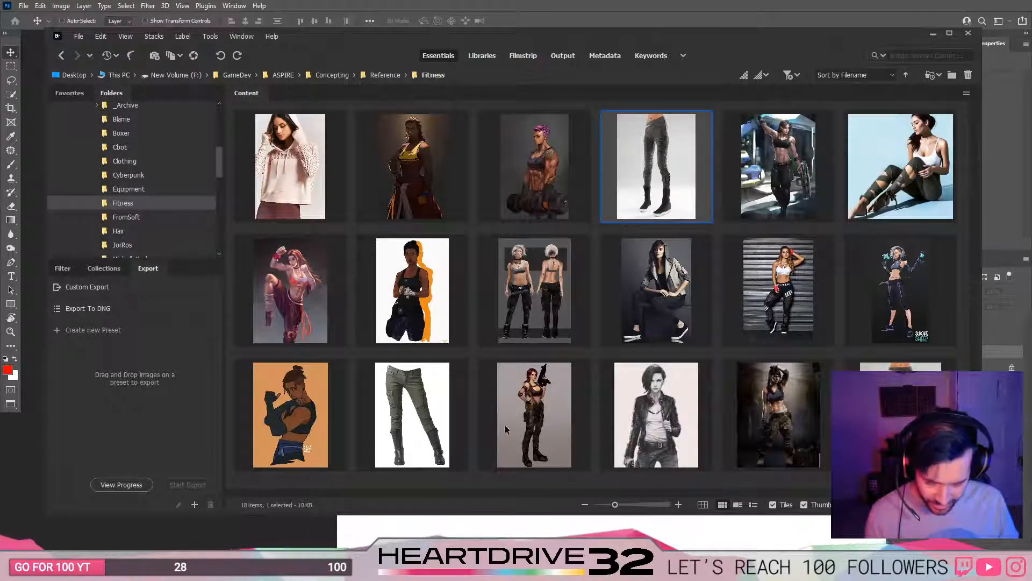
left_click(412, 430)
left_click(656, 167, "ctrl")
left_click(900, 366, "ctrl")
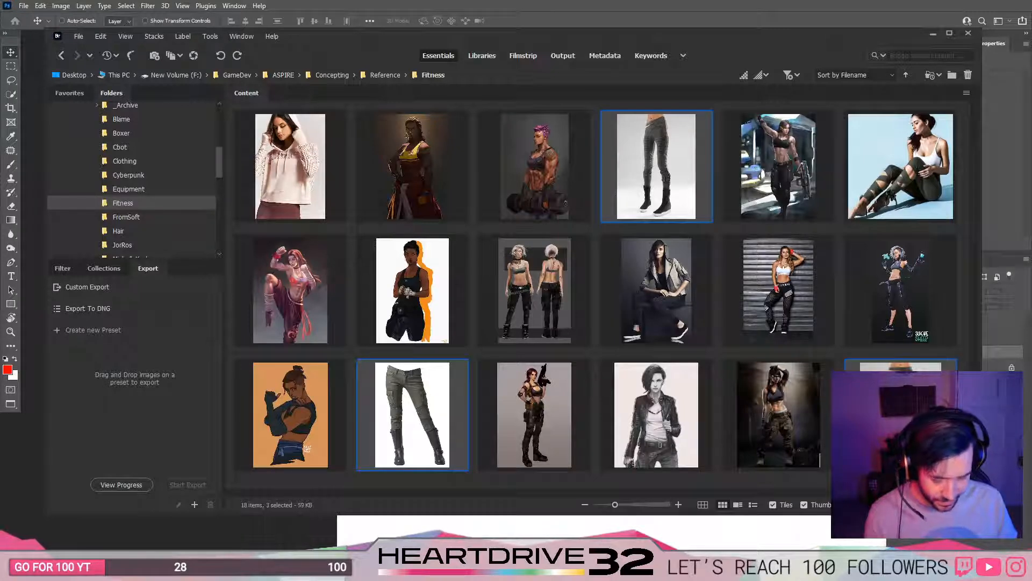
left_click_drag(901, 366, 699, 517)
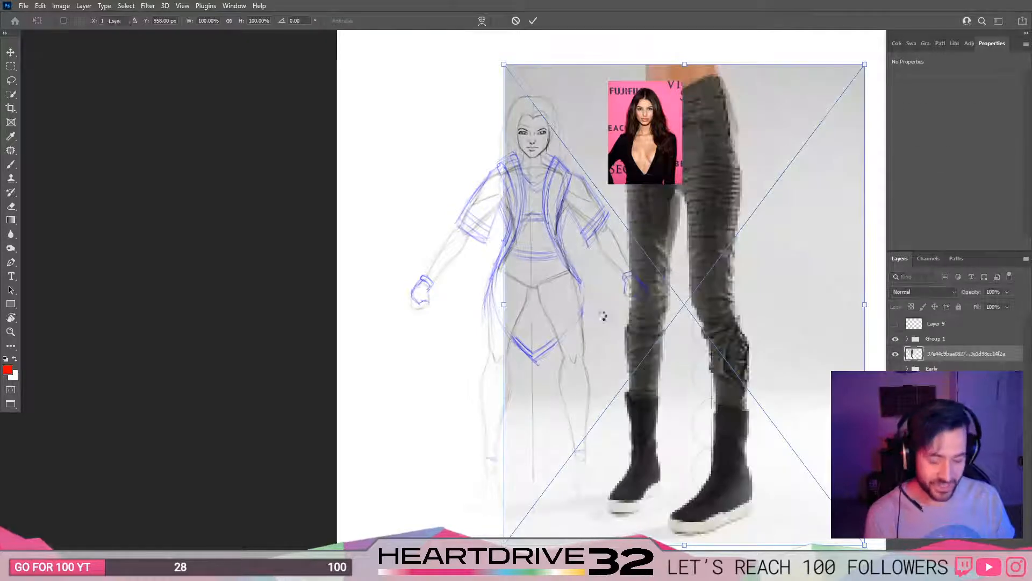
key("Return")
key("Return")
key("Return")
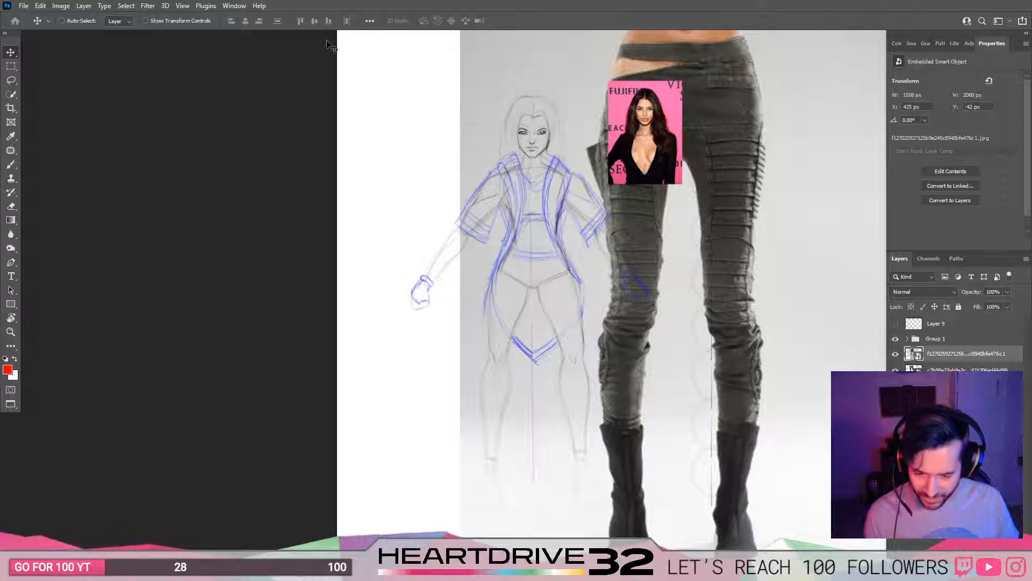
Step: Switch the character sheet to the standard screen mode with its document tab shown
key("f")
key("f")
key("f")
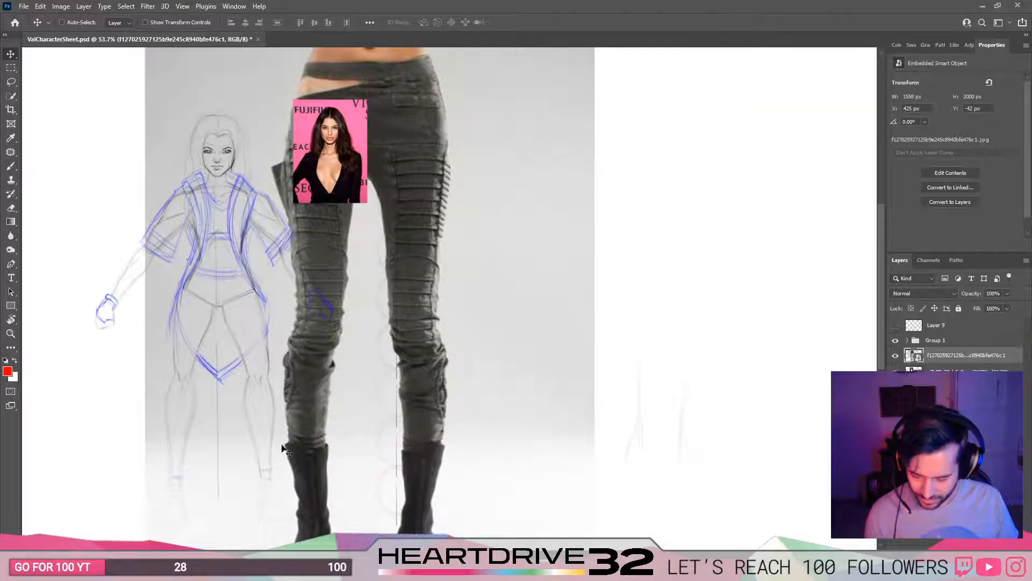
left_click_drag(317, 378, 493, 378)
Step: Return to Bridge and browse from the Reference folder through Fitness to the Cyberpunk folder
key("alt+Tab")
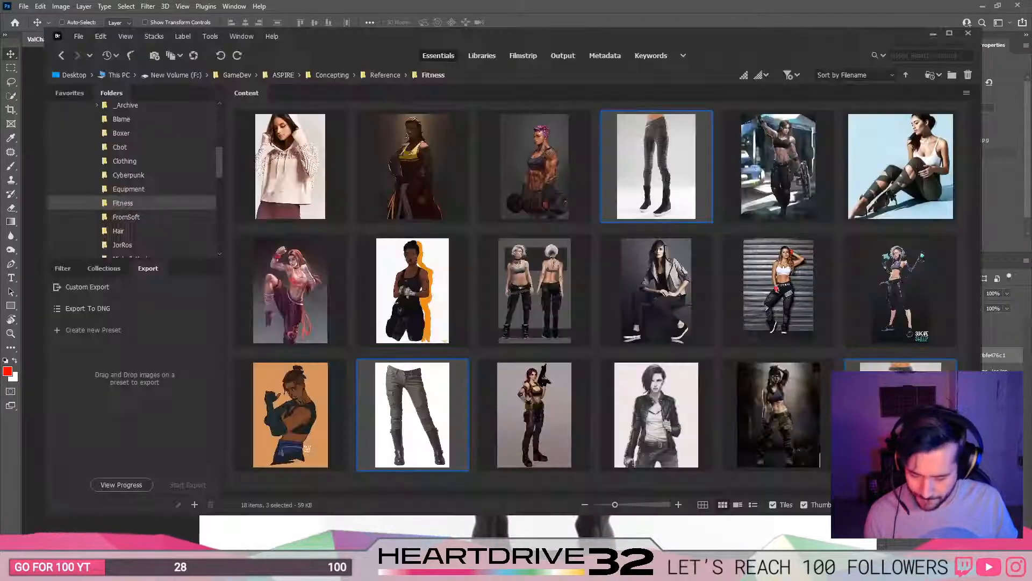
left_click(381, 76)
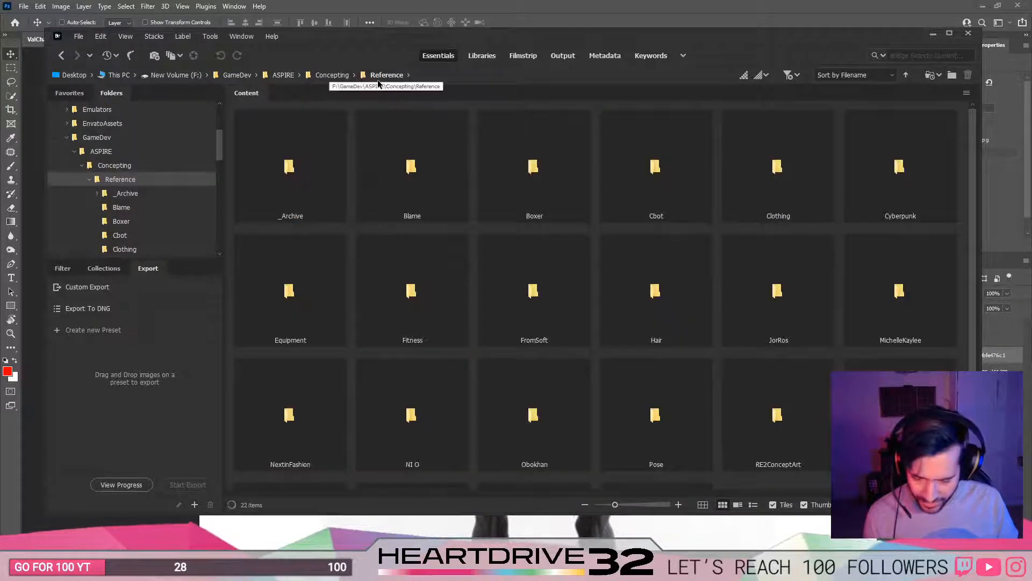
scroll(132, 187, "down", 4)
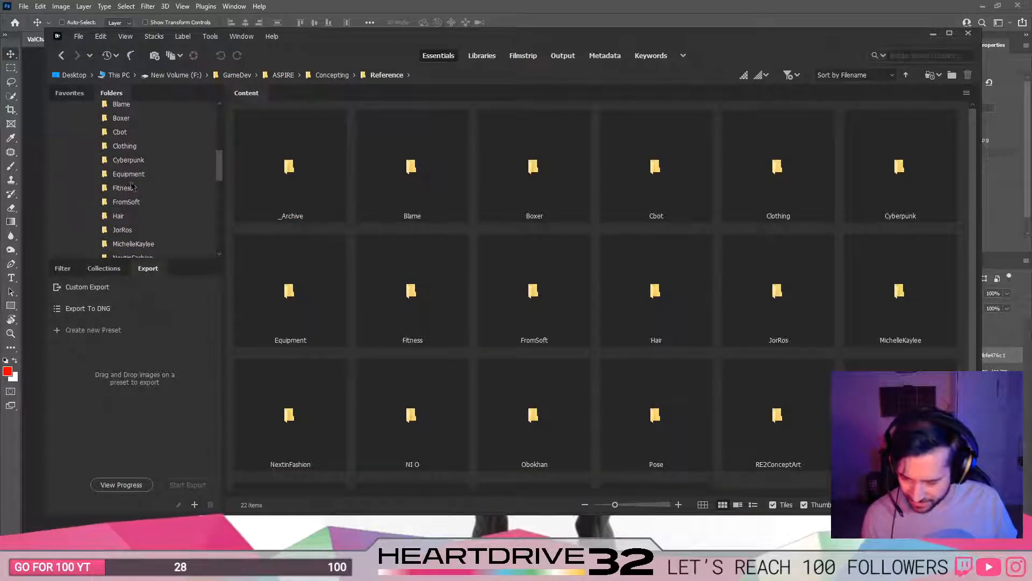
left_click(134, 174)
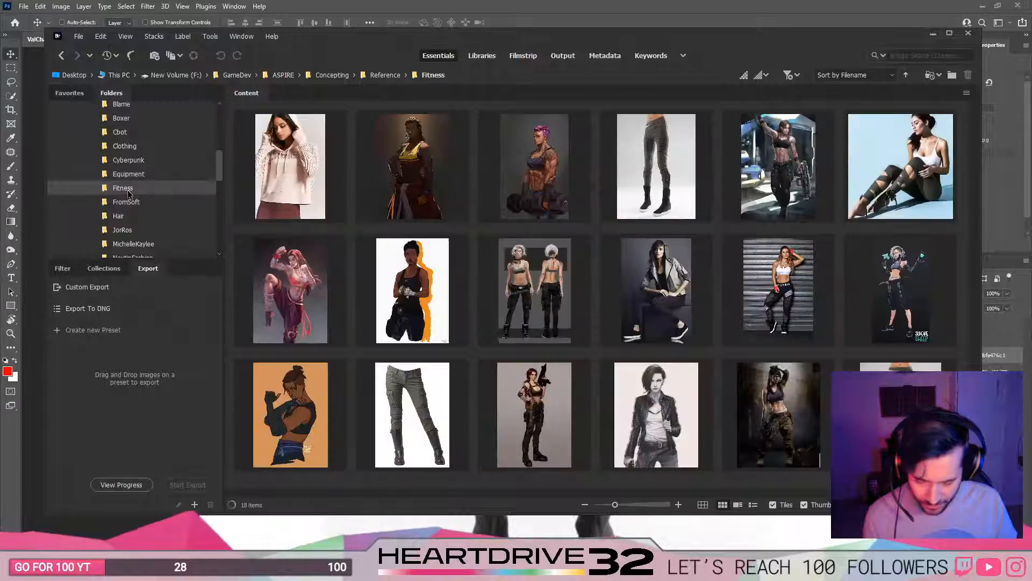
left_click(128, 161)
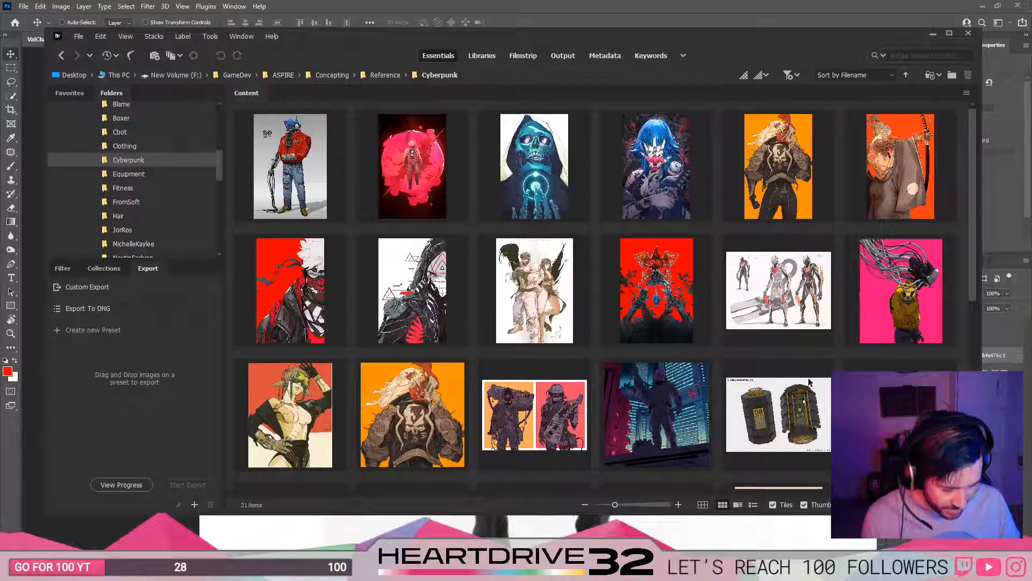
Step: Look through the images in the Cyberpunk, FromSoft, Hair and JorRos reference folders and the fitness model's folder below them
scroll(425, 413, "down", 5)
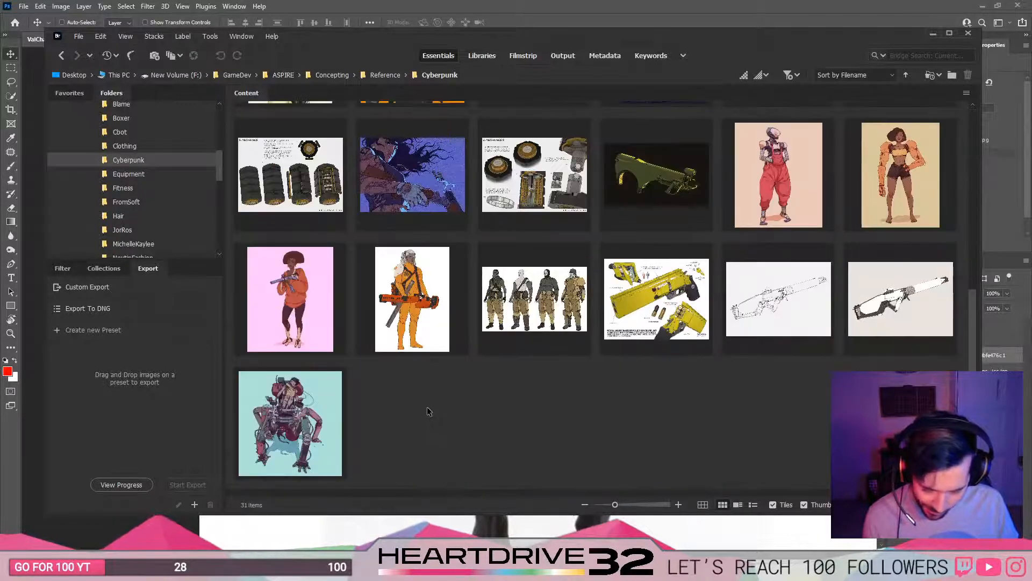
scroll(440, 417, "up", 5)
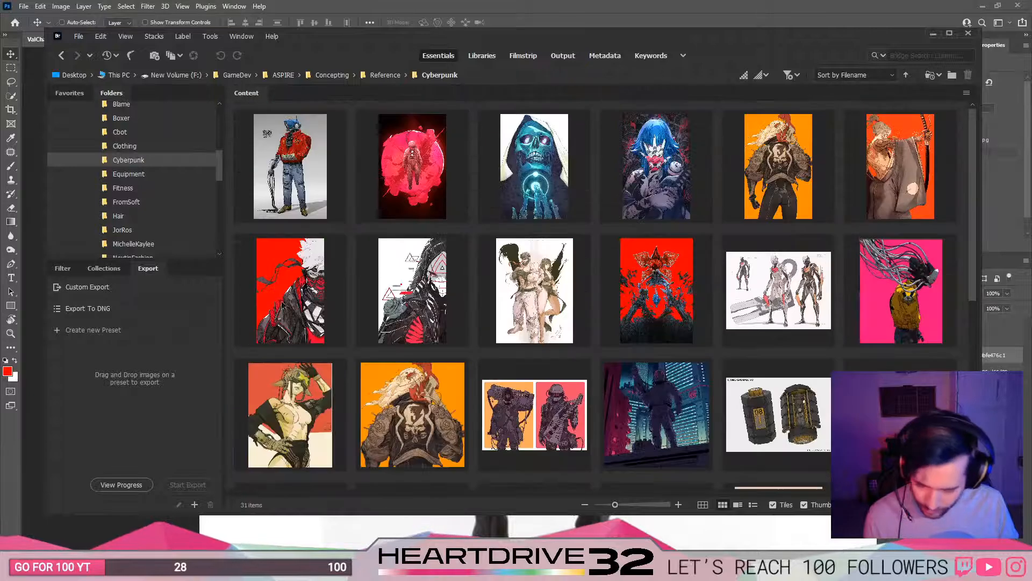
left_click(127, 188)
left_click(130, 204)
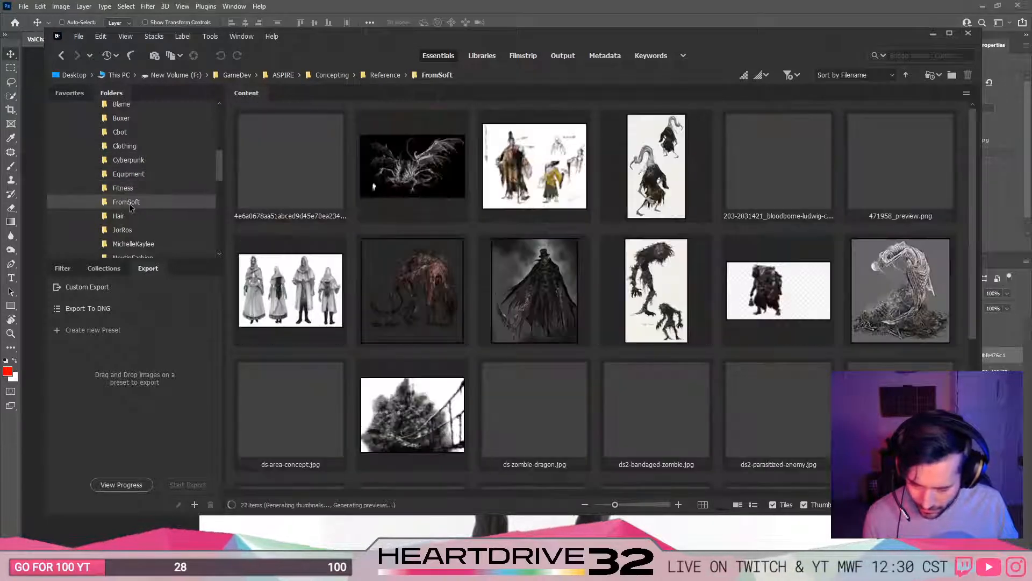
left_click(137, 217)
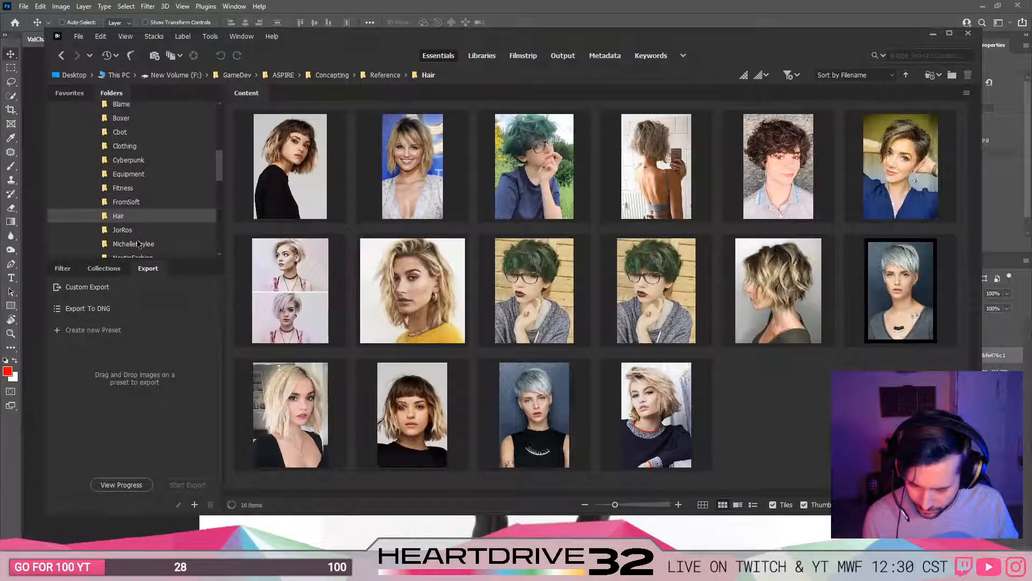
left_click(138, 232)
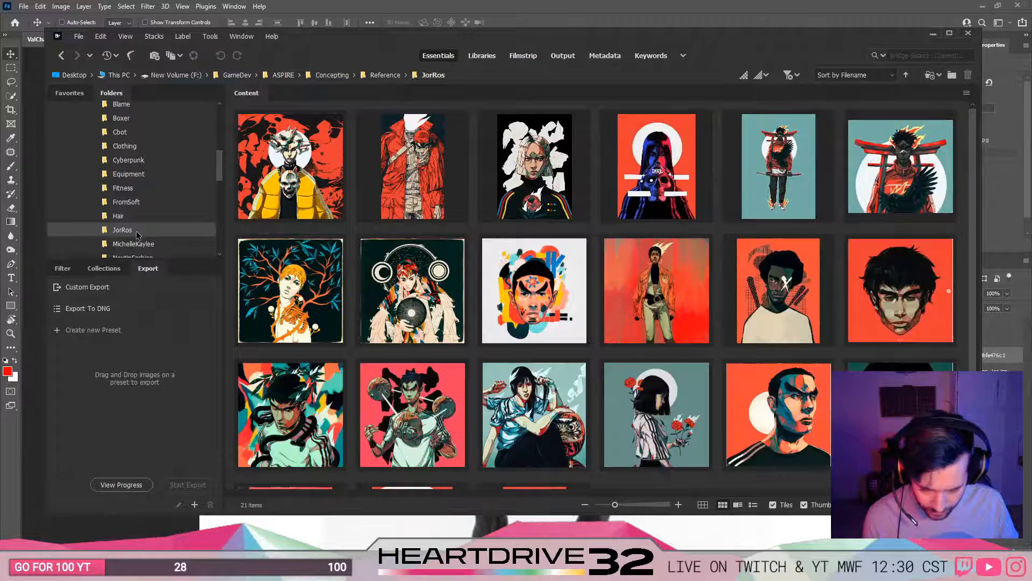
scroll(138, 233, "down", 1)
left_click(133, 193)
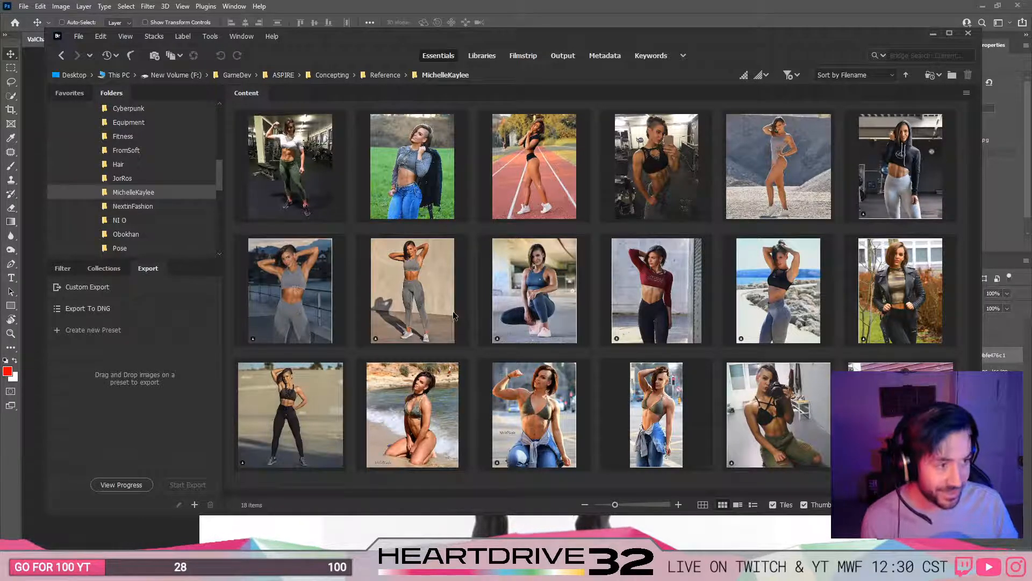
Step: Browse the Shoes, RE3ConceptArt, RE2ConceptArt, Pose, Obokhan and NI O reference folders for outfit ideas, ending in NextinFashion
scroll(149, 161, "down", 2)
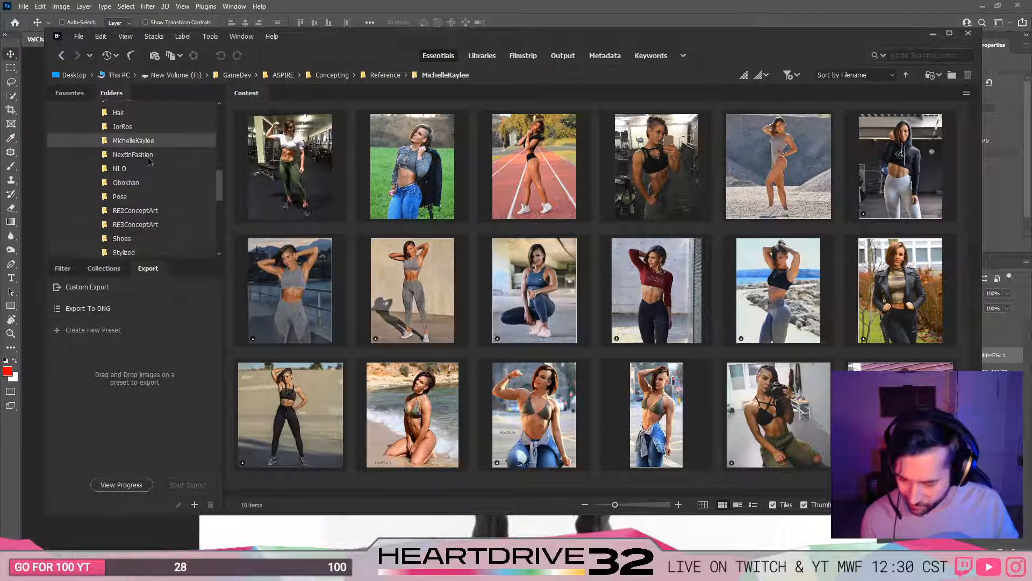
left_click(149, 158)
scroll(140, 191, "down", 1)
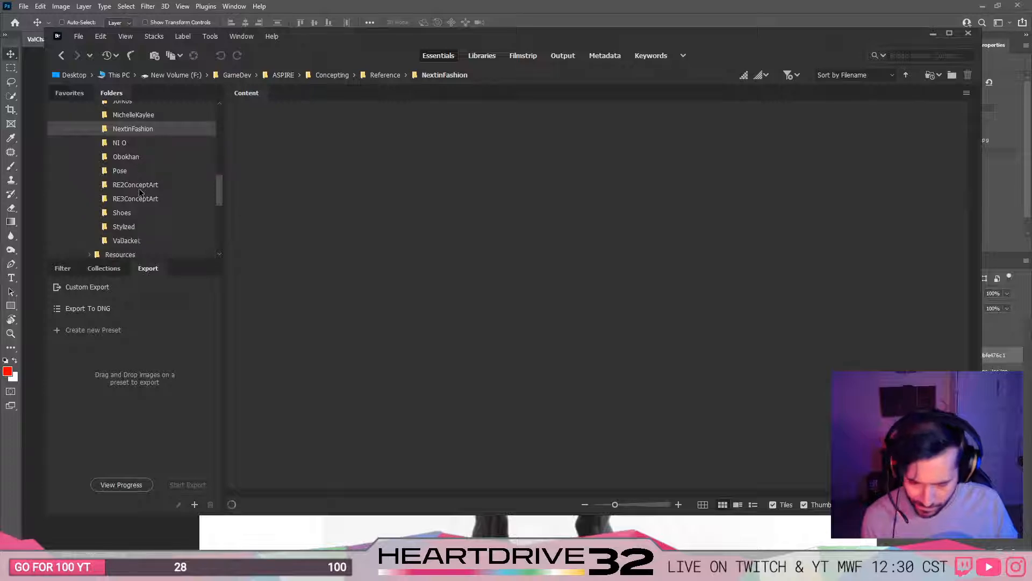
left_click(136, 215)
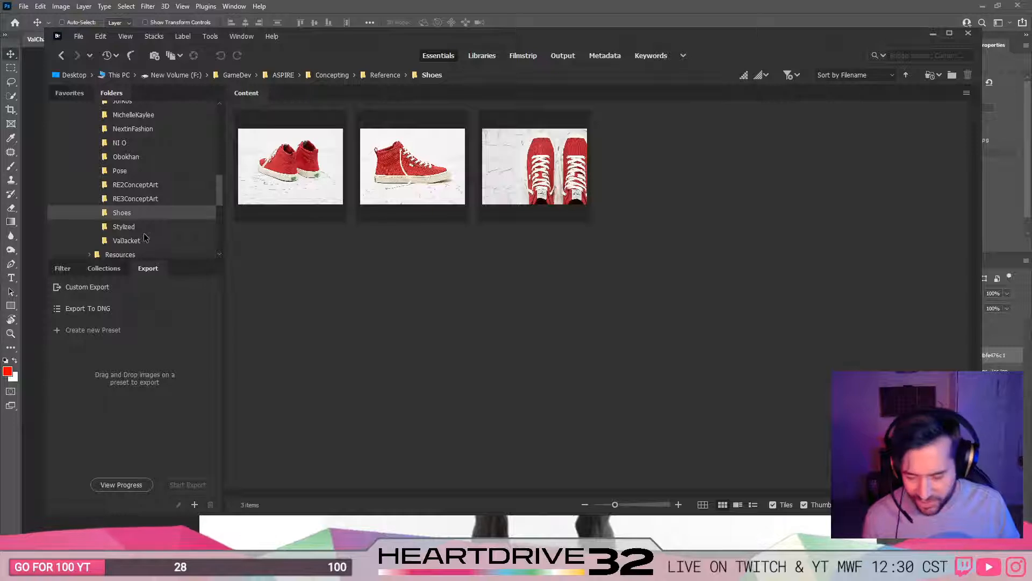
left_click(153, 200)
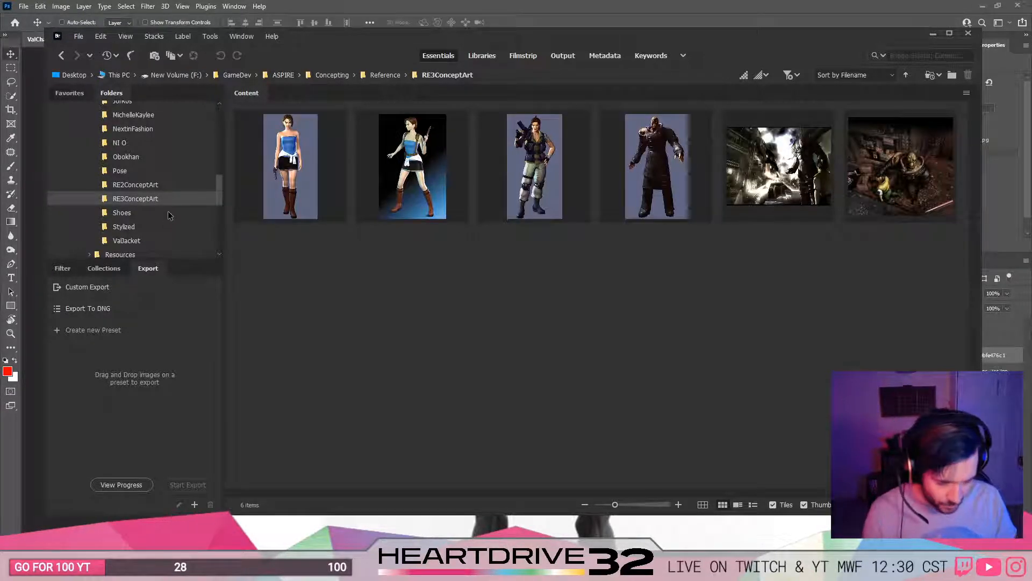
left_click(155, 186)
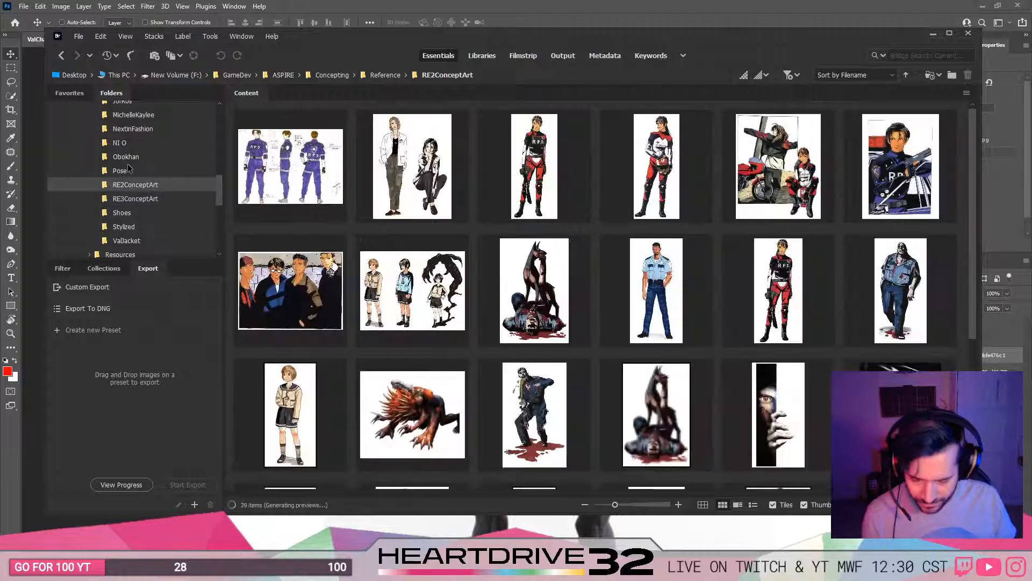
left_click(131, 171)
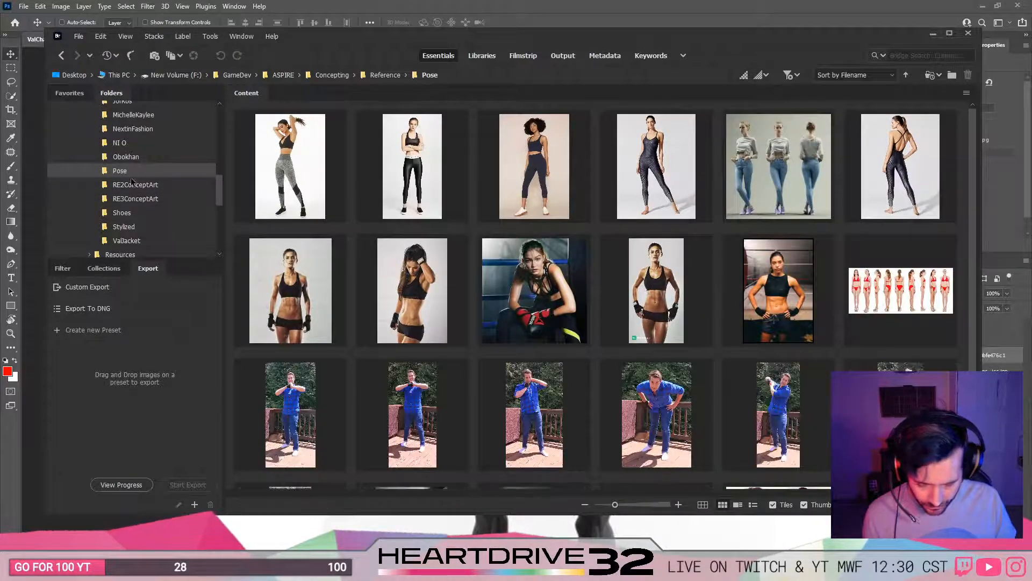
scroll(589, 394, "down", 3)
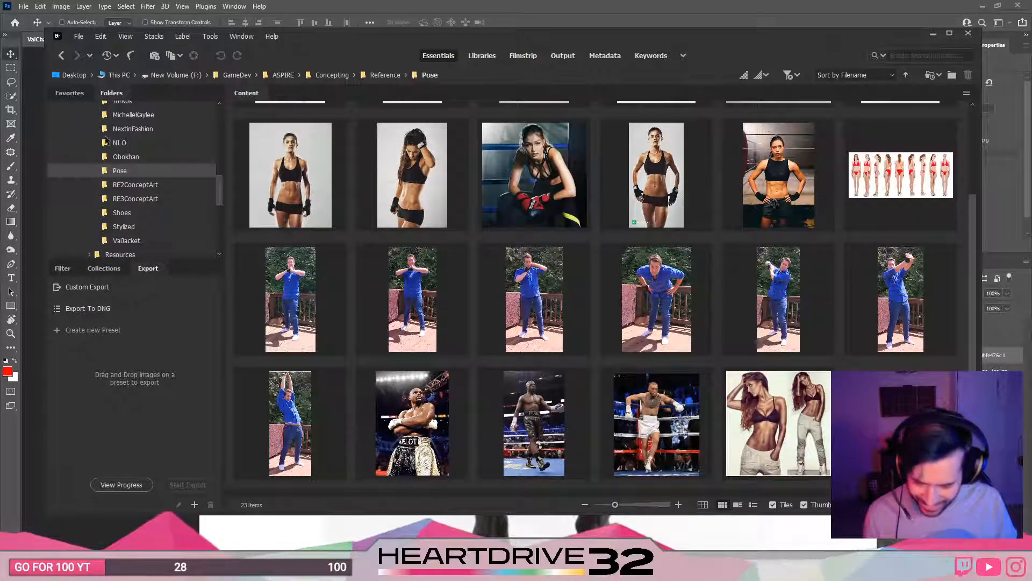
left_click(125, 157)
scroll(151, 192, "up", 3)
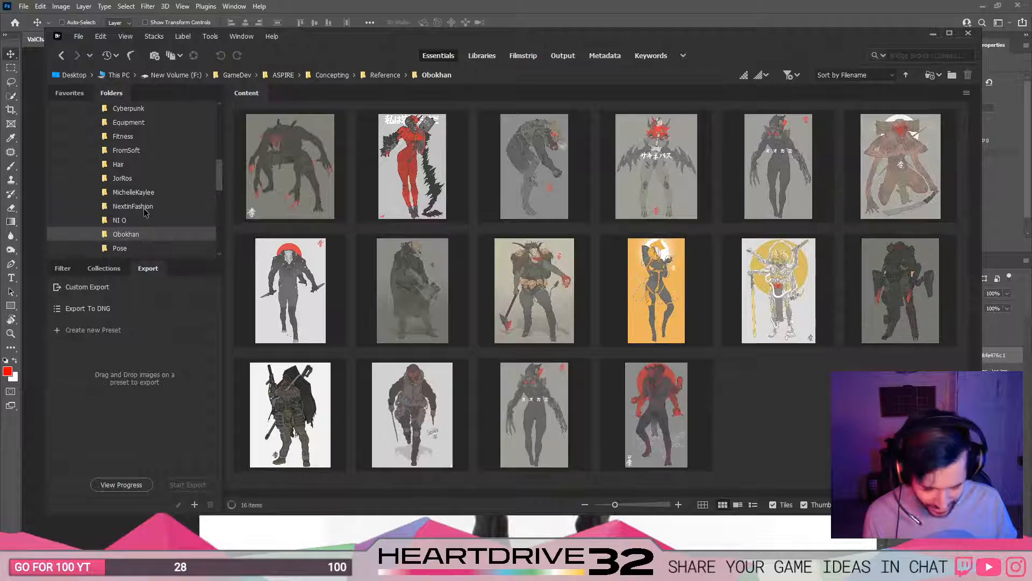
left_click(143, 209)
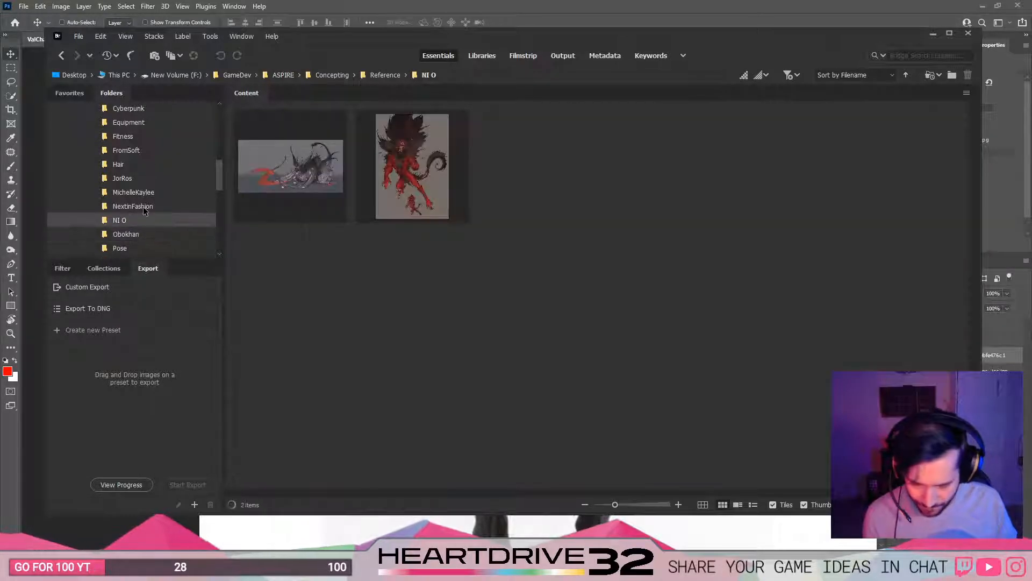
scroll(144, 215, "up", 2)
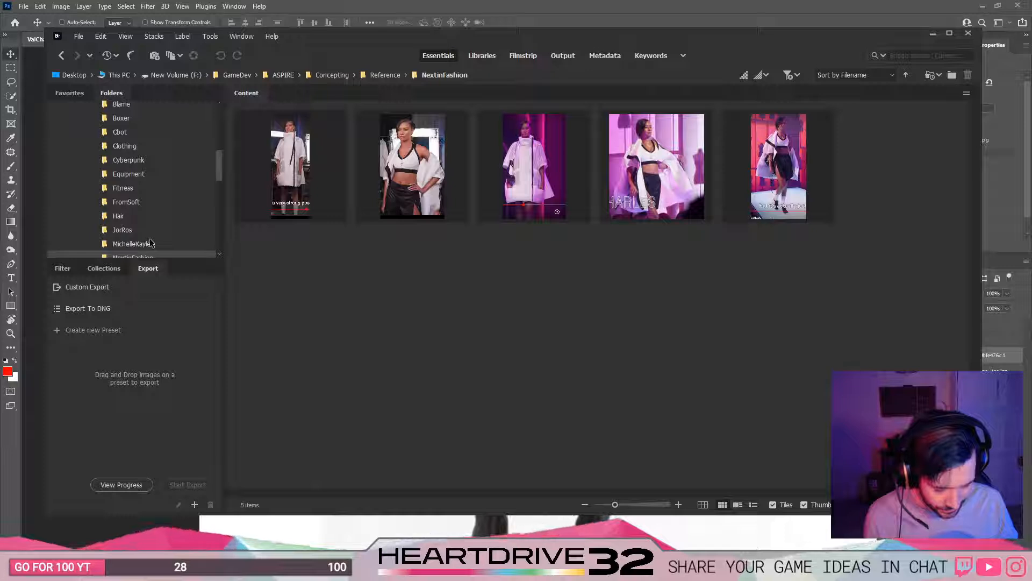
Step: Preview the full-length runway photo with white coat and black skirt, and place it in the Photoshop character sheet as an embedded smart object
left_click(775, 198)
key("space")
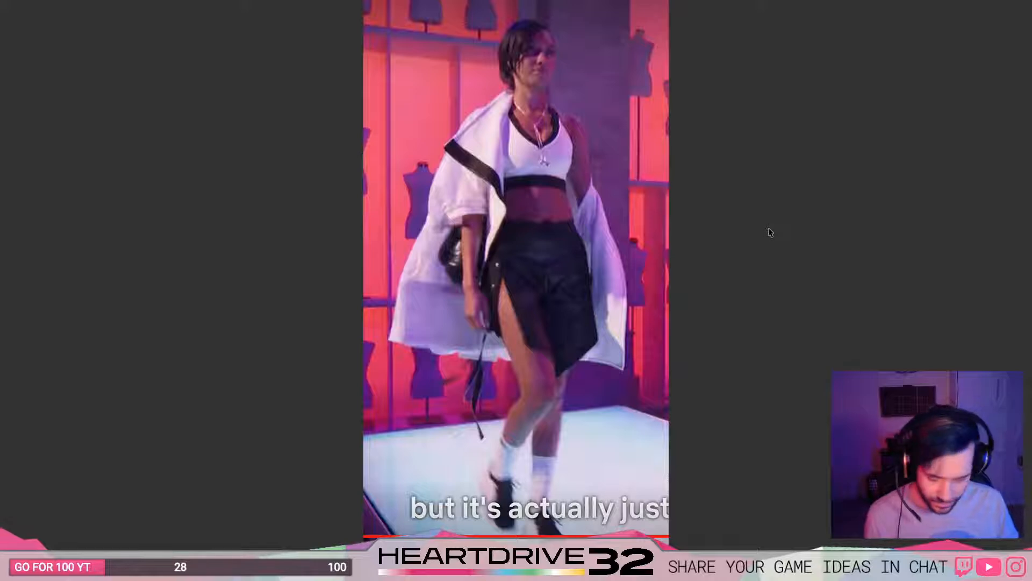
key("space")
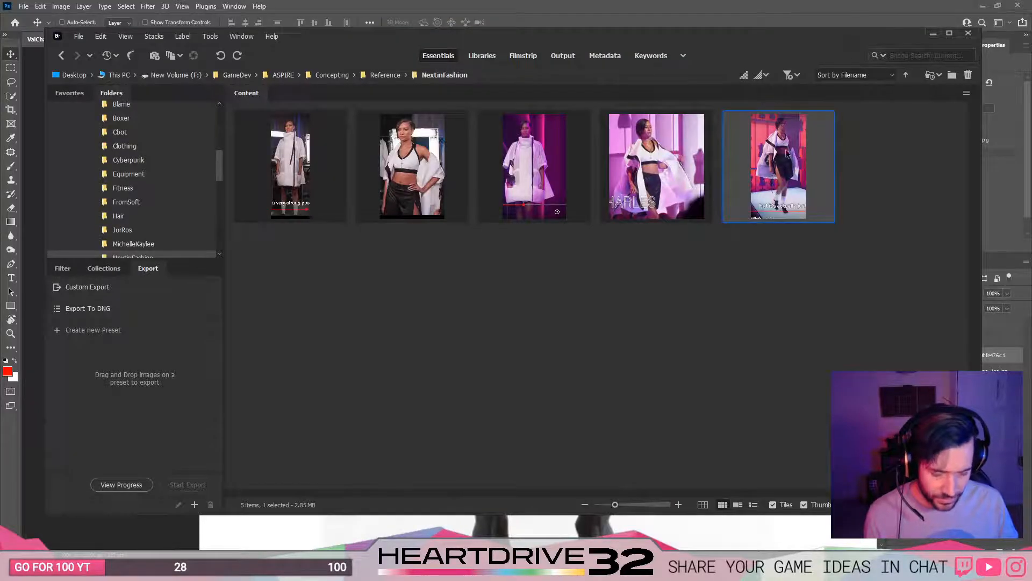
left_click_drag(786, 155, 618, 530)
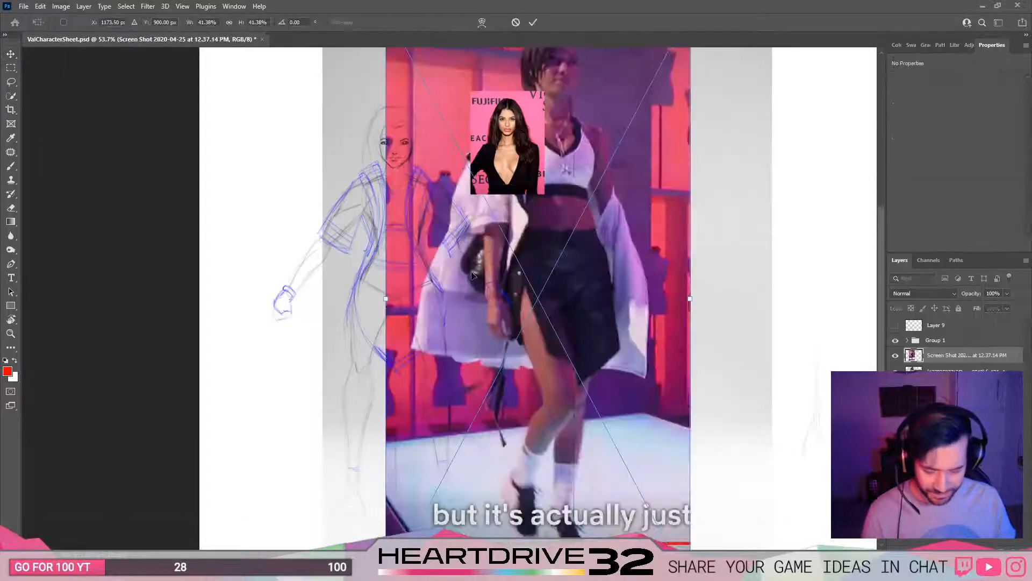
key("Return")
Step: Move the runway photo to the right side of the canvas, beside the grey leggings reference
scroll(549, 329, "down", 2)
left_click_drag(533, 350, 767, 350)
scroll(575, 376, "down", 1)
left_click_drag(602, 388, 521, 384)
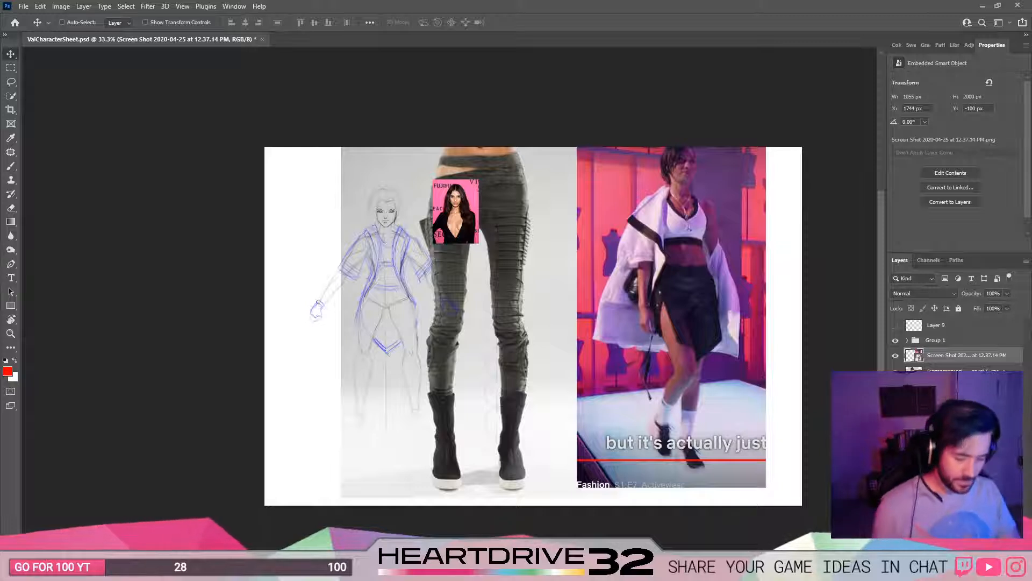
Step: Scale the runway and trouser reference photos down together and position them to the right of the figure sketch
left_click(966, 370, "ctrl")
key("ctrl+t")
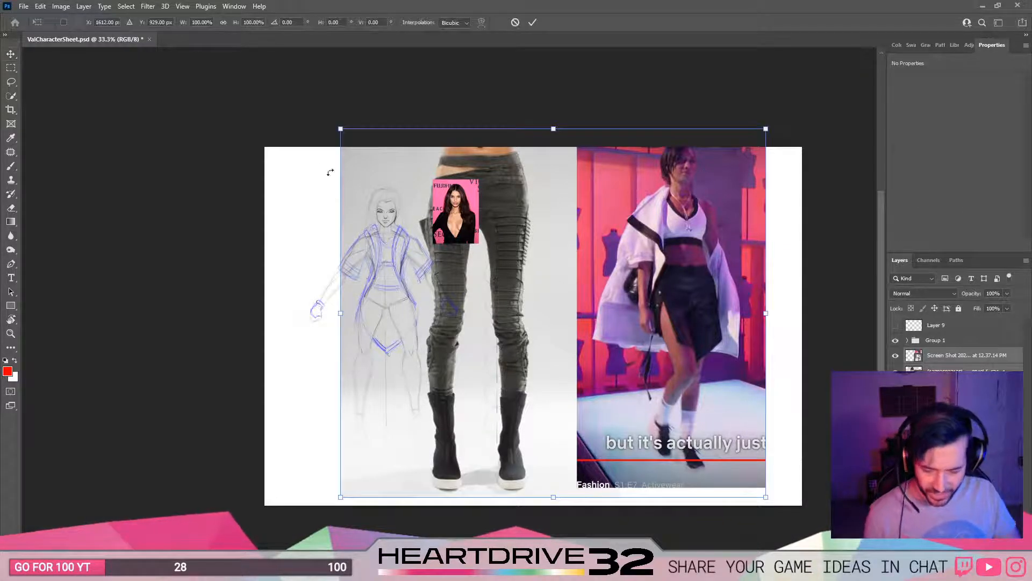
left_click_drag(341, 127, 661, 408)
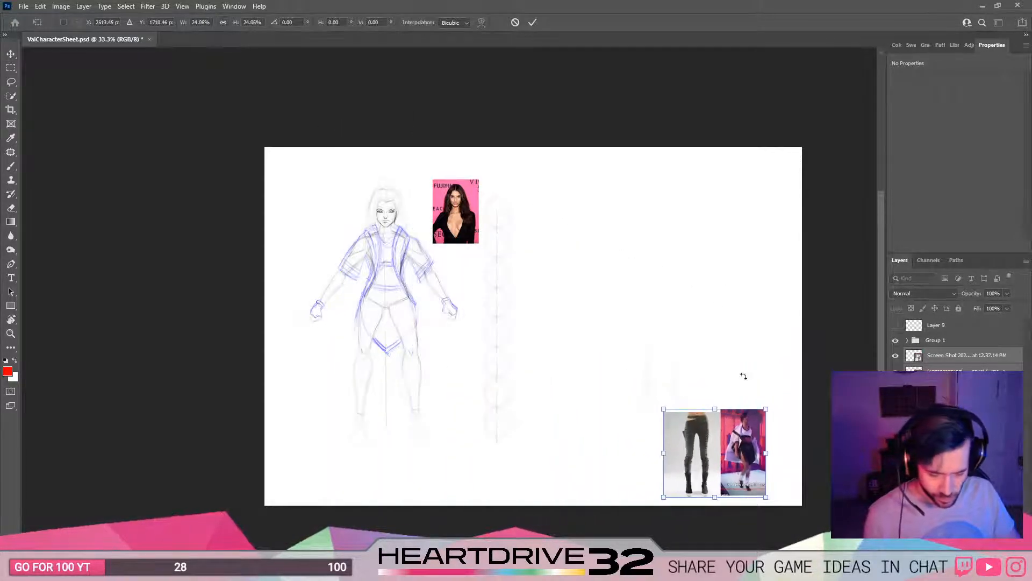
left_click_drag(738, 452, 569, 308)
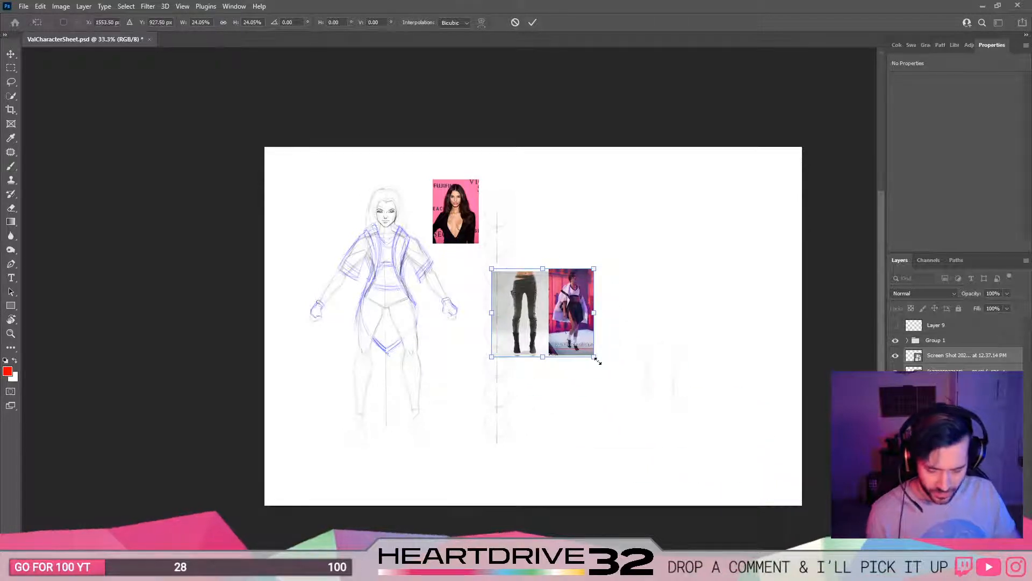
left_click_drag(594, 351, 655, 406)
key("Return")
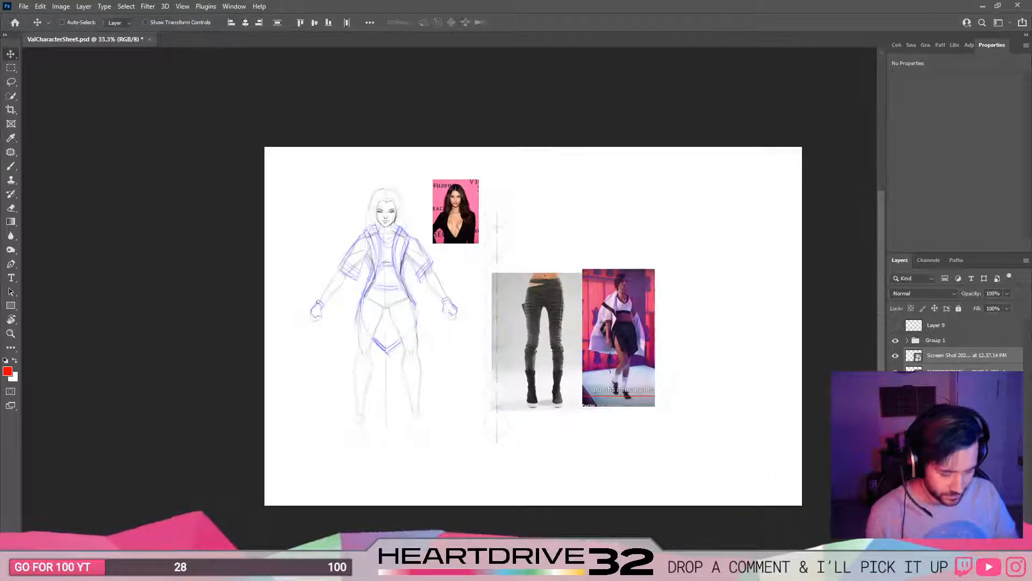
Step: Arrange the references with the cargo trousers and runway photo beside the portrait and the two grey leggings photos in a row beneath
left_click_drag(564, 343, 557, 228)
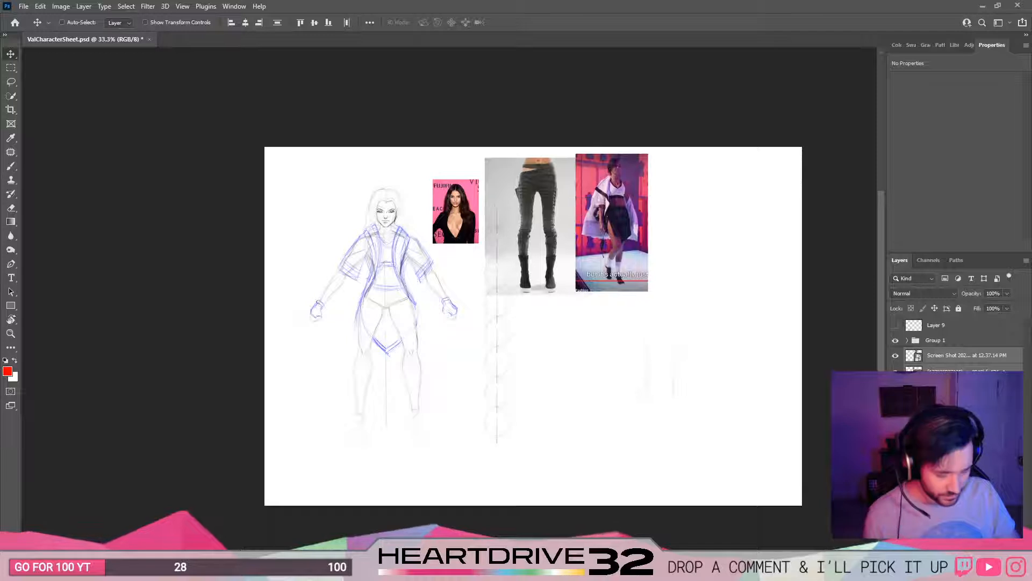
left_click_drag(640, 344, 639, 482)
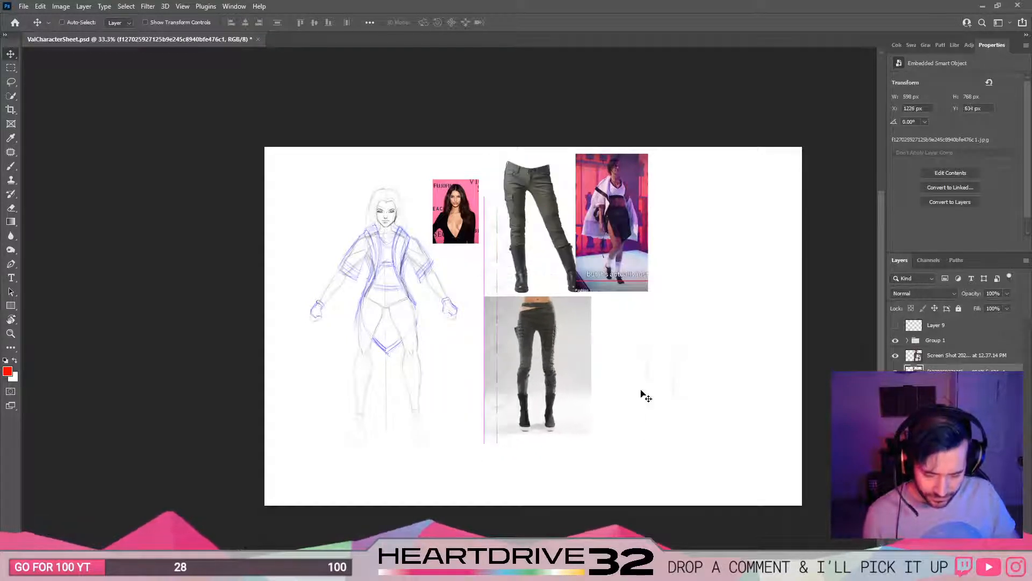
left_click_drag(530, 386, 661, 532)
left_click(952, 385)
left_click_drag(656, 409, 638, 423)
Step: Add a new empty layer above the hidden red coat sketch on Layer 9 and save the character sheet
scroll(508, 352, "up", 6)
mouse_move(345, 408)
left_mouse_down()
mouse_move(357, 449)
mouse_move(376, 362)
mouse_move(387, 361)
mouse_move(484, 438)
left_mouse_up()
scroll(375, 364, "down", 2)
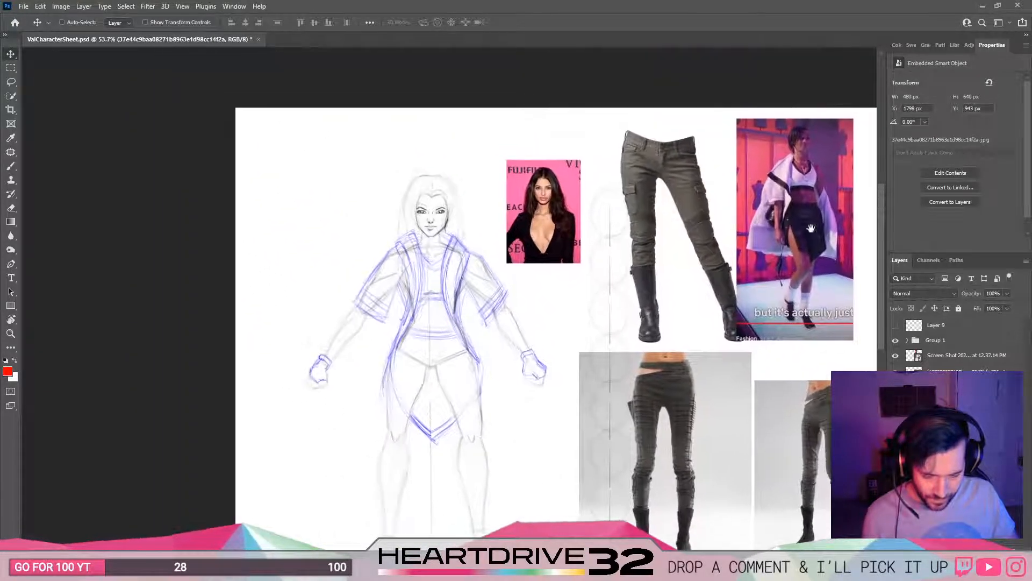
left_click_drag(660, 476, 661, 456)
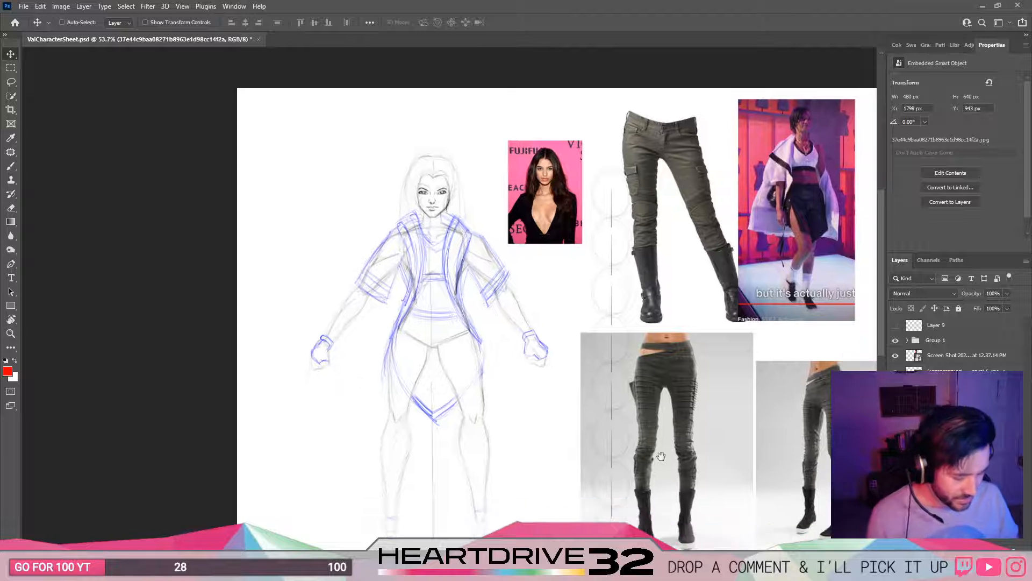
left_click(953, 330)
left_click(895, 324)
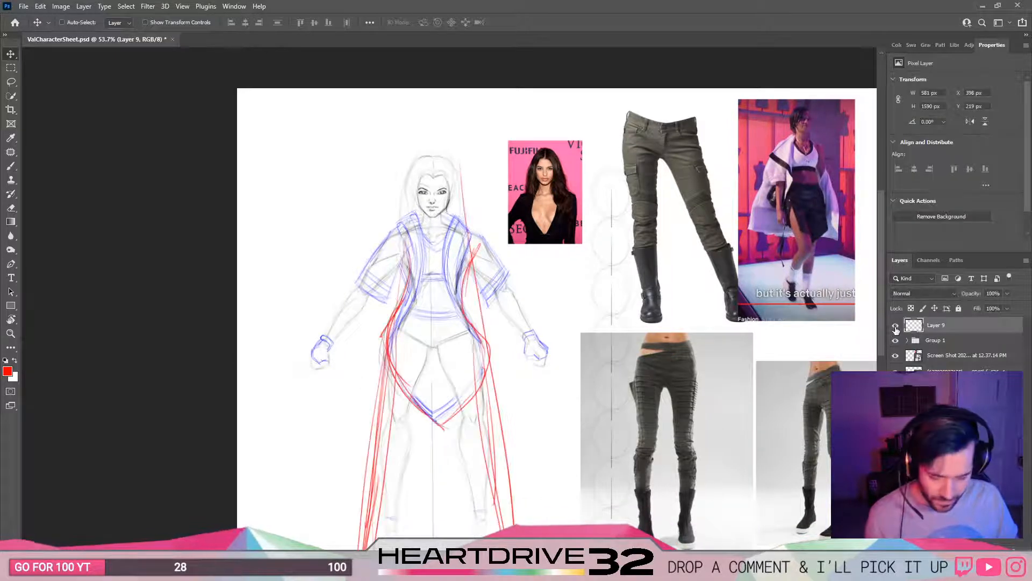
left_click(896, 325)
key("ctrl+shift+alt+n")
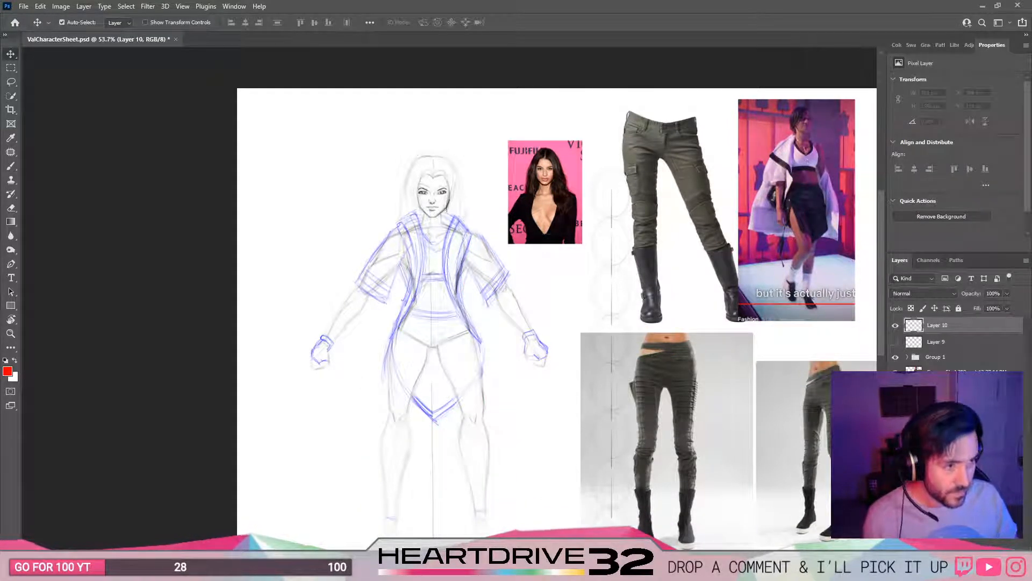
key("ctrl+s")
Step: Set the foreground colour to pure blue with RGB values 0, 0, 255
left_click_drag(452, 339, 440, 295)
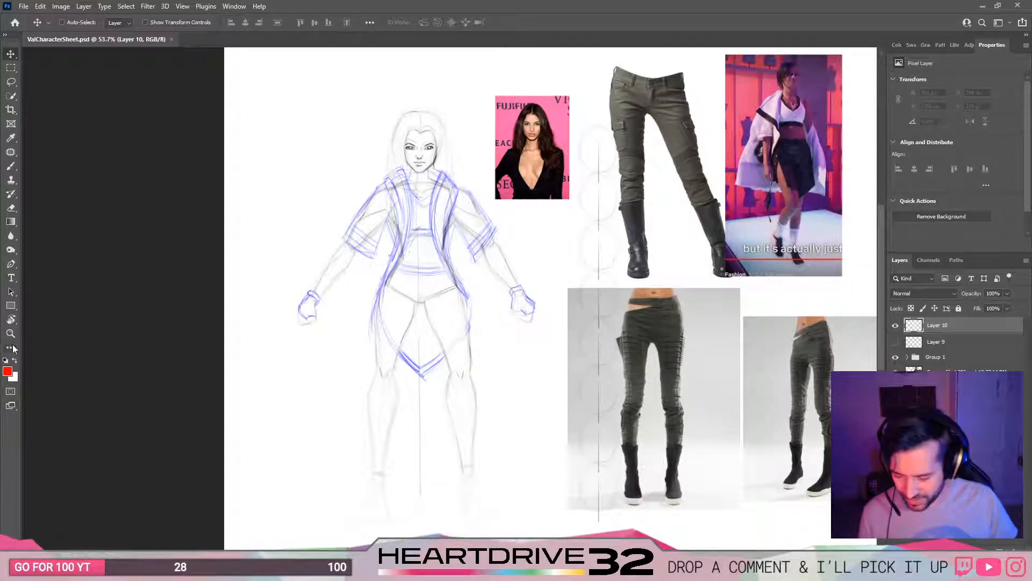
left_click(7, 370)
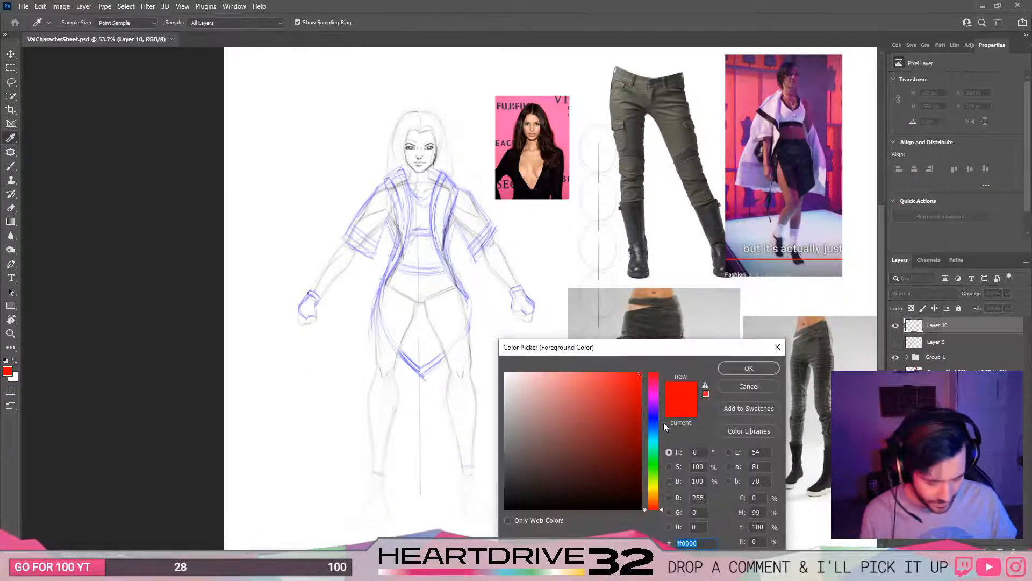
left_click(705, 497)
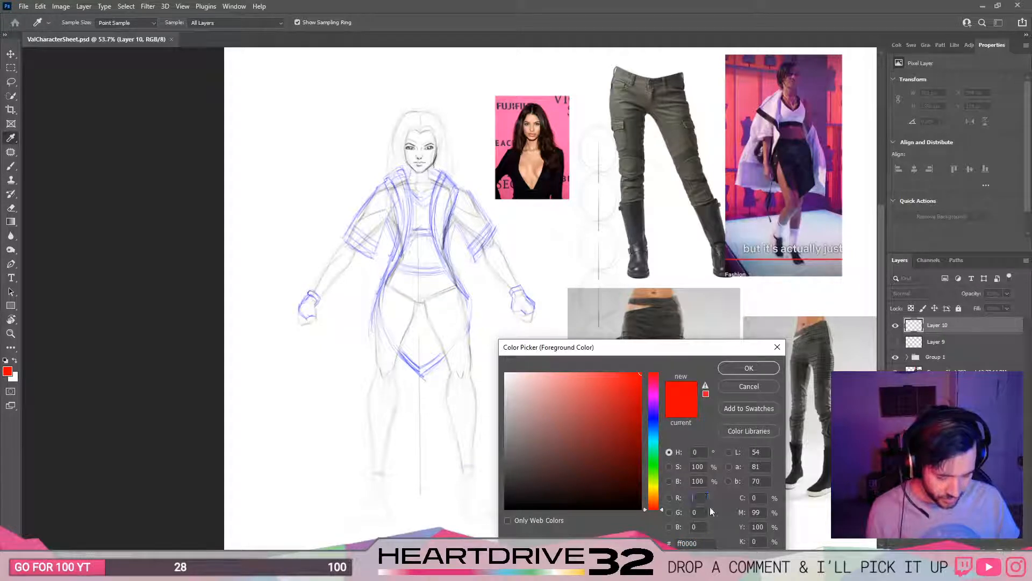
left_click(702, 524)
left_click(515, 218)
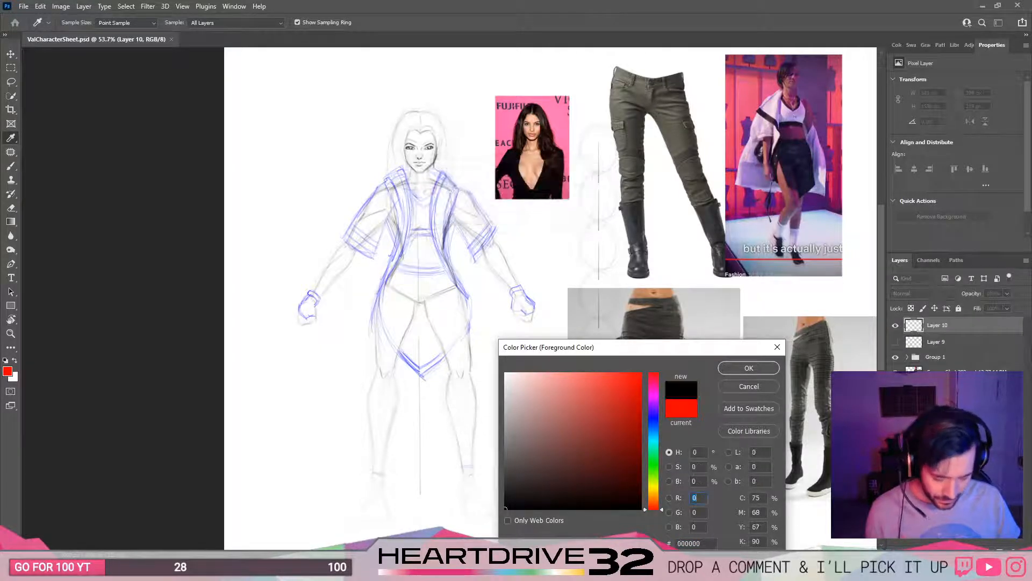
type("255")
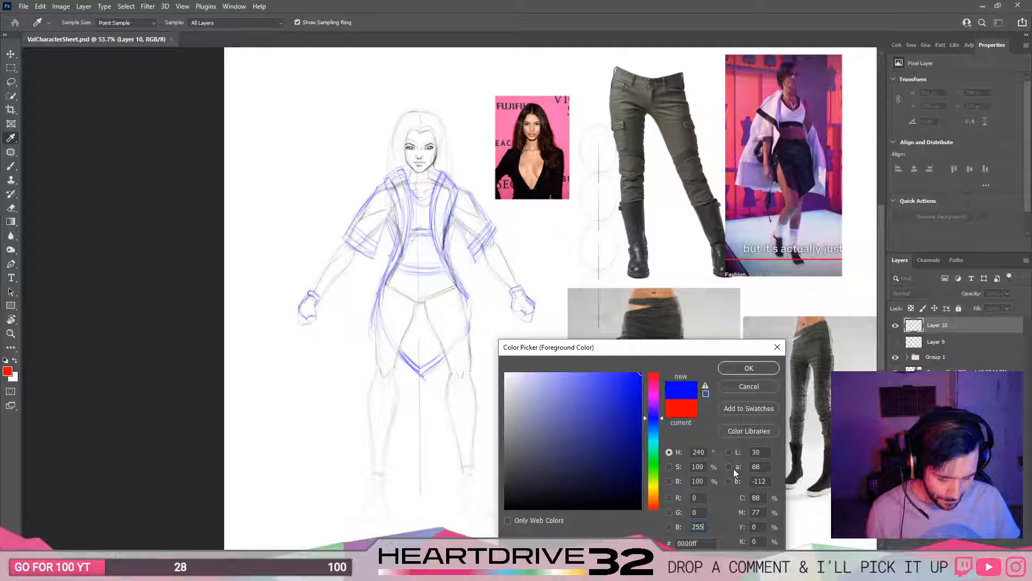
left_click(756, 370)
Step: Move the runway photo farther away from the cargo trousers reference so the two images no longer overlap
left_click_drag(521, 382, 547, 384)
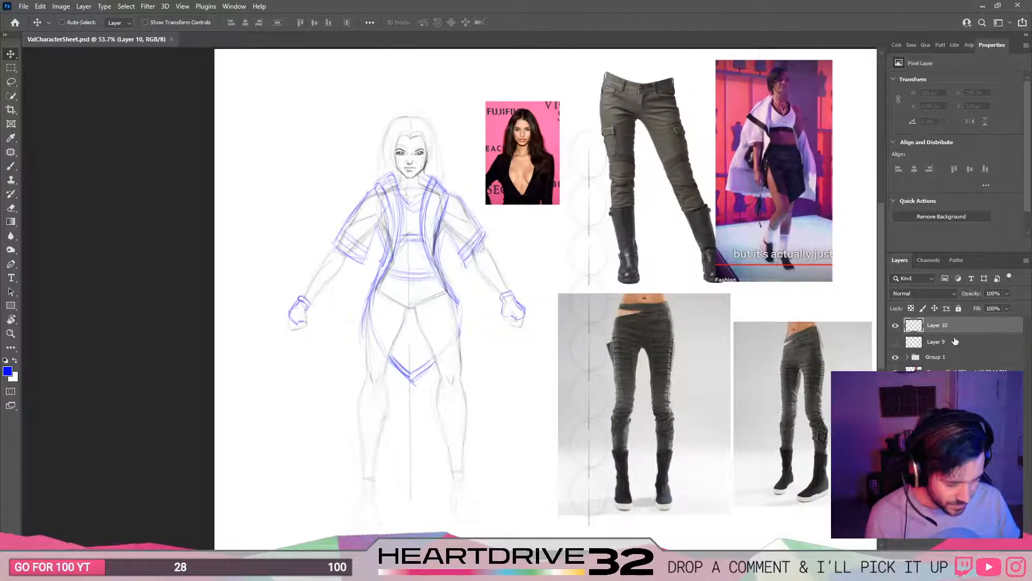
left_click(955, 342)
left_click(955, 370)
left_click_drag(733, 200, 770, 196)
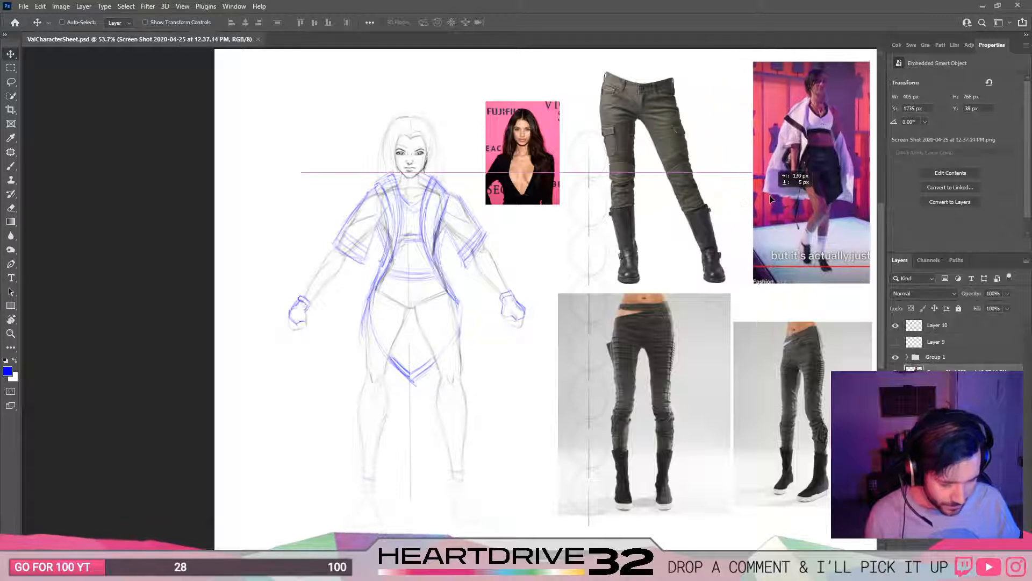
Step: Sketch a knee pad outline around the figure's left knee on Layer 10 with the Brush
left_click(369, 344, "ctrl")
key("b")
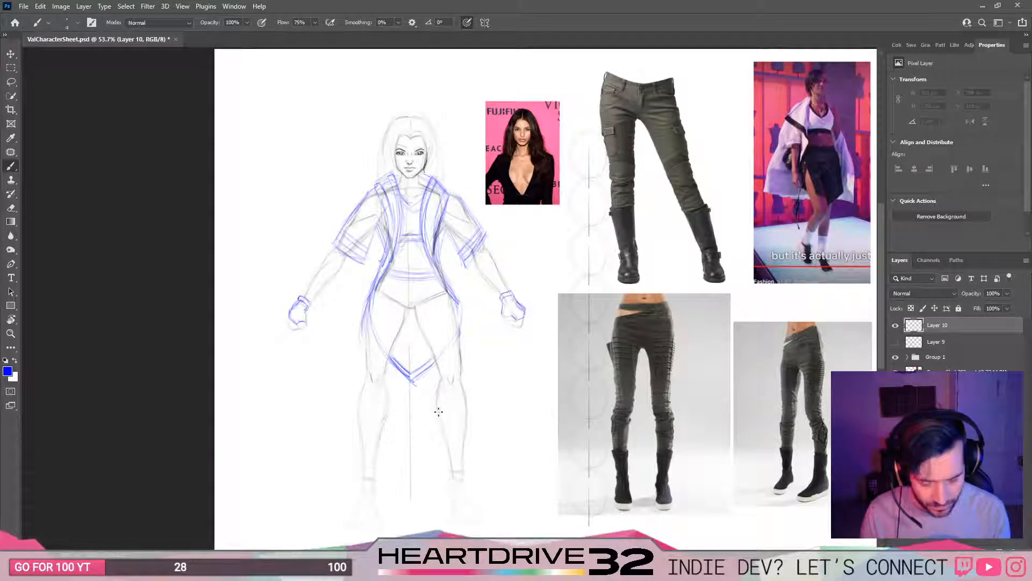
scroll(438, 412, "up", 2)
left_click_drag(532, 367, 532, 391)
scroll(533, 391, "down", 1)
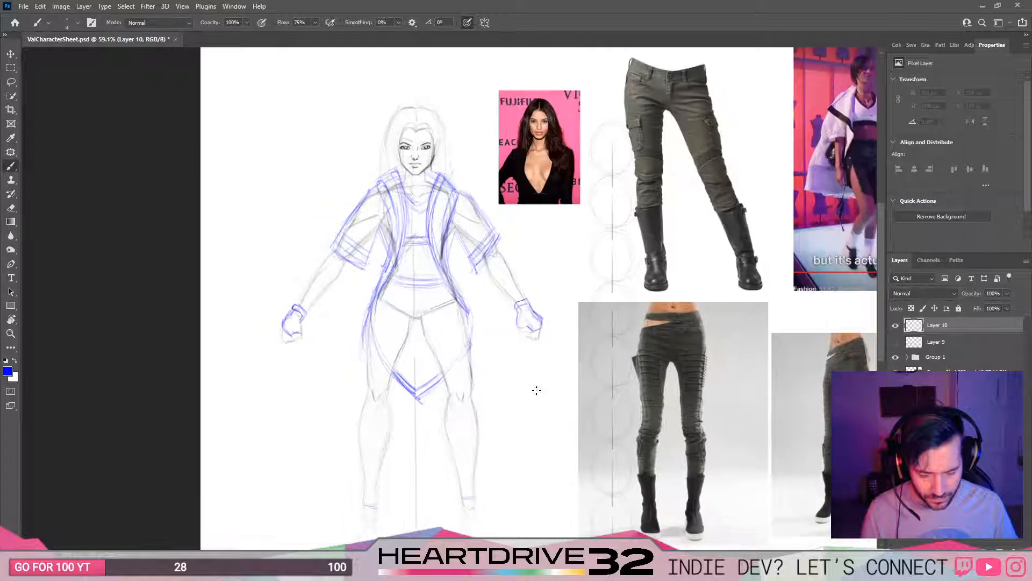
left_click_drag(468, 446, 496, 416)
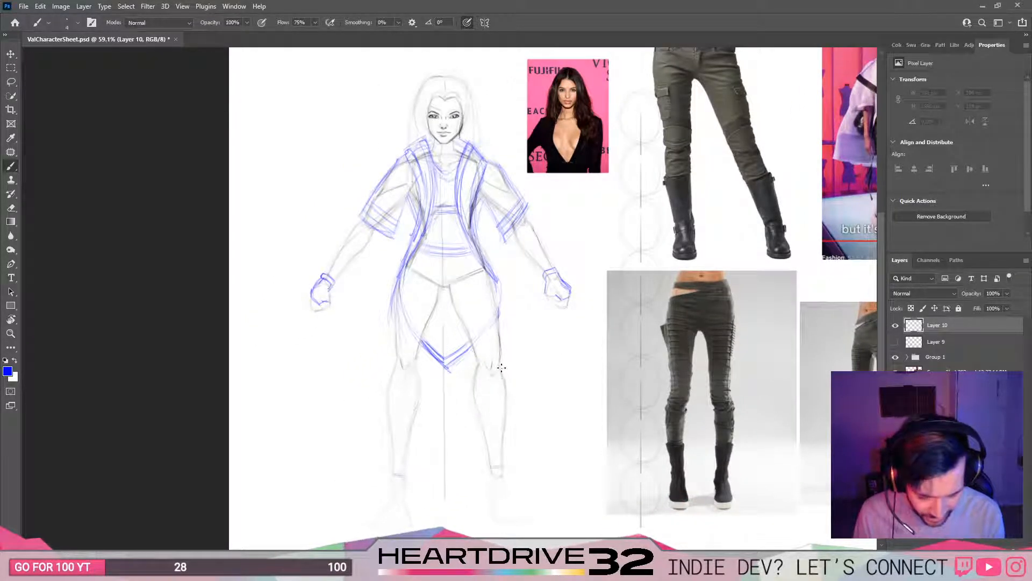
left_click_drag(501, 367, 491, 375)
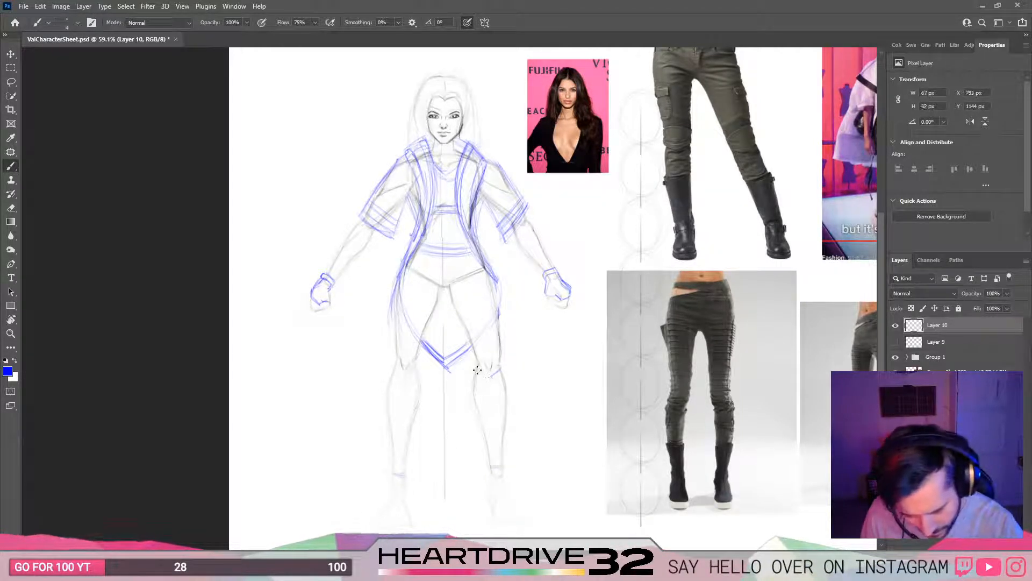
mouse_move(476, 368)
left_mouse_down()
mouse_move(506, 387)
mouse_move(472, 397)
mouse_move(507, 359)
mouse_move(489, 378)
mouse_move(503, 364)
mouse_move(506, 372)
mouse_move(457, 370)
mouse_move(502, 331)
mouse_move(499, 370)
left_mouse_up()
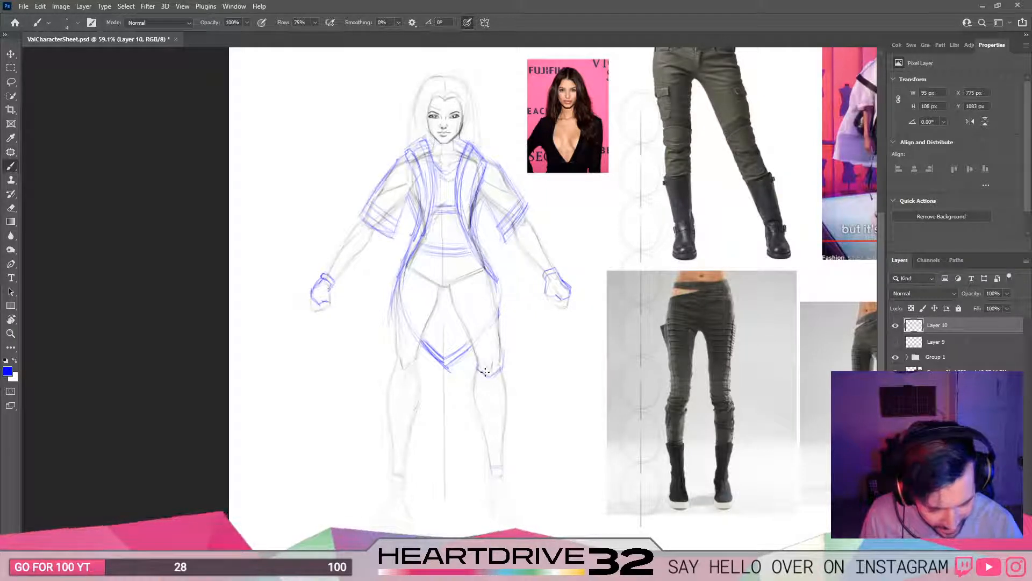
left_click_drag(474, 367, 485, 376)
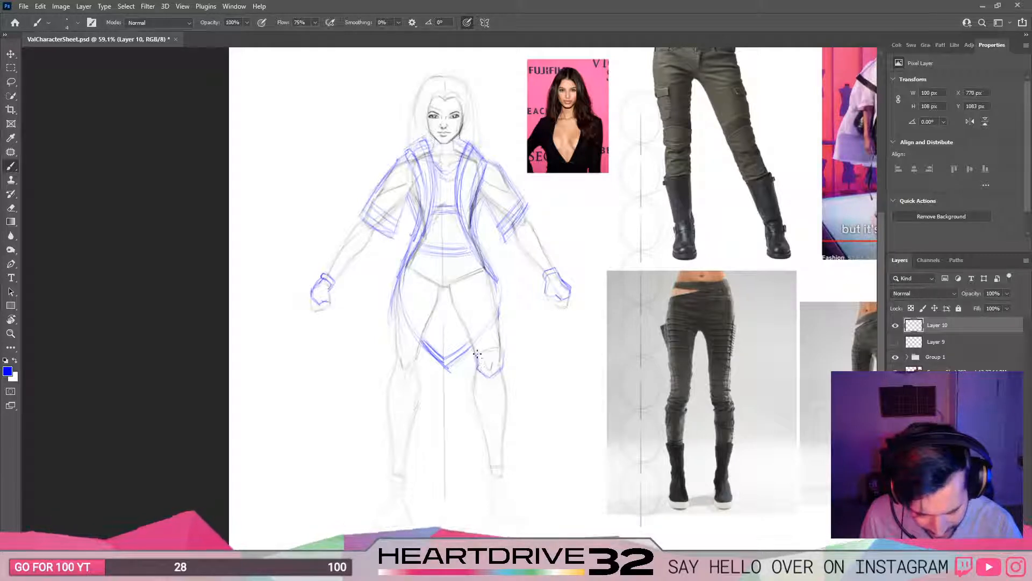
left_click_drag(478, 353, 501, 355)
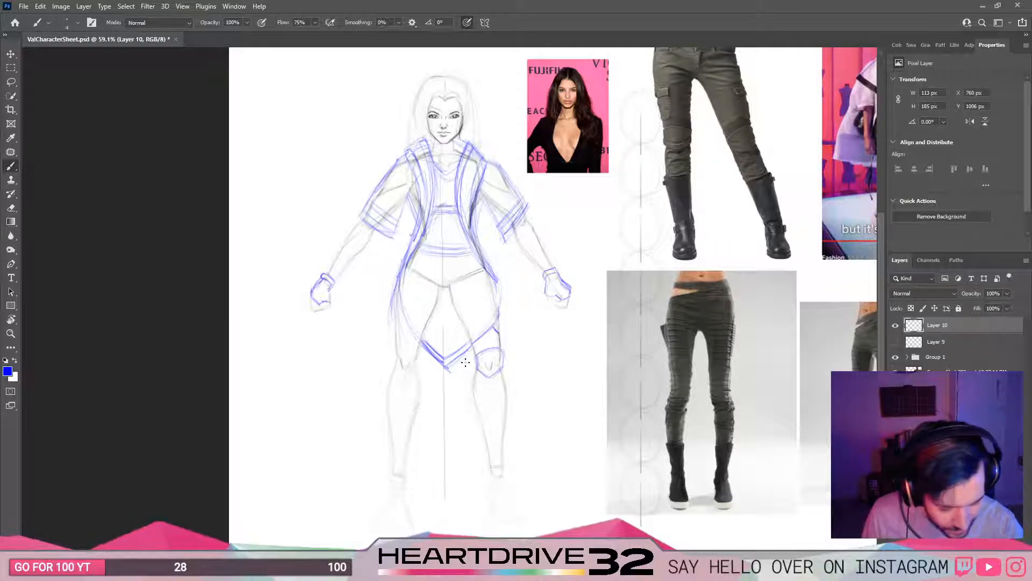
Step: Sketch a diagonal seam and an outer pocket on the figure's left thigh, plus the trousers' centre fly line
mouse_move(477, 330)
left_mouse_down()
mouse_move(468, 341)
mouse_move(492, 323)
left_mouse_up()
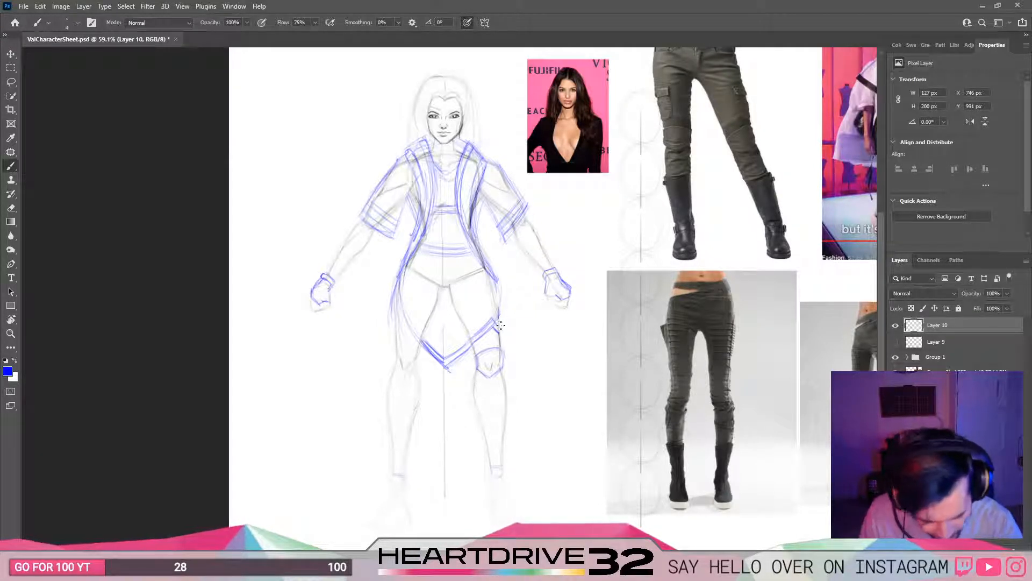
left_click_drag(505, 304, 515, 366)
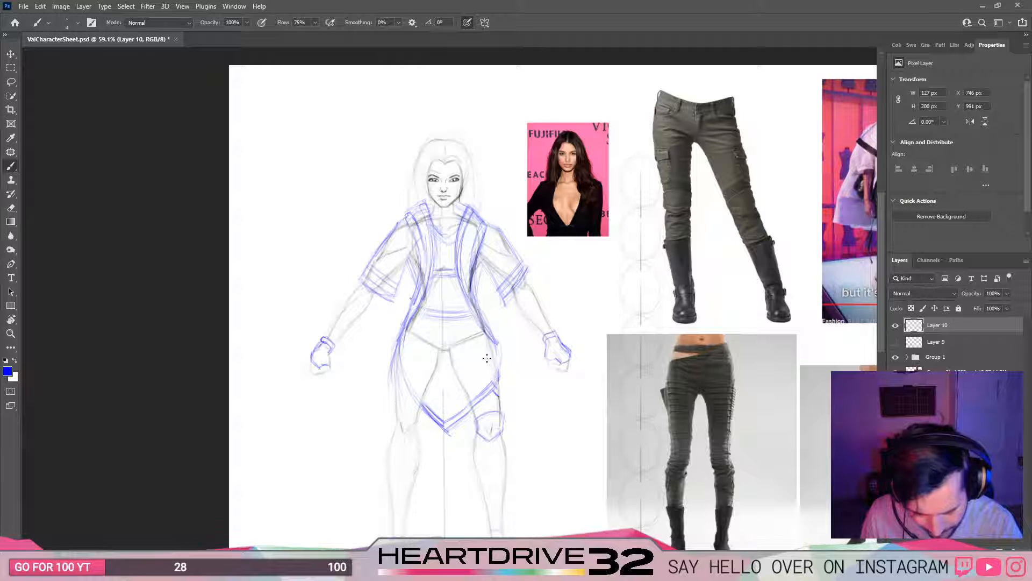
left_click_drag(486, 357, 493, 374)
key("ctrl+z")
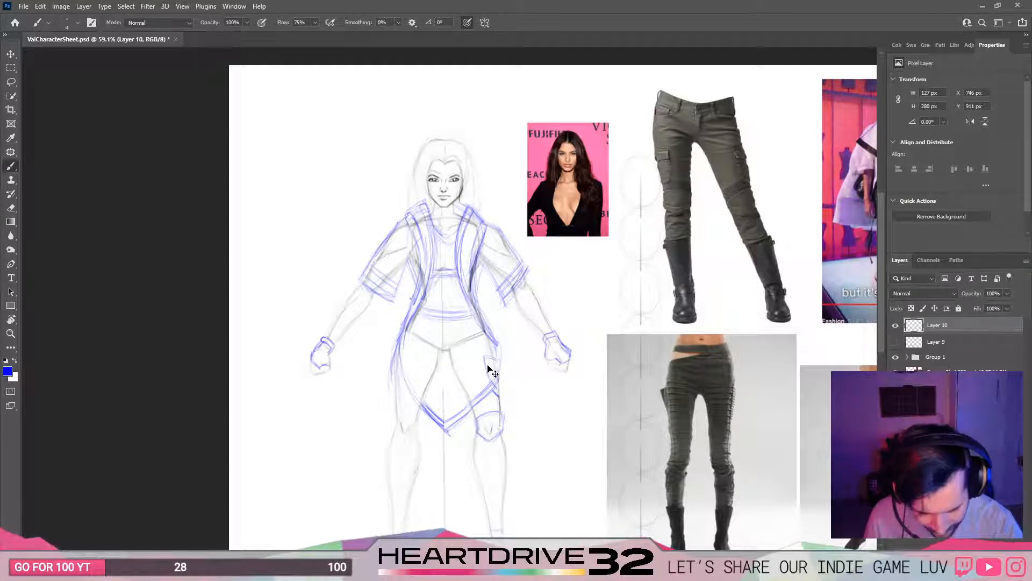
left_click_drag(490, 367, 483, 349)
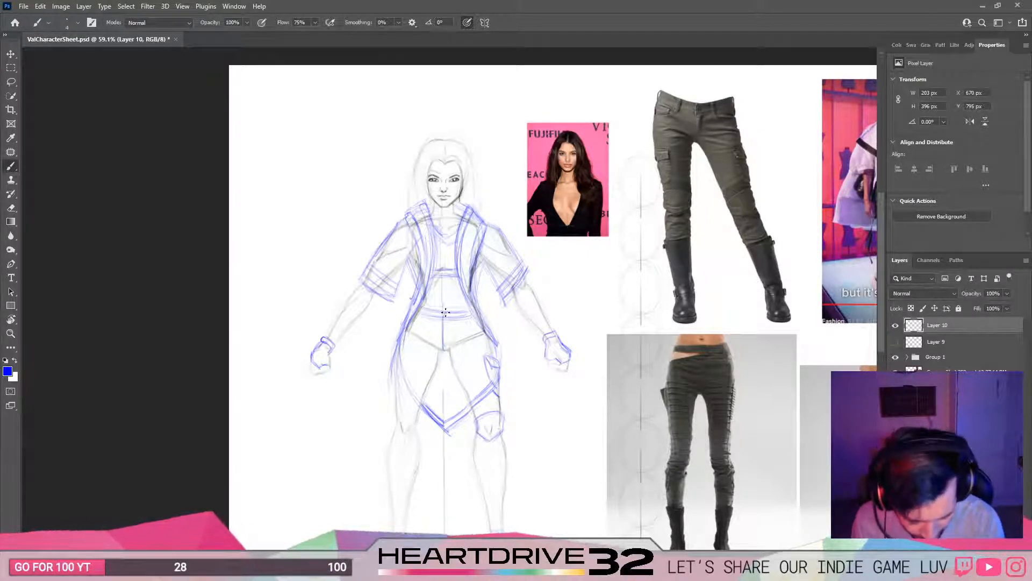
Step: Draw a belt with a round buckle and belt loops at the waist, with curved front pocket openings below it
left_click_drag(445, 313, 443, 319)
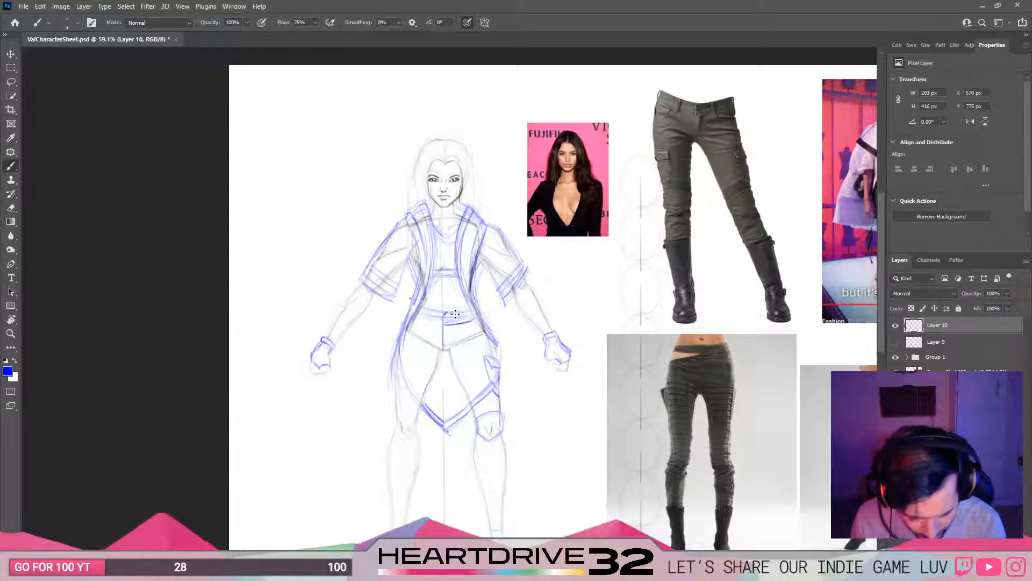
left_click_drag(455, 313, 456, 324)
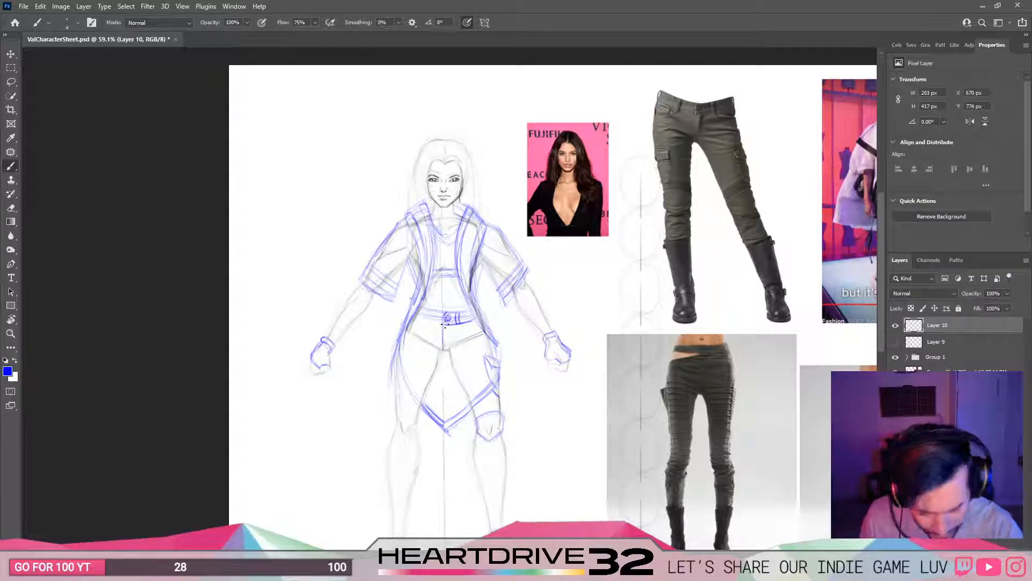
left_click_drag(439, 322, 417, 317)
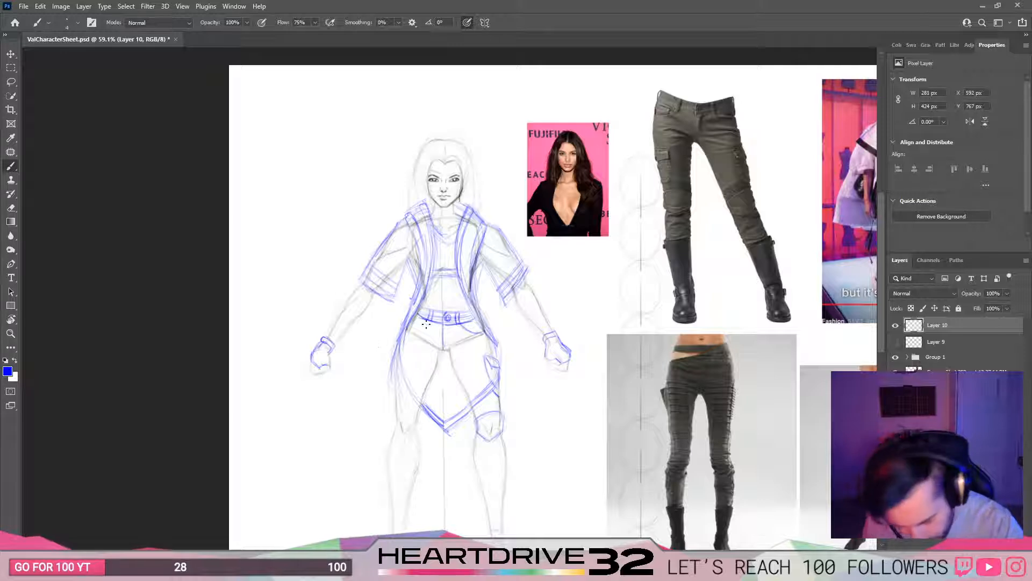
left_click_drag(411, 325, 425, 322)
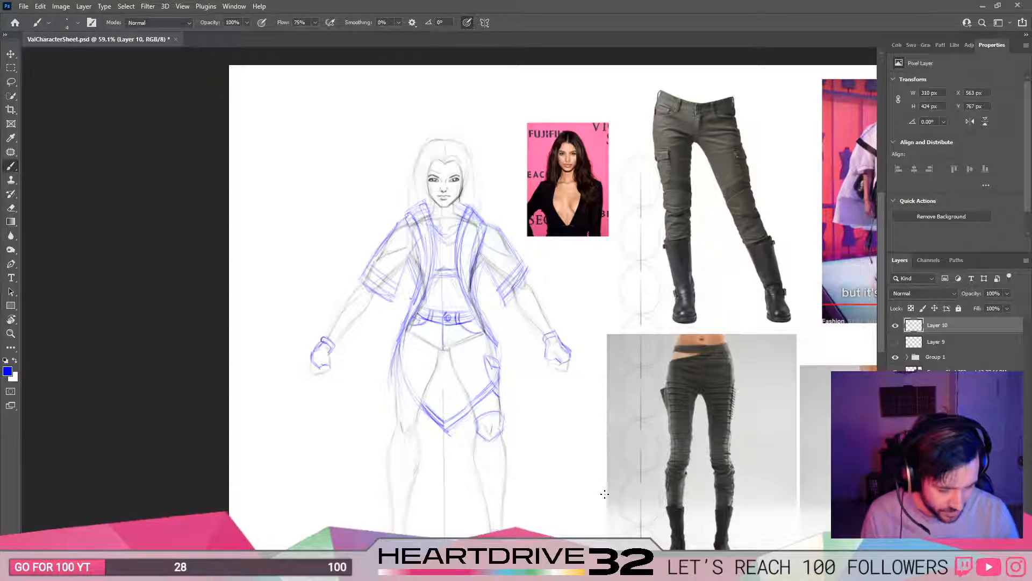
Step: Erase the diagonal seam and the outer pocket from the figure's left thigh
left_click_drag(590, 471, 618, 451)
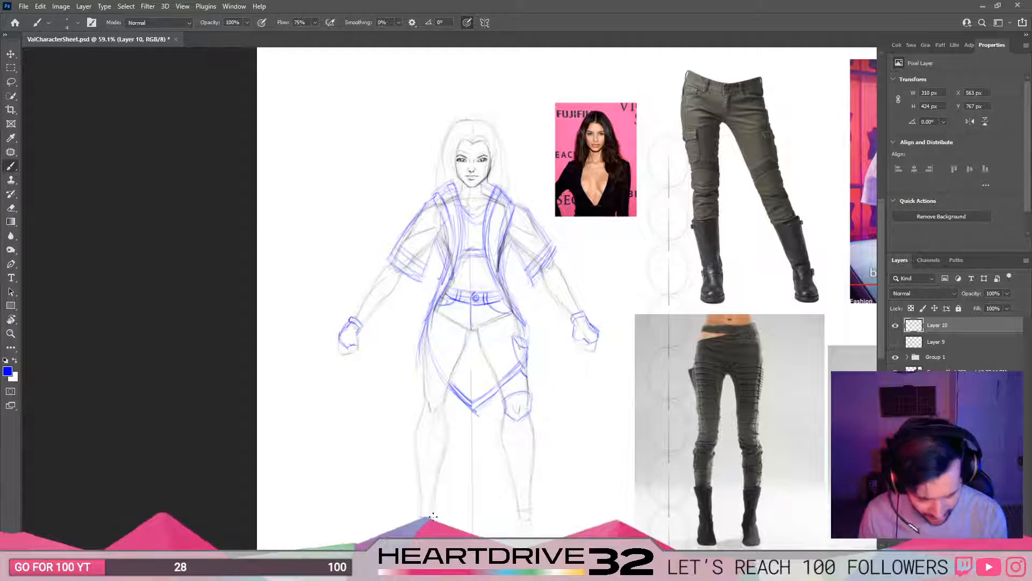
key("e")
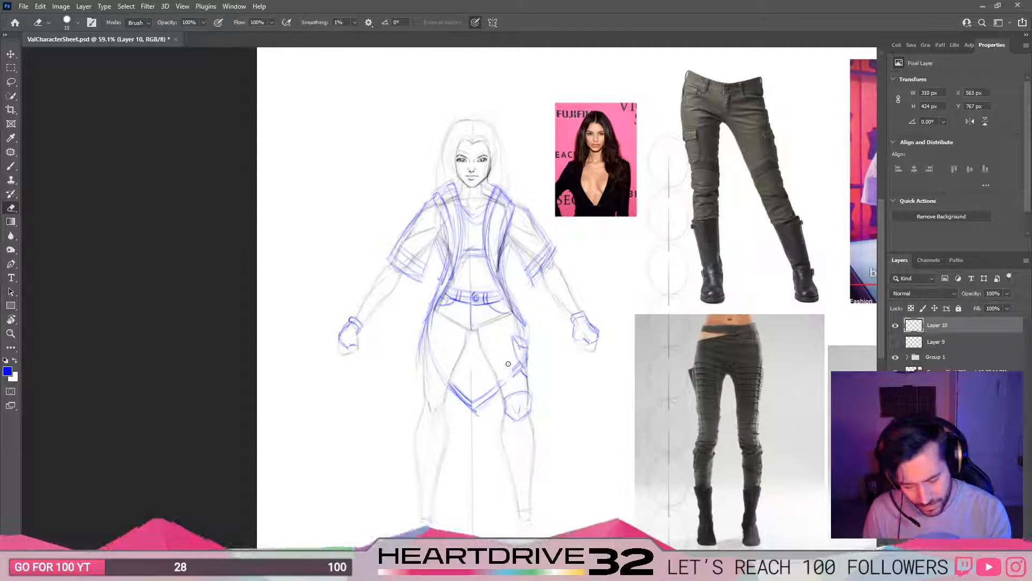
left_click_drag(506, 376, 523, 375)
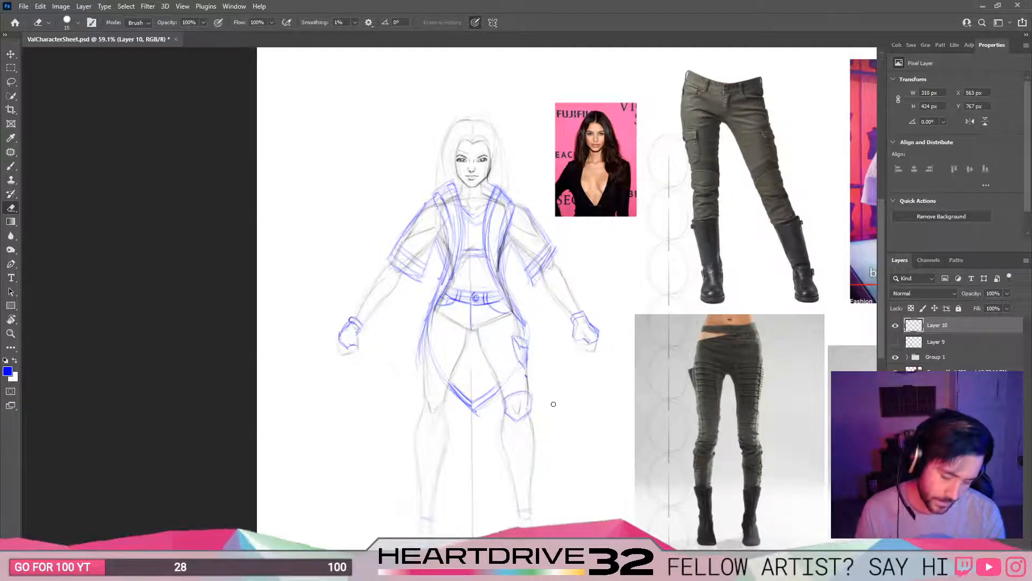
left_click_drag(519, 361, 512, 339)
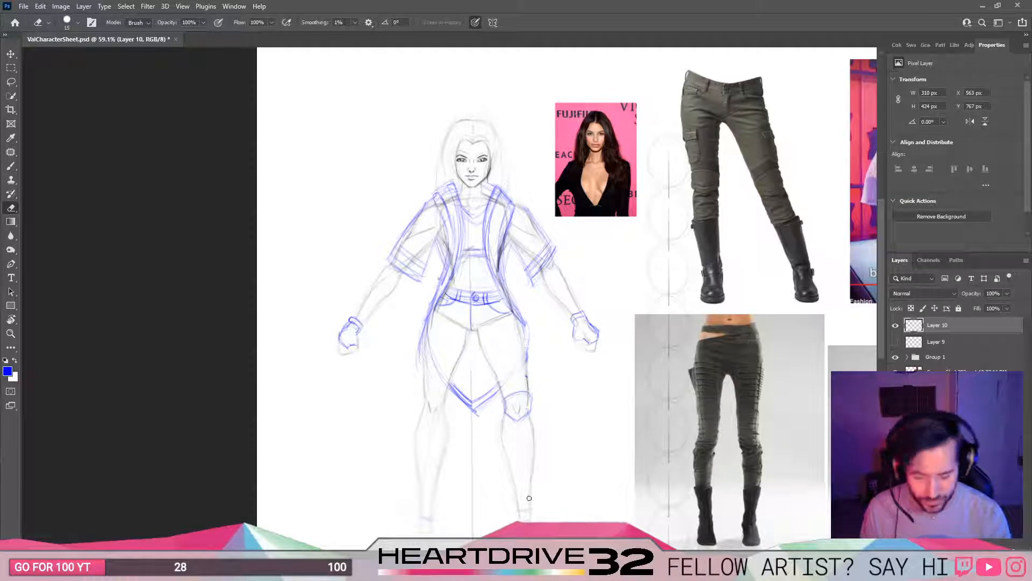
Step: Redraw the diagonal seam across the figure's left thigh with the Brush as a double-lined band above the knee pad
key("b")
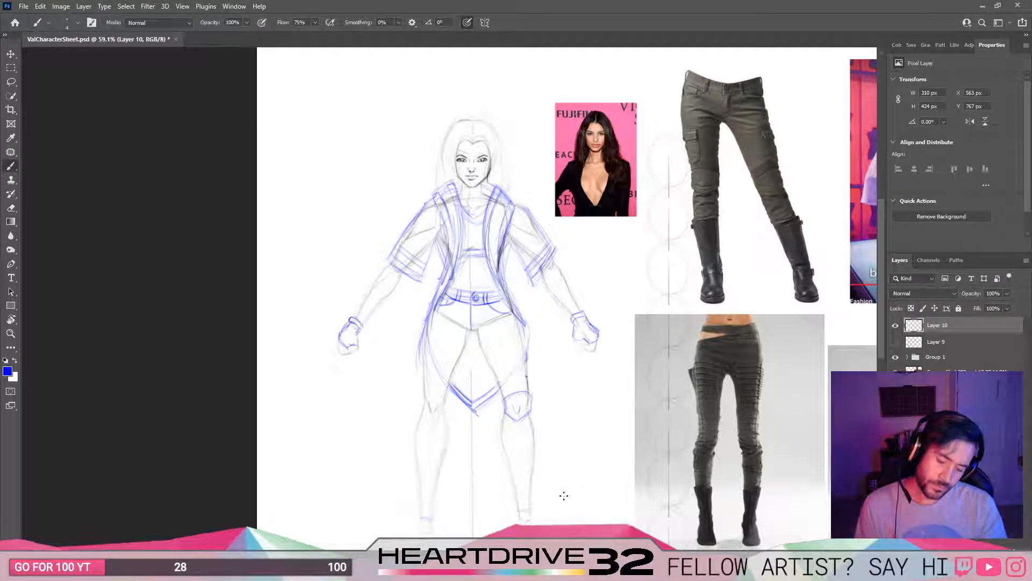
mouse_move(575, 463)
left_mouse_down()
mouse_move(596, 426)
mouse_move(585, 434)
left_mouse_up()
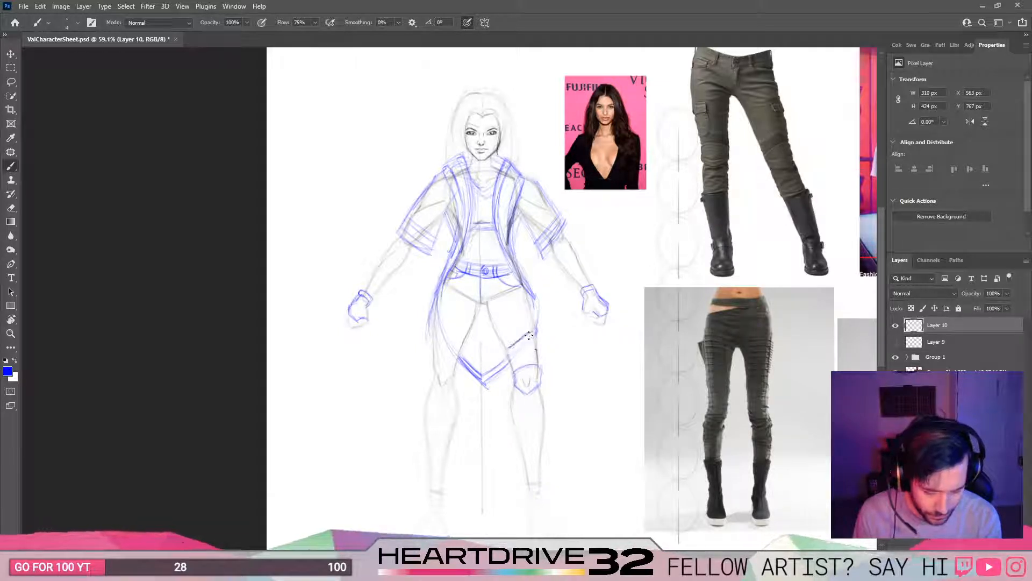
left_click_drag(536, 332, 510, 345)
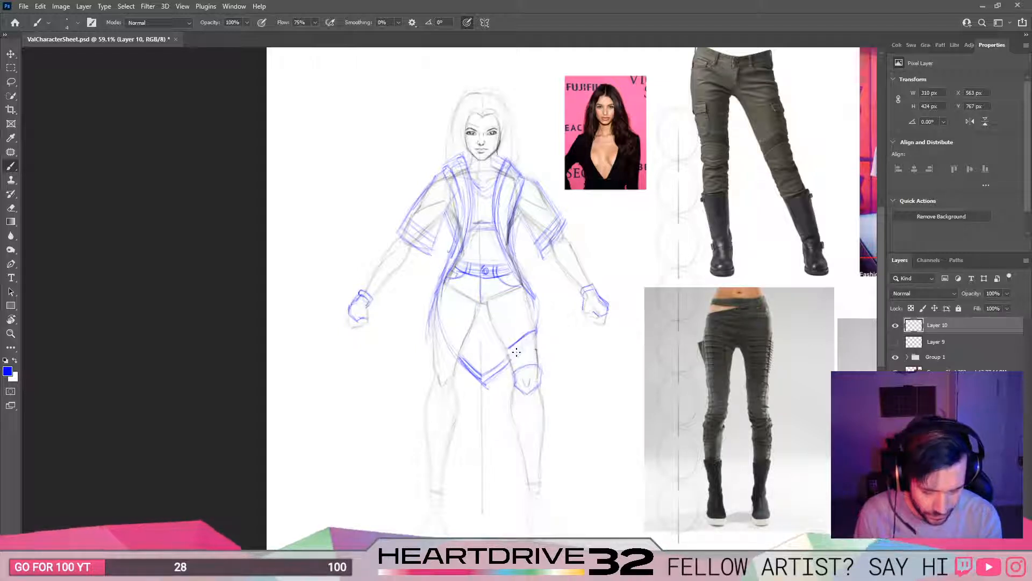
key("ctrl+z")
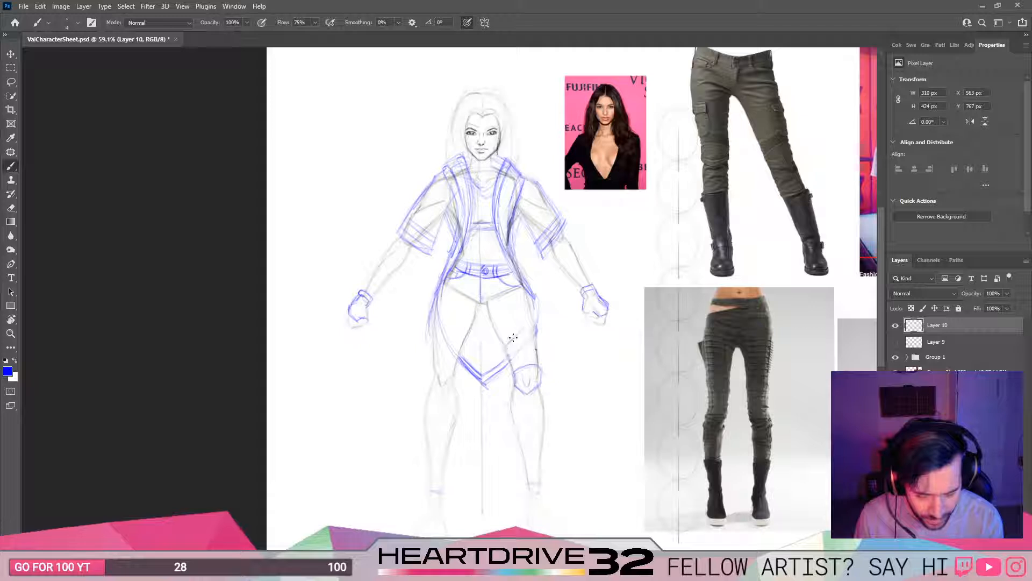
left_click_drag(517, 335, 534, 325)
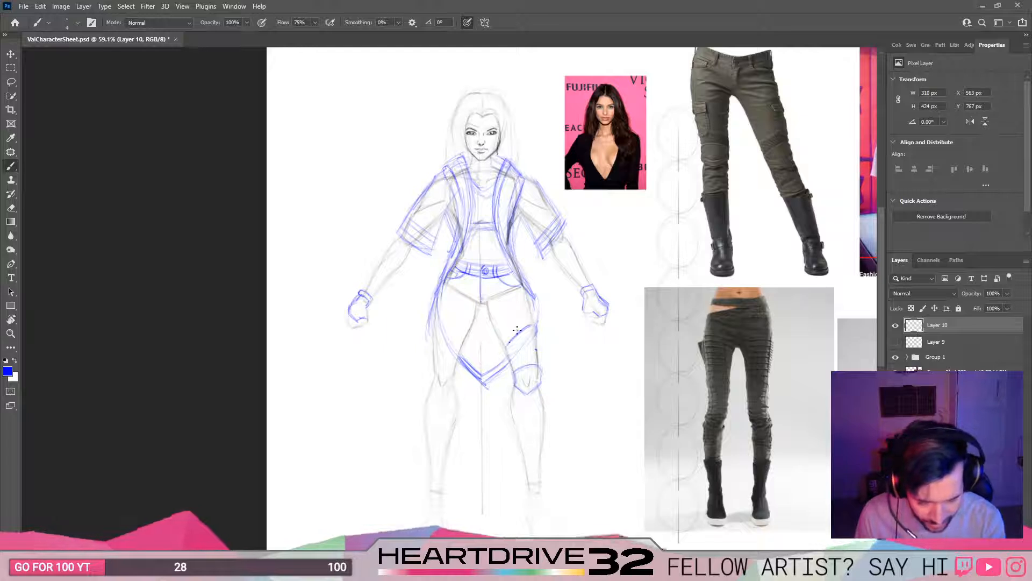
left_click_drag(509, 336, 530, 322)
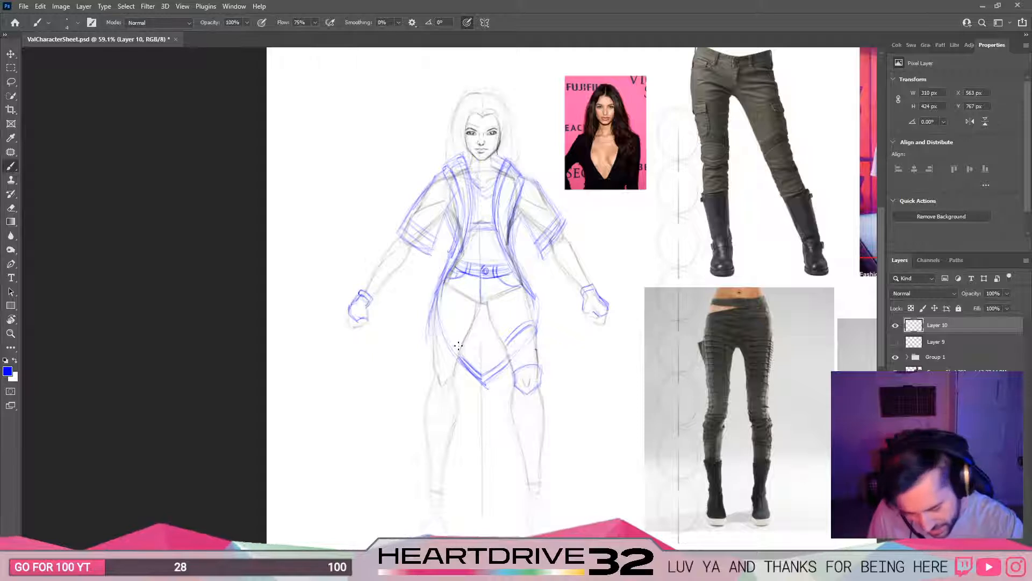
Step: Sketch a matching diagonal thigh band and knee pad on the figure's right leg
mouse_move(443, 333)
left_mouse_down()
mouse_move(460, 347)
mouse_move(431, 331)
mouse_move(475, 351)
mouse_move(439, 330)
left_mouse_up()
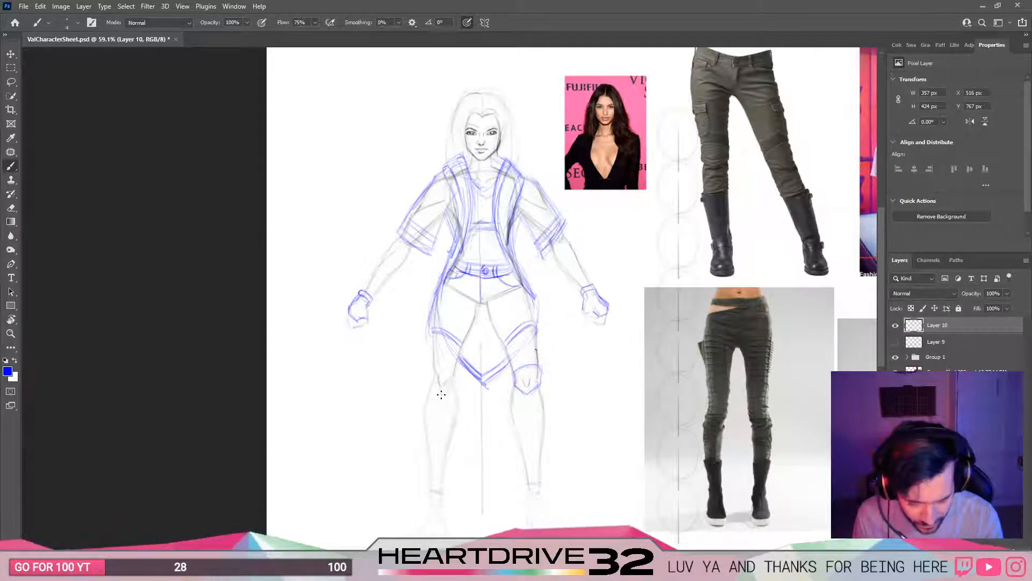
mouse_move(442, 392)
left_mouse_down()
mouse_move(419, 383)
mouse_move(456, 391)
mouse_move(445, 391)
mouse_move(459, 384)
mouse_move(457, 369)
mouse_move(432, 383)
left_mouse_up()
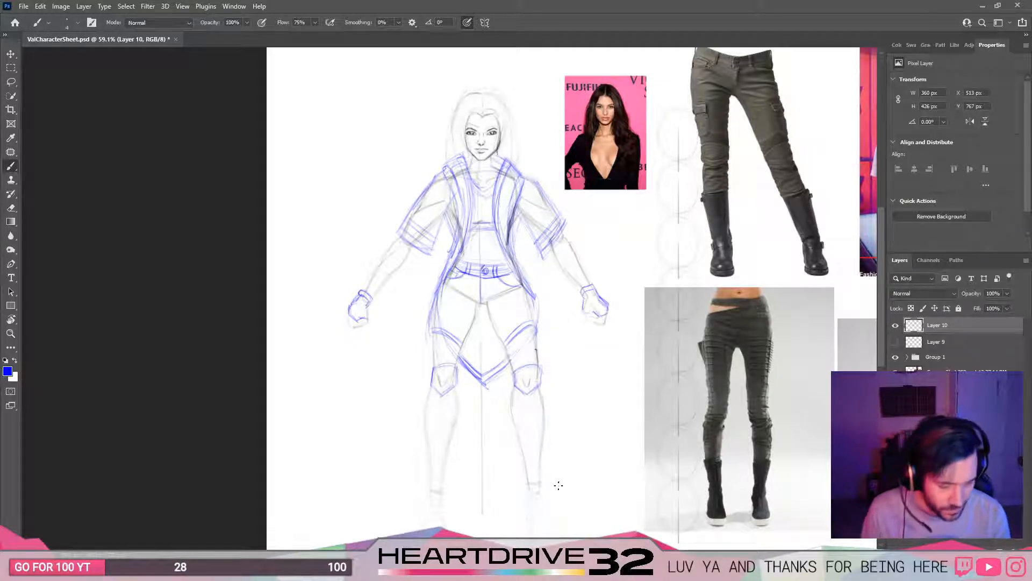
left_click_drag(596, 463, 571, 445)
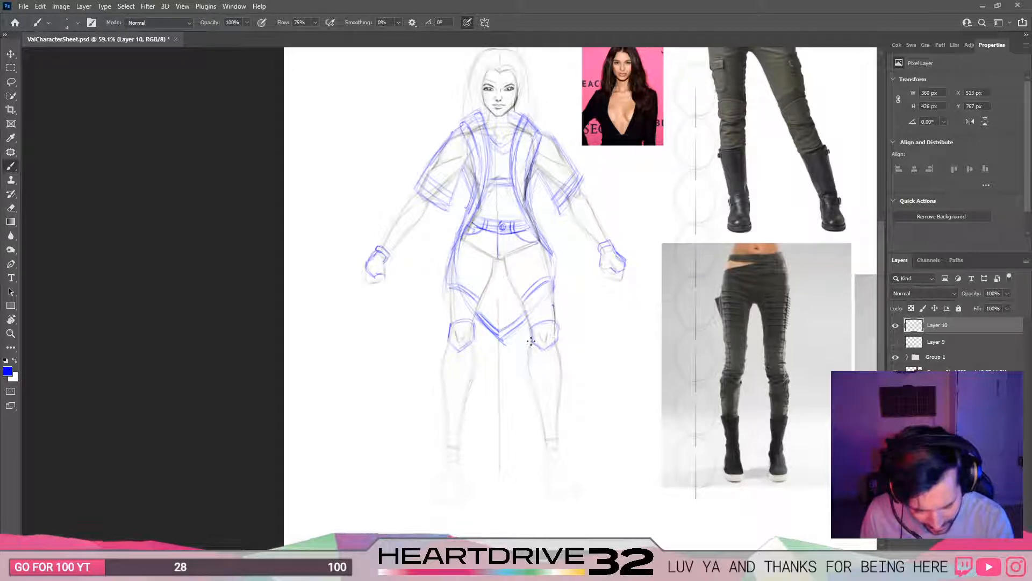
Step: Sketch the lower-leg outline and a tall boot shaft on the figure's left leg, from below the knee pad down to the sole
left_click_drag(529, 366, 534, 385)
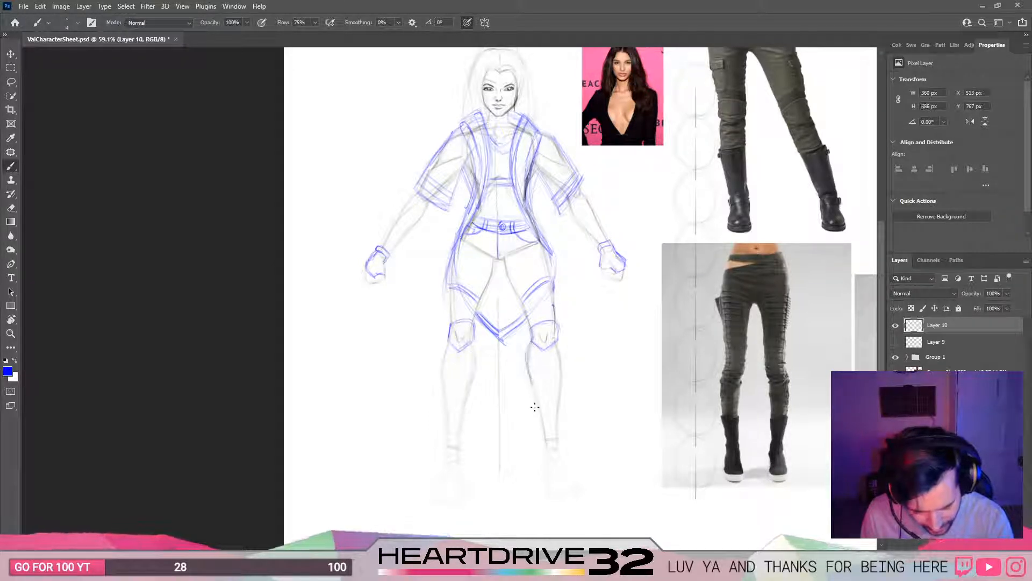
left_click_drag(614, 442, 605, 462)
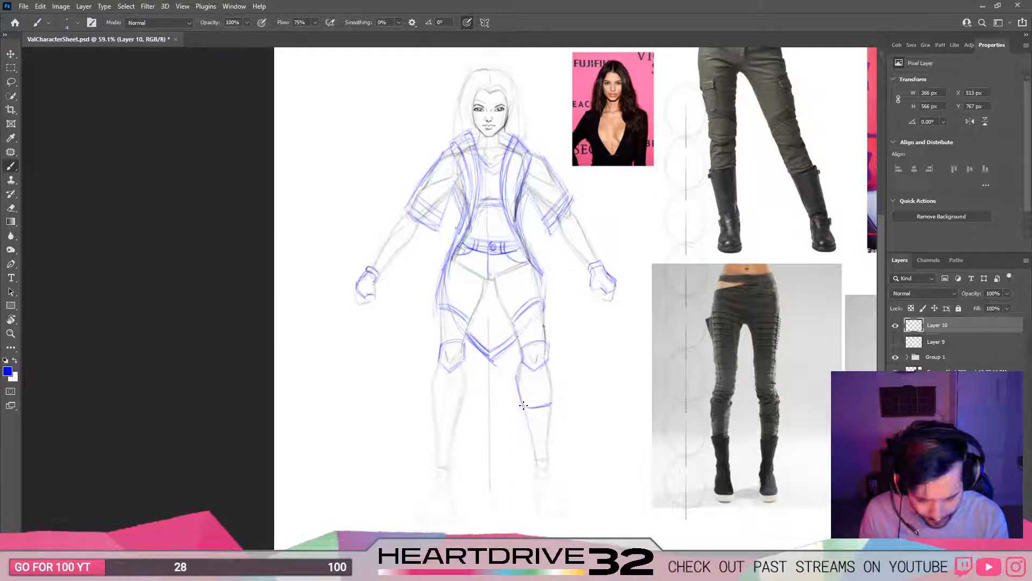
mouse_move(533, 444)
left_mouse_down()
mouse_move(522, 404)
mouse_move(535, 467)
left_mouse_up()
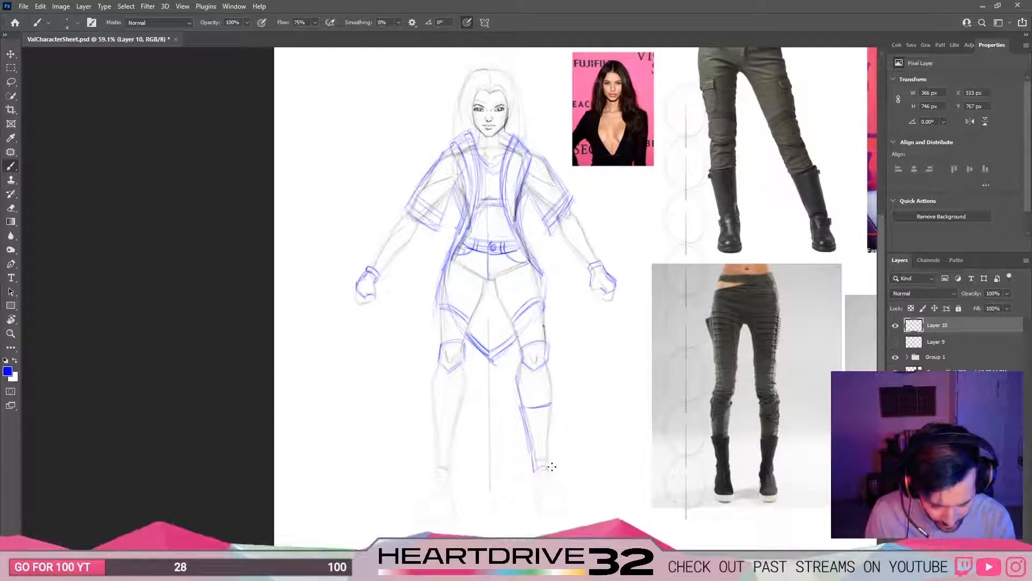
mouse_move(557, 398)
left_mouse_down()
mouse_move(552, 471)
mouse_move(571, 490)
mouse_move(541, 513)
mouse_move(553, 512)
left_mouse_up()
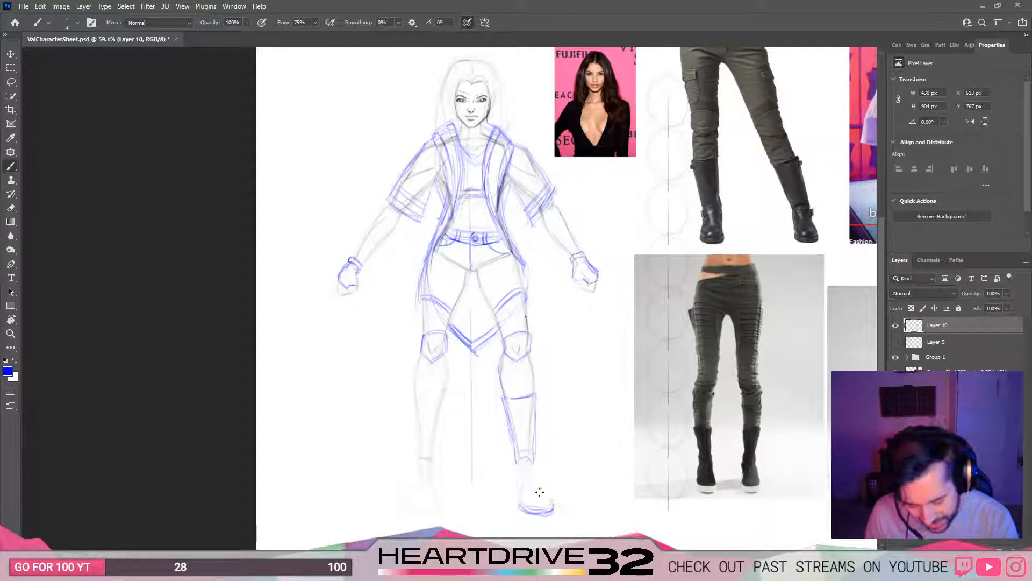
Step: Complete the figure's left boot with a rounded foot, thick sole, ankle strap and small buckles along the outer shaft
left_click_drag(540, 490, 553, 507)
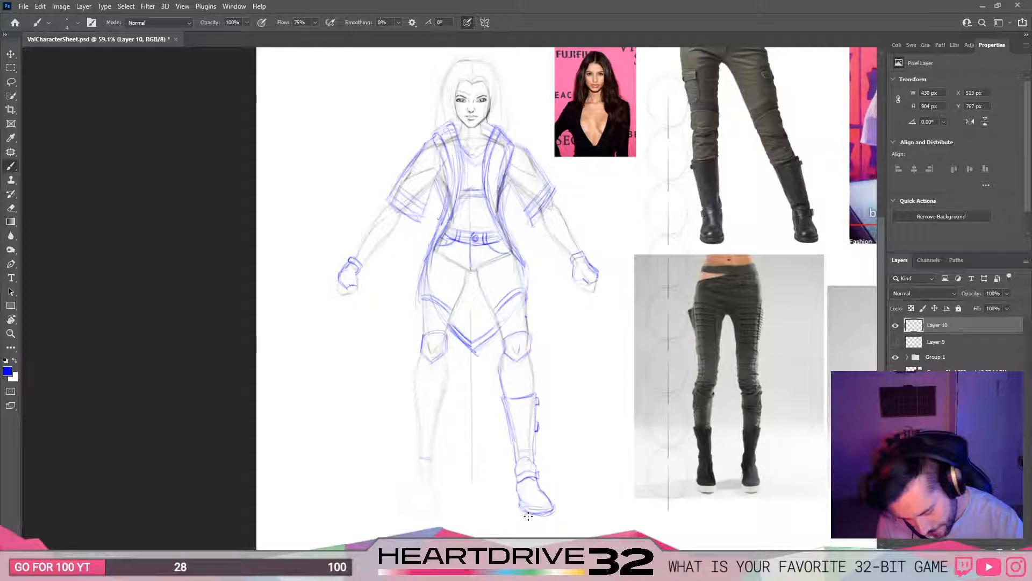
left_click_drag(536, 511, 542, 509)
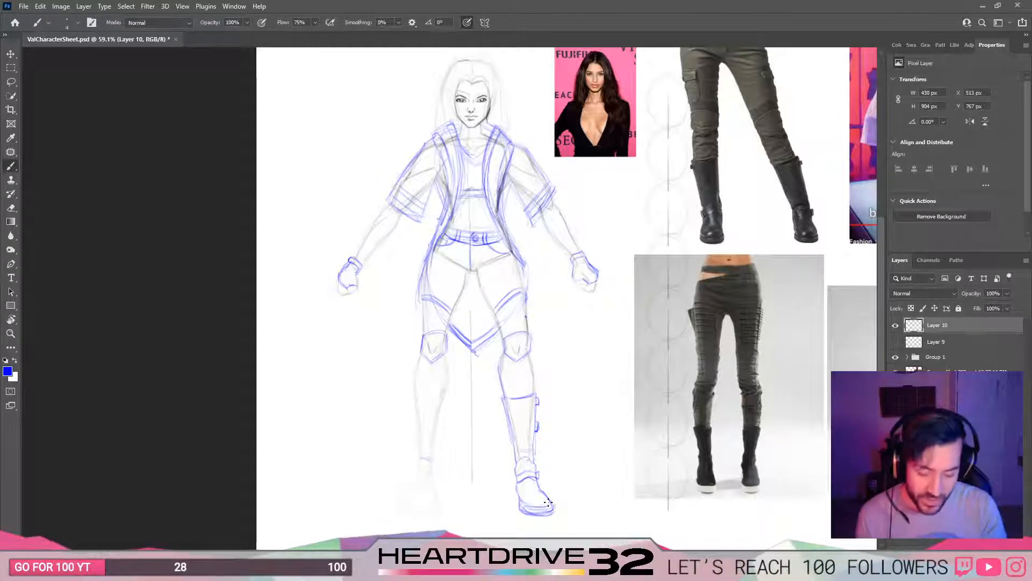
left_click_drag(611, 436, 636, 419)
left_click_drag(641, 458, 694, 445)
left_click_drag(570, 503, 555, 498)
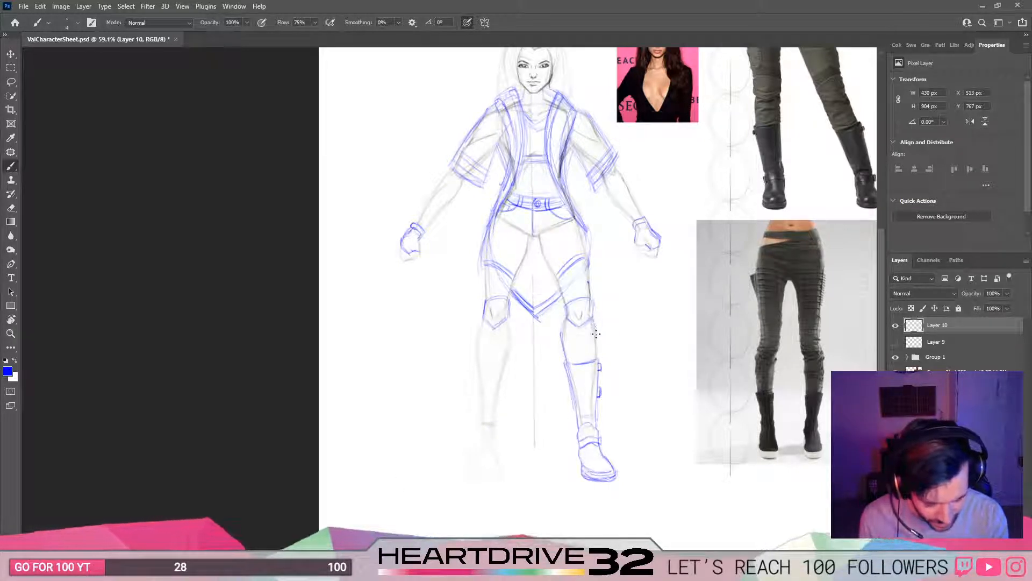
Step: Lasso the left lower leg with its boot, duplicate it to a new layer and place the copy over the figure's right leg
scroll(578, 336, "up", 2)
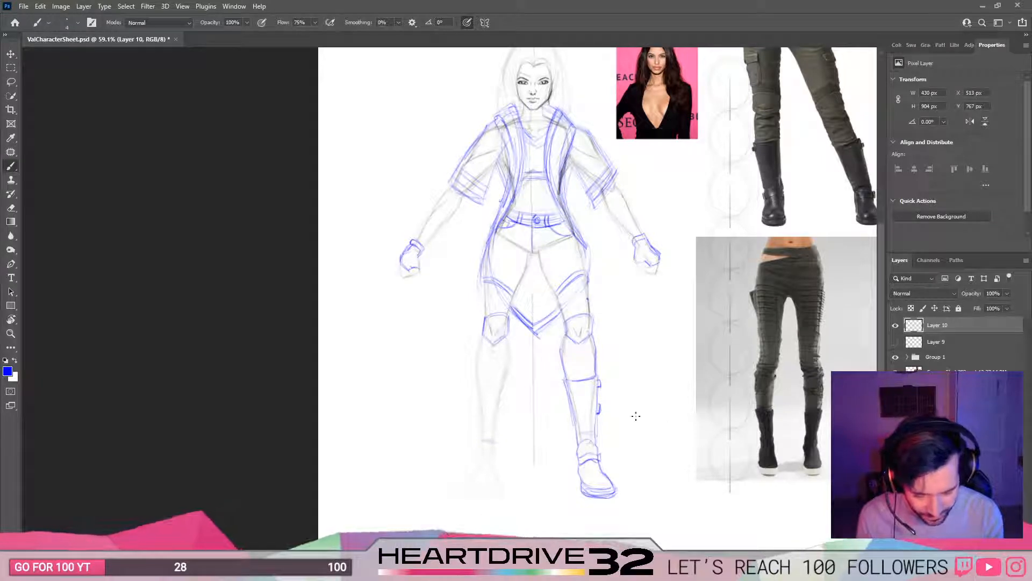
key("l")
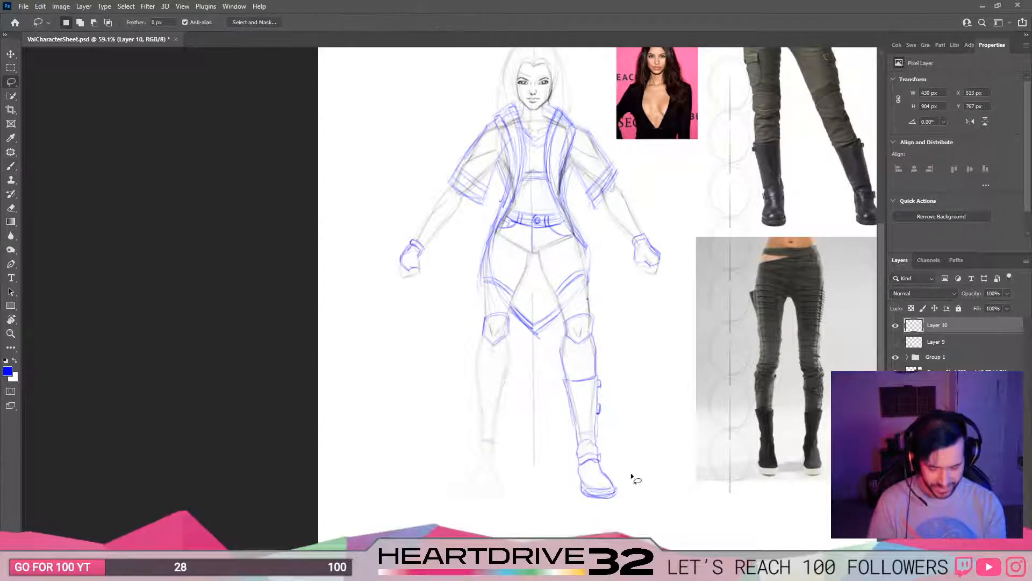
mouse_move(560, 333)
left_mouse_down()
mouse_move(617, 358)
mouse_move(575, 526)
mouse_move(539, 339)
left_mouse_up()
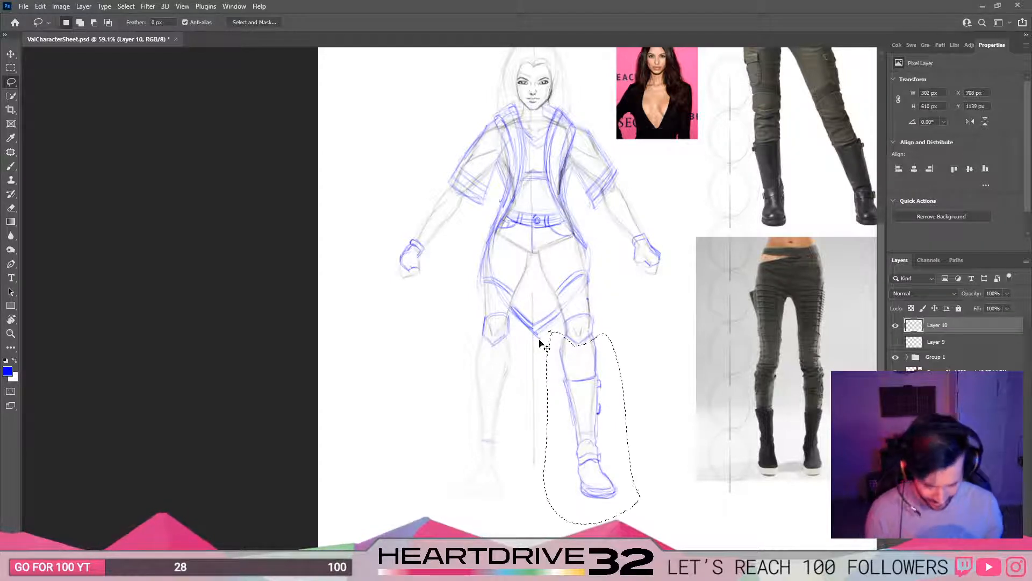
key("ctrl+j")
key("v")
left_click_drag(597, 429, 491, 430)
key("ctrl+z")
left_click_drag(575, 421, 477, 433)
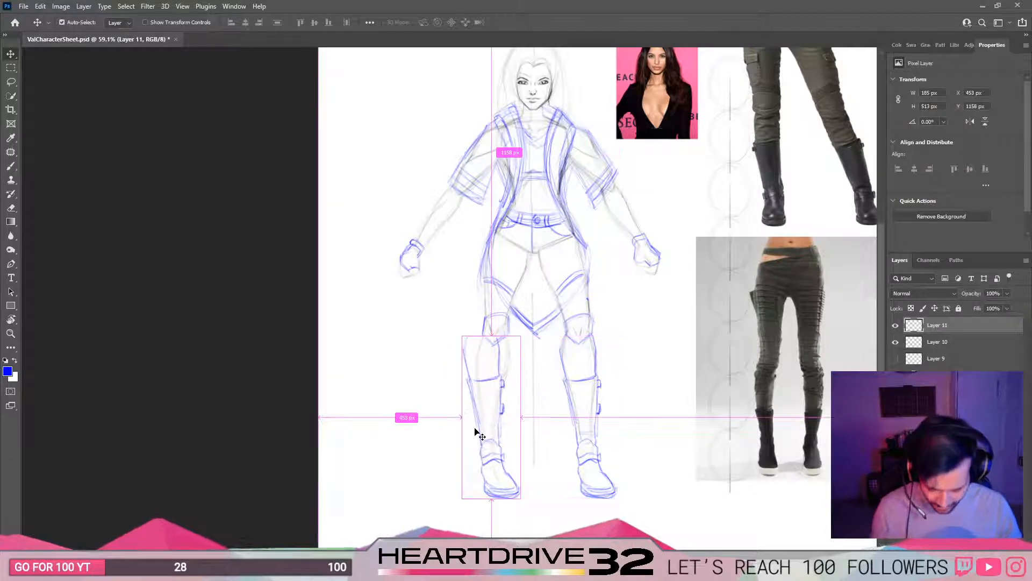
Step: Flip the copied boot horizontally and align it below the knee pad on the figure's right leg
key("ctrl+t")
right_click(484, 416)
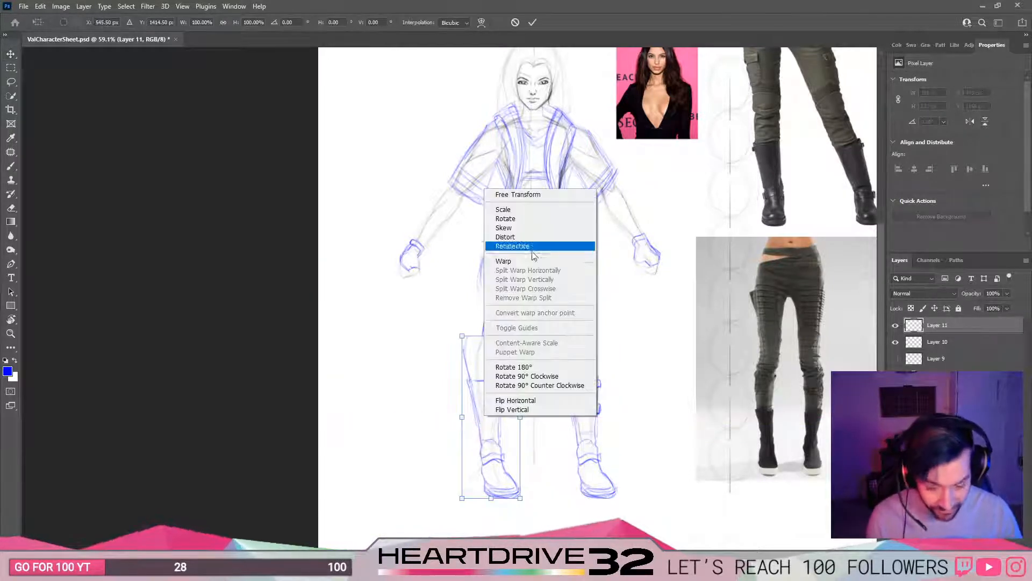
left_click(521, 401)
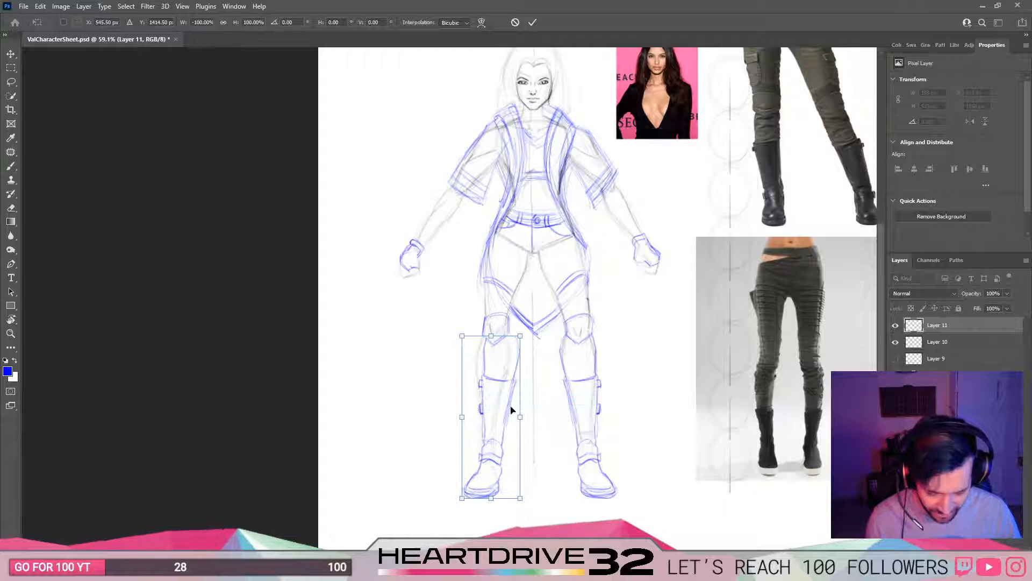
left_click_drag(511, 408, 552, 436)
key("Return")
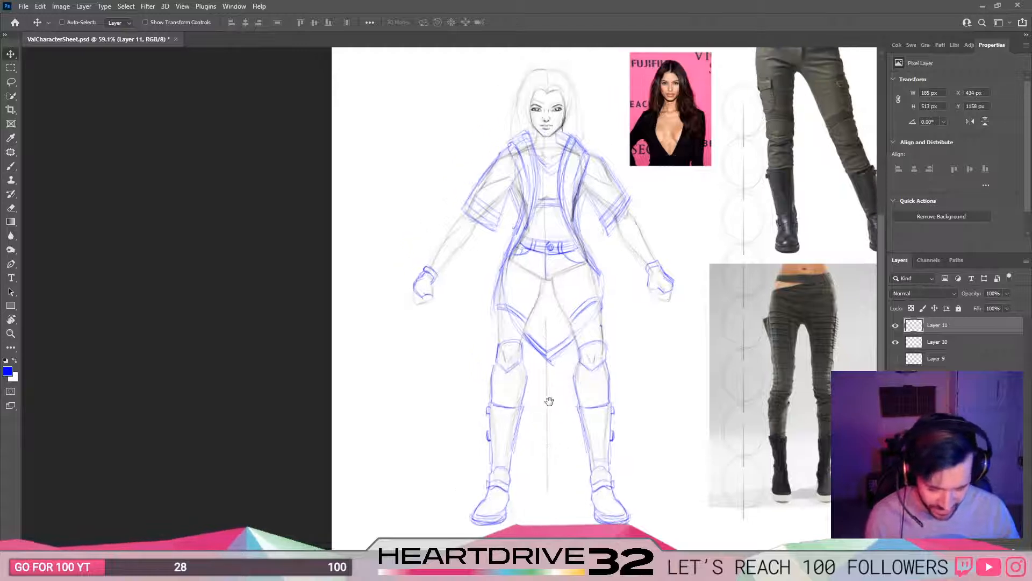
Step: Merge the mirrored boot layer with Layer 10 so both boots share one sketch layer
left_click_drag(548, 399, 542, 414)
left_click(951, 343, "shift")
key("ctrl+e")
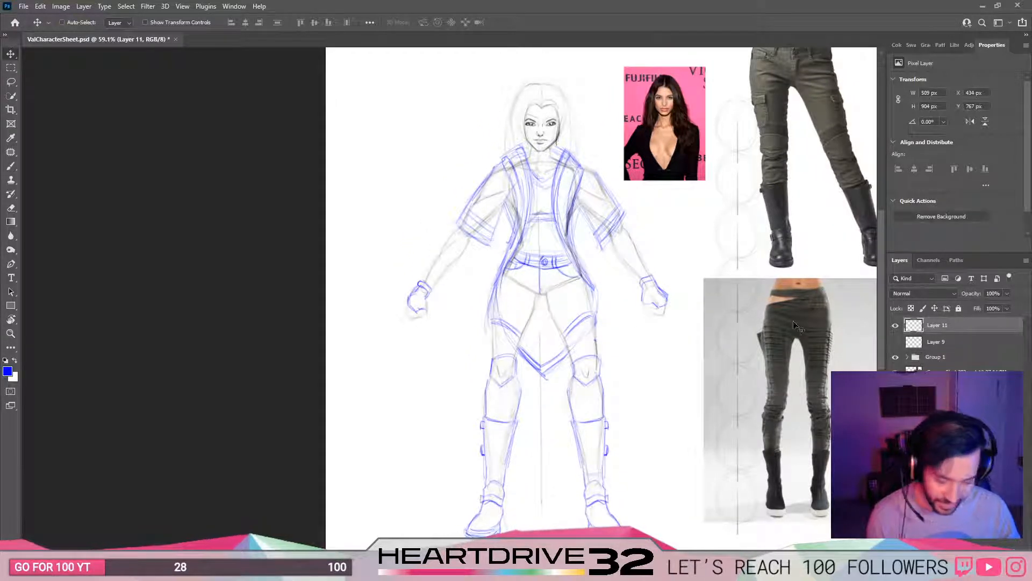
left_click_drag(624, 350, 638, 396)
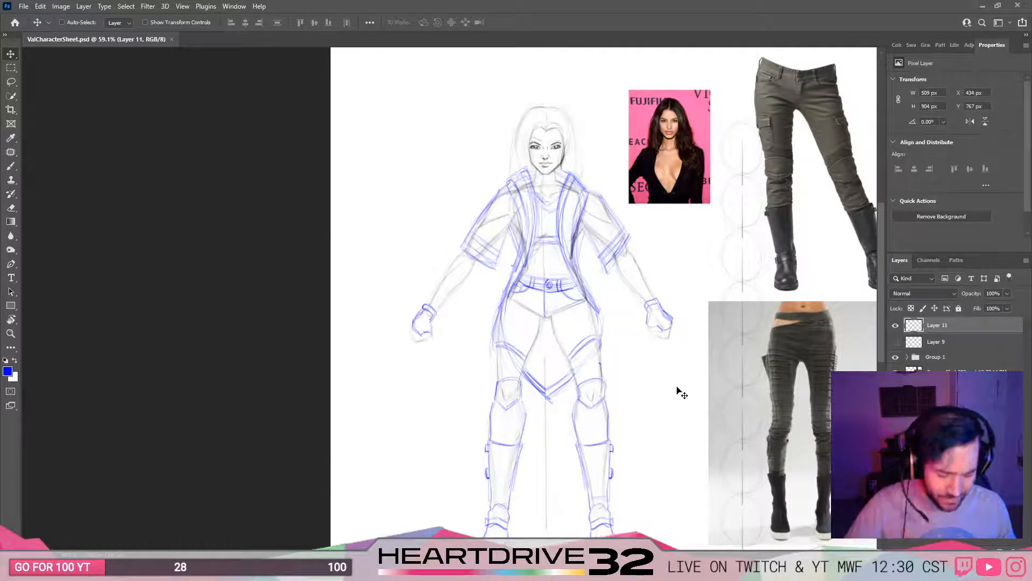
left_click_drag(687, 385, 672, 301)
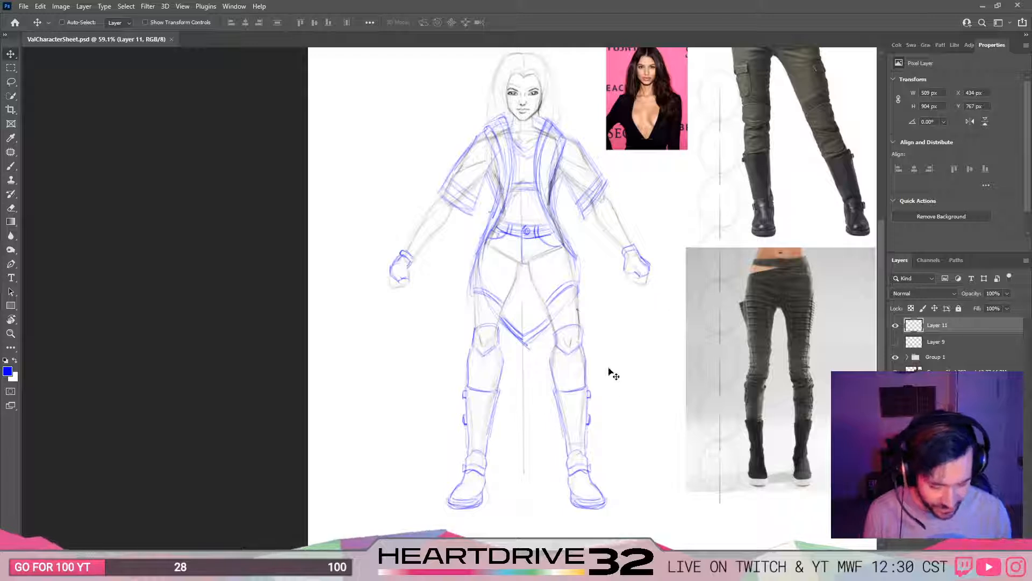
key("b")
mouse_move(613, 365)
left_mouse_down()
mouse_move(637, 339)
mouse_move(691, 366)
left_mouse_up()
key("ctrl+z")
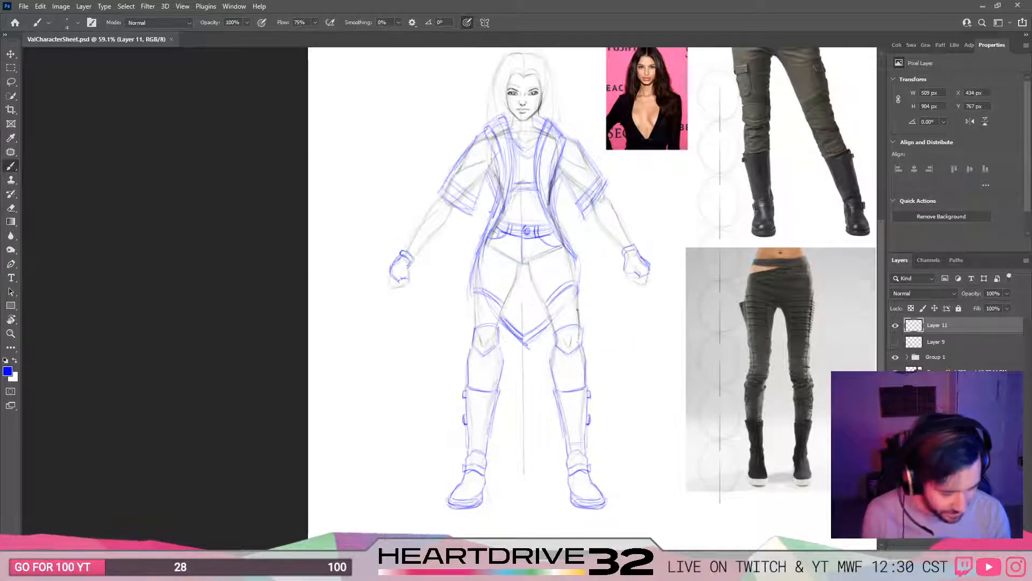
Step: Draw a blue arrow with the Brush pointing at the ribbed outer thigh of the lower trouser reference
left_click_drag(629, 420, 614, 448)
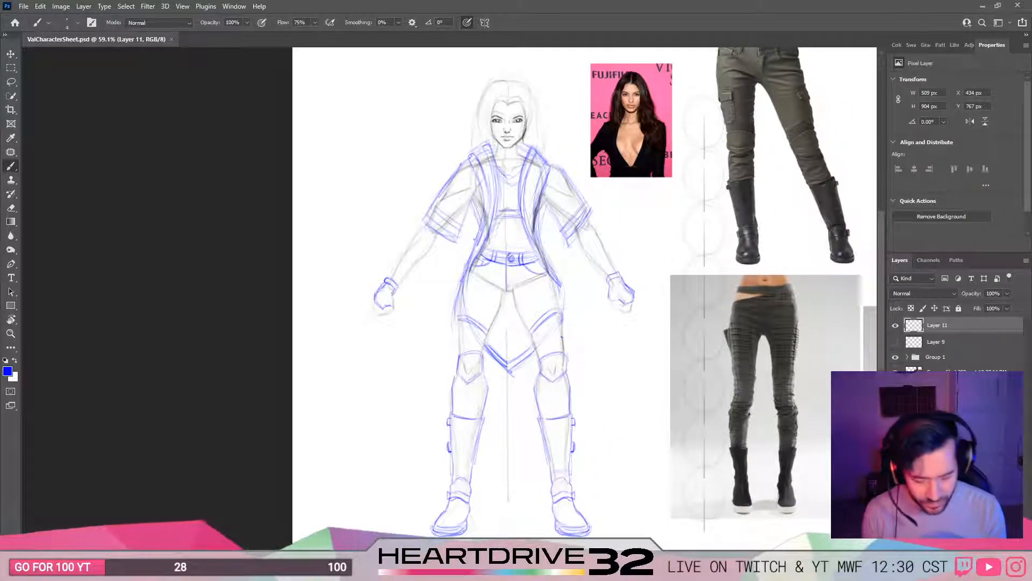
key("e")
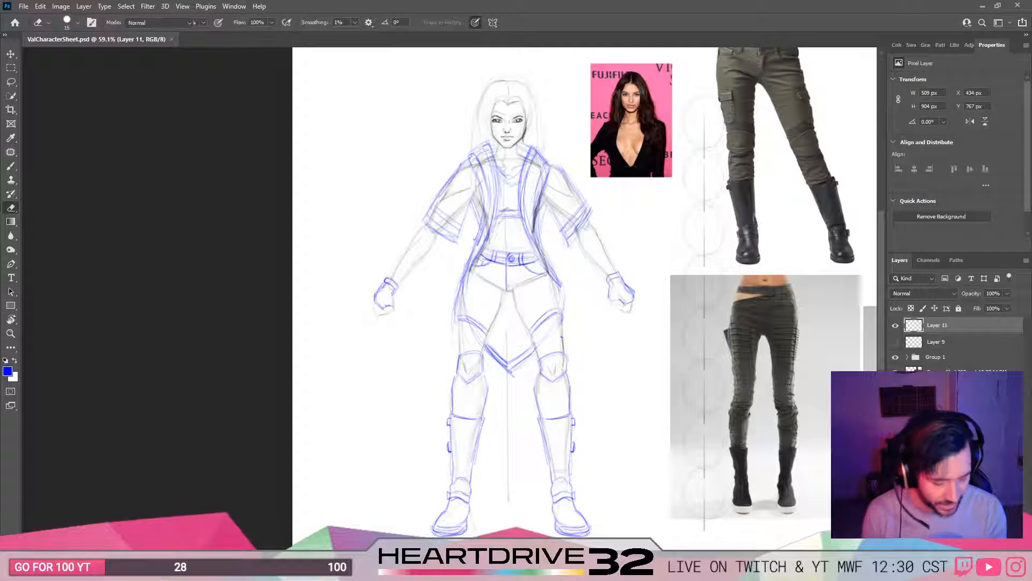
key("b")
left_click_drag(837, 308, 819, 334)
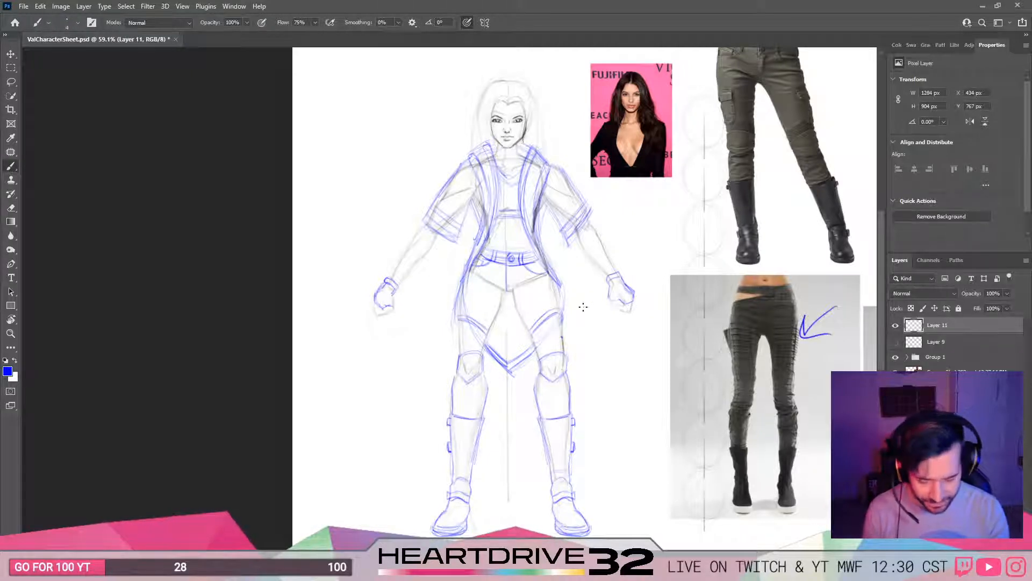
Step: Erase the diagonal bands from both of the figure's thighs
key("e")
mouse_move(537, 339)
left_mouse_down()
mouse_move(549, 305)
mouse_move(557, 325)
left_mouse_up()
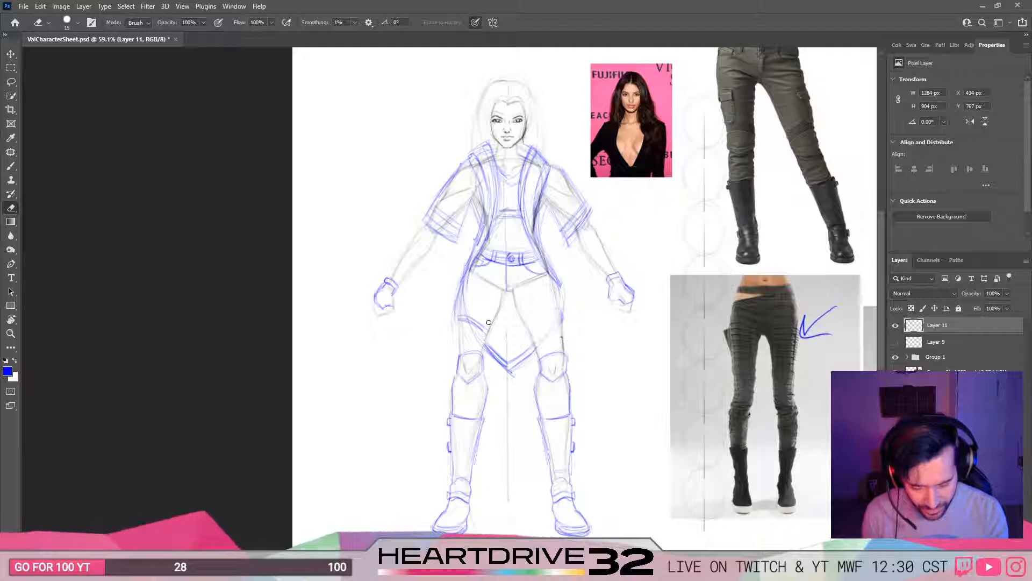
mouse_move(484, 319)
left_mouse_down()
mouse_move(460, 318)
mouse_move(463, 306)
left_mouse_up()
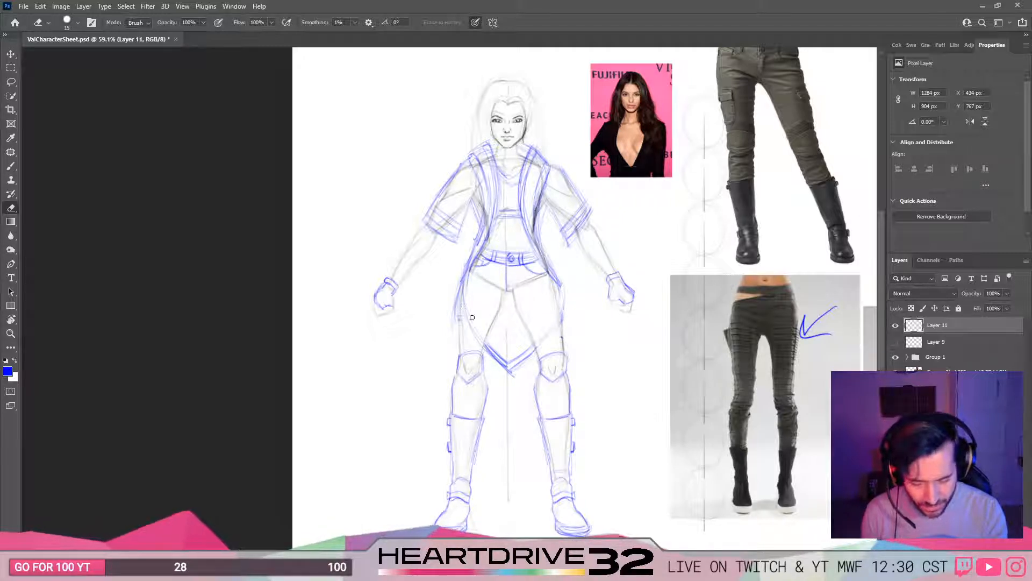
Step: Draw a side panel of stacked, curved horizontal ribs down the figure's left thigh to the knee pad with the Brush
key("b")
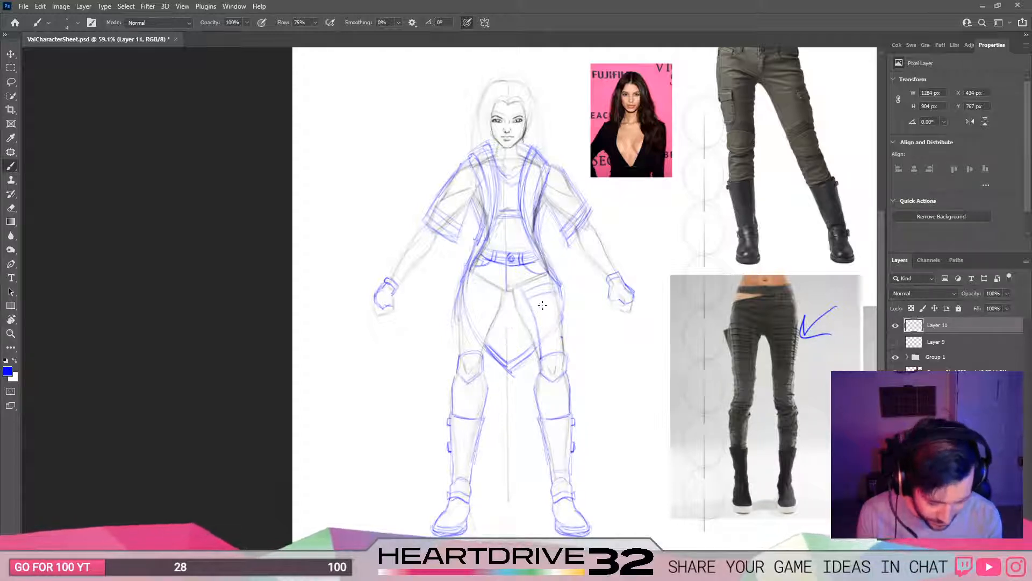
left_click_drag(533, 306, 557, 299)
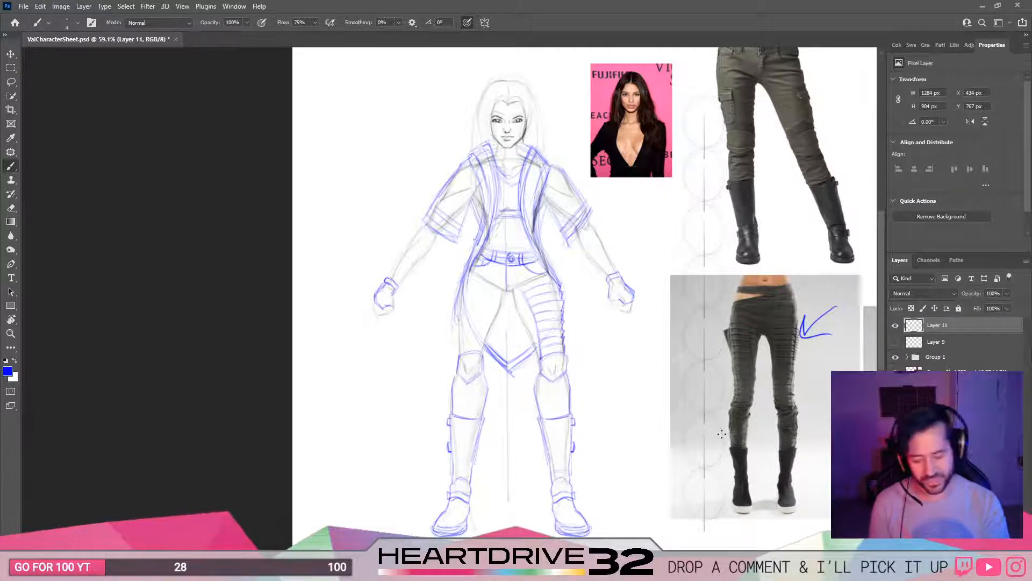
Step: Lasso the ribbed panel on the left thigh, duplicate it to a new layer and move the copy onto the figure's right thigh
key("l")
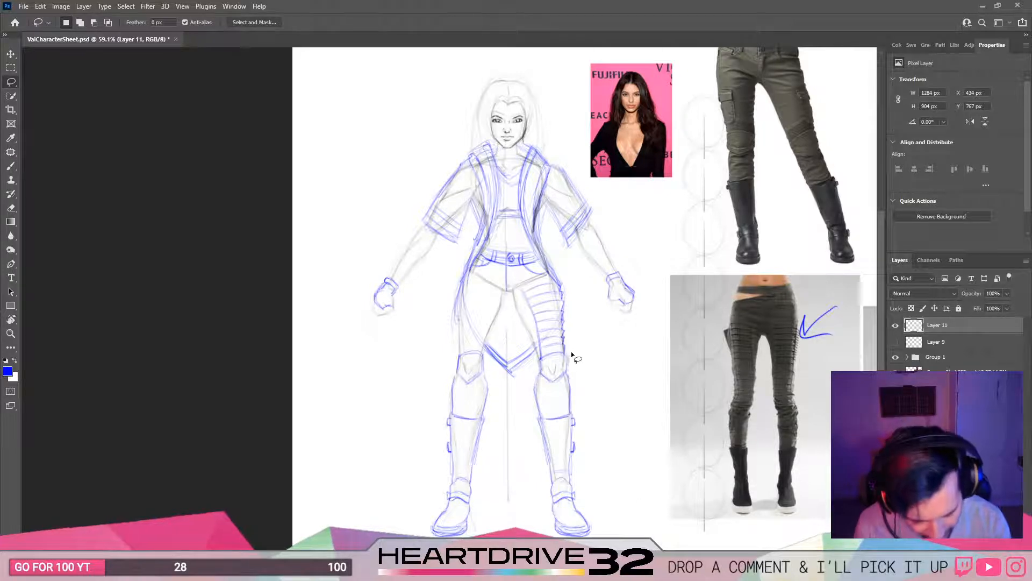
mouse_move(572, 353)
left_mouse_down()
mouse_move(572, 297)
mouse_move(540, 278)
left_mouse_up()
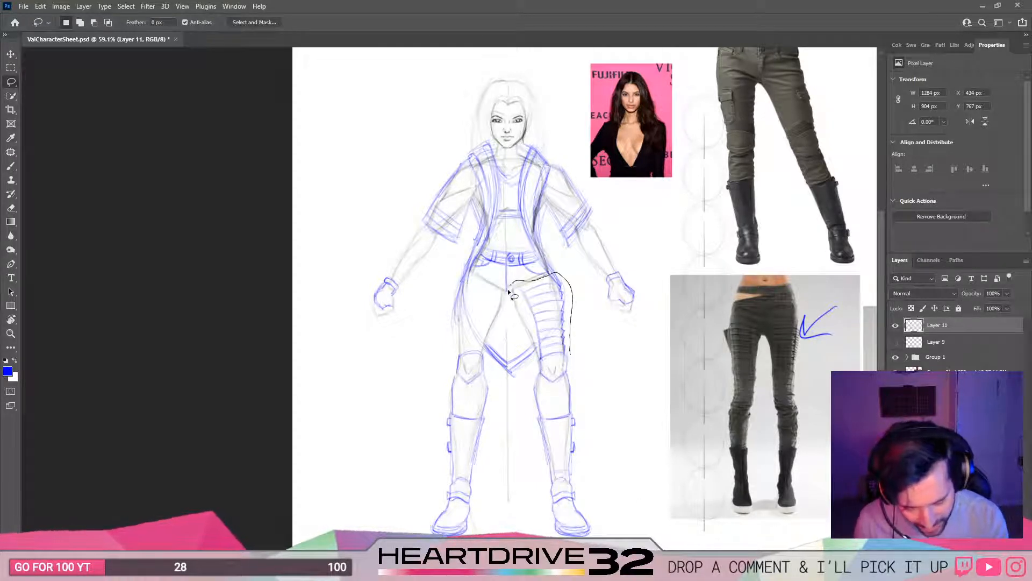
mouse_move(528, 336)
left_mouse_down()
mouse_move(538, 360)
mouse_move(573, 356)
left_mouse_up()
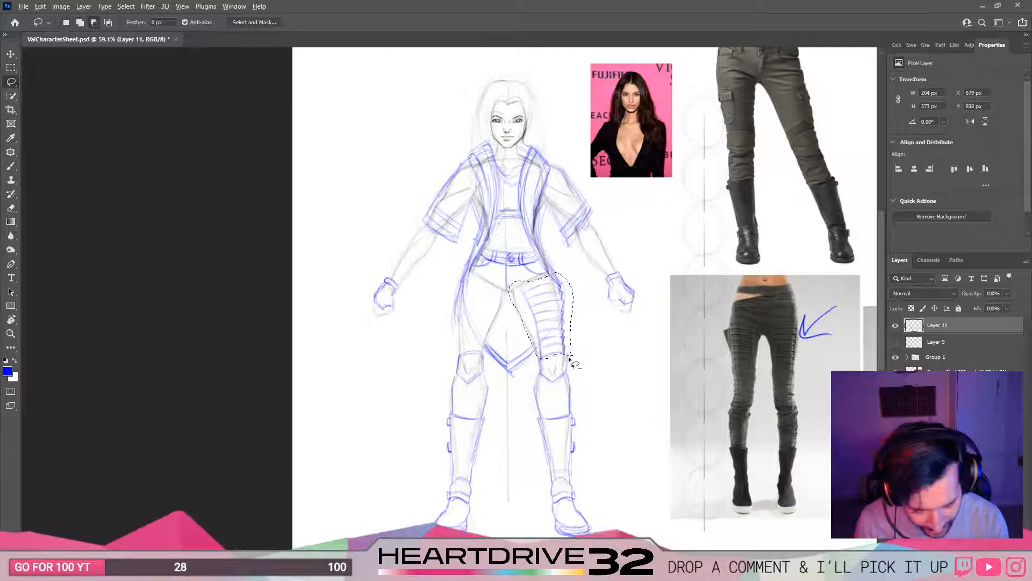
key("ctrl+j")
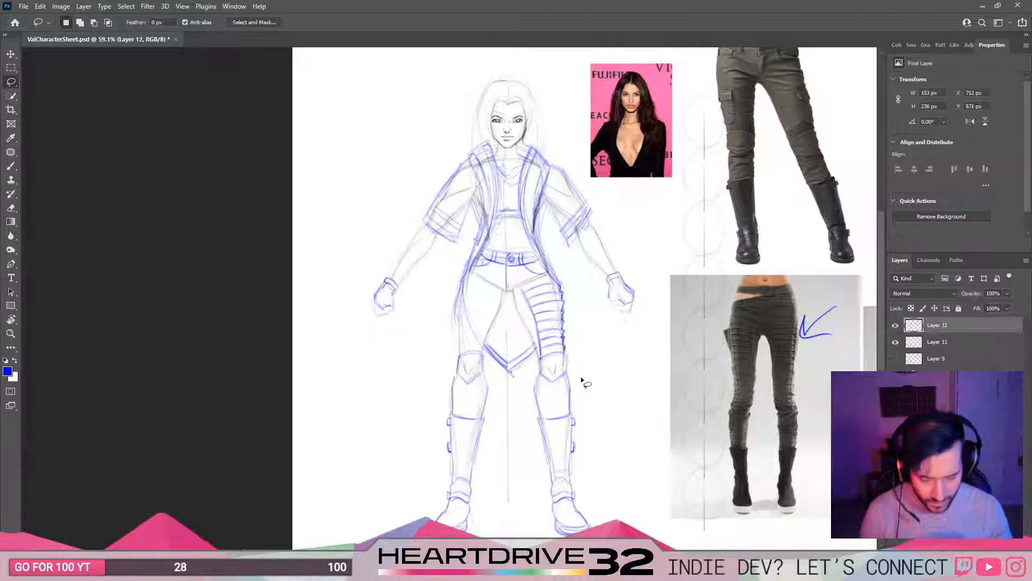
key("v")
left_click_drag(562, 350, 488, 350)
right_click(486, 346)
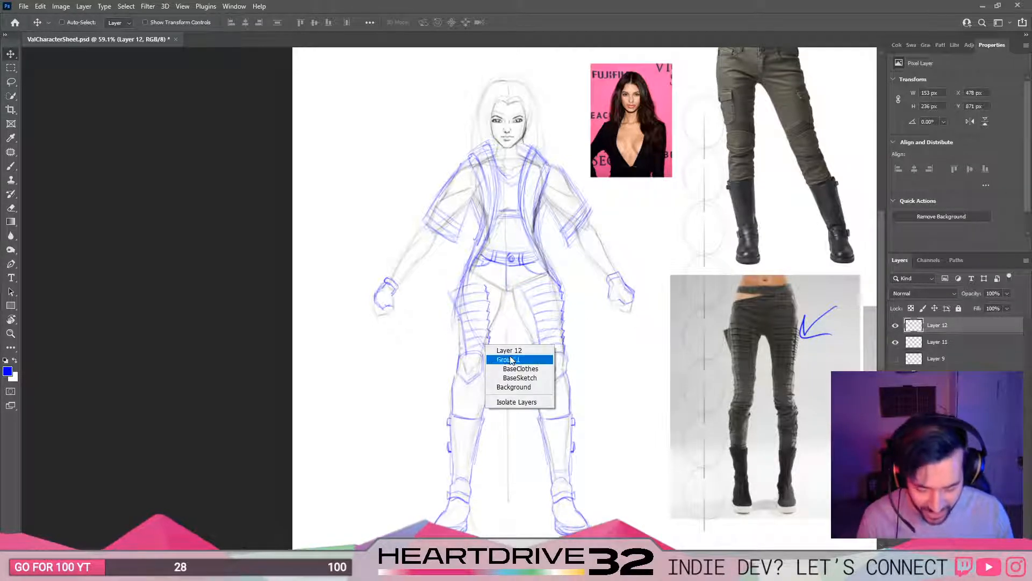
key("Escape")
key("ctrl+t")
right_click(486, 330)
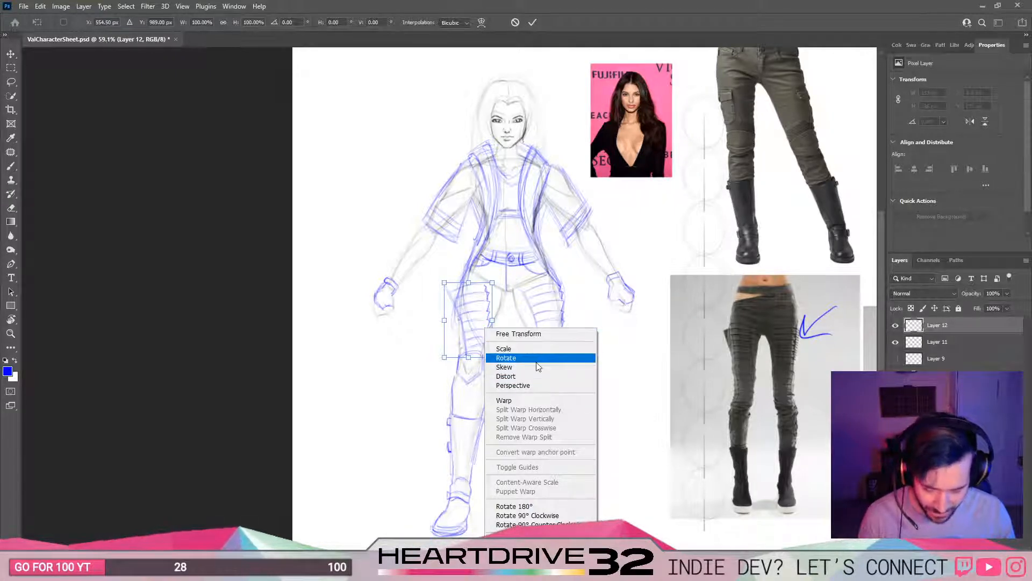
key("Escape")
key("Escape")
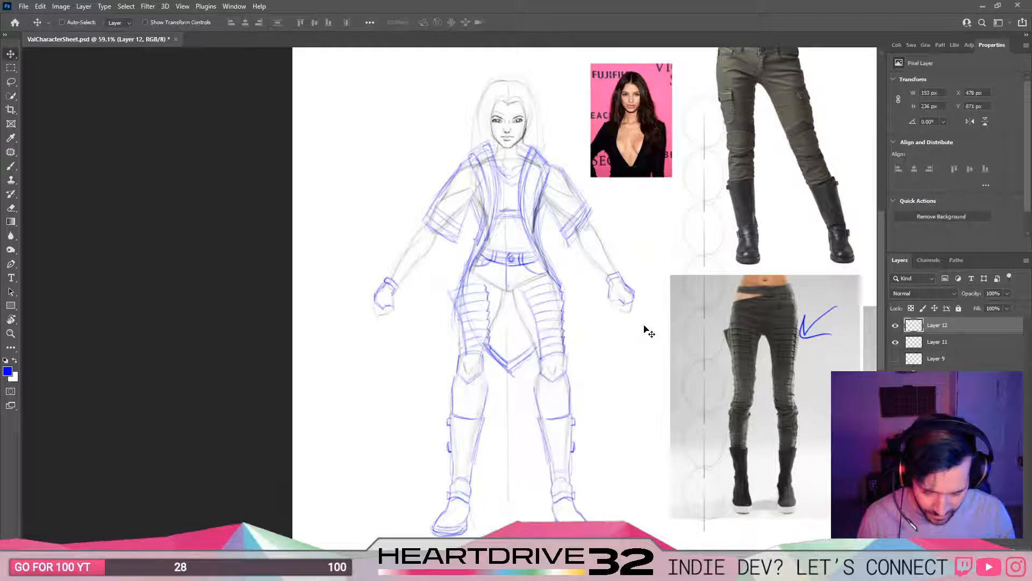
Step: Mirror the copied ribbing horizontally to fit the figure's right thigh and merge it with Layer 11
key("ctrl+t")
right_click(472, 333)
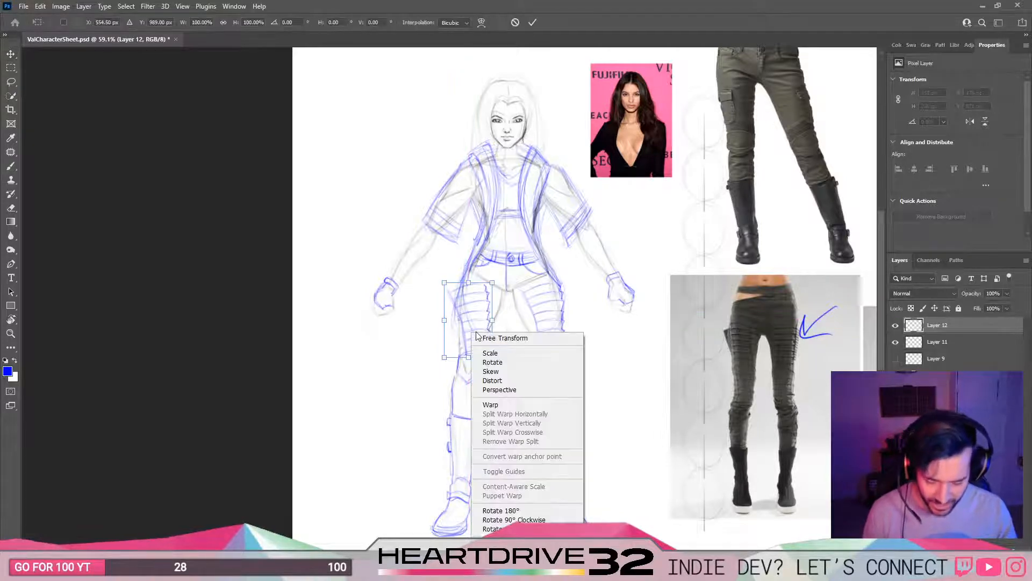
left_click(506, 543)
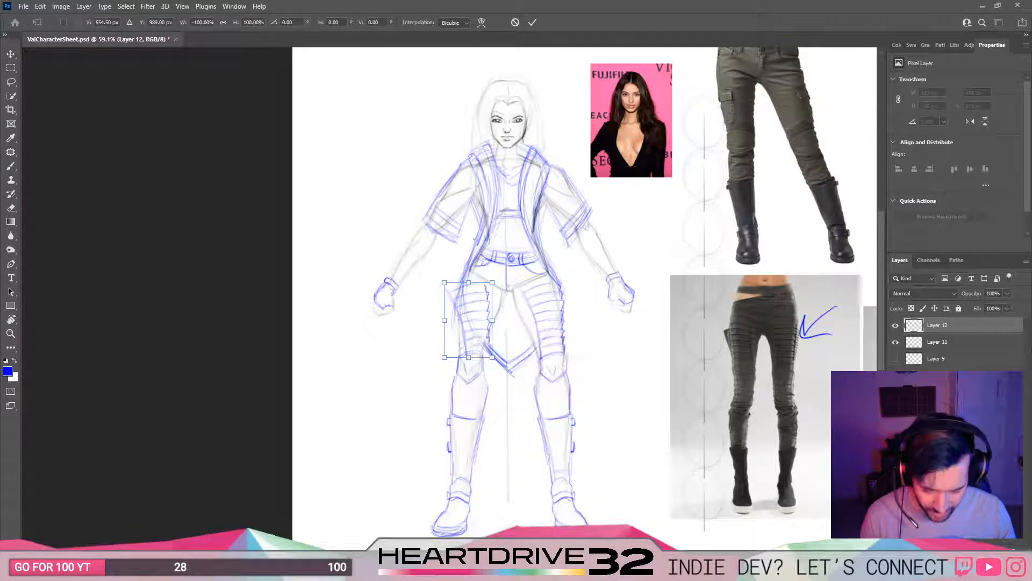
left_click_drag(470, 323, 482, 322)
key("Return")
key("ctrl+e")
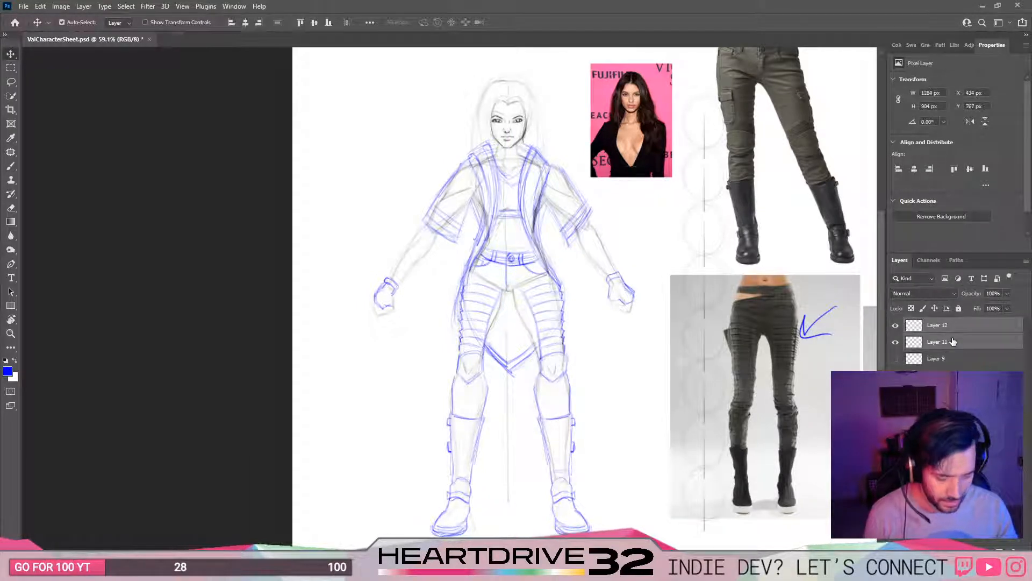
Step: Add a new layer above Layer 12 and brush a diagonal diamond lattice onto the pointed coat flap between the figure's thighs
scroll(606, 399, "down", 1)
scroll(629, 371, "up", 3)
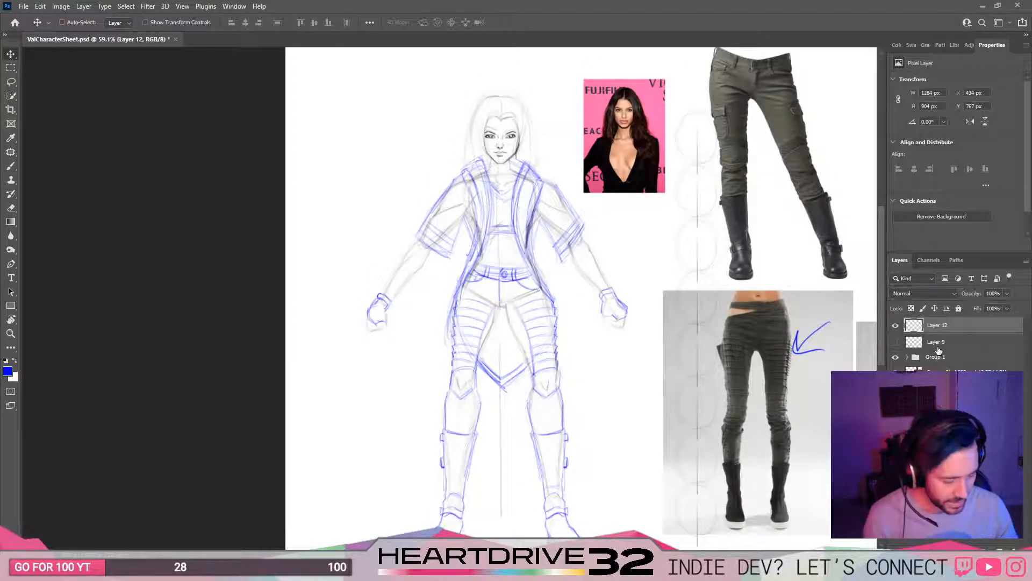
key("ctrl+j")
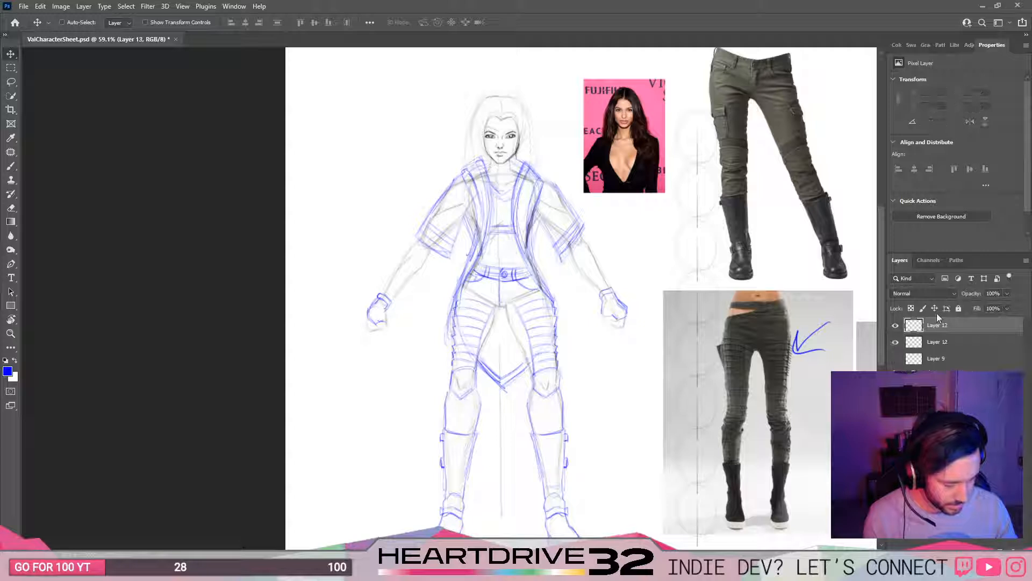
key("b")
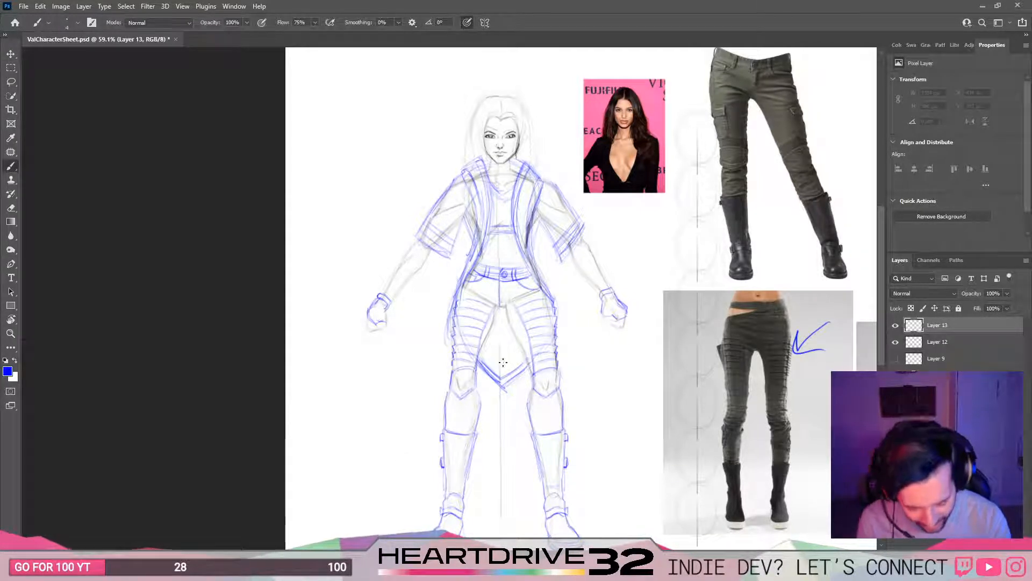
mouse_move(498, 373)
left_mouse_down()
mouse_move(517, 367)
mouse_move(517, 352)
mouse_move(523, 367)
left_mouse_up()
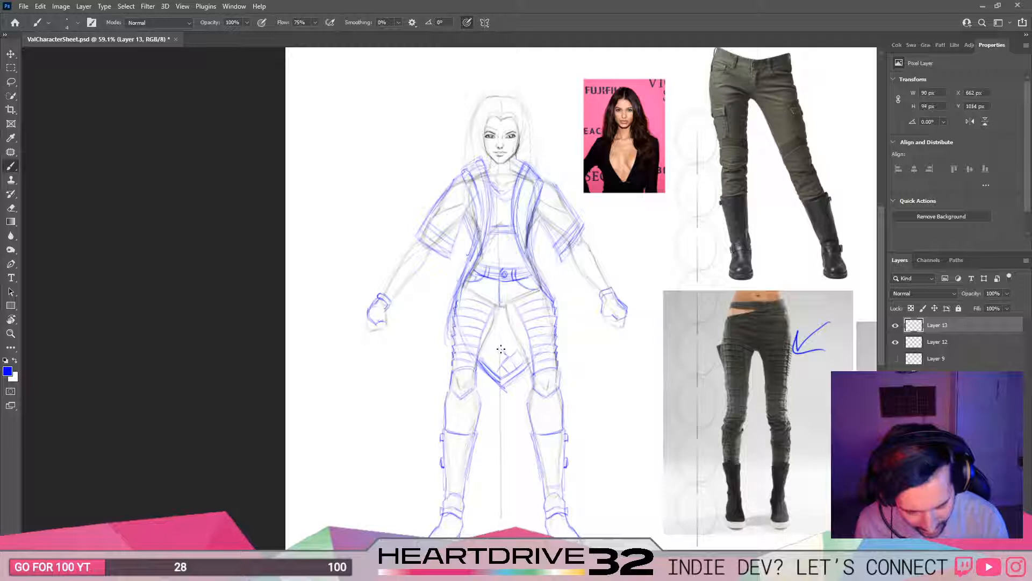
mouse_move(502, 349)
left_mouse_down()
mouse_move(517, 337)
mouse_move(522, 344)
mouse_move(510, 331)
left_mouse_up()
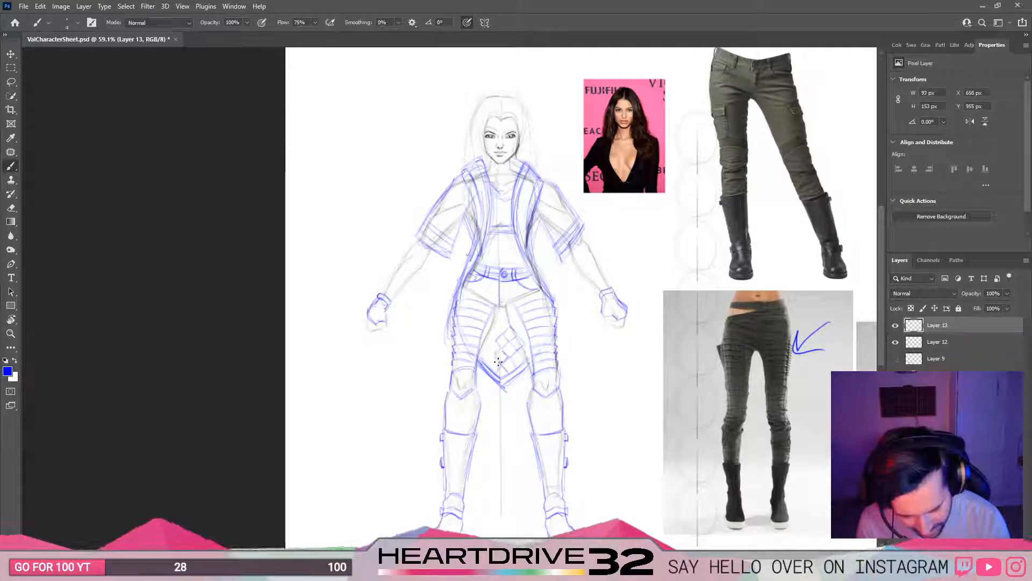
mouse_move(494, 356)
left_mouse_down()
mouse_move(479, 396)
mouse_move(505, 350)
left_mouse_up()
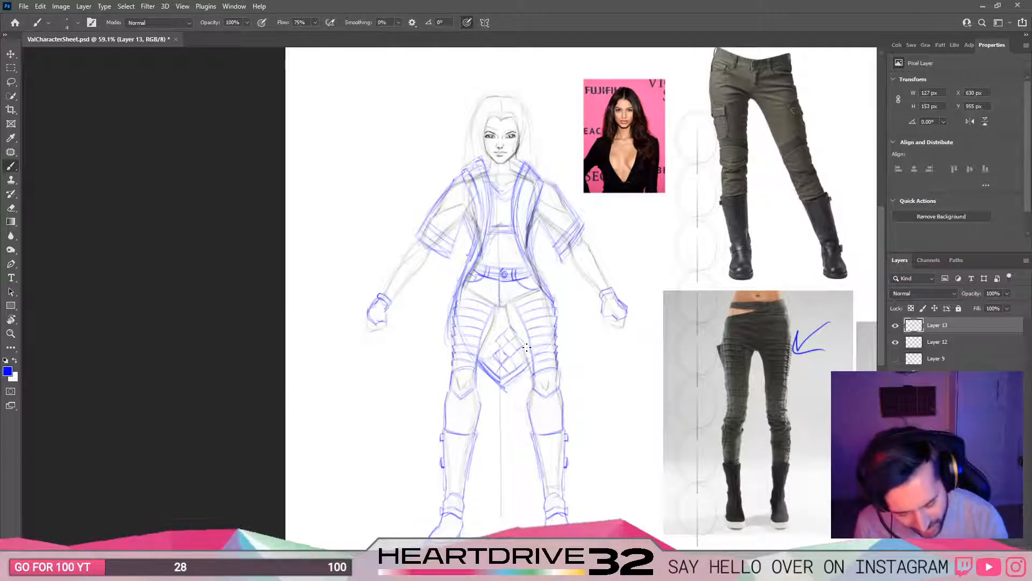
left_click_drag(526, 357, 529, 351)
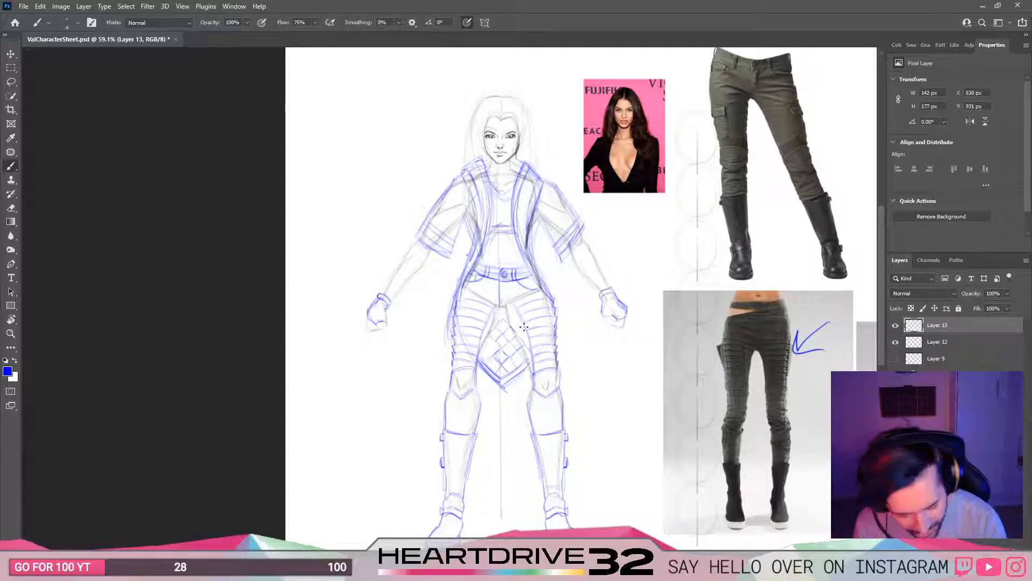
left_click_drag(512, 321, 522, 320)
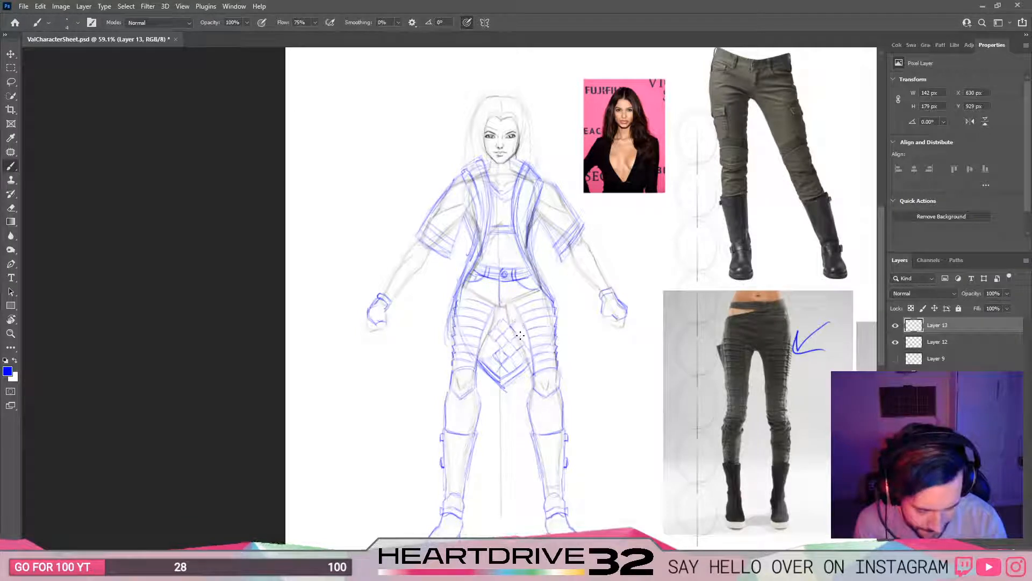
Step: Erase the lattice overshoot at the flap's edge and extend the diamond lines across its other side and up to the crotch
key("e")
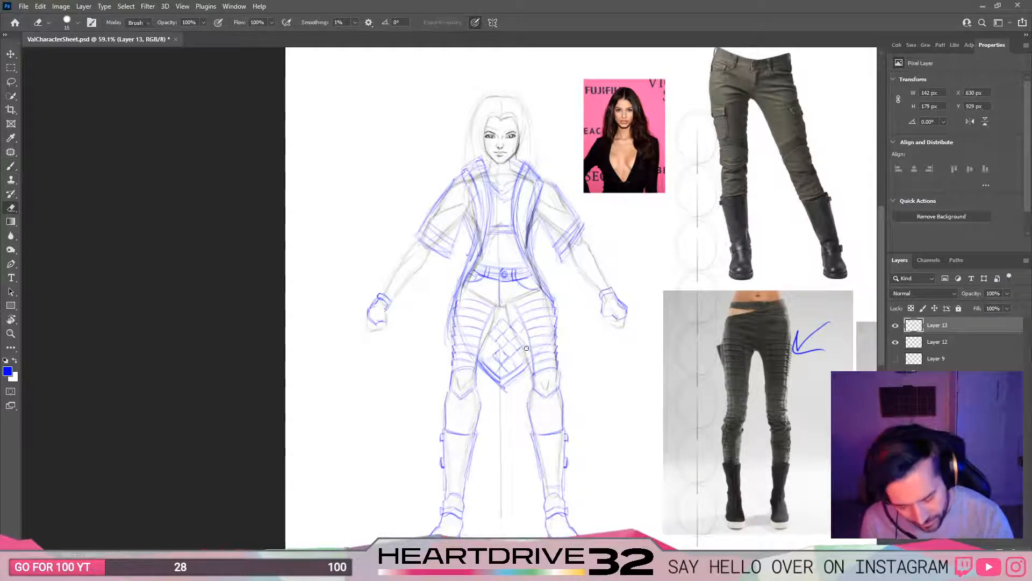
left_click_drag(512, 319, 520, 321)
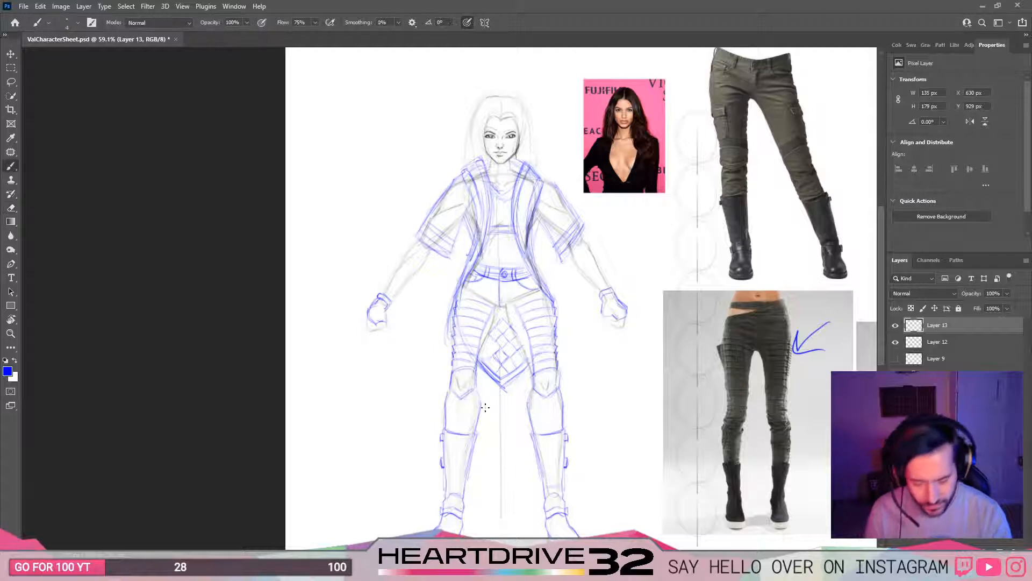
key("b")
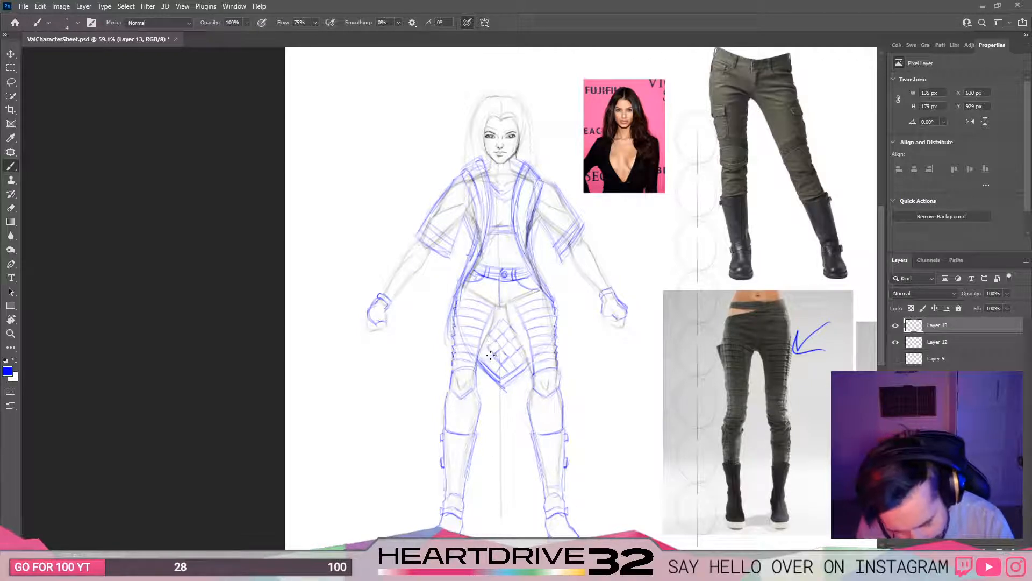
mouse_move(493, 354)
left_mouse_down()
mouse_move(482, 352)
mouse_move(487, 335)
left_mouse_up()
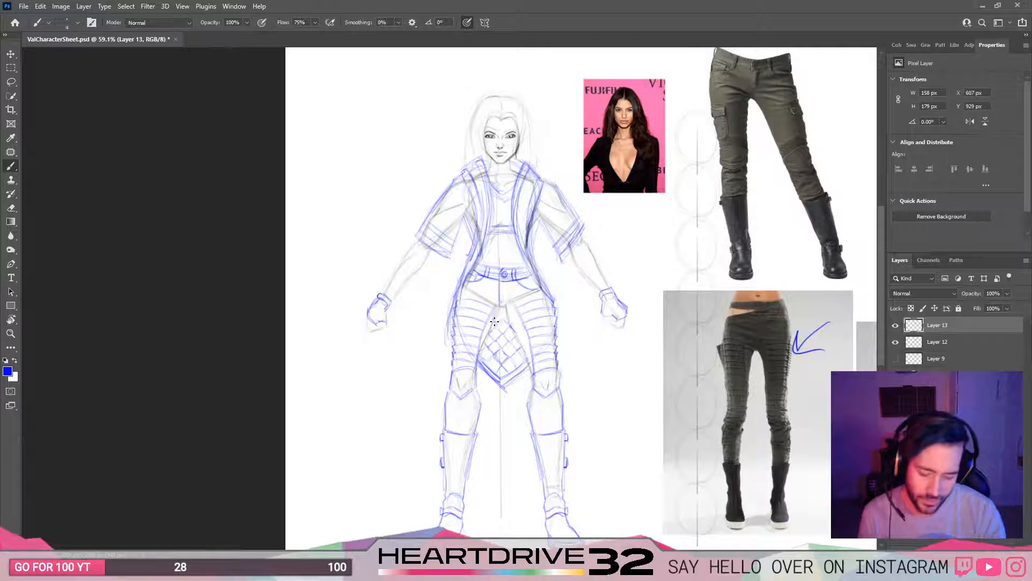
left_click_drag(495, 311, 510, 318)
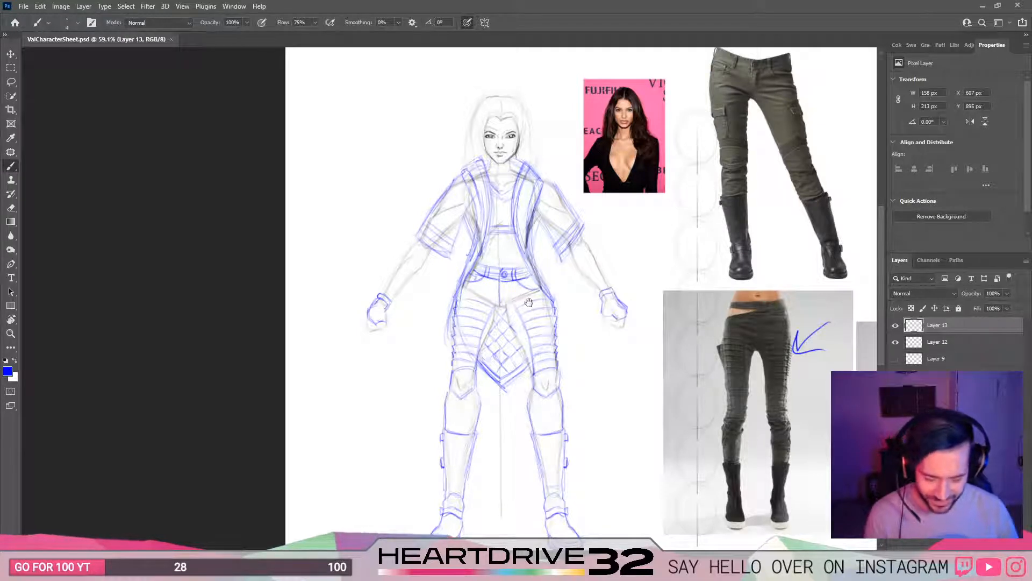
Step: Touch up the edges of the latticed flap with the Eraser on Layer 12 and Layer 13
left_click_drag(530, 305, 569, 291)
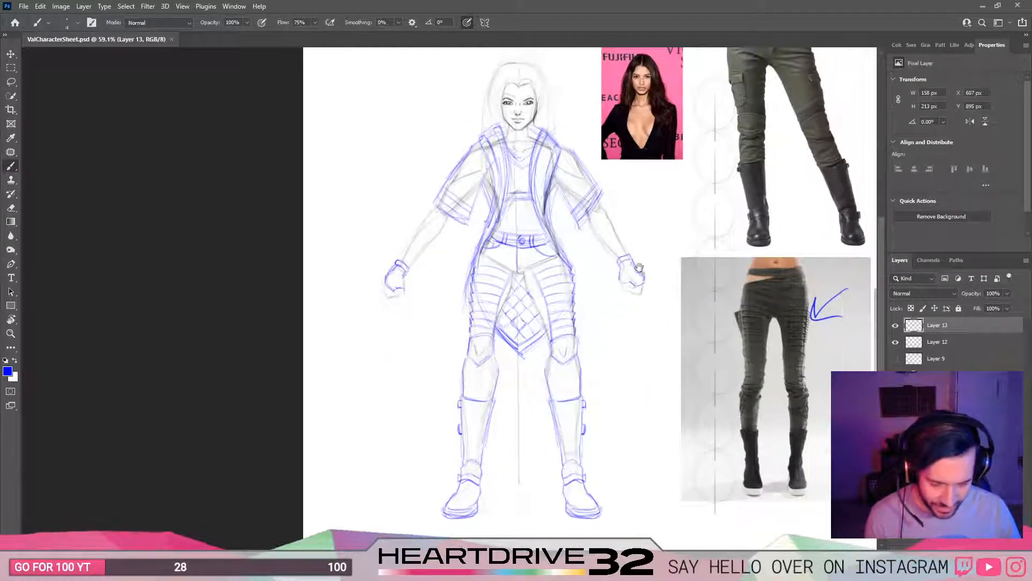
left_click_drag(625, 272, 636, 282)
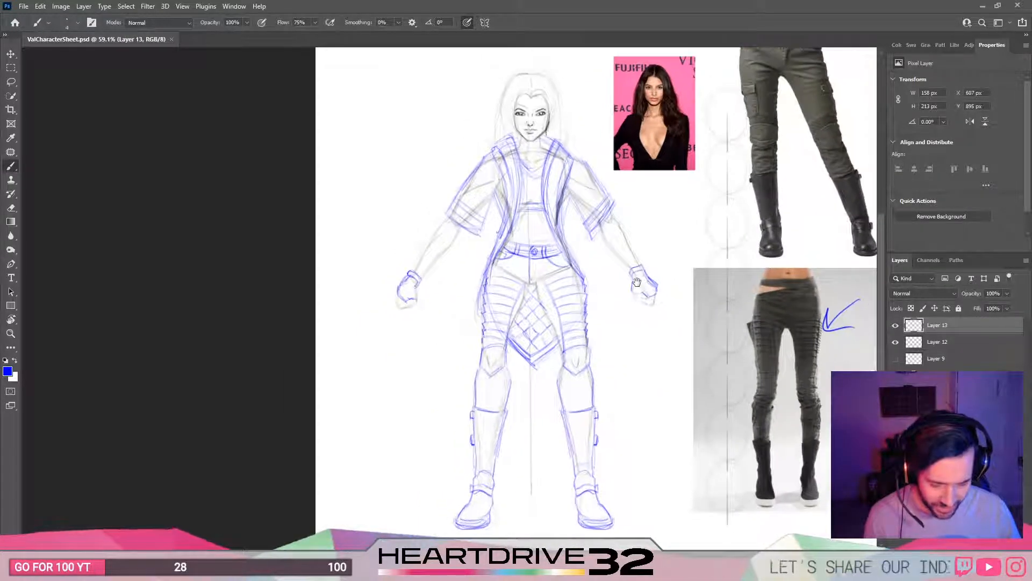
left_click(939, 341)
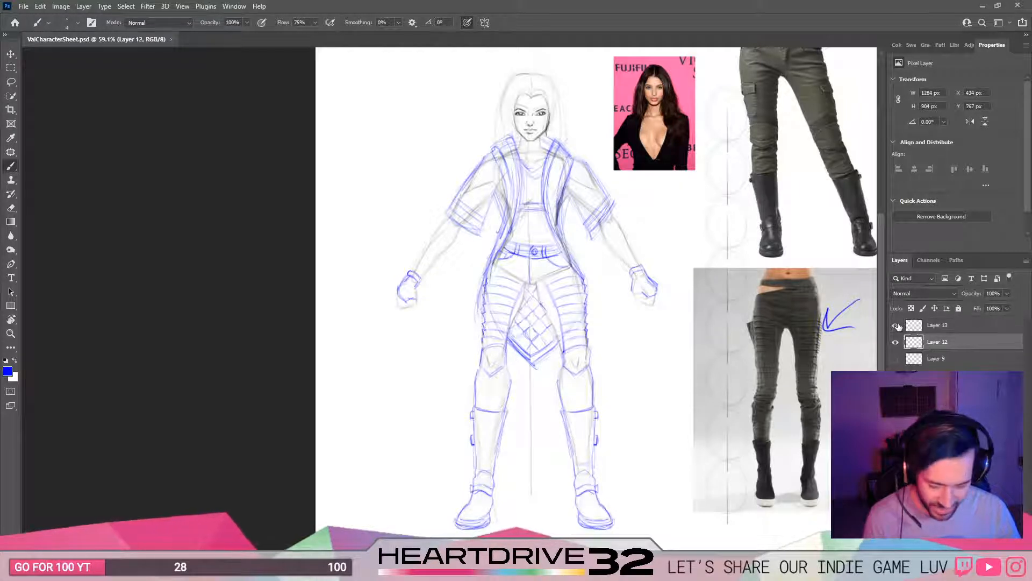
left_click_drag(718, 337, 691, 320)
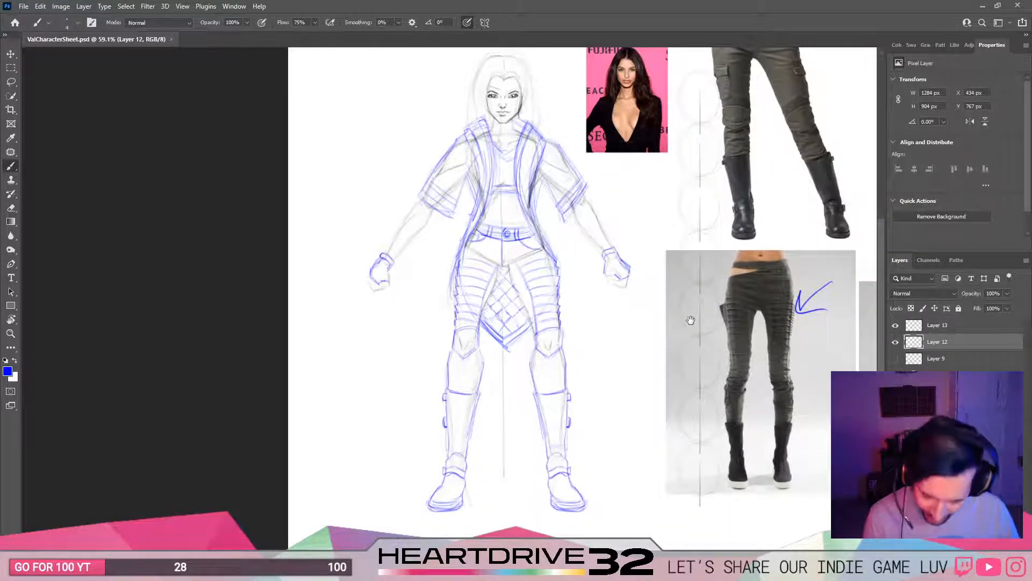
key("e")
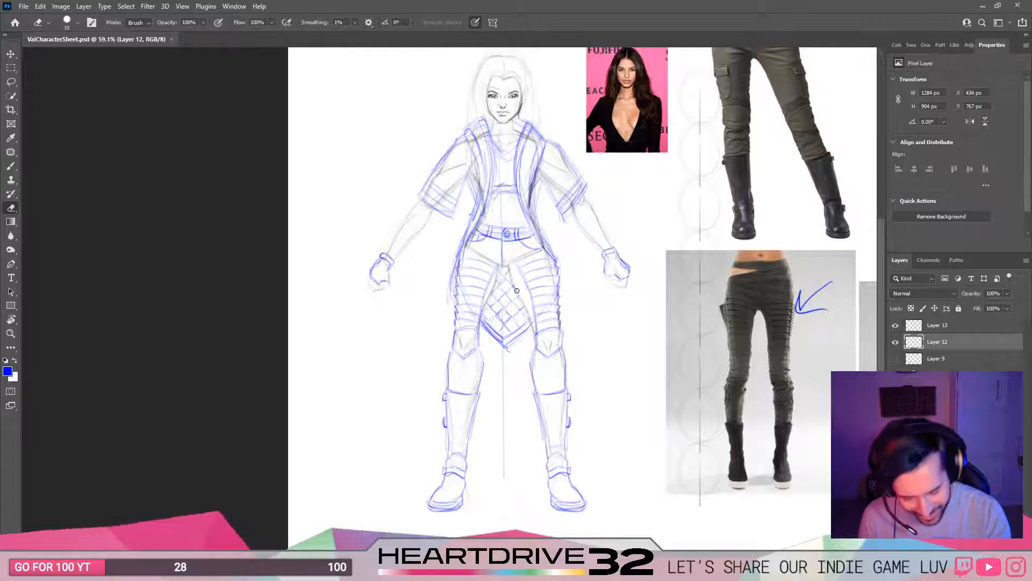
left_click(948, 330)
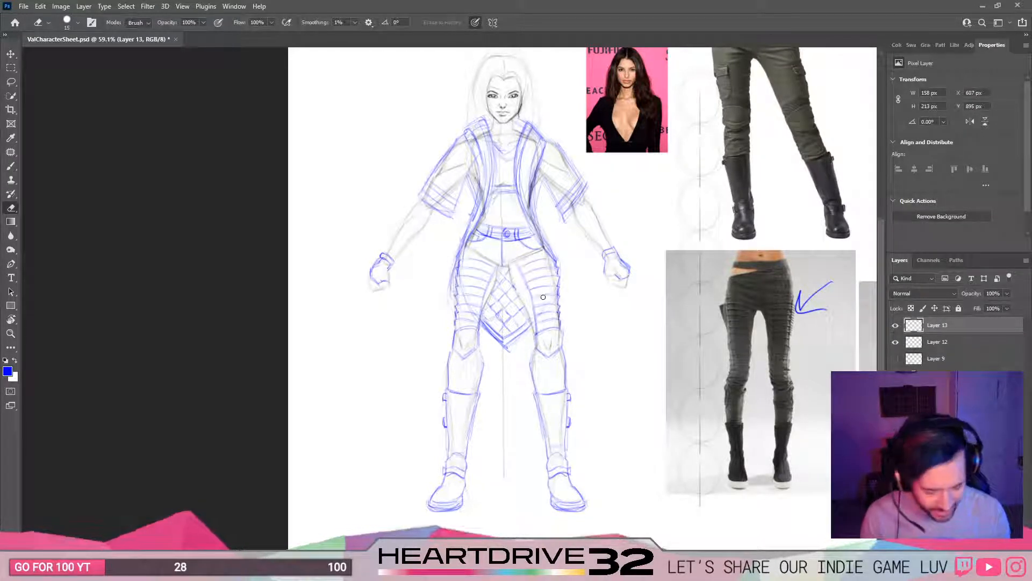
left_click_drag(514, 324, 473, 317)
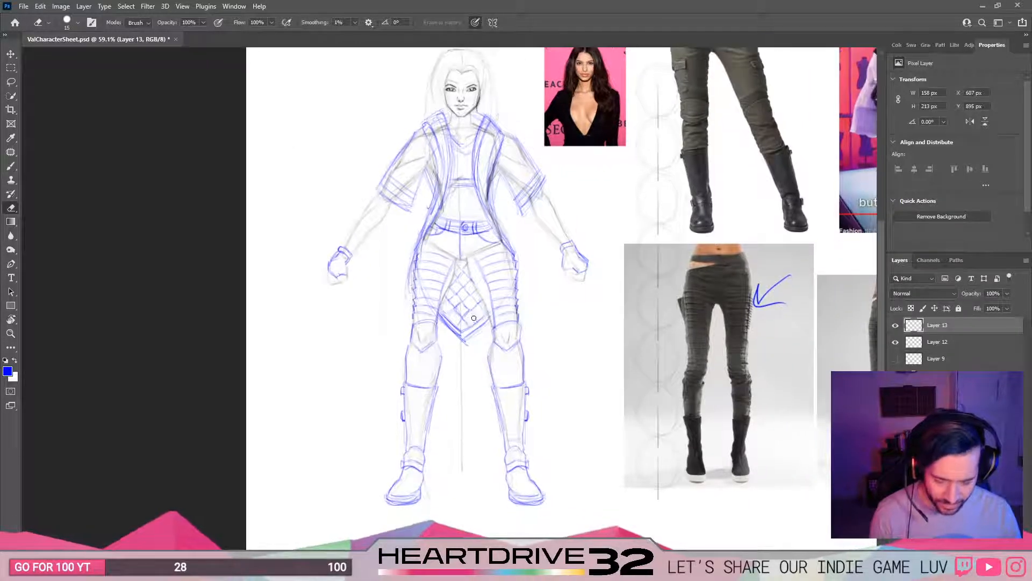
key("b")
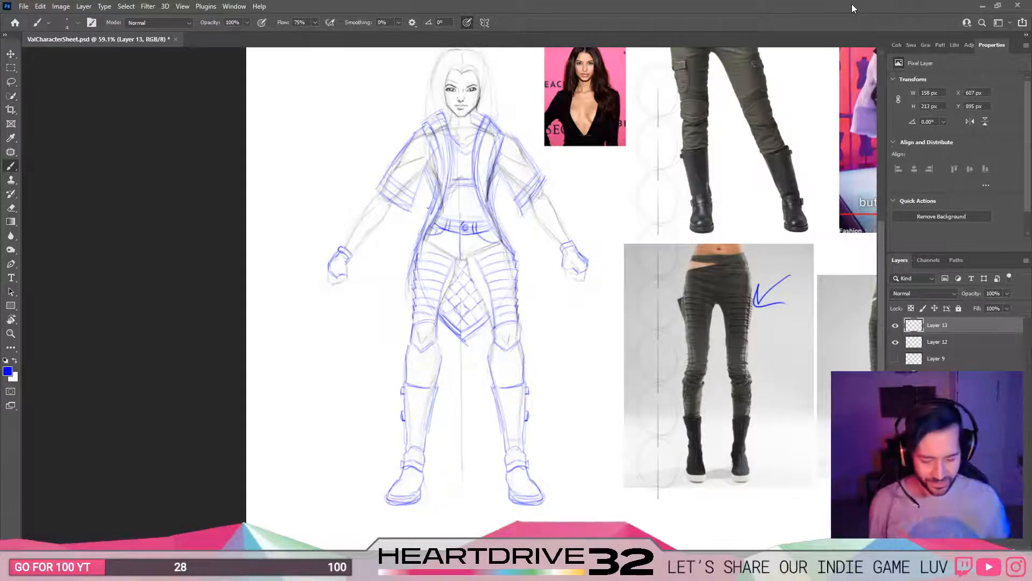
Step: Hide and reshow Layer 12 to check the trouser and boot lines against the underlying figure
left_click_drag(578, 310, 592, 279)
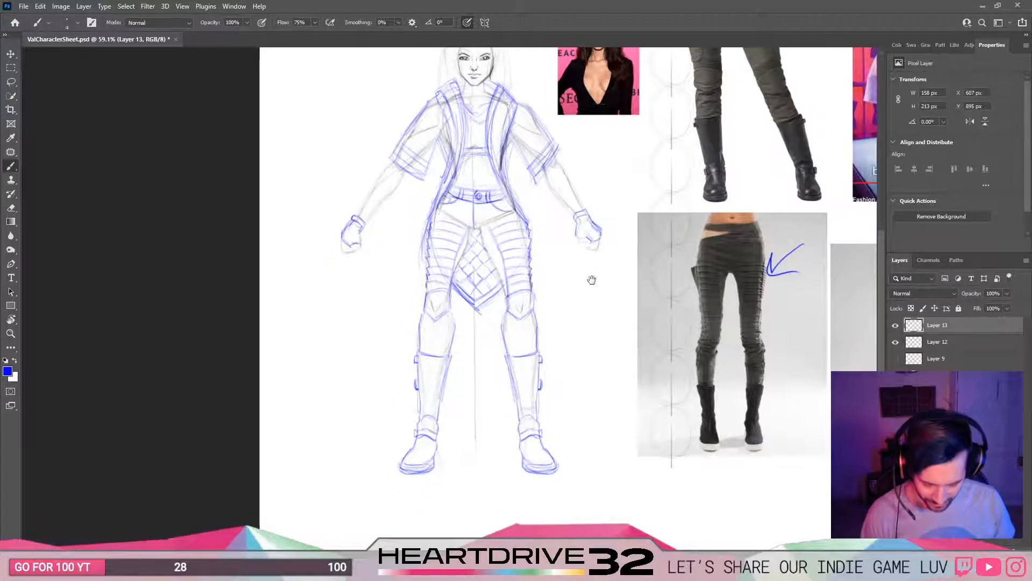
left_click_drag(477, 327, 489, 371)
left_click_drag(566, 365, 572, 375)
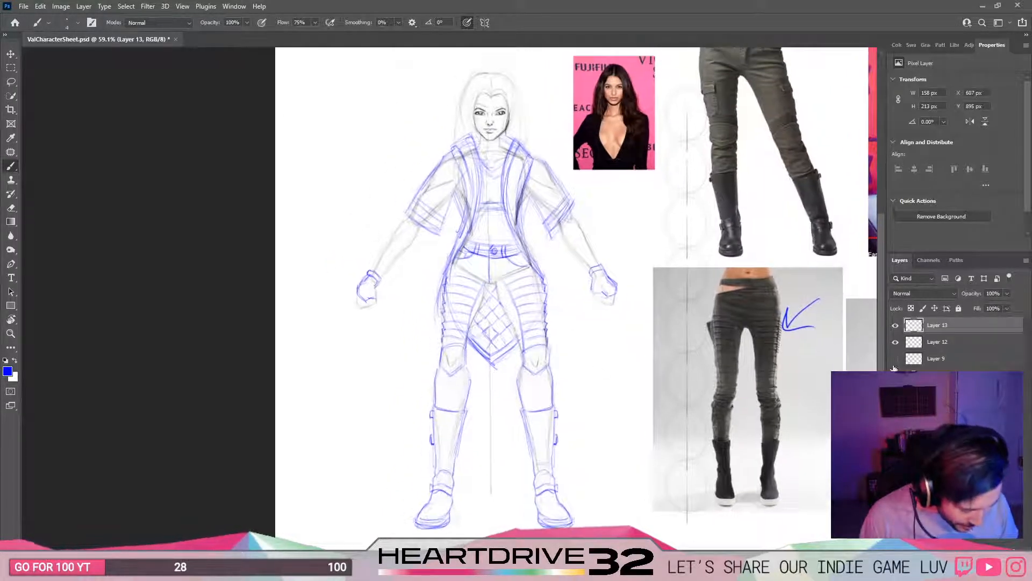
left_click(895, 343)
left_click(895, 342)
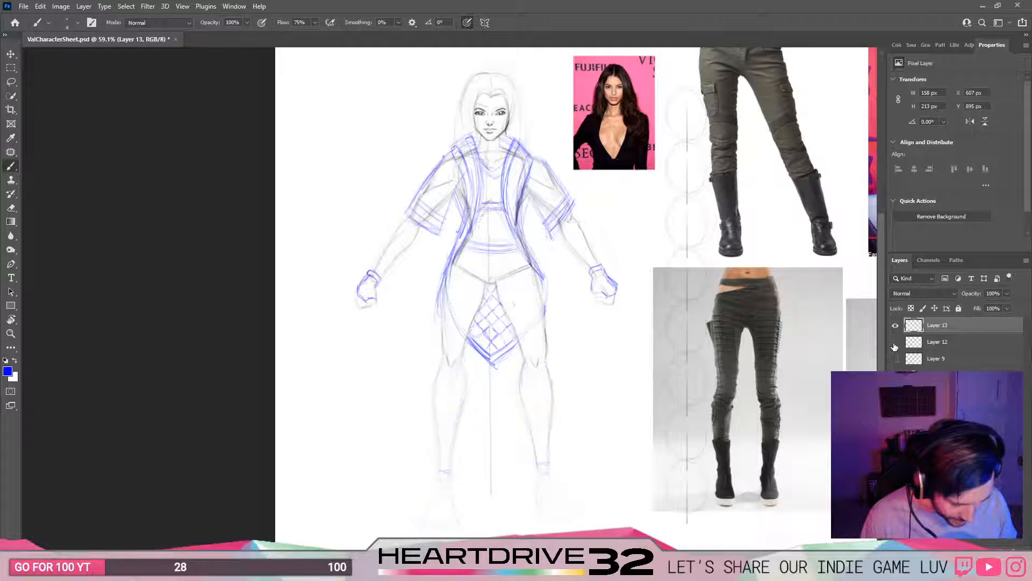
left_click(894, 342)
Step: Refine the pointed lower edges of both knee pads on Layer 12 with the Brush
left_click(941, 342)
mouse_move(620, 377)
left_mouse_down()
mouse_move(606, 376)
mouse_move(616, 376)
left_mouse_up()
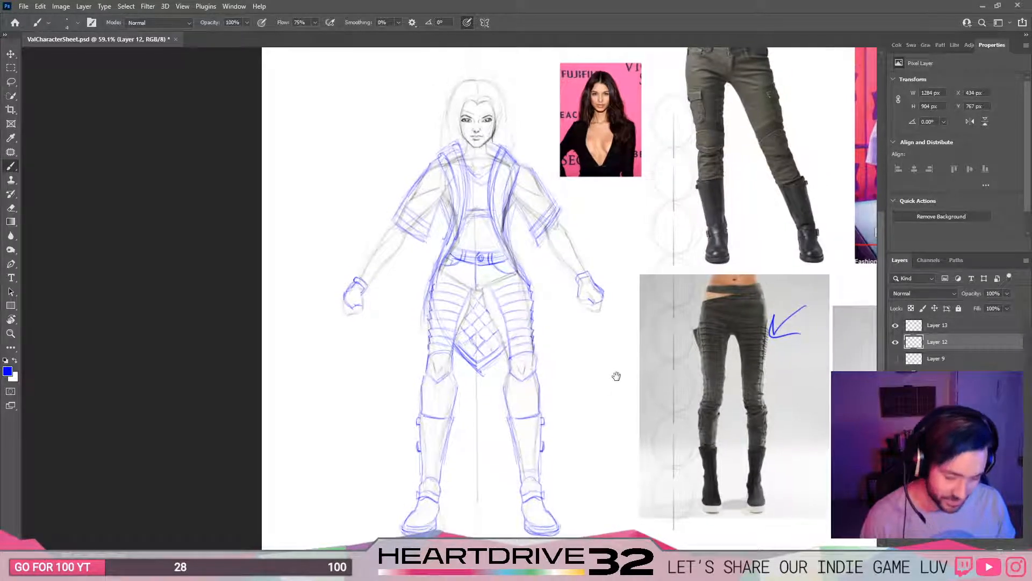
left_click_drag(551, 394, 568, 396)
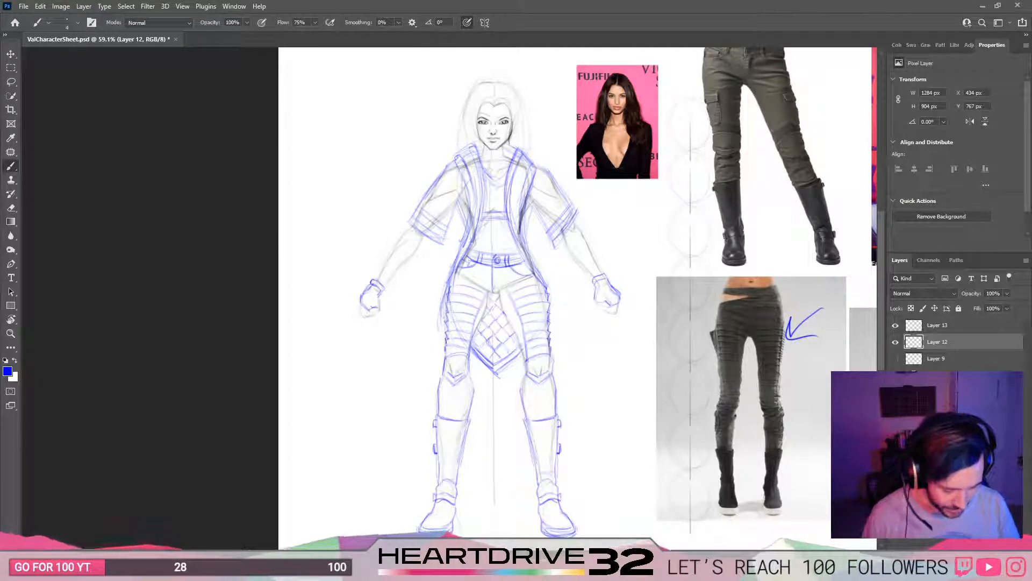
key("v")
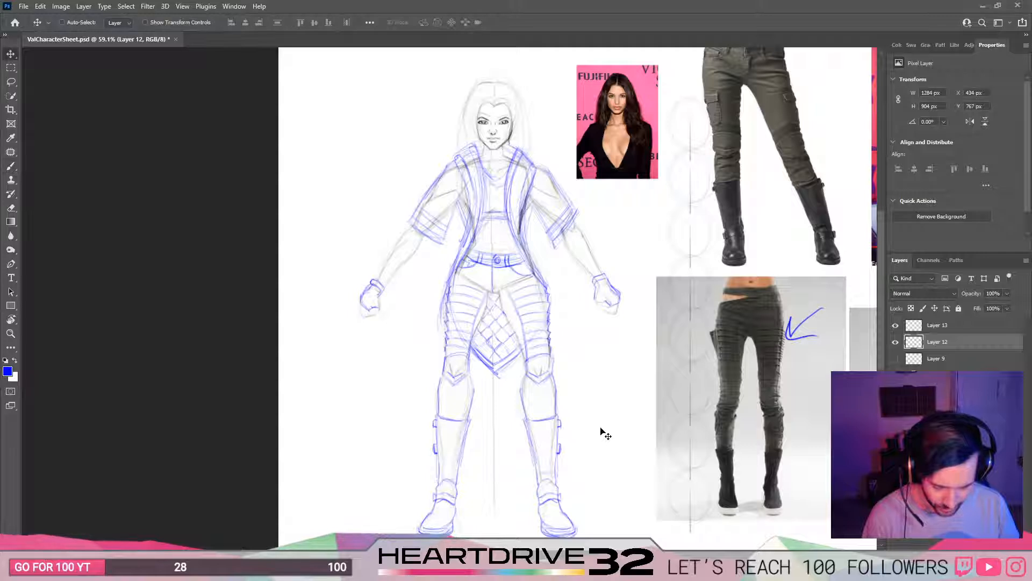
mouse_move(602, 430)
left_mouse_down()
mouse_move(536, 393)
mouse_move(597, 380)
mouse_move(604, 450)
mouse_move(629, 421)
left_mouse_up()
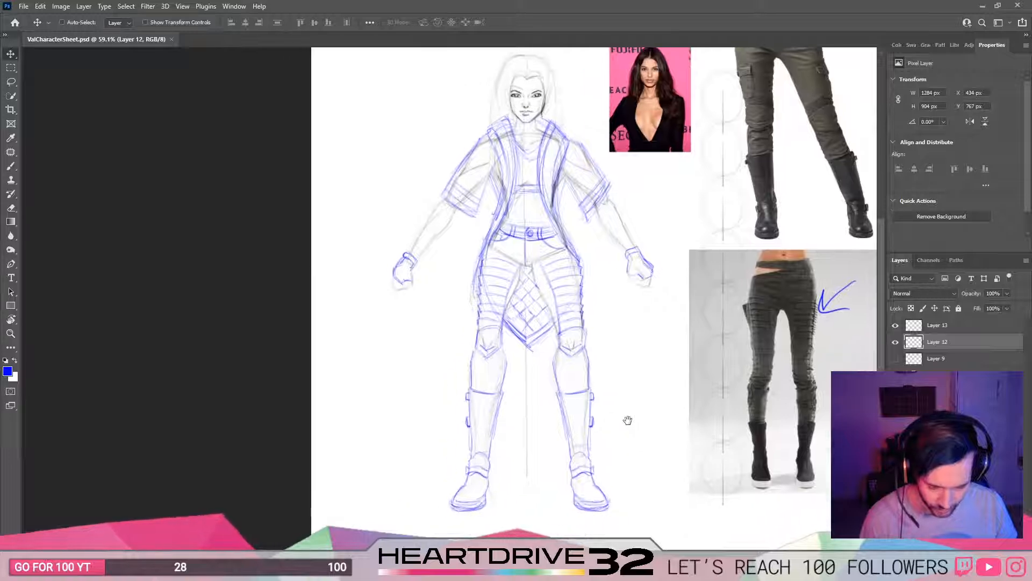
Step: Select Layer 9 and look over the whole figure alongside all the clothing references
scroll(644, 399, "down", 2)
scroll(641, 390, "up", 3)
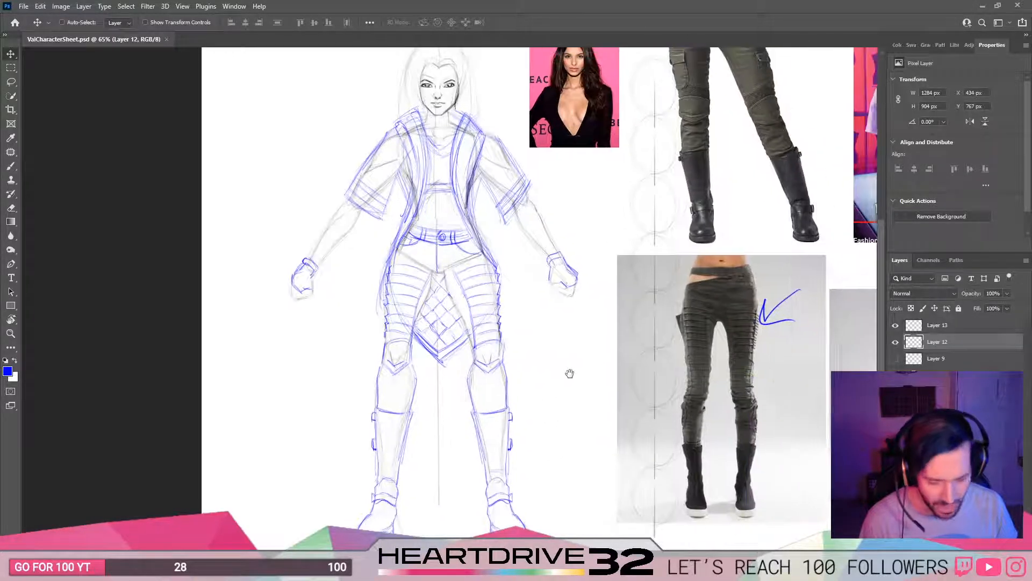
scroll(576, 372, "down", 2)
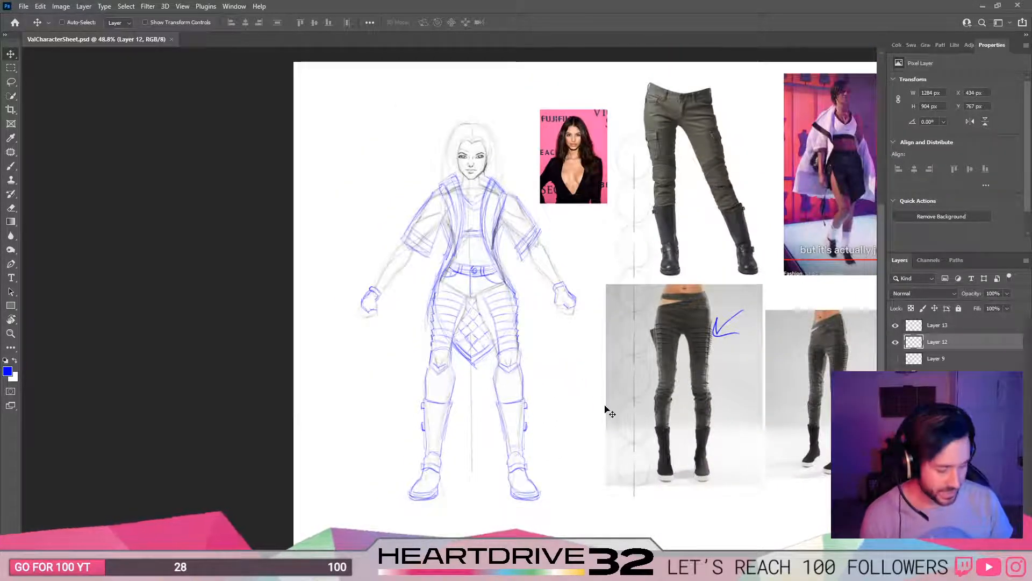
left_click(960, 358)
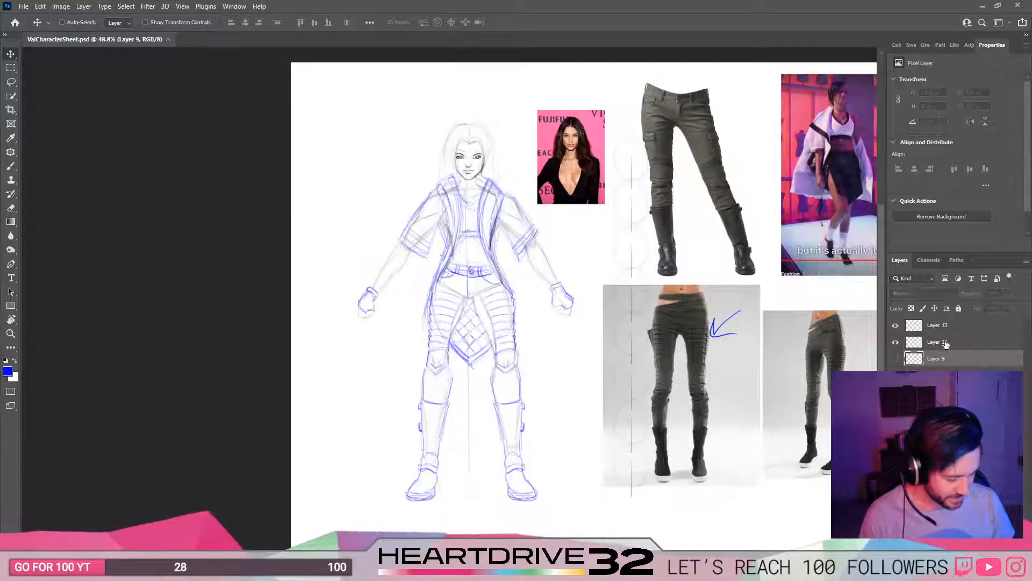
left_click(944, 343)
left_click(934, 327, "shift")
left_click(942, 363)
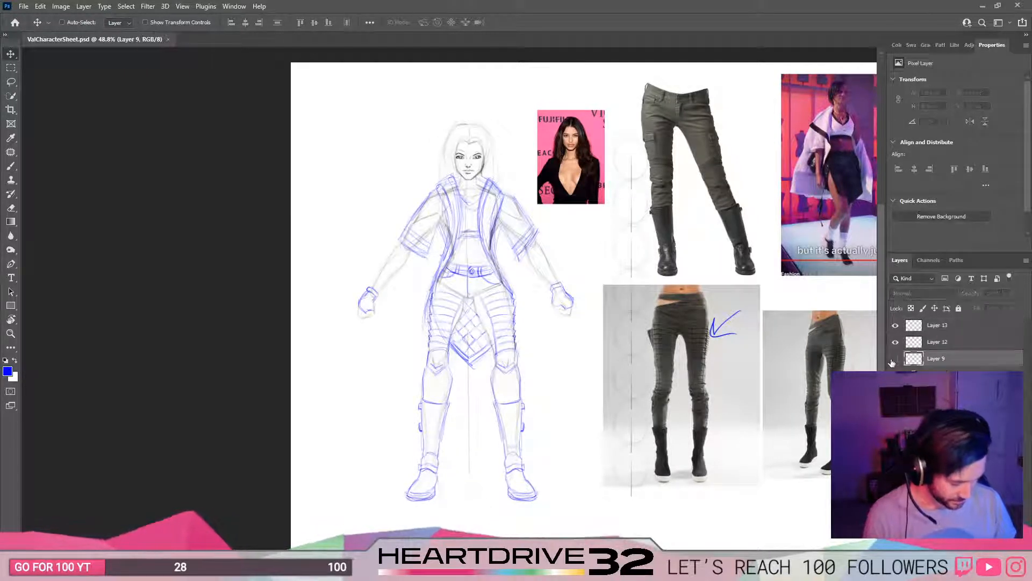
left_click_drag(684, 364, 603, 376)
scroll(522, 366, "down", 1)
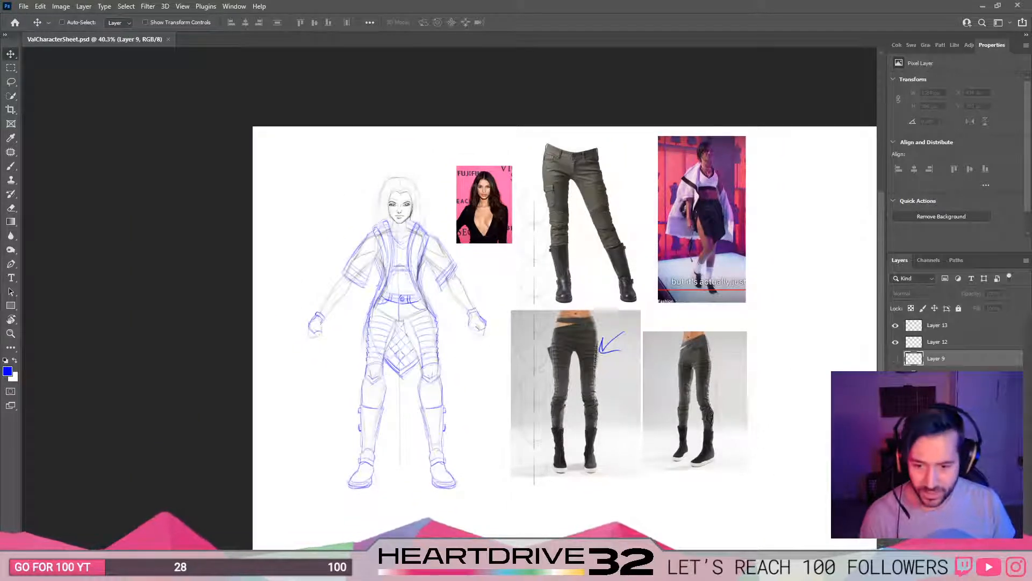
Step: Switch to Adobe Bridge and go up from NextinFashion to the Reference folder
key("alt+Tab")
left_click(393, 106)
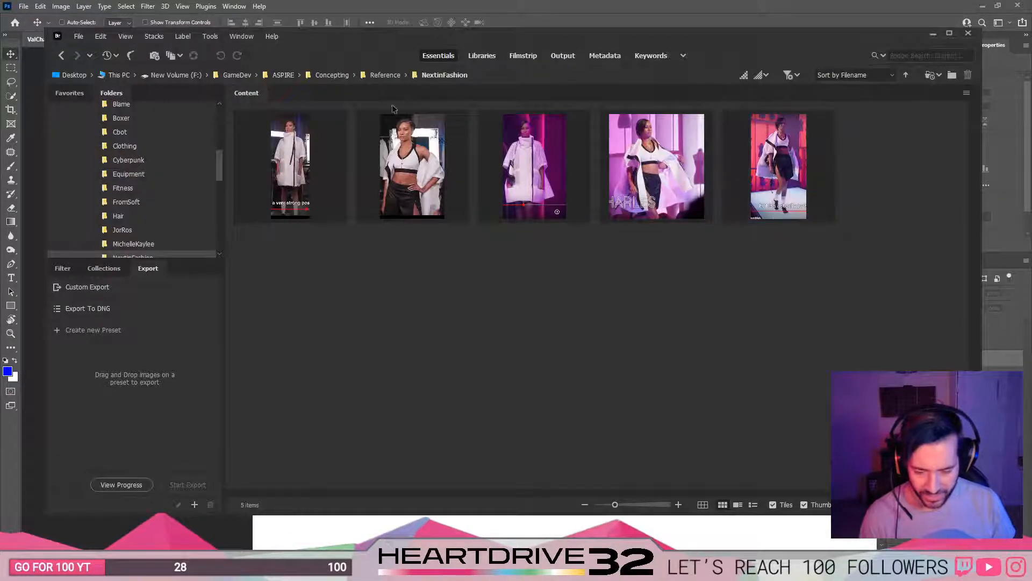
left_click(383, 75)
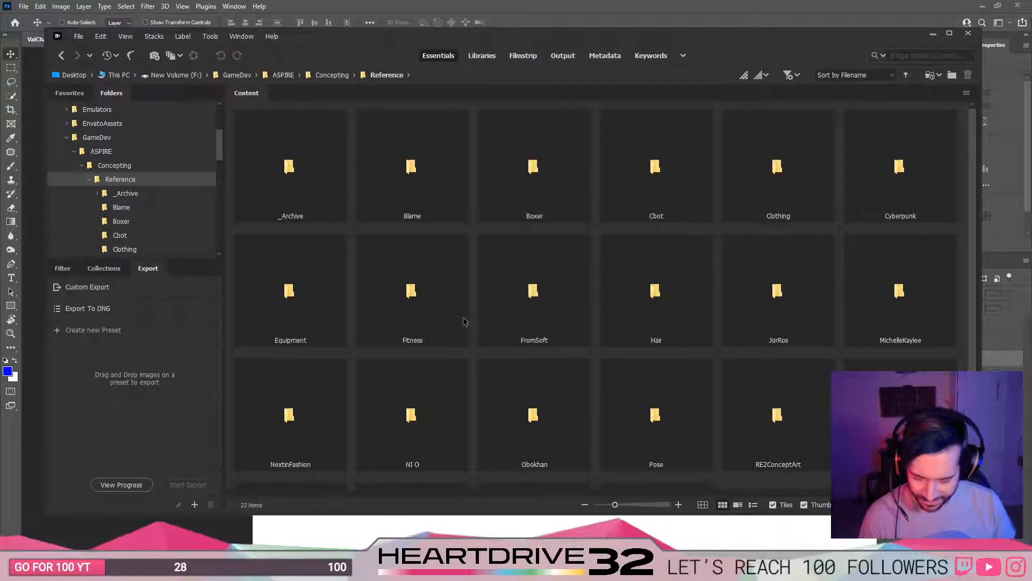
Step: Browse the subfolders of Reference, look inside the Boxer folder and return to Reference
scroll(701, 321, "down", 2)
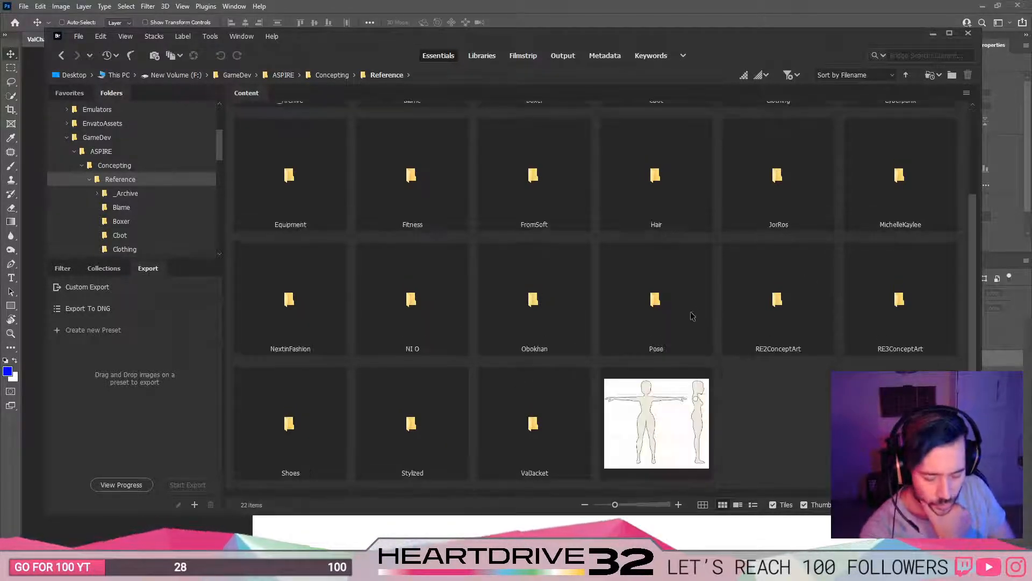
scroll(716, 403, "up", 2)
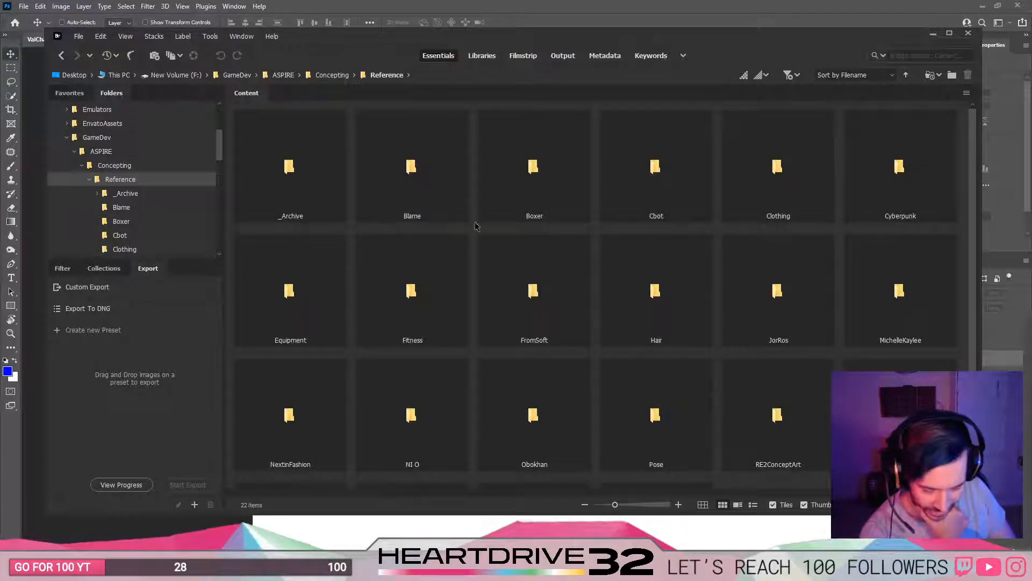
left_click(537, 209)
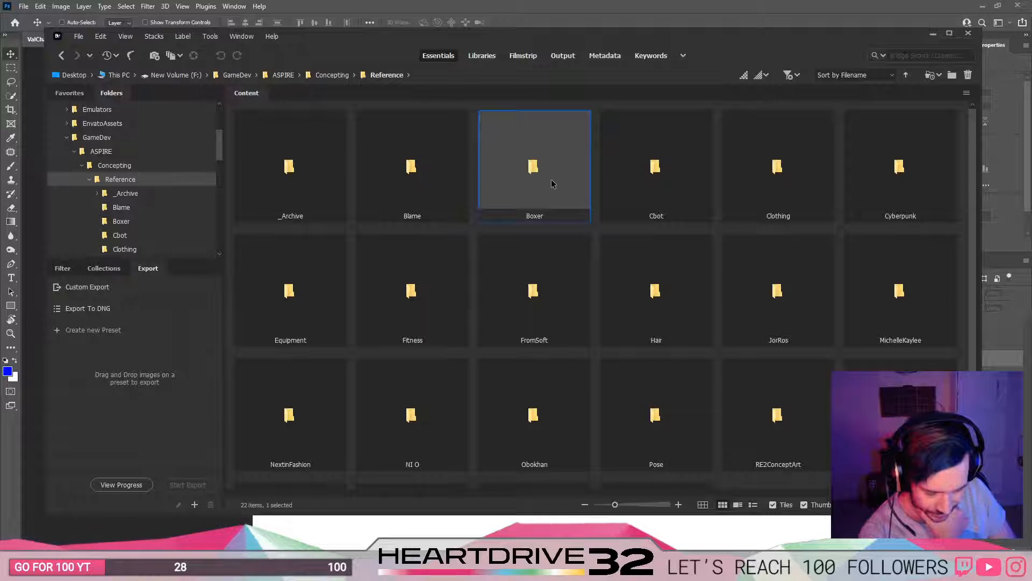
double_click(549, 185)
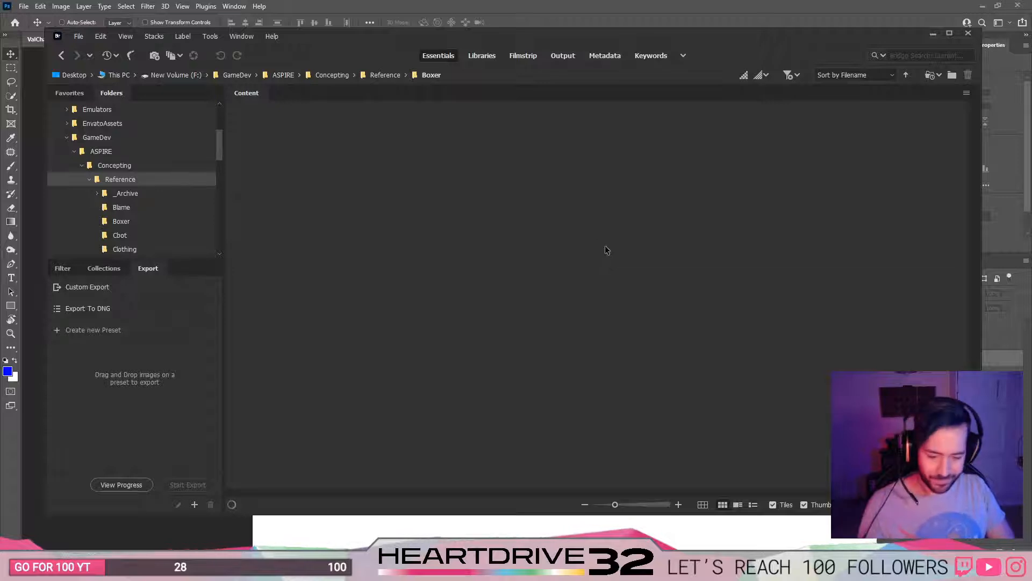
left_click(402, 77)
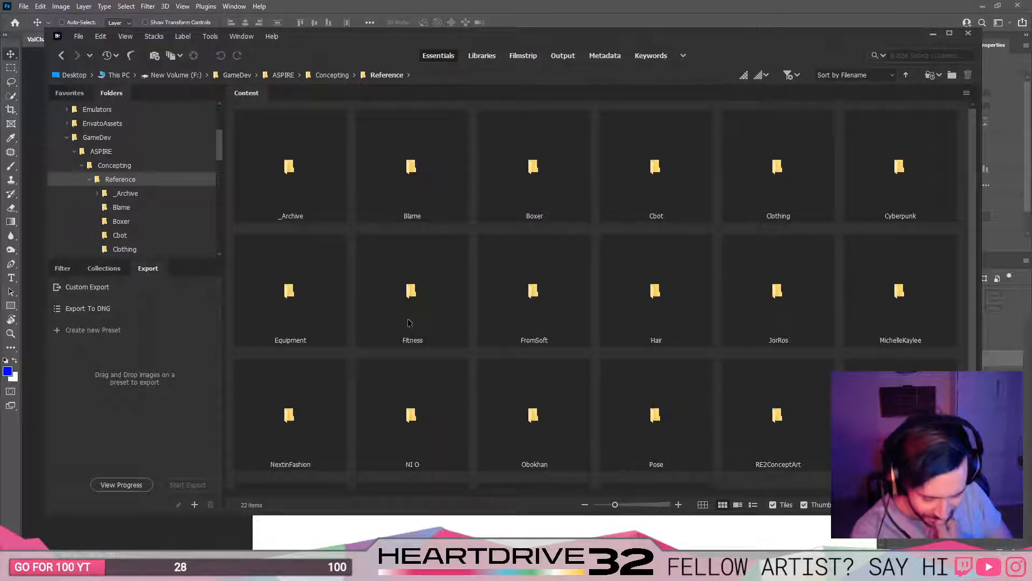
Step: Open the ValJacket folder from Reference and look through its jacket images
scroll(742, 322, "down", 2)
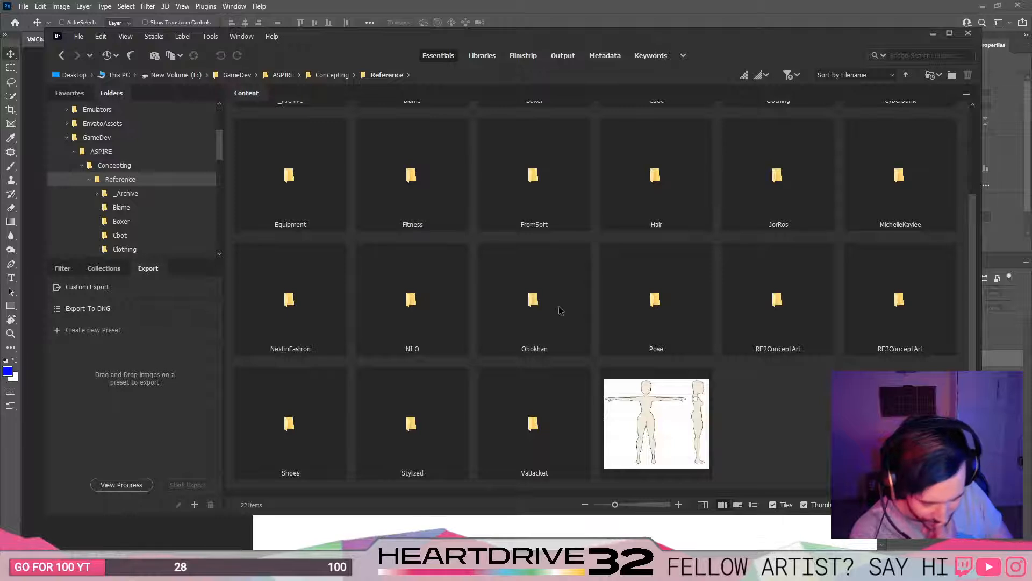
left_click(651, 305)
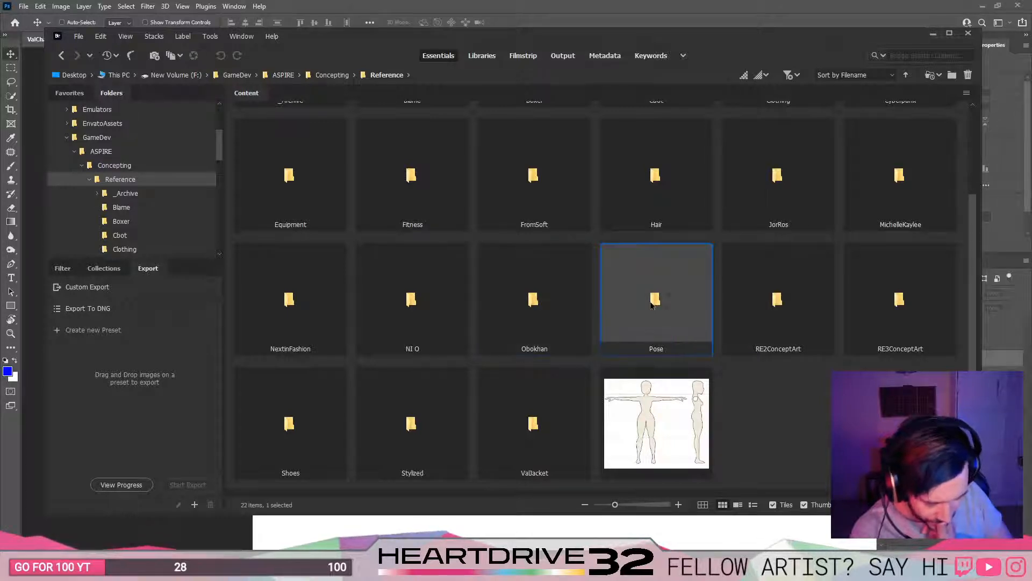
left_click(424, 413)
left_click(481, 421)
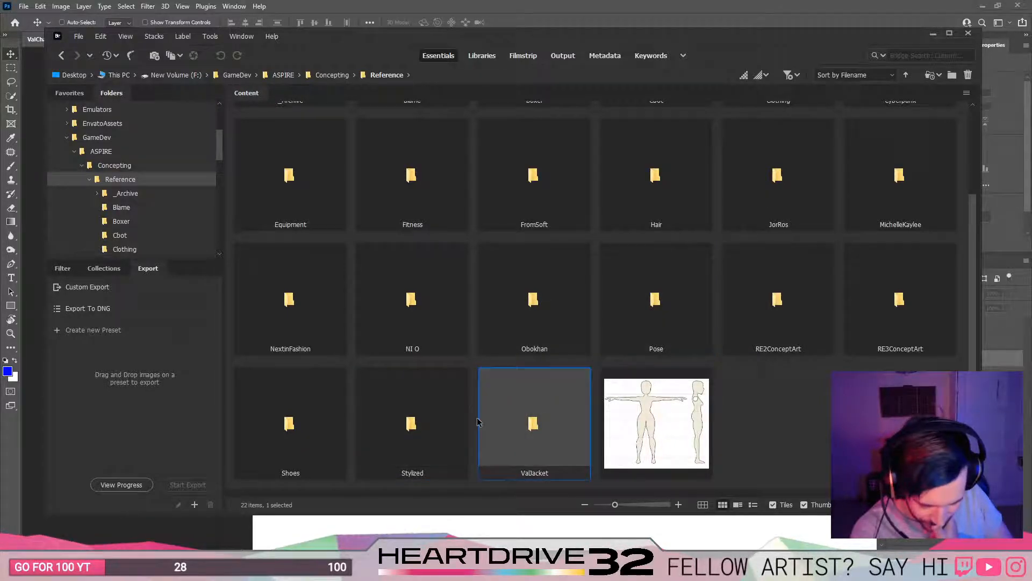
double_click(572, 423)
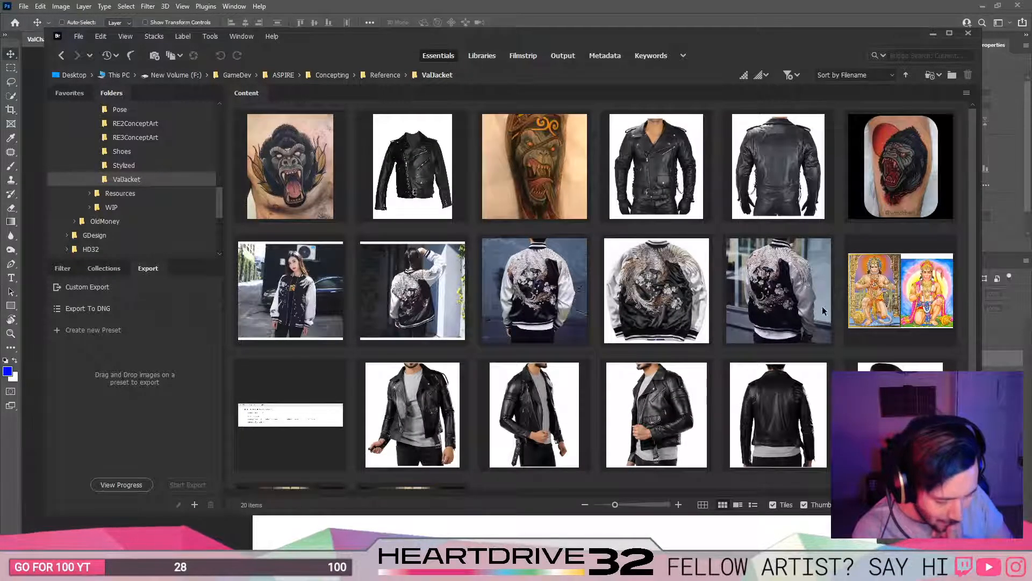
scroll(821, 306, "down", 3)
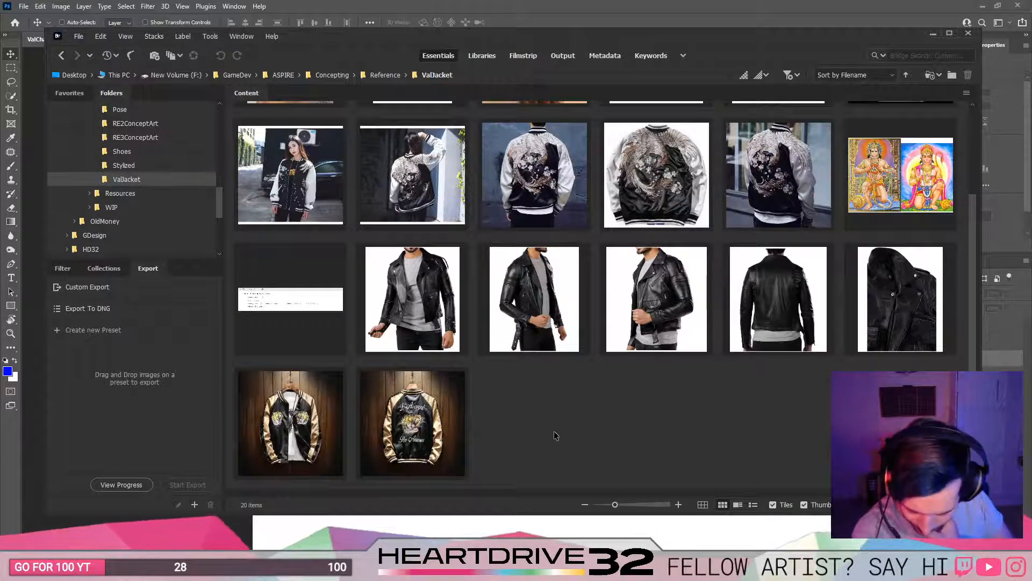
Step: Preview the back view of the black and gold tiger bomber jacket at full screen, then return to the thumbnails
left_click(379, 430)
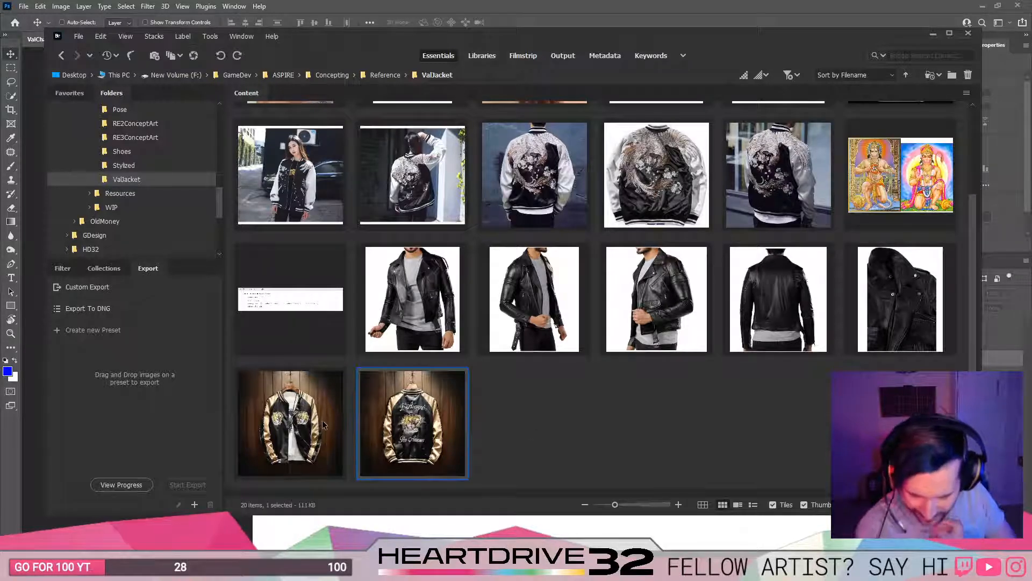
left_click(323, 425)
left_click(384, 408)
key("space")
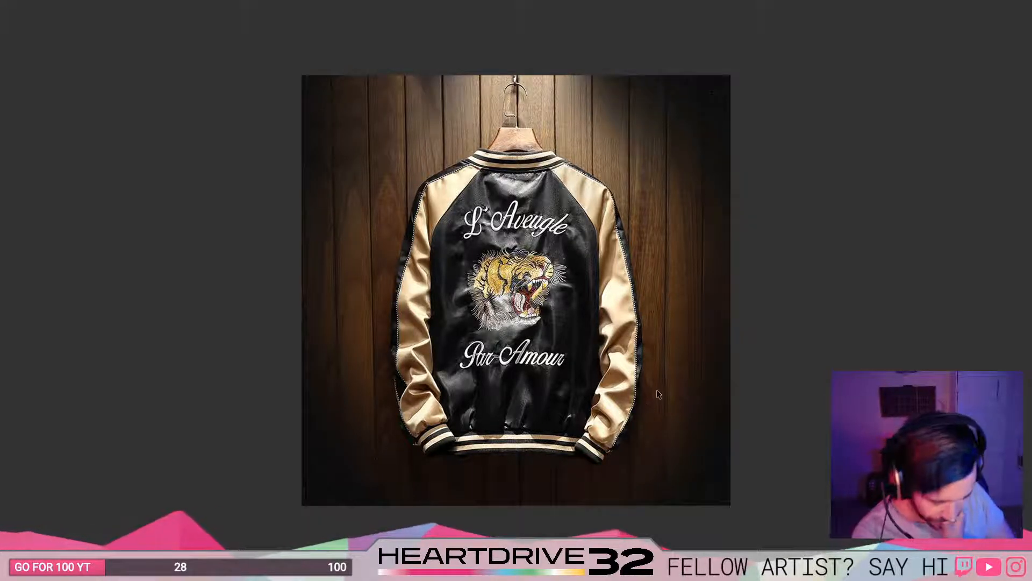
key("space")
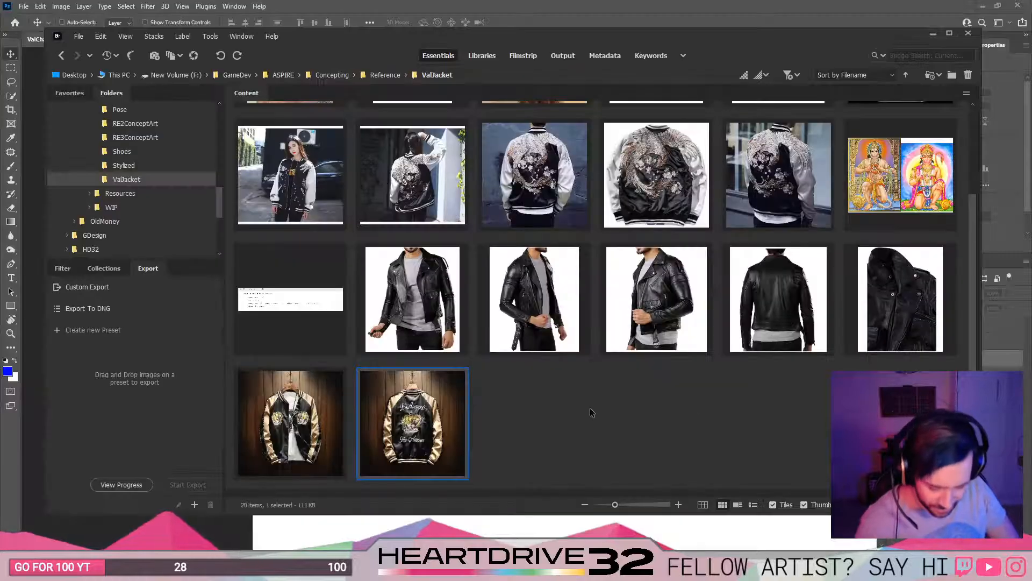
Step: Preview the back of the phoenix-embroidered bomber jacket with white sleeves at full screen, then return to the thumbnails
scroll(652, 312, "up", 2)
left_click(652, 312)
key("space")
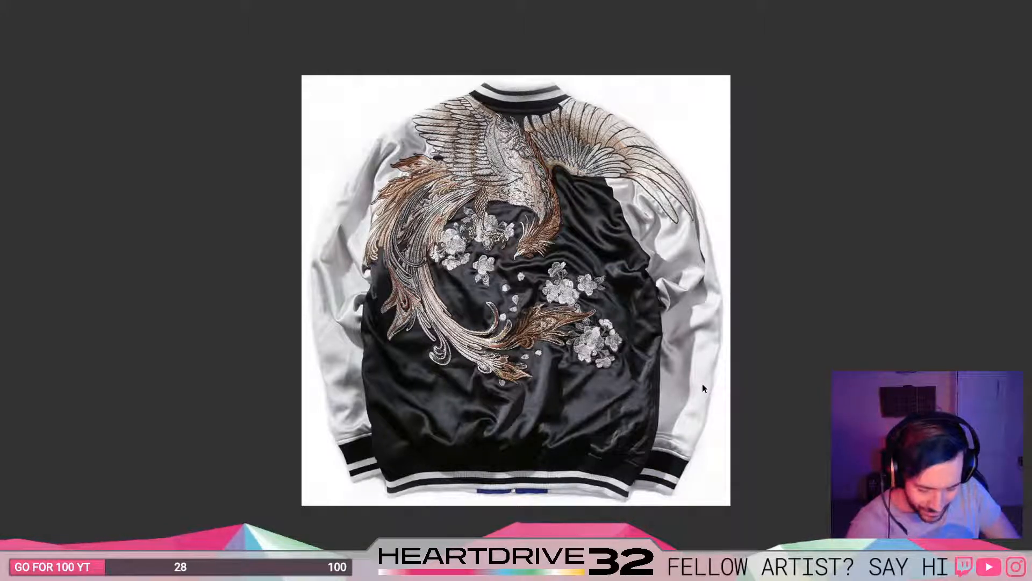
key("space")
key("Right")
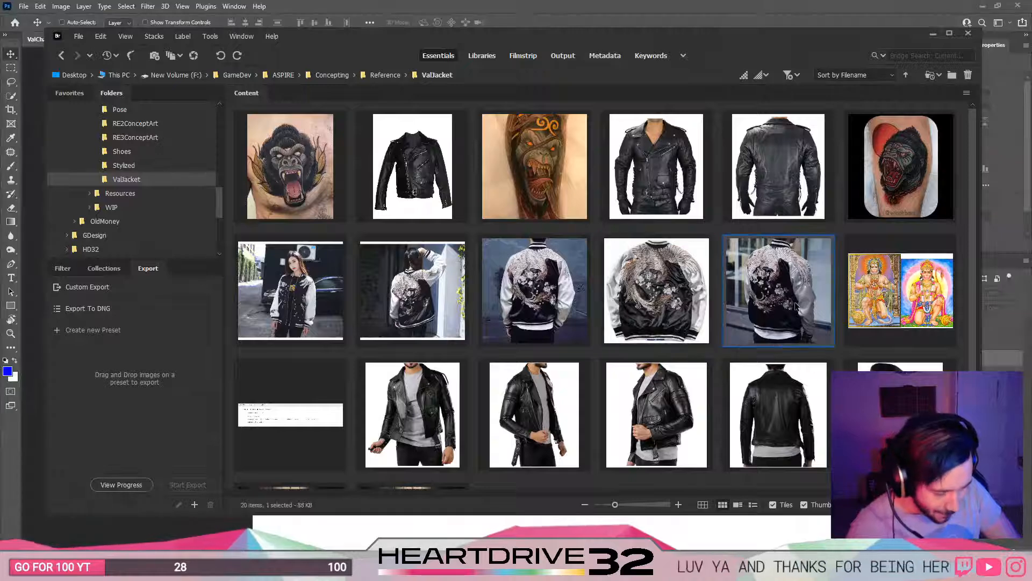
Step: Place the back view of the tiger bomber jacket into the Photoshop character sheet, then switch back to Bridge
scroll(661, 333, "down", 3)
left_click(507, 397)
left_click(382, 403)
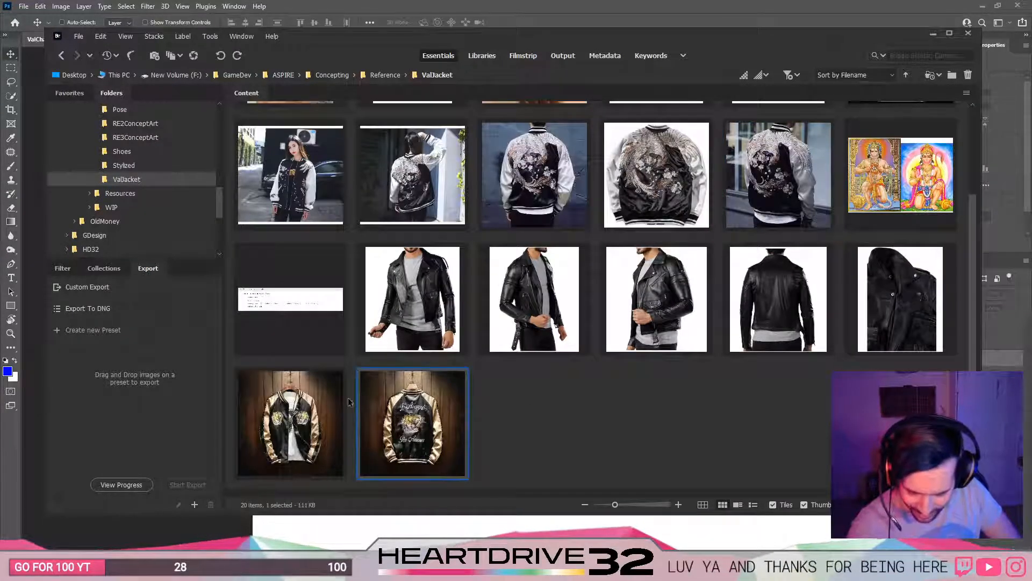
key("Left")
key("Up")
left_click(374, 429)
key("space")
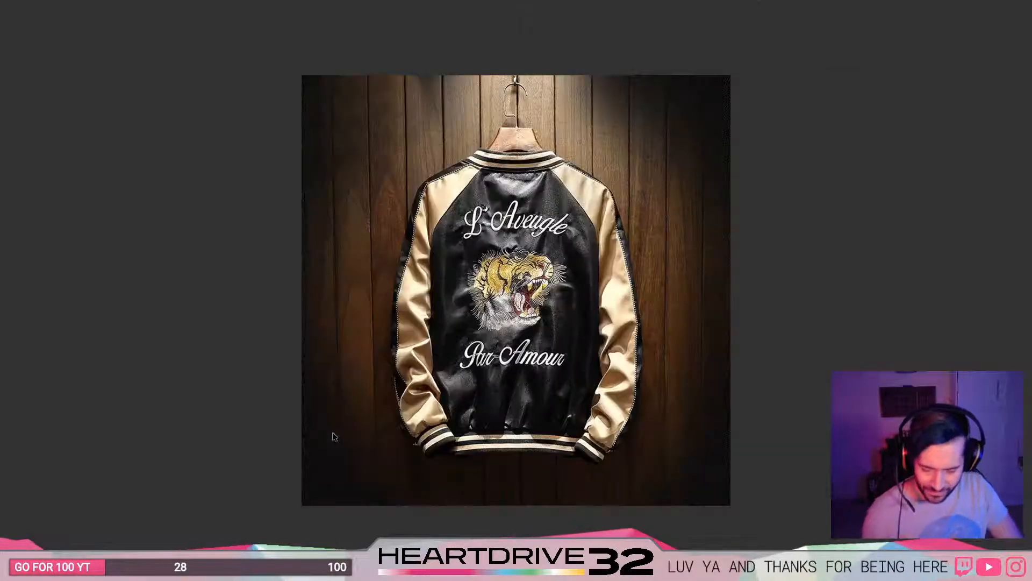
key("space")
left_click_drag(395, 425, 667, 510)
key("Return")
key("alt+Tab")
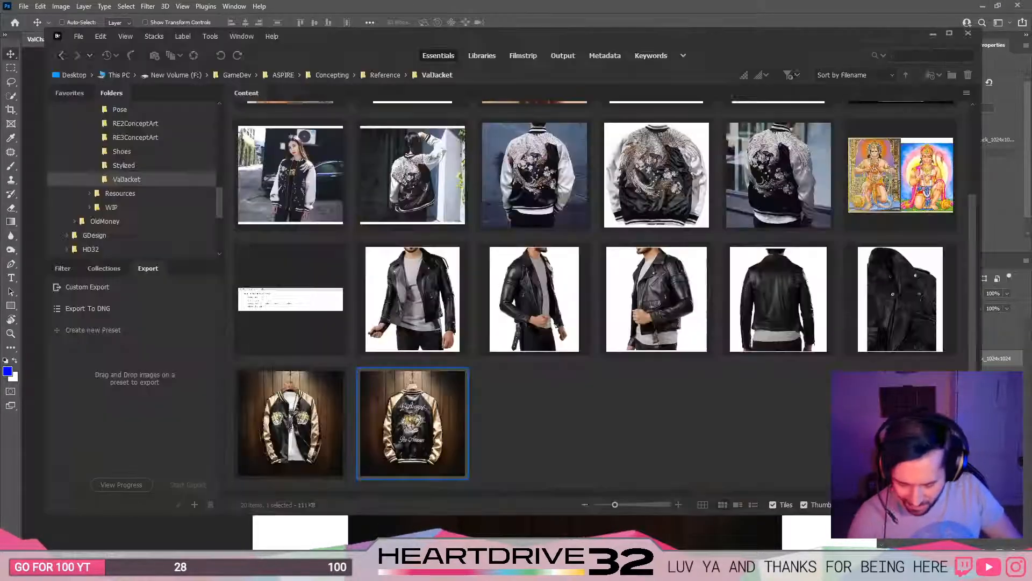
Step: Return to Reference and open the Cyberpunk folder to look over its character and equipment art
left_click(385, 76)
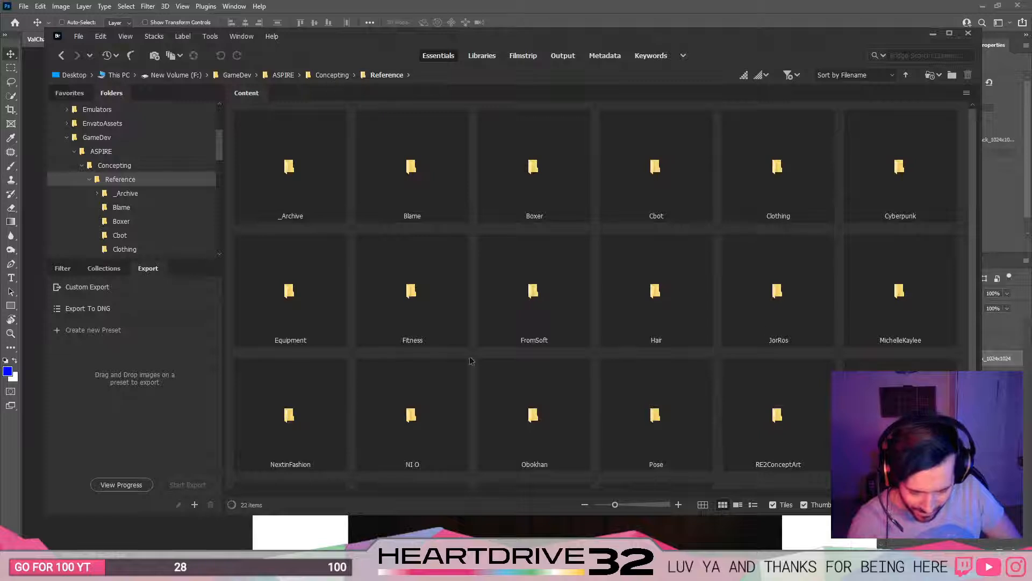
left_click(527, 315)
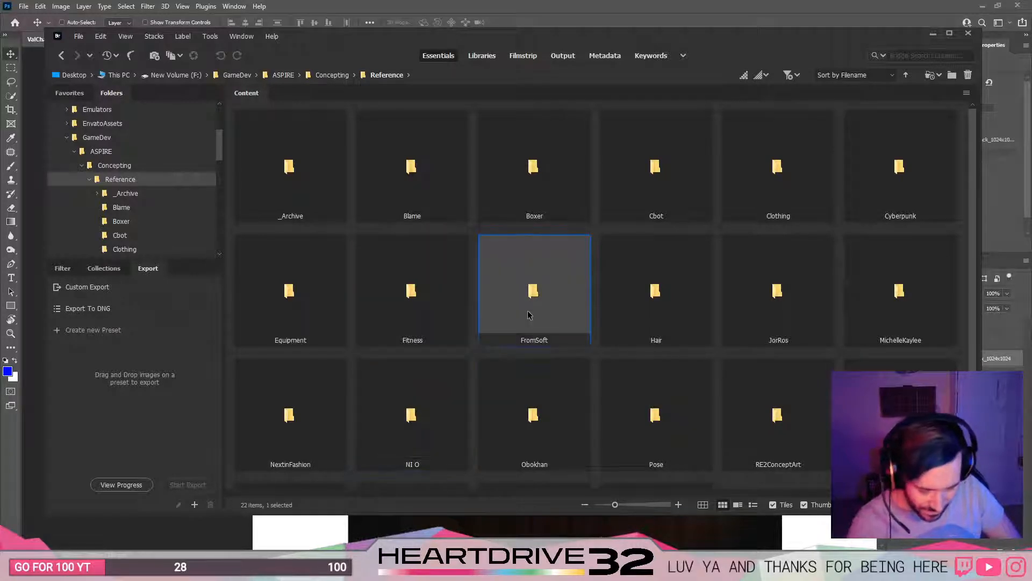
left_click(665, 302)
left_click(758, 288)
double_click(921, 140)
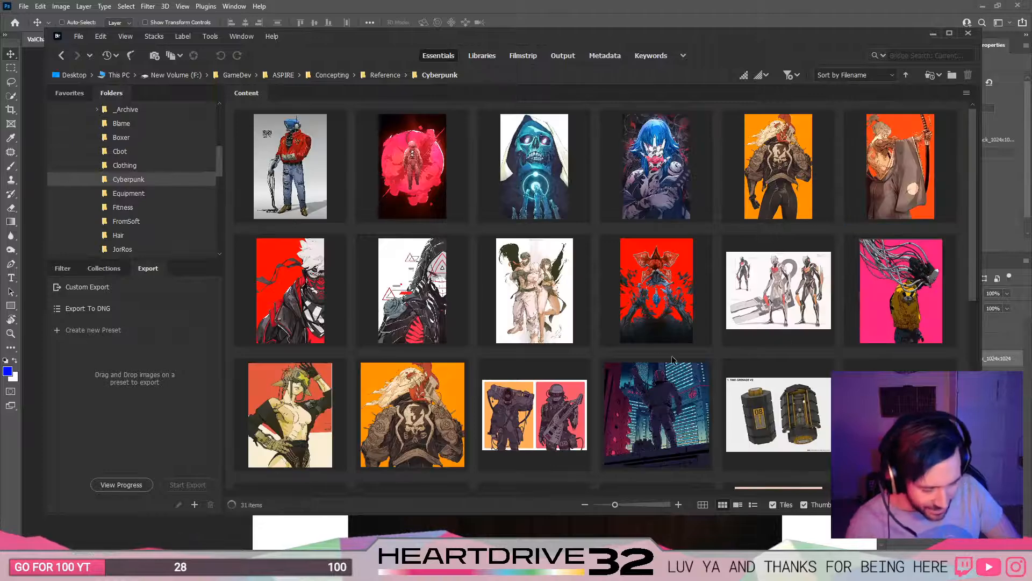
scroll(678, 350, "down", 5)
scroll(686, 366, "up", 5)
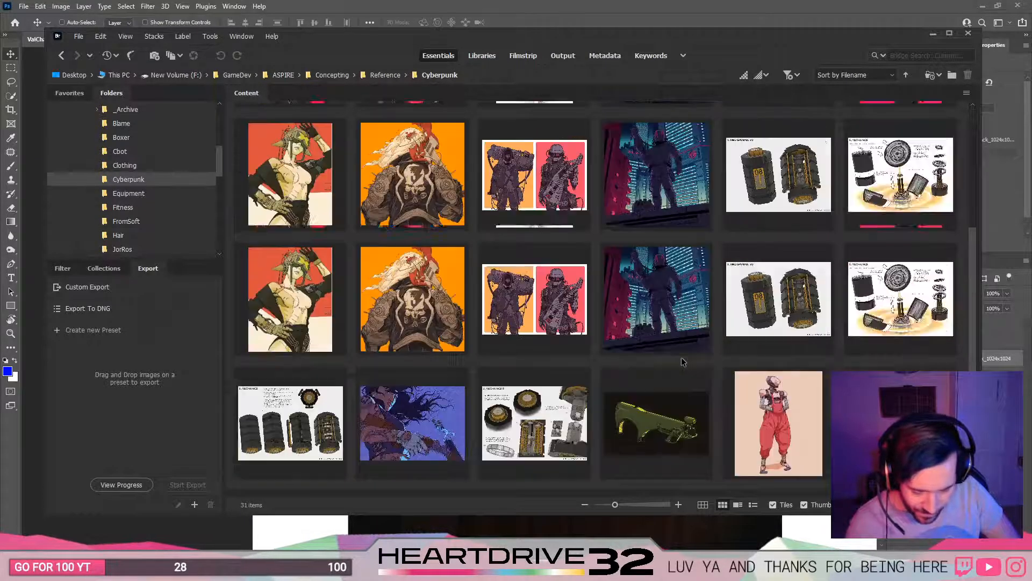
Step: Go back to Reference, check the Boxer folder's athletic-wear photos and return to the folder overview
left_click(386, 75)
left_click(330, 369)
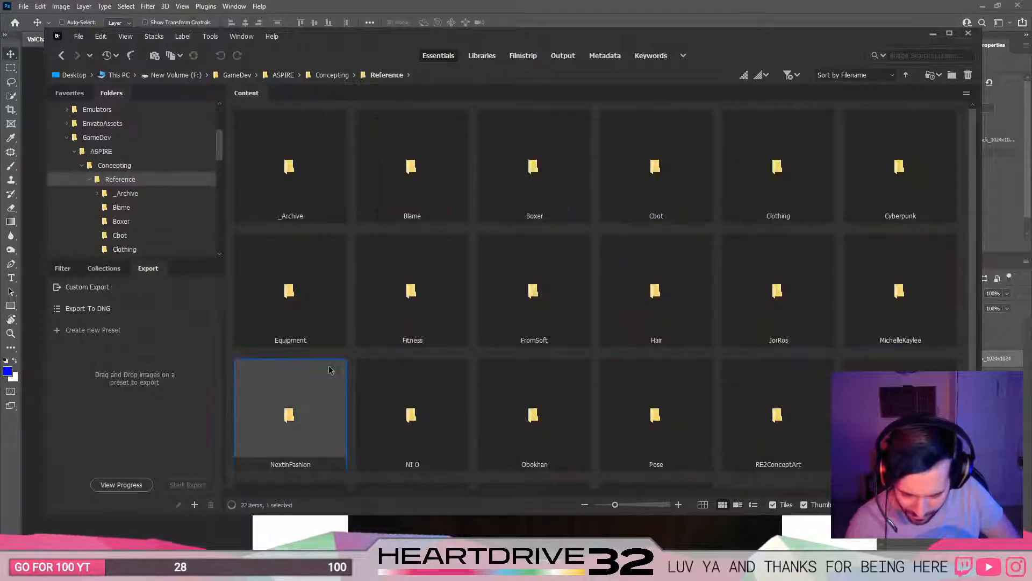
left_click(339, 343)
left_click(408, 388)
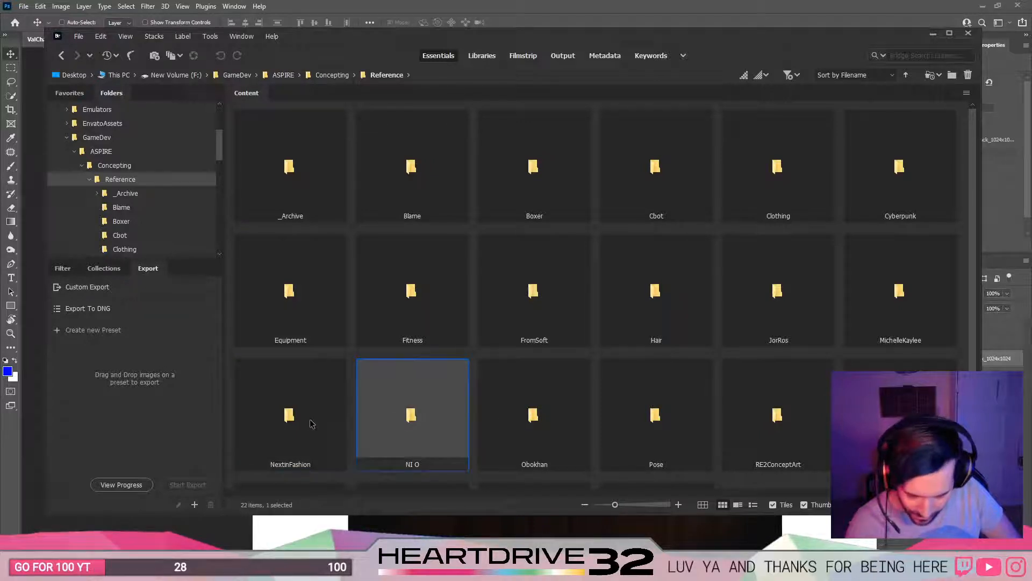
left_click(409, 301)
left_click(532, 279)
left_click(430, 154)
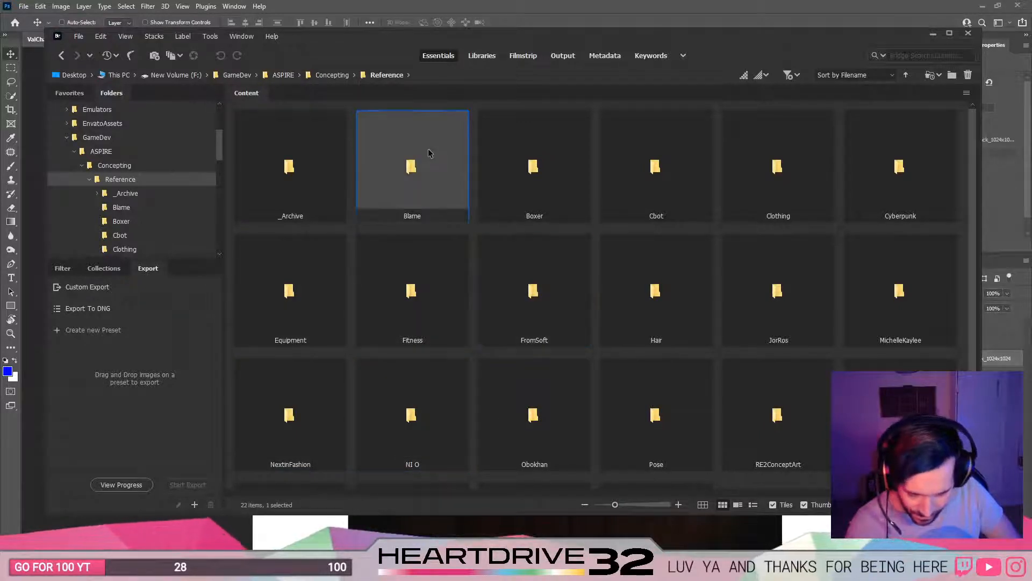
left_click(516, 175)
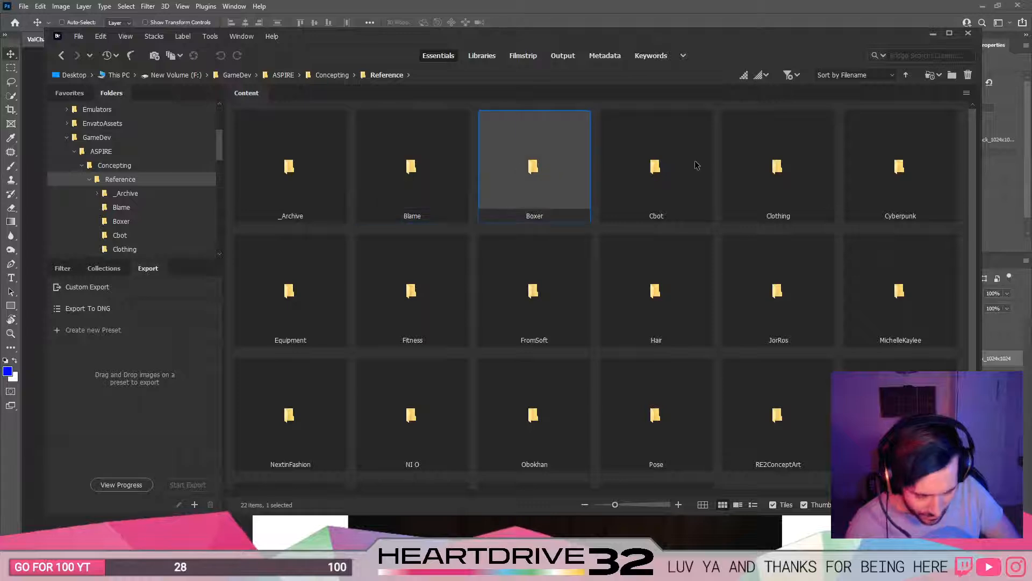
double_click(519, 169)
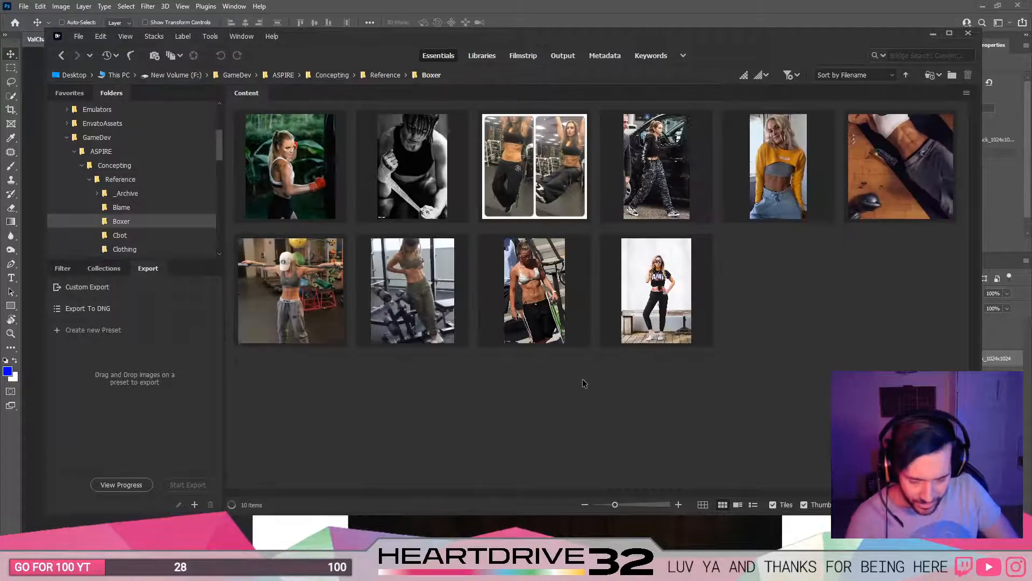
left_click(379, 75)
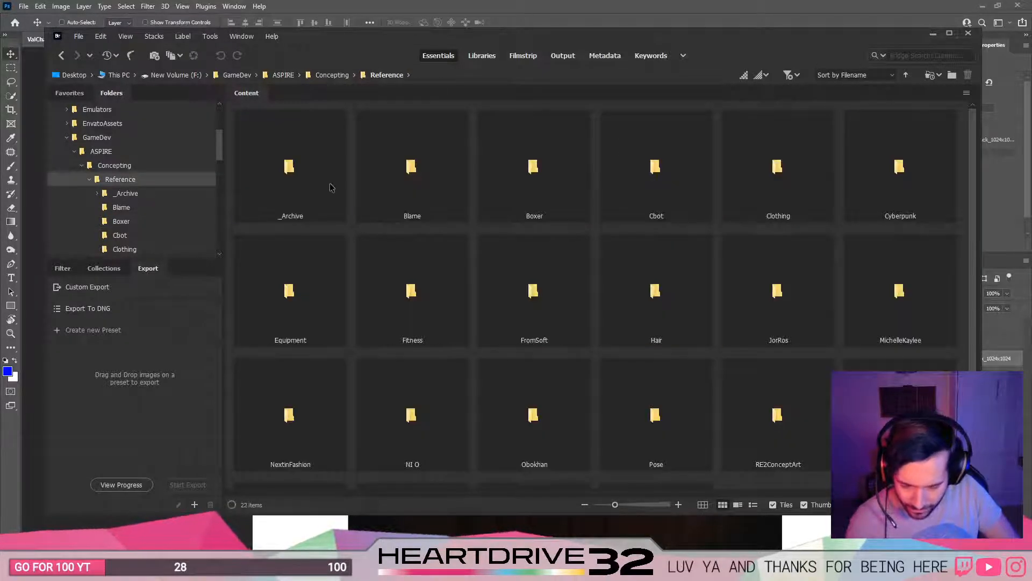
Step: Look over the artwork in the Cbot folder and go back up to Reference
left_click(331, 185)
double_click(650, 175)
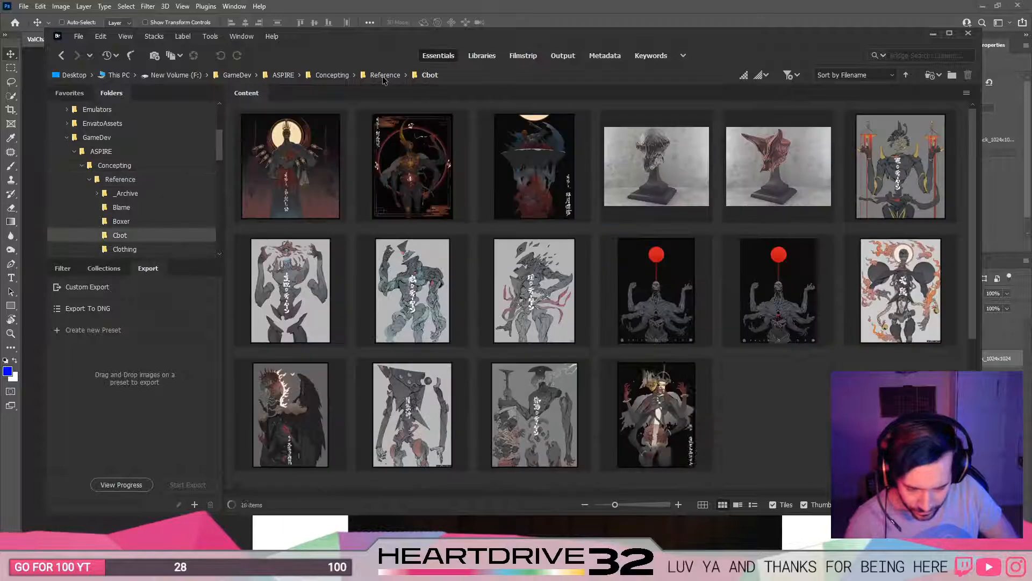
left_click(385, 74)
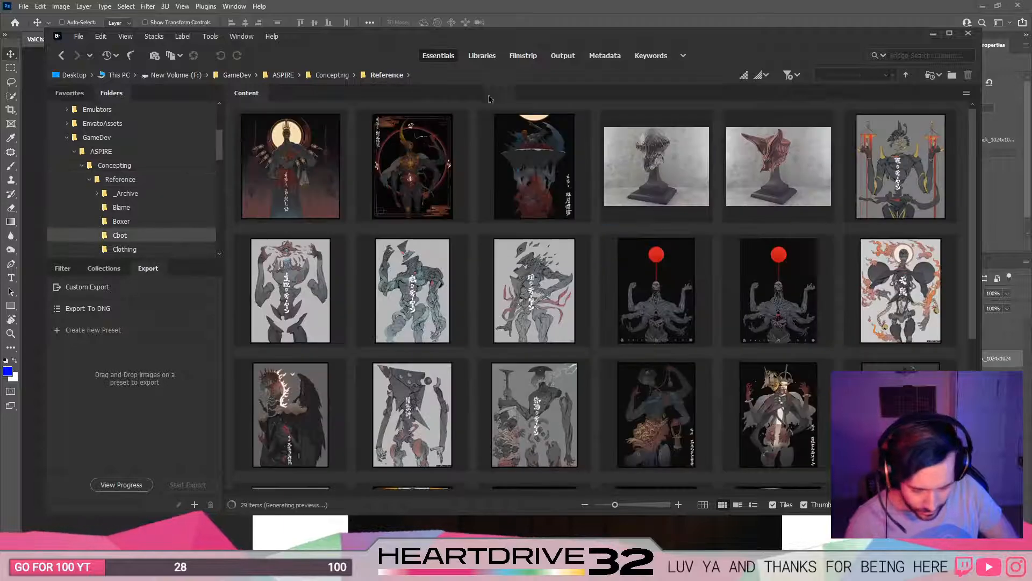
Step: Open the Clothing folder, browse its outfit photos and select the one of black cargo trousers with a white crop top and sneakers
double_click(791, 156)
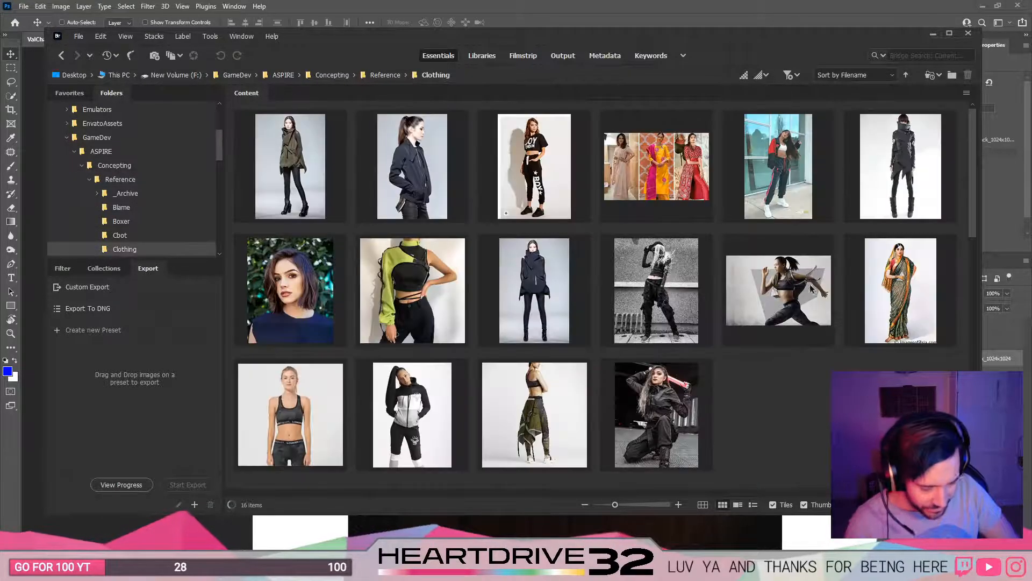
scroll(807, 280, "down", 2)
scroll(591, 290, "down", 5)
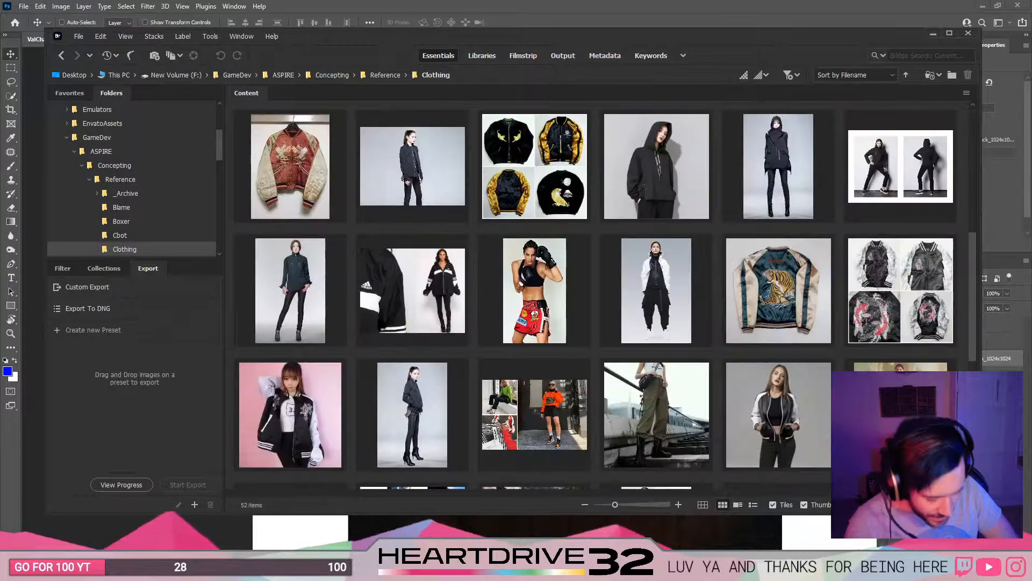
scroll(596, 291, "down", 2)
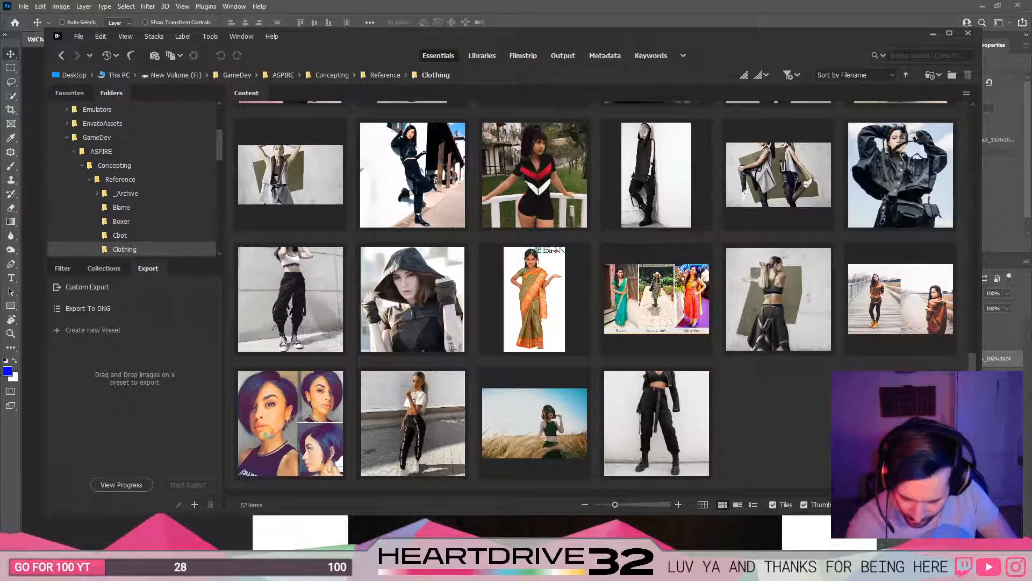
scroll(592, 291, "up", 4)
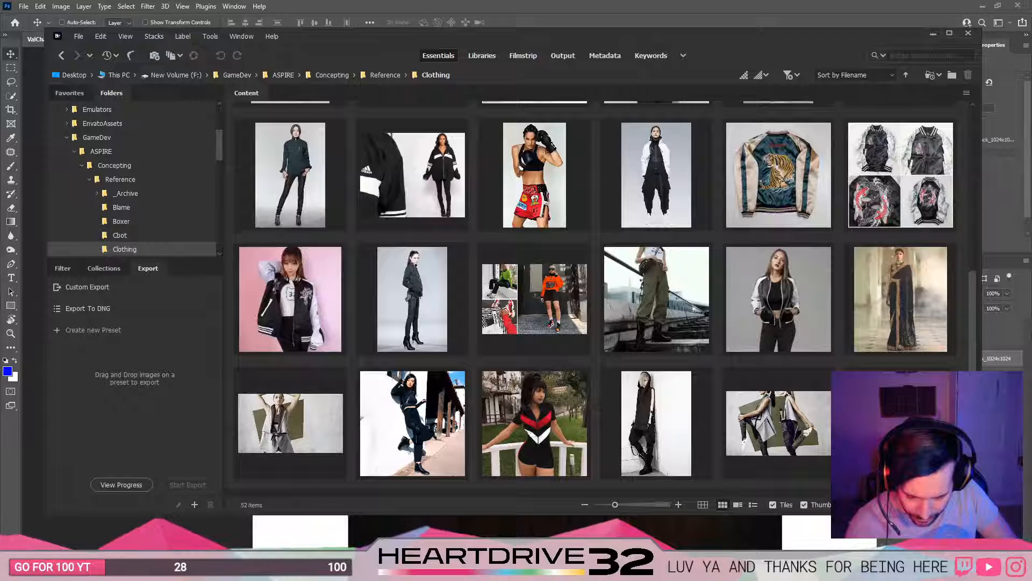
scroll(308, 319, "down", 4)
left_click(308, 319)
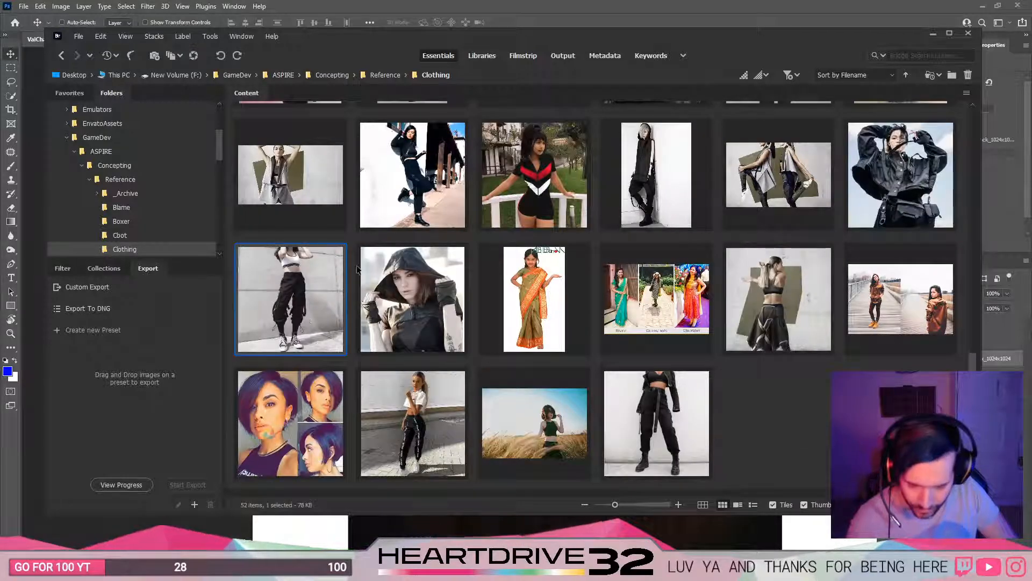
Step: Preview the black cargo trousers photo in Bridge, scroll back through the Clothing folder and preview the image of four black-and-gold souvenir jackets
key("space")
key("space")
key("alt+Tab")
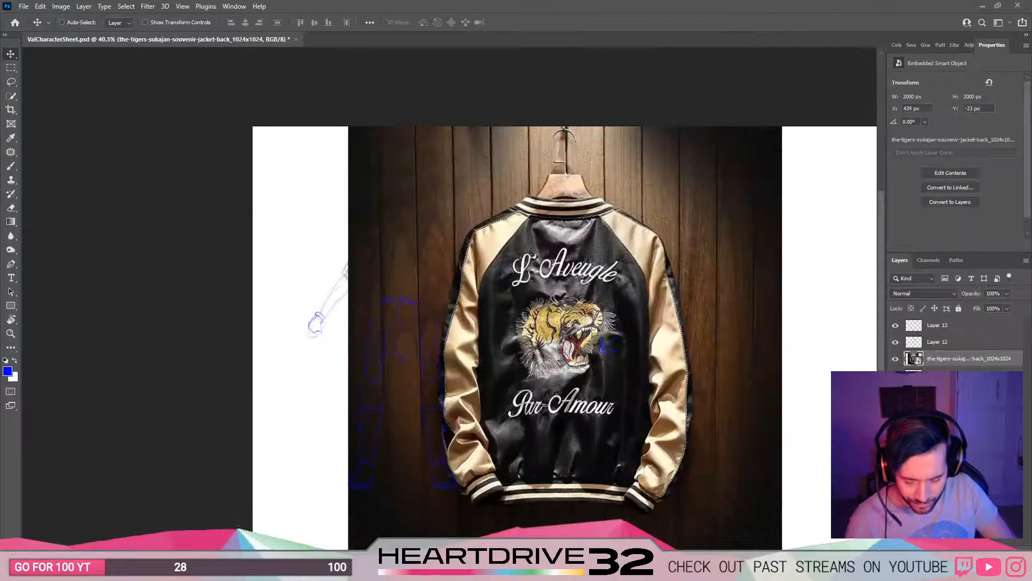
left_click_drag(651, 271, 850, 529)
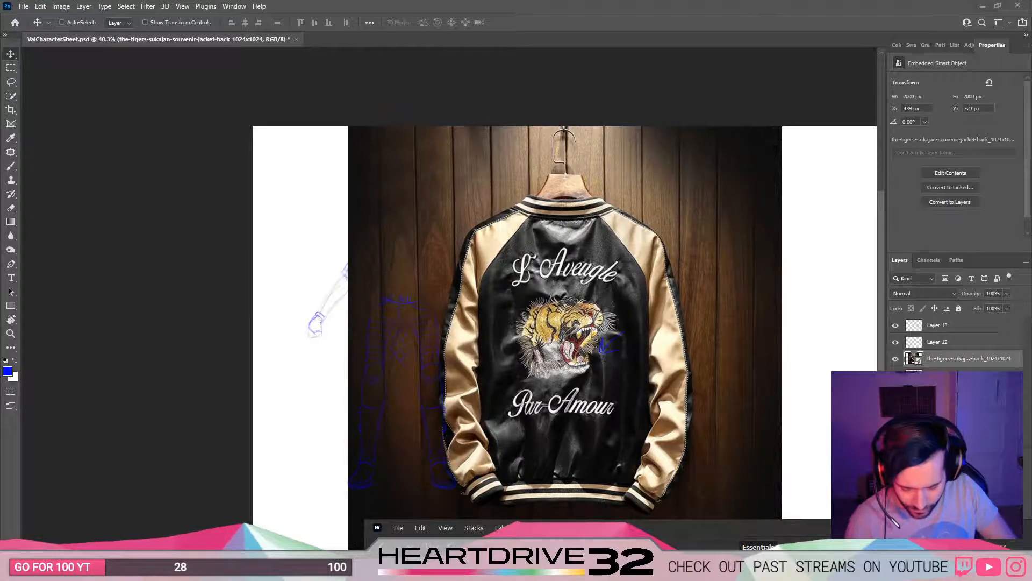
left_click_drag(850, 529, 540, 75)
scroll(540, 378, "up", 6)
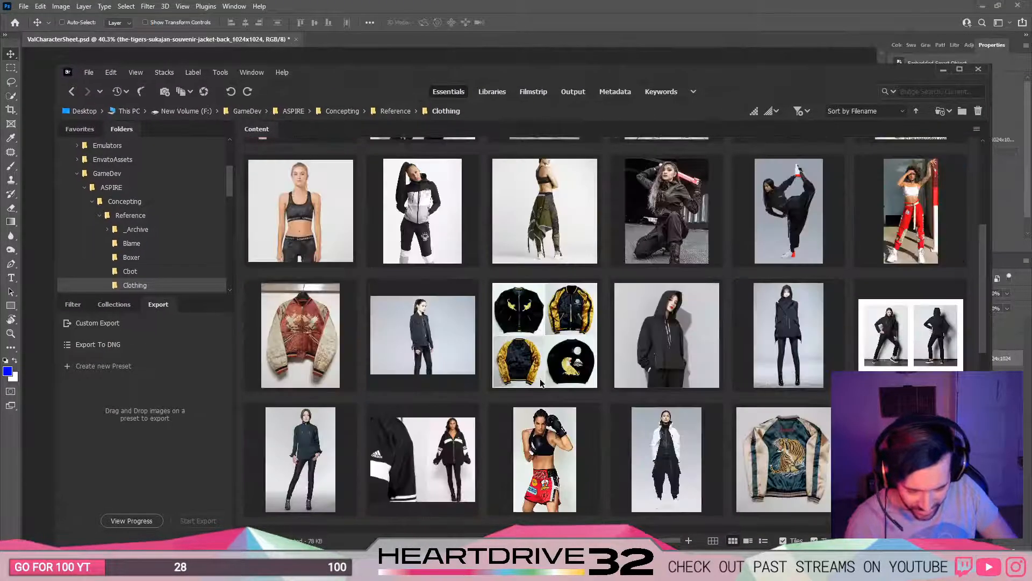
left_click(540, 379)
key("space")
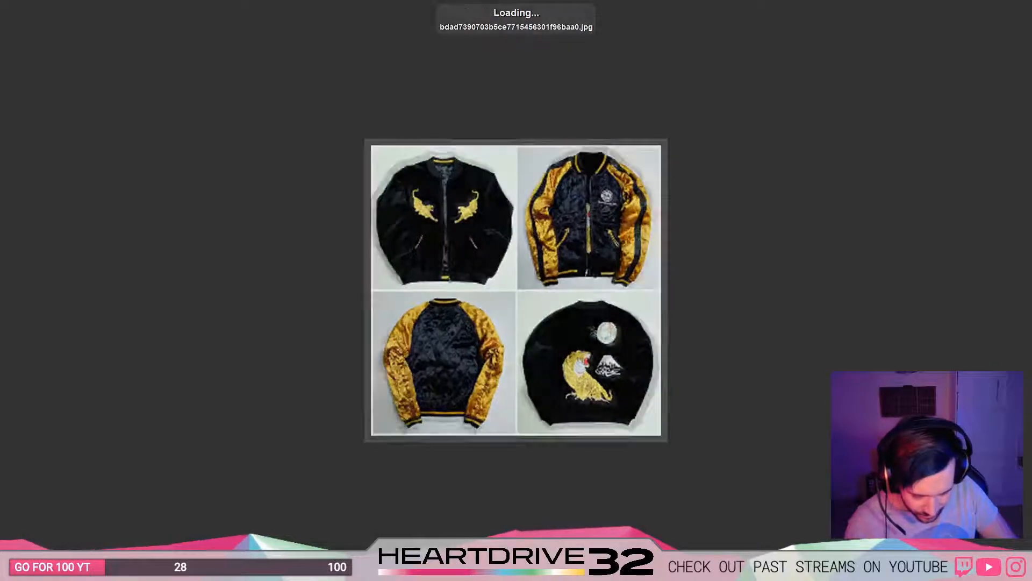
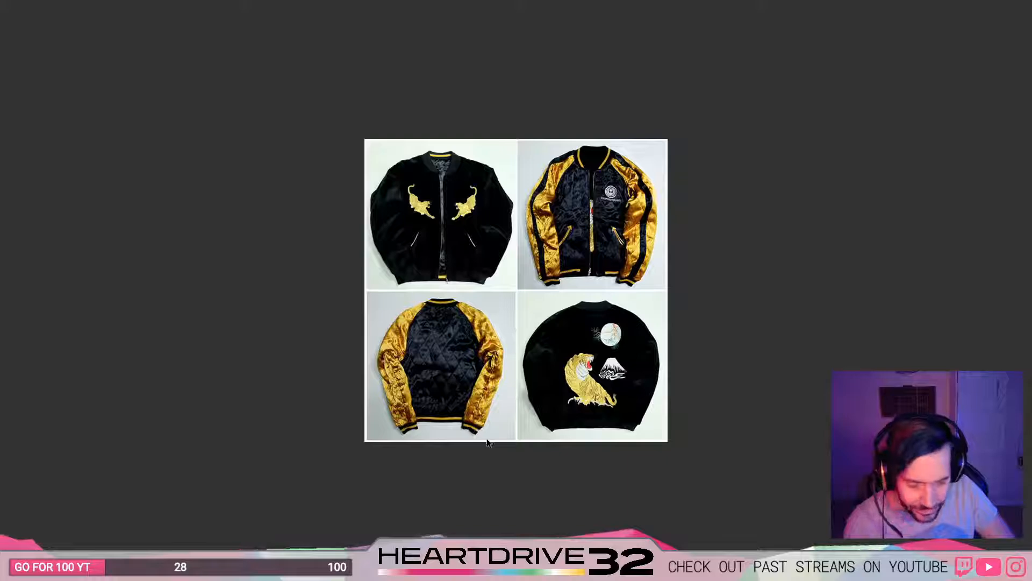
key("space")
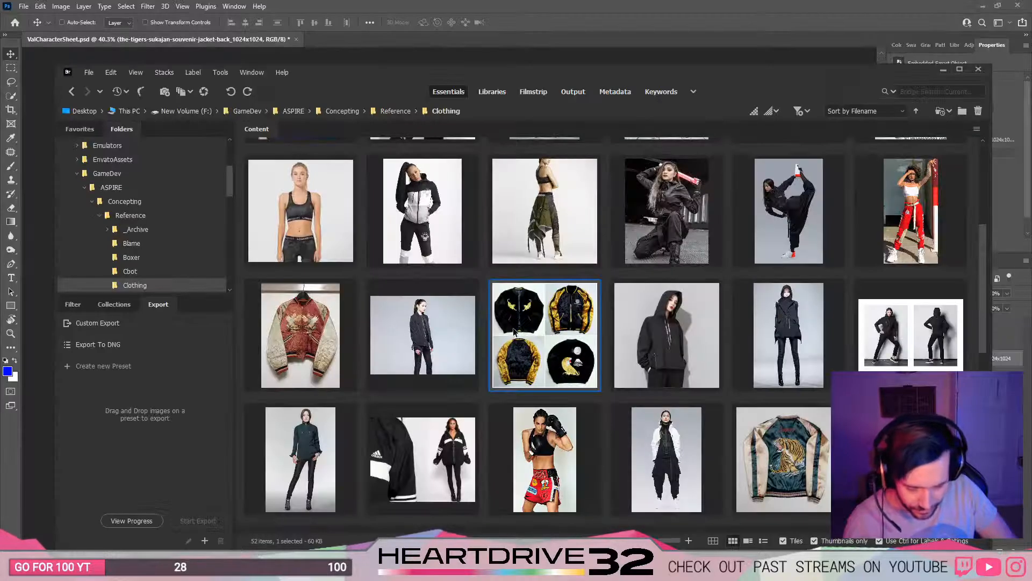
Step: Place the four-jacket image from Bridge into the Photoshop character sheet and commit it over the earlier tiger jacket photo
left_click_drag(519, 325, 1031, 172)
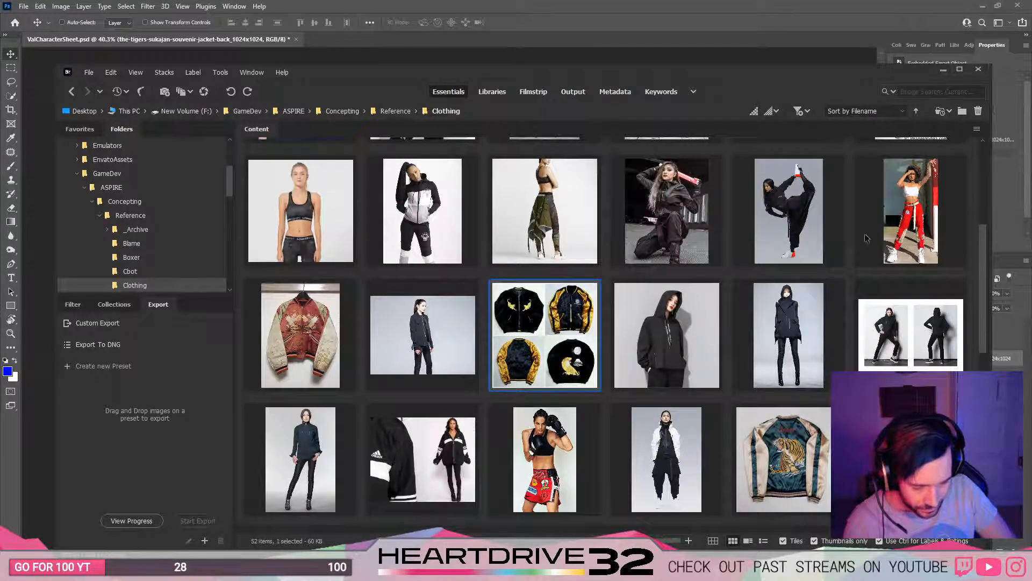
left_click_drag(816, 77, 794, 462)
left_click_drag(602, 458, 667, 214)
left_click_drag(565, 466, 591, 139)
key("Return")
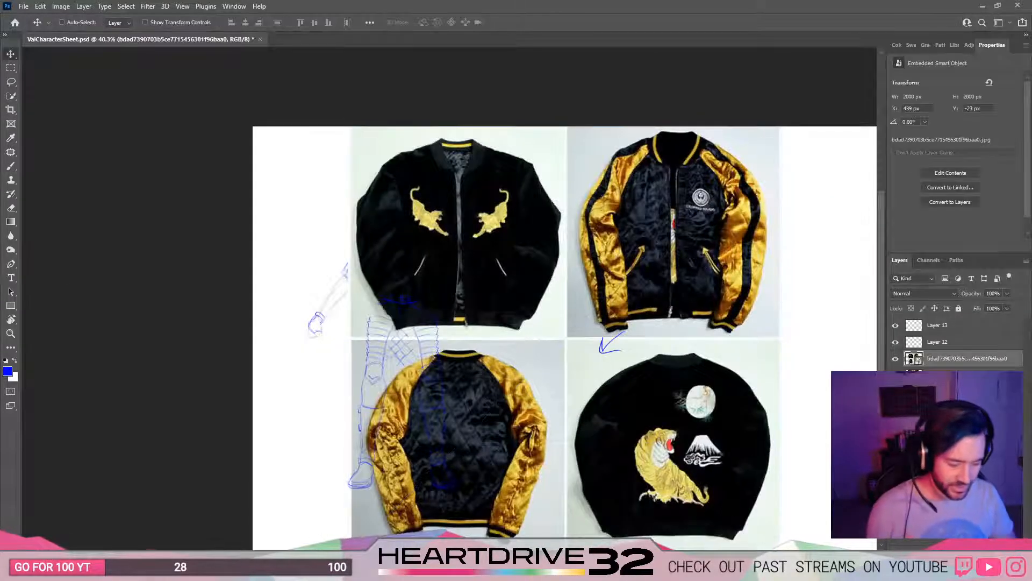
Step: Select both jacket image layers together and send them behind the sketch and the other reference pictures
scroll(345, 382, "down", 1)
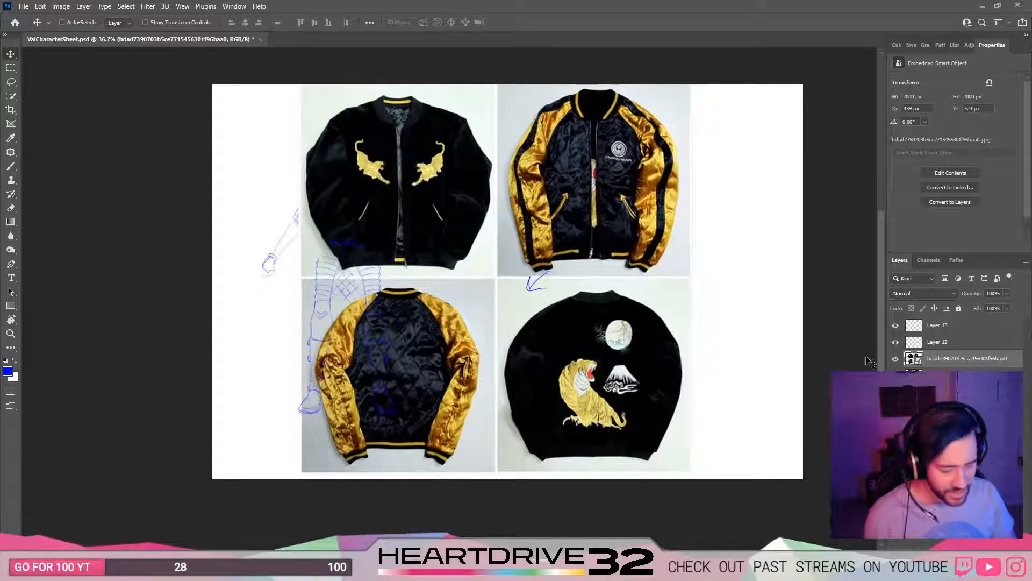
left_click(948, 367)
left_click(947, 358)
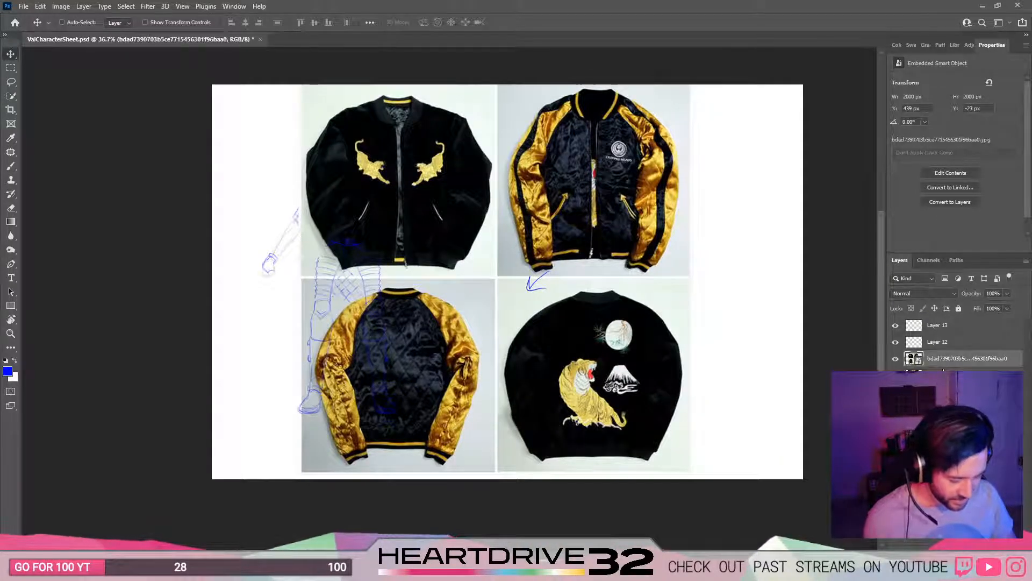
left_click(930, 364, "ctrl")
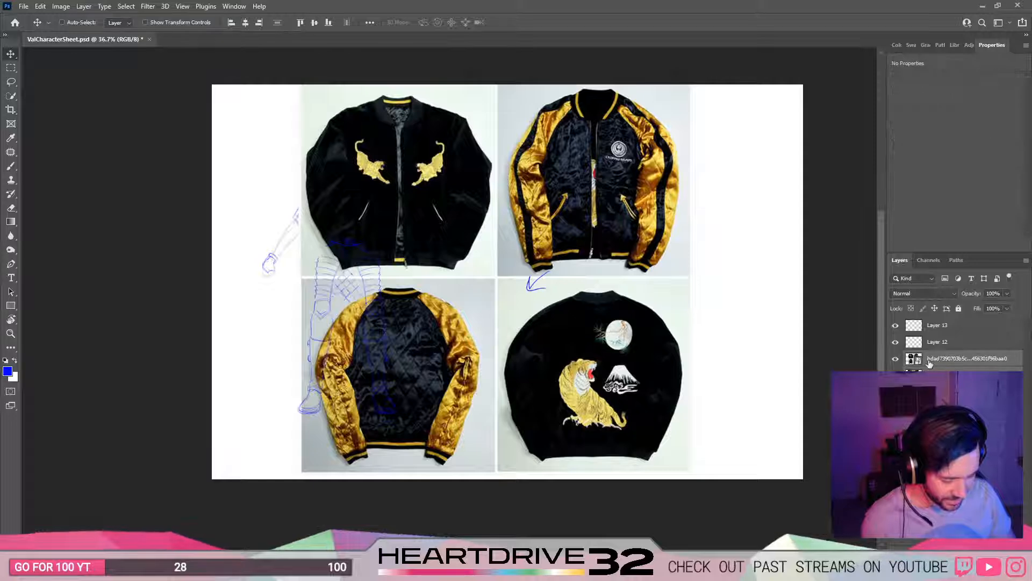
key("ctrl+shift+[")
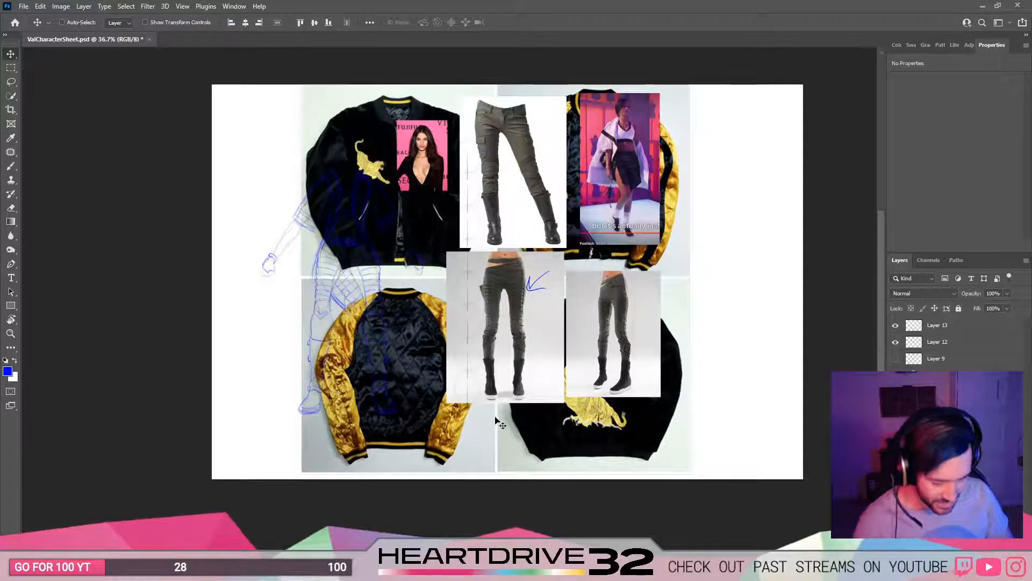
Step: Move both jacket images to the right of the character sketch, scale them down to about 1453 px wide and save
mouse_move(480, 430)
left_mouse_down()
mouse_move(676, 410)
mouse_move(603, 422)
left_mouse_up()
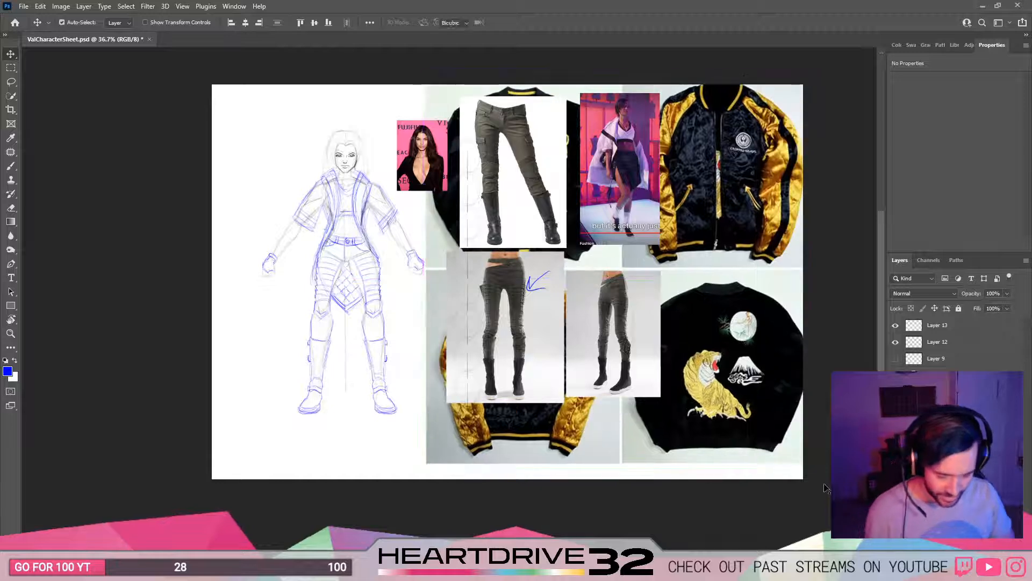
key("ctrl+t")
left_click_drag(816, 467, 738, 388)
key("Return")
scroll(518, 330, "up", 3)
left_click_drag(510, 355, 541, 375)
key("ctrl+s")
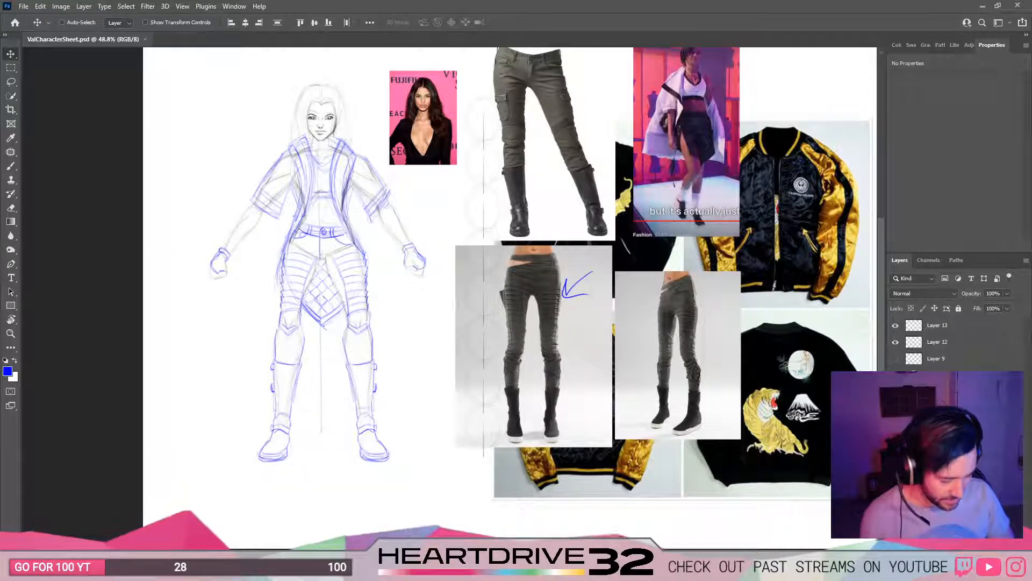
Step: Clear the trouser and fashion references from view and toggle the four-jacket image off and on to compare it with the tiger jacket
key("Delete")
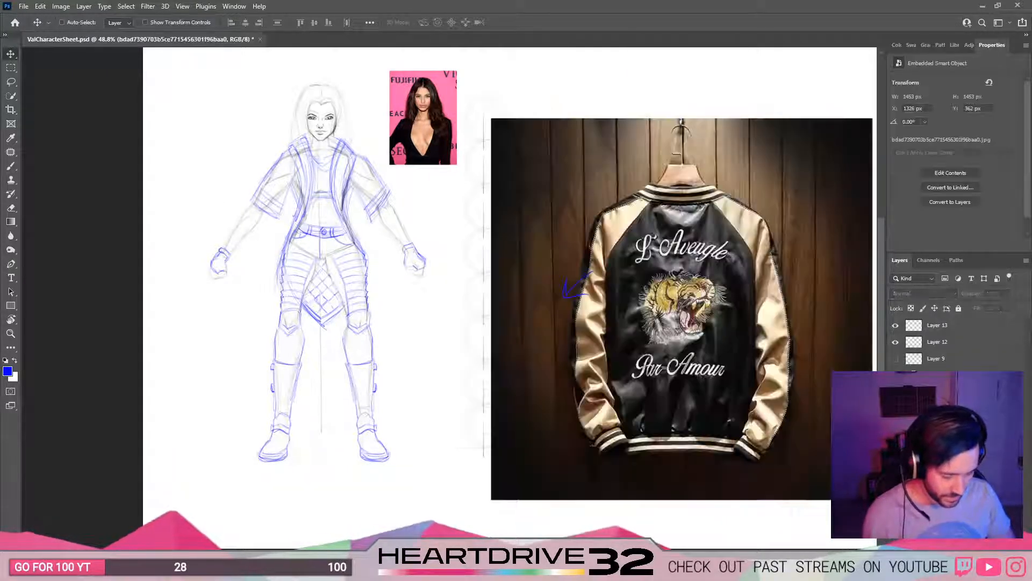
key("ctrl+z")
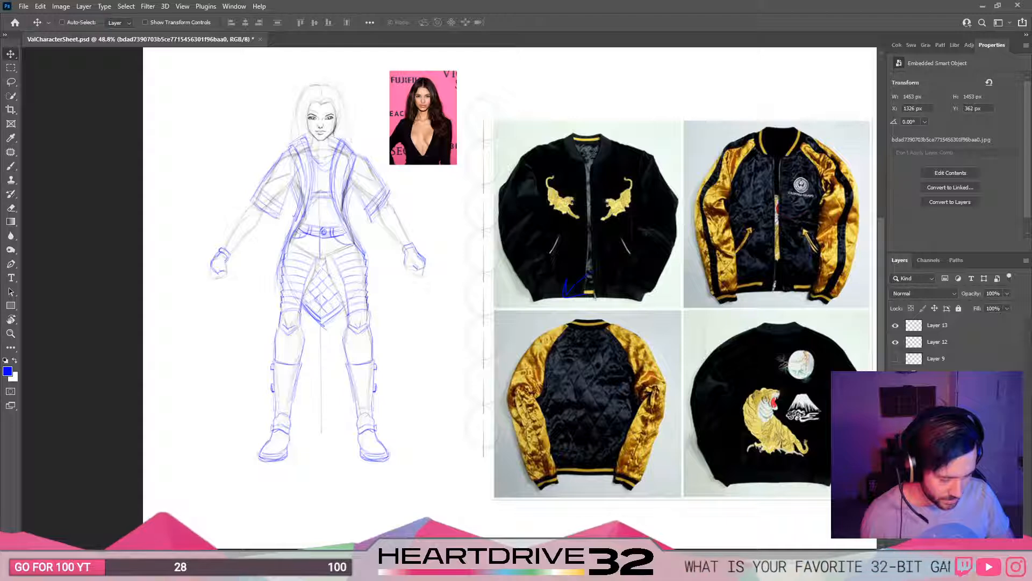
key("Delete")
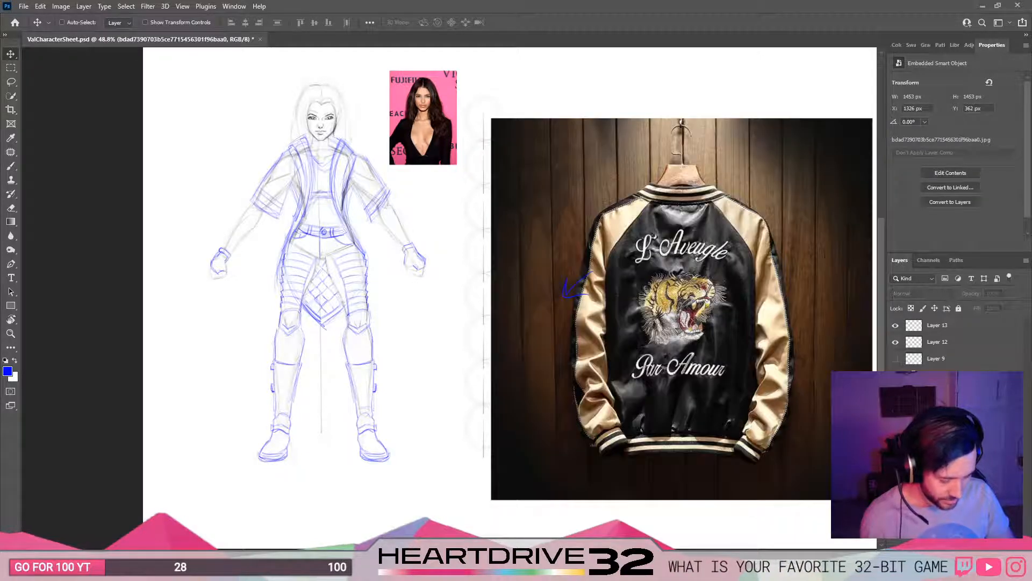
key("ctrl+z")
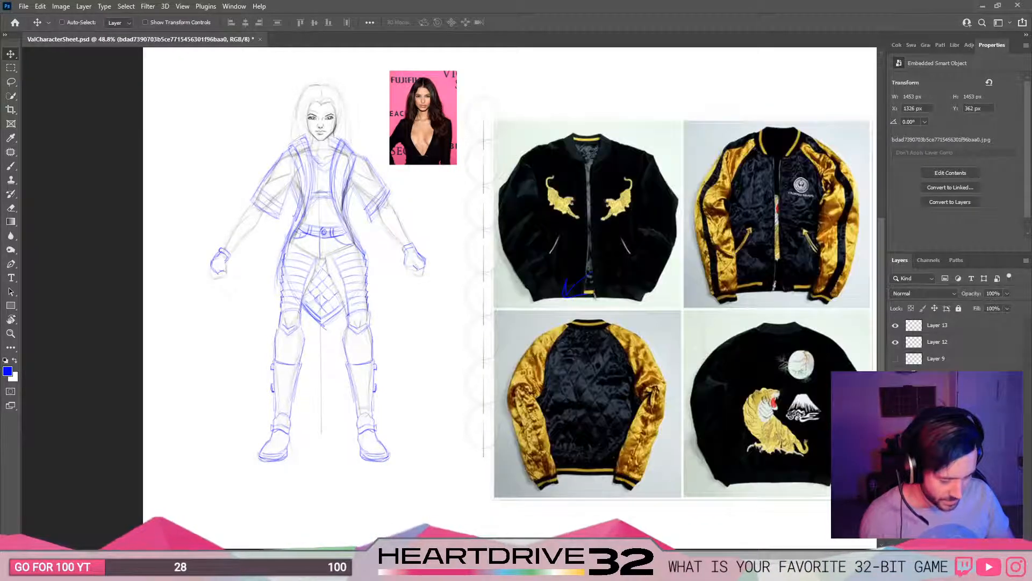
Step: Scale both jacket images down together to about 835 px wide and move them to the upper right of the canvas
key("ctrl+t")
left_click_drag(490, 118, 653, 280)
left_click_drag(724, 316, 686, 125)
key("Return")
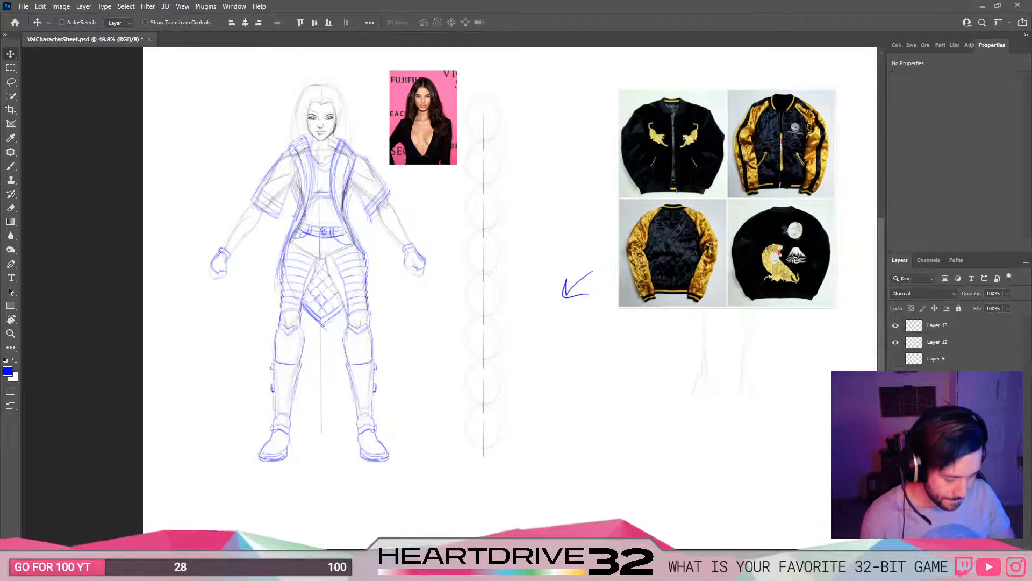
Step: Move the four-jacket image off the tiger jacket photo to just below it and save the document
mouse_move(710, 206)
left_mouse_down()
mouse_move(569, 433)
mouse_move(493, 266)
mouse_move(505, 298)
left_mouse_up()
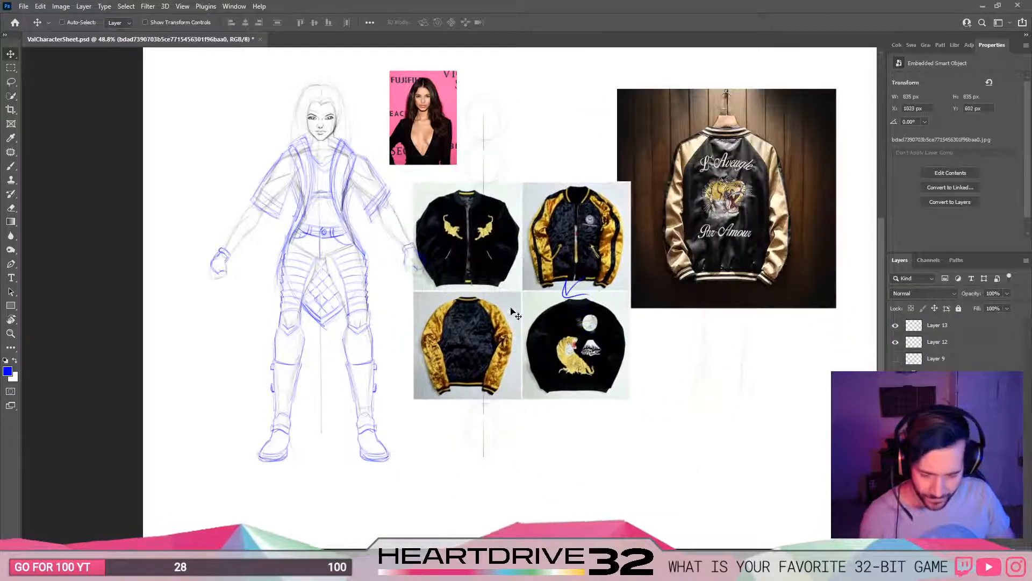
left_click_drag(424, 317, 387, 297)
left_click_drag(548, 338, 655, 455)
left_click_drag(442, 311, 545, 325)
key("ctrl+s")
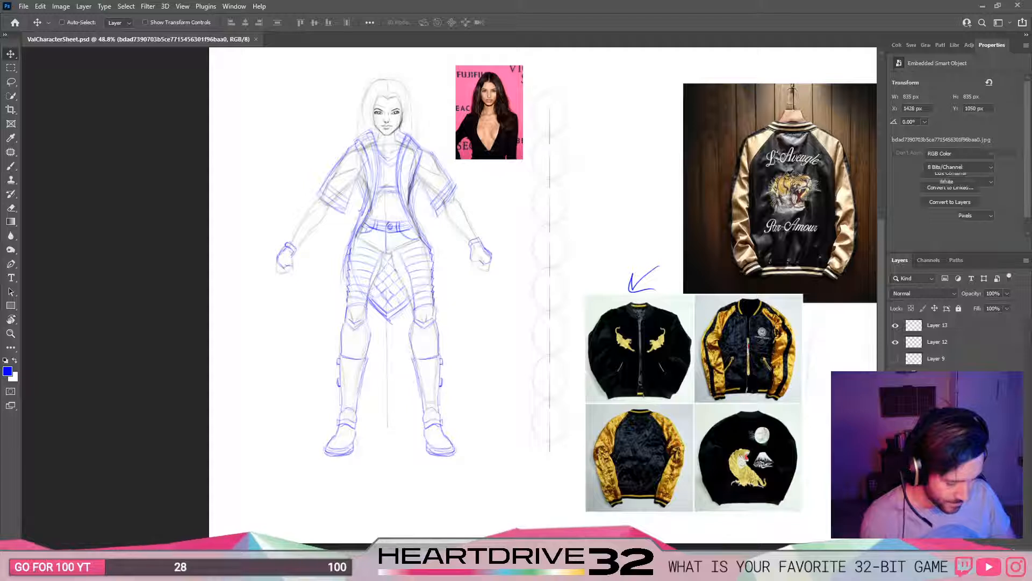
Step: Create a new blank layer and move it up in the layer stack to just below Layer 9
left_click(937, 435)
key("ctrl+shift+alt+n")
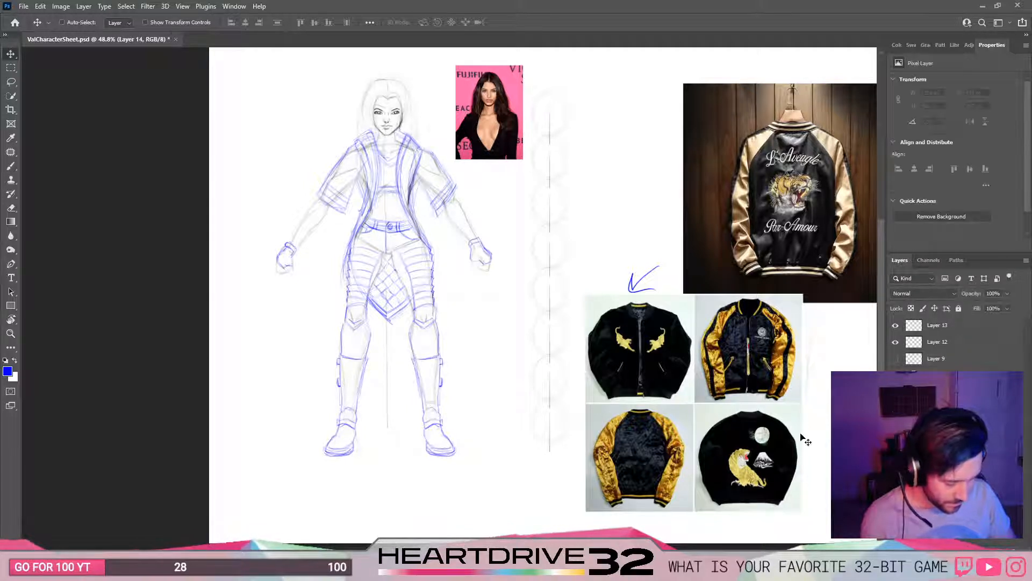
left_click(937, 451)
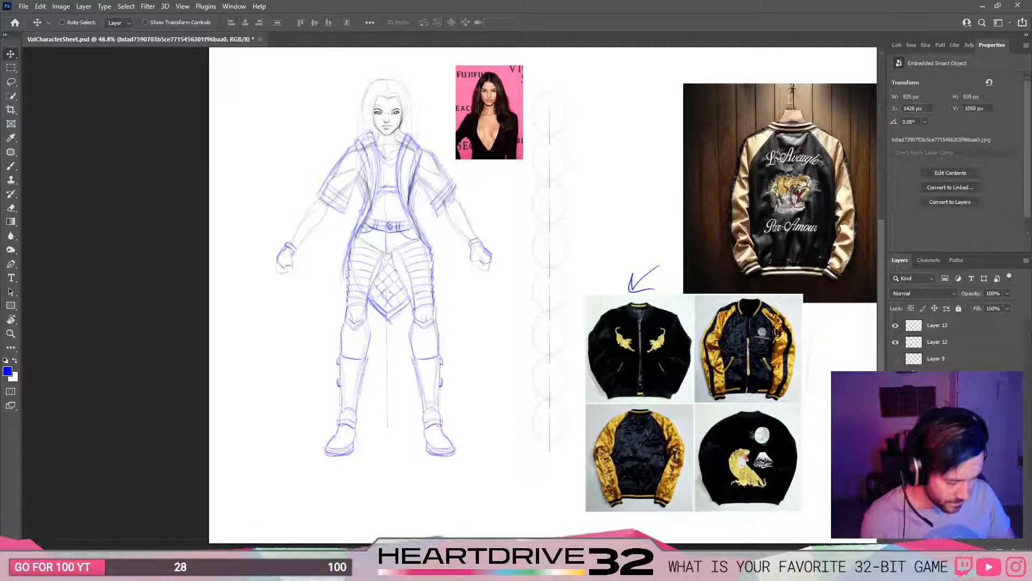
left_click(937, 435)
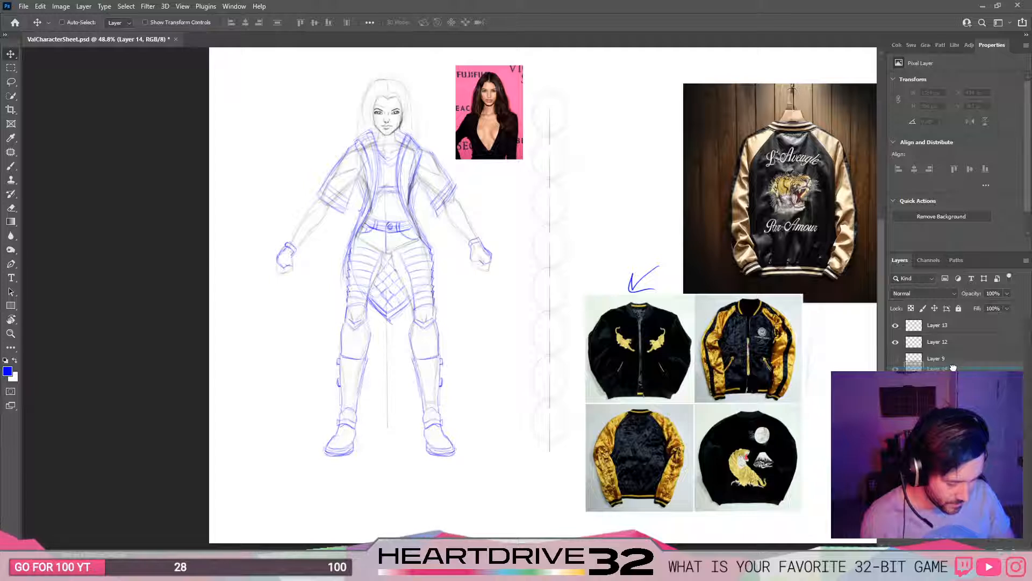
left_click_drag(953, 368, 953, 370)
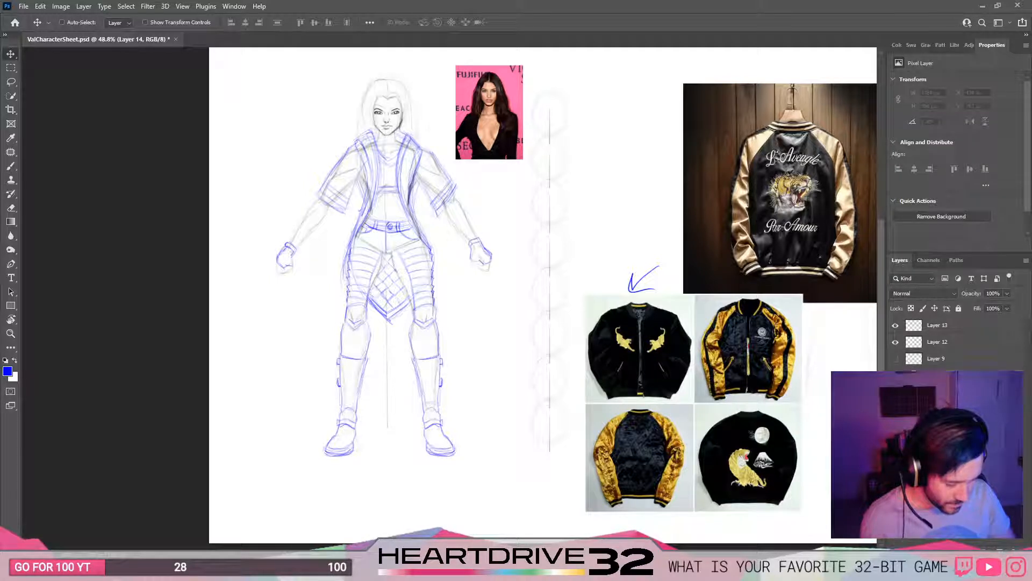
Step: Group the jacket reference layers as "Inspo", save the document and make the new blank layer active
left_click(937, 452)
left_click(937, 469, "shift")
key("ctrl+g")
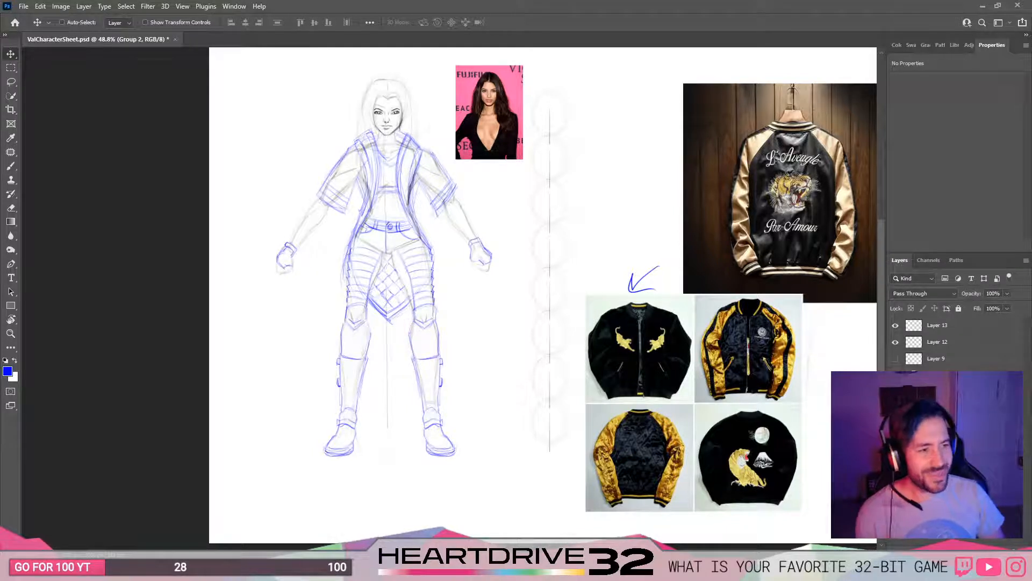
type("Inspo")
key("Return")
key("ctrl+s")
left_click(938, 392)
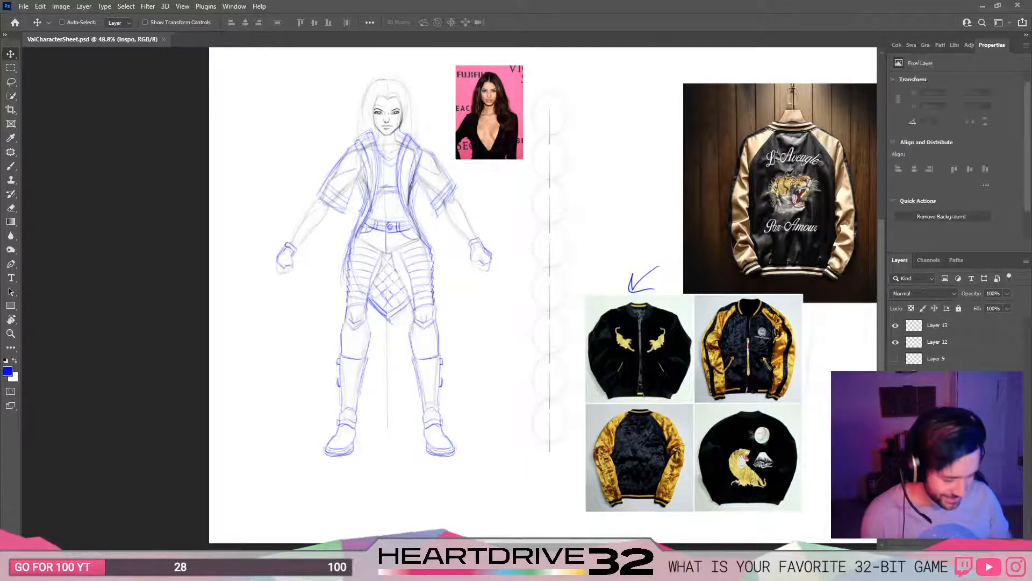
Step: Sample the skin tone from the woman's portrait reference with the Brush tool and enlarge the brush to 100 px
mouse_move(530, 367)
left_mouse_down()
mouse_move(520, 396)
mouse_move(562, 399)
left_mouse_up()
key("b")
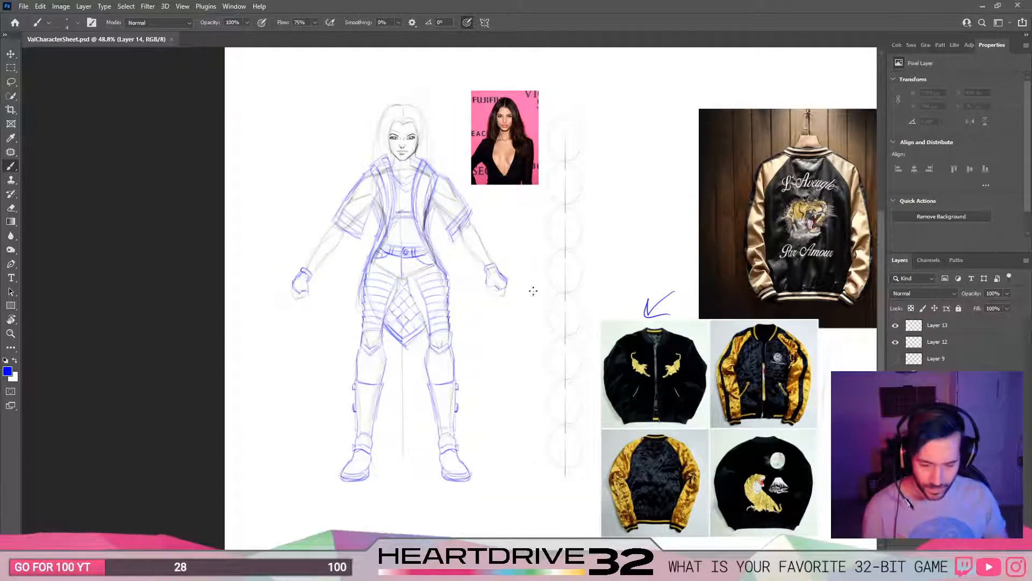
scroll(511, 191, "up", 2)
scroll(511, 161, "up", 2)
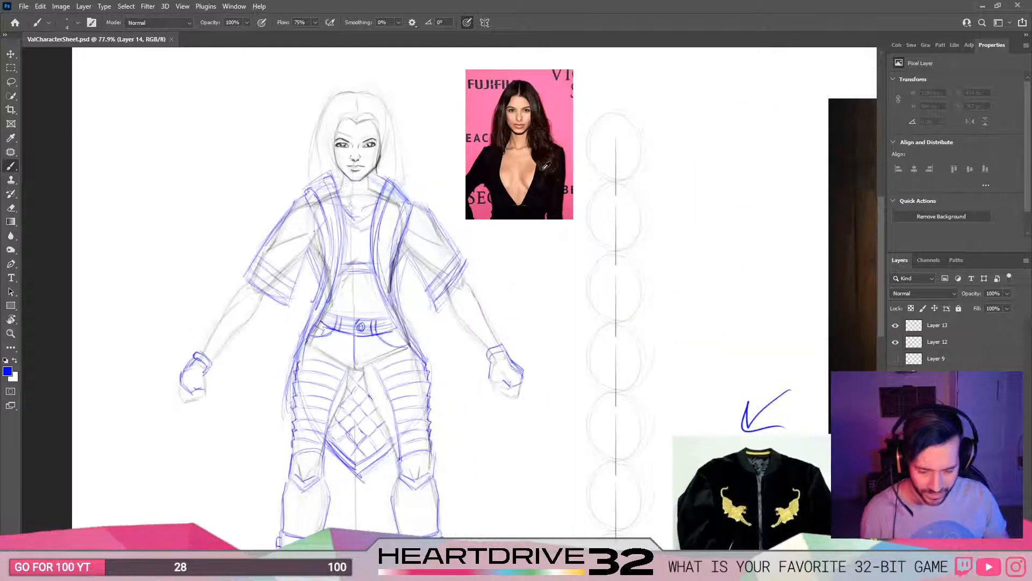
left_click(508, 162, "alt")
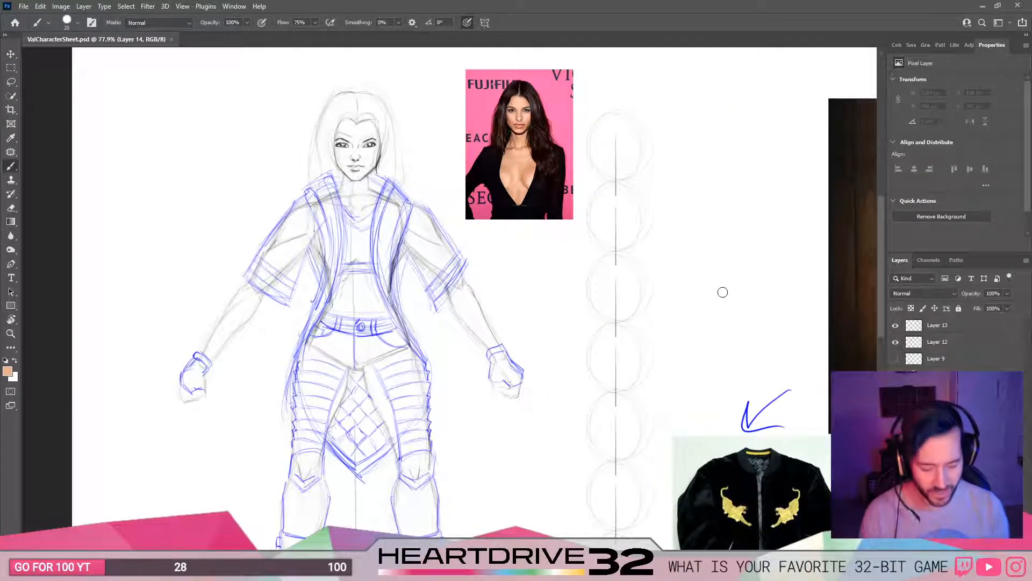
key("bracketright")
key("bracketright")
key("bracketright")
key("bracketright")
key("bracketright")
key("bracketright")
key("bracketright")
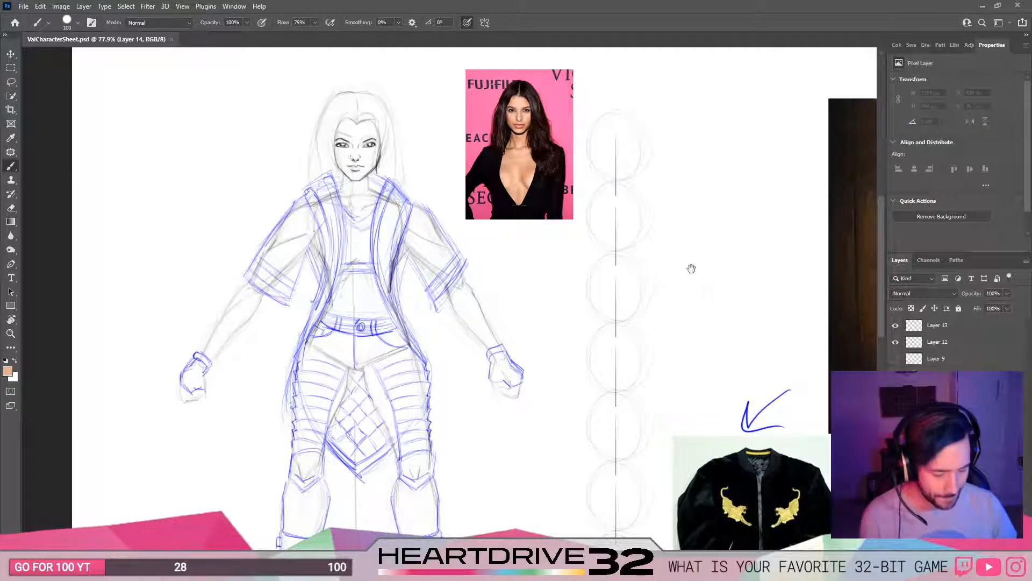
Step: Paint a round skin-tone swatch about 149 × 139 px in the empty area between the portrait and the tiger jacket photo
left_click_drag(689, 268, 688, 313)
scroll(687, 312, "down", 3)
scroll(584, 330, "down", 2)
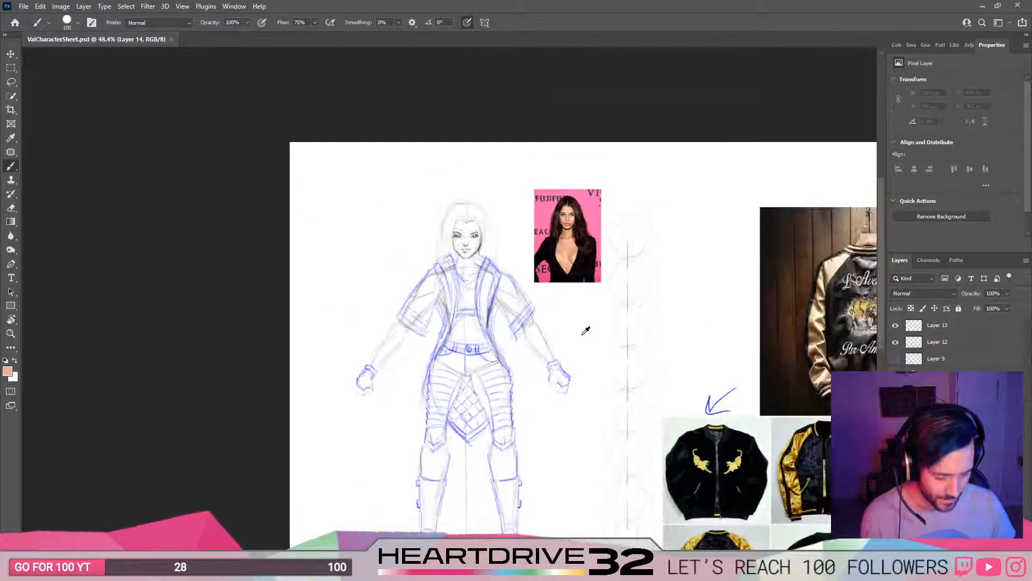
left_click_drag(637, 370, 580, 264)
key("ctrl+shift+alt+n")
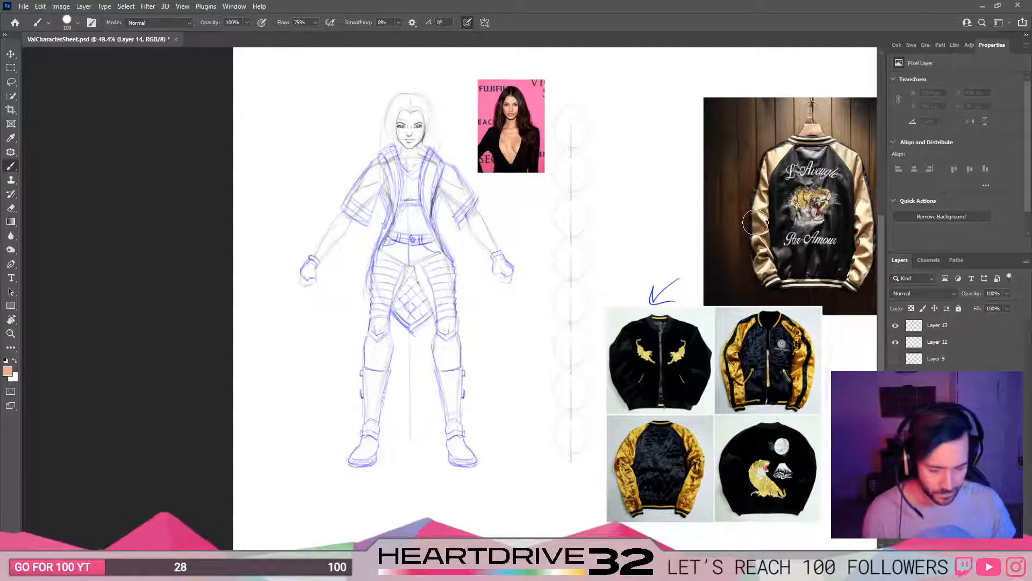
left_click_drag(623, 103, 625, 92)
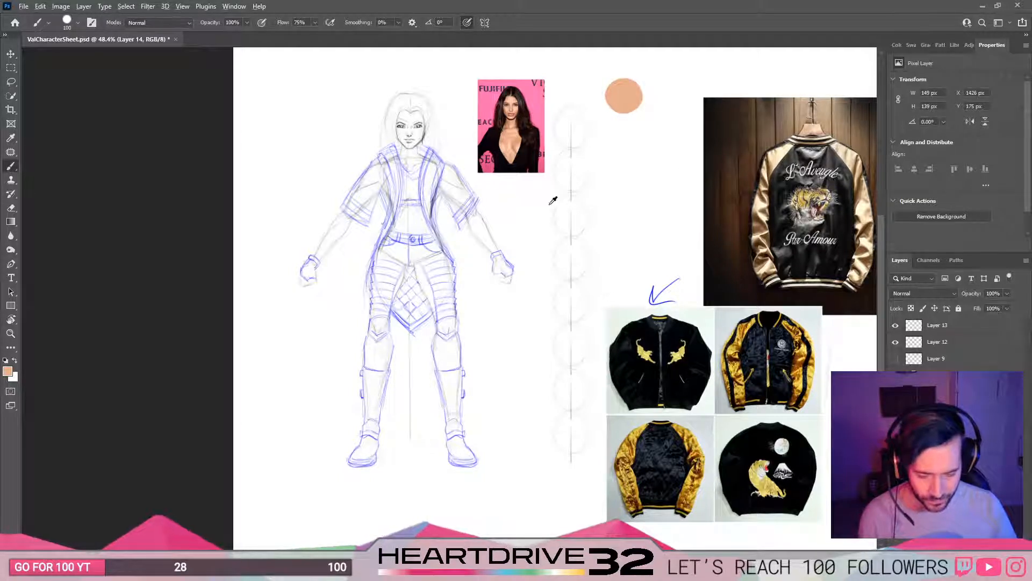
mouse_move(603, 293)
left_mouse_down()
mouse_move(582, 283)
mouse_move(592, 295)
left_mouse_up()
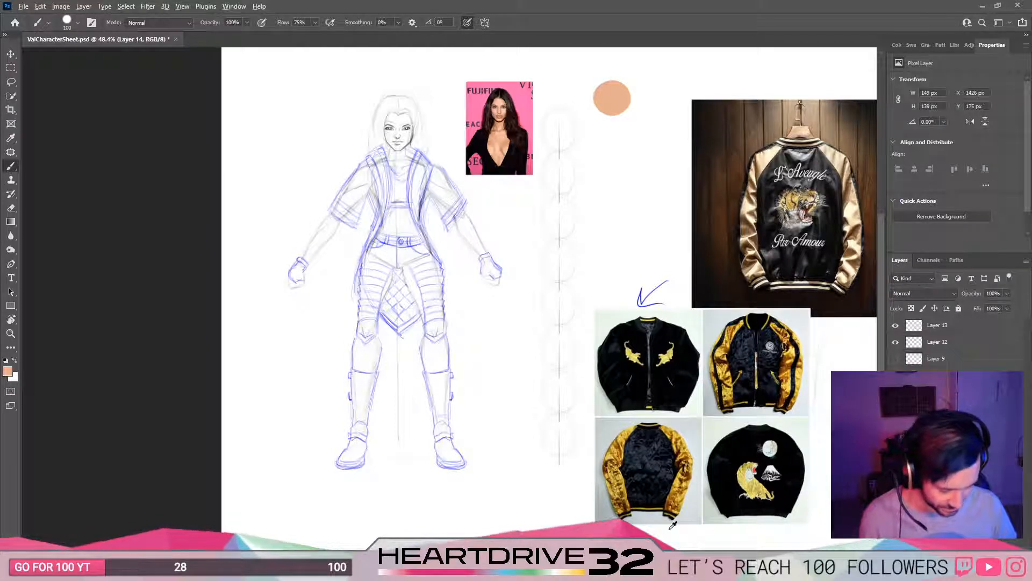
Step: Sample the cream sleeve and dark grey body of the tiger jacket photo and paint a round swatch of each beside the skin tone
left_click(747, 206, "alt")
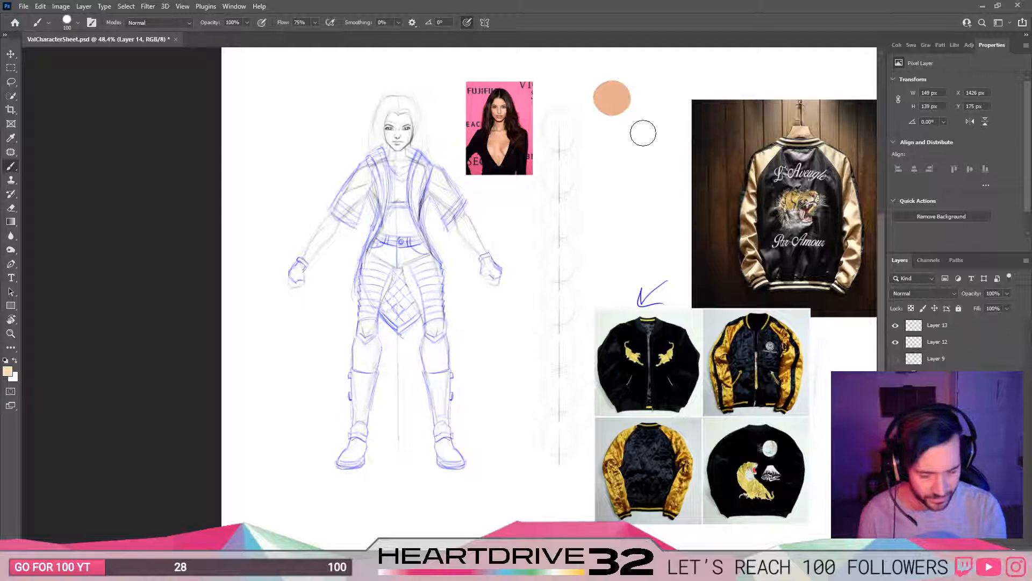
mouse_move(643, 133)
left_mouse_down()
mouse_move(637, 105)
mouse_move(653, 105)
left_mouse_up()
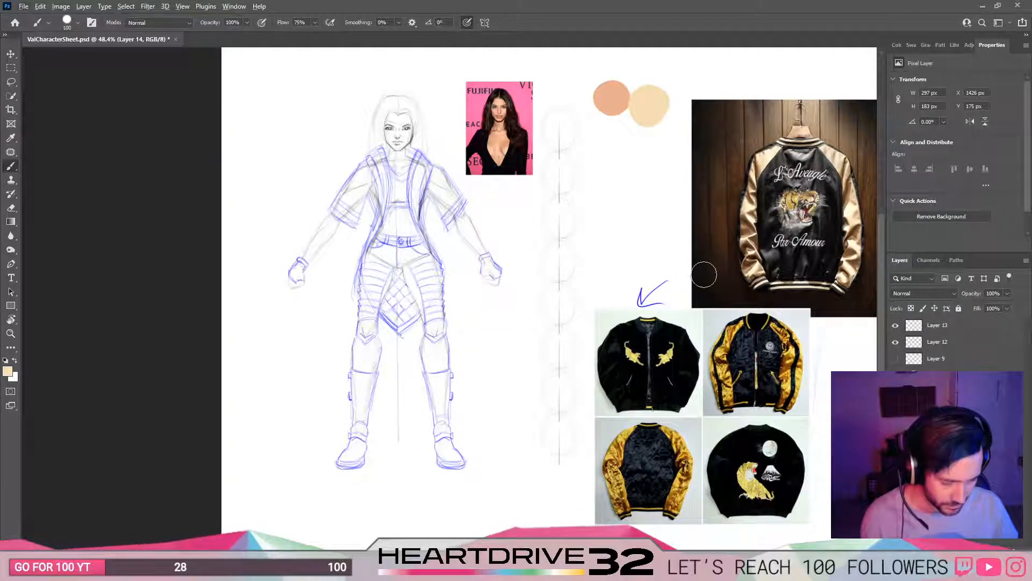
left_click_drag(617, 292, 610, 294)
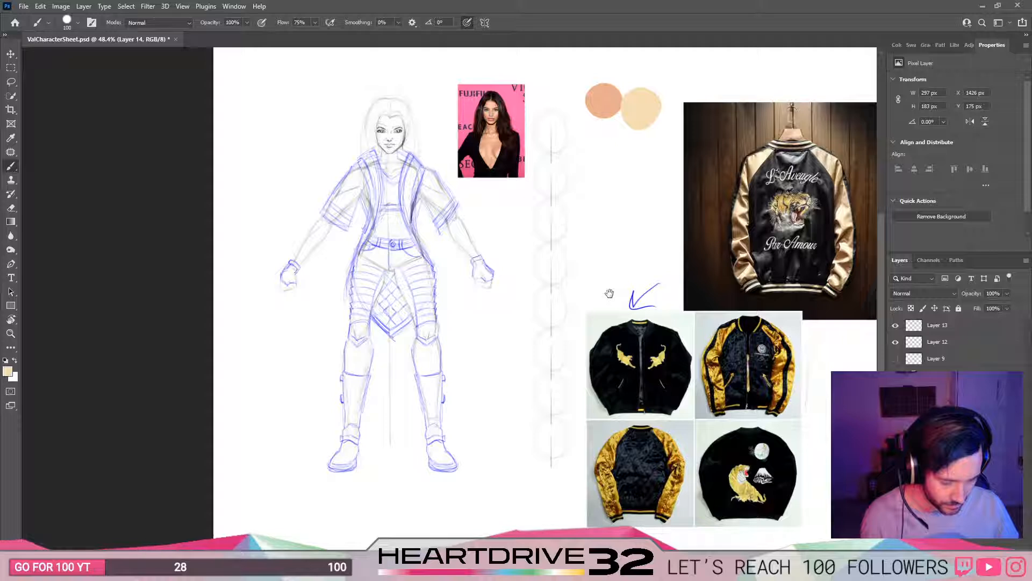
left_click(758, 222, "alt")
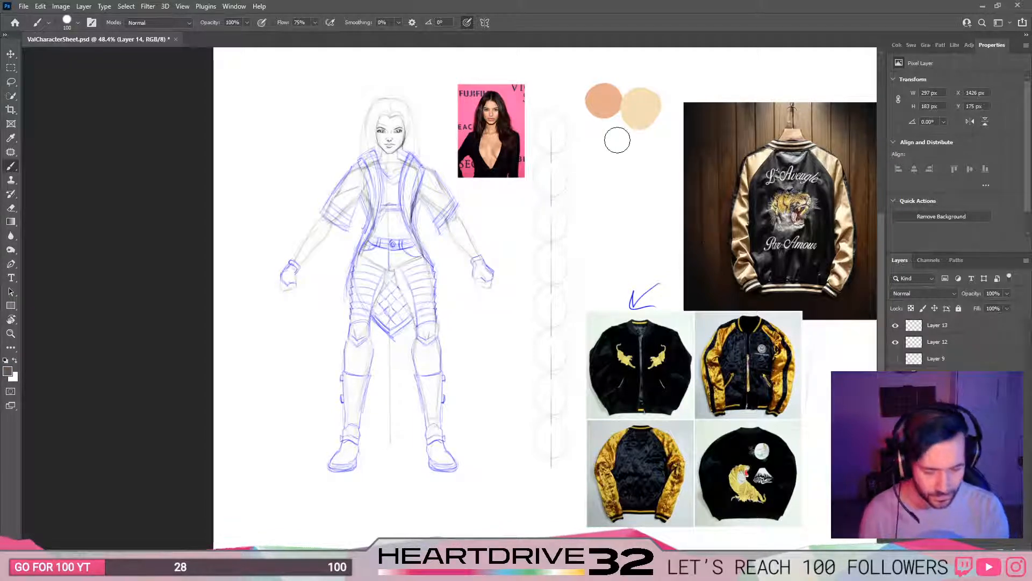
mouse_move(618, 140)
left_mouse_down()
mouse_move(621, 131)
mouse_move(626, 155)
left_mouse_up()
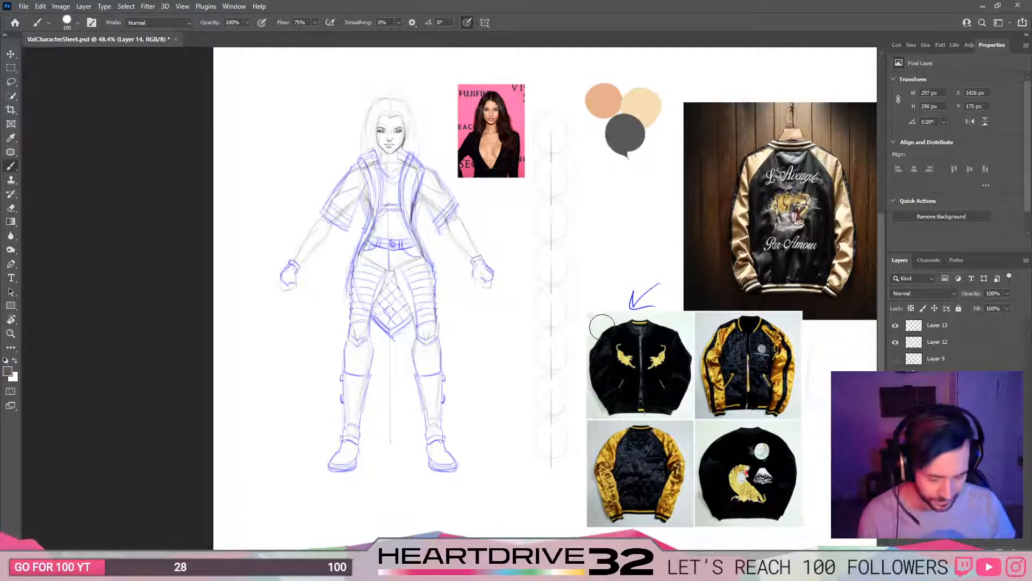
Step: Sample the dark navy from the back of the gold-sleeved jacket and paint a swatch overlapping the grey one
mouse_move(557, 331)
left_mouse_down()
mouse_move(573, 330)
mouse_move(561, 347)
left_mouse_up()
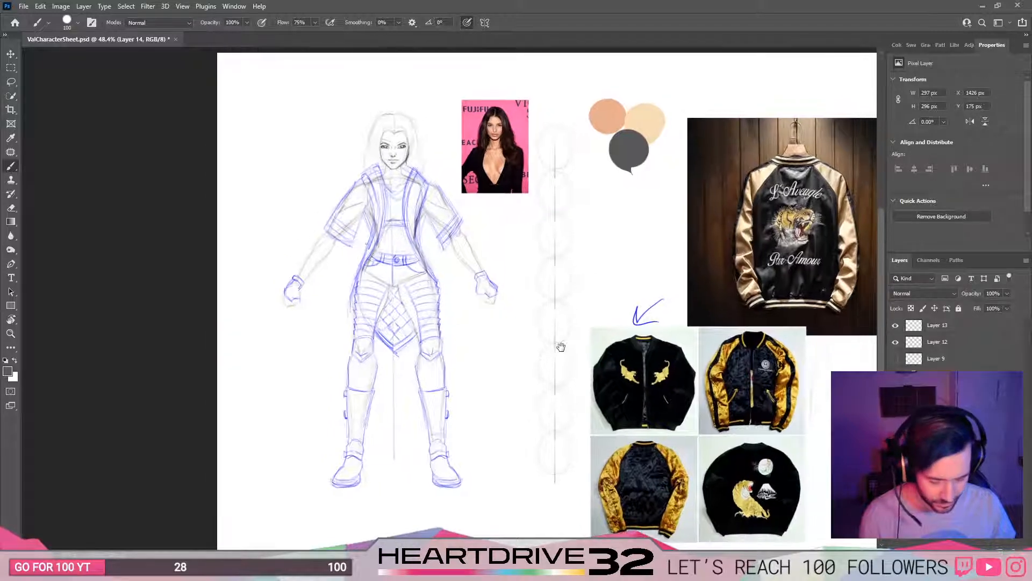
left_click(640, 474, "alt")
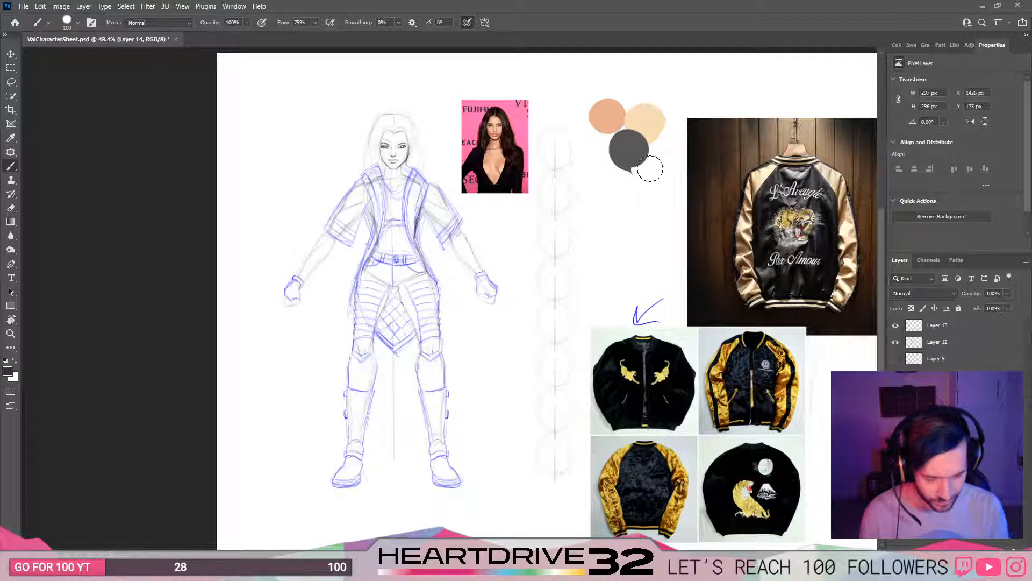
mouse_move(650, 169)
left_mouse_down()
mouse_move(655, 177)
mouse_move(668, 162)
left_mouse_up()
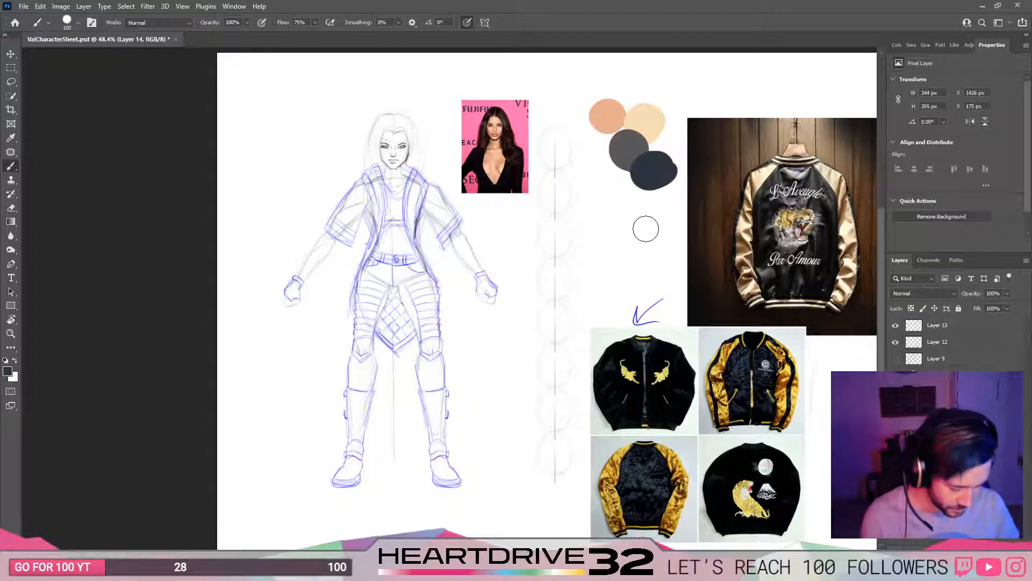
Step: Try a dark navy stroke with a smaller brush on the quilted panel between the character's thighs, and undo it
mouse_move(568, 289)
left_mouse_down()
mouse_move(590, 284)
mouse_move(555, 293)
left_mouse_up()
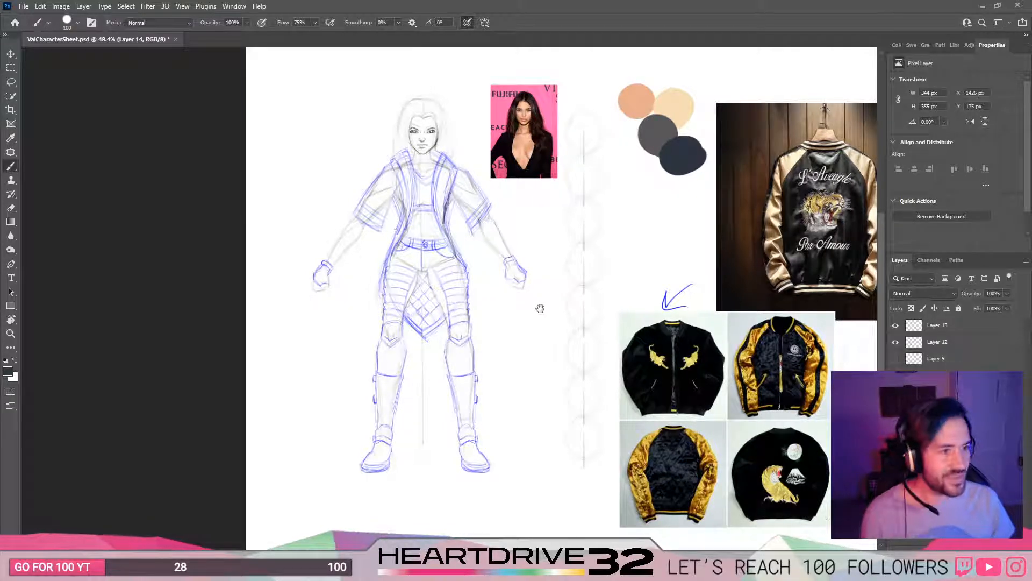
mouse_move(539, 308)
left_mouse_down()
mouse_move(567, 302)
mouse_move(586, 319)
mouse_move(537, 344)
mouse_move(489, 346)
left_mouse_up()
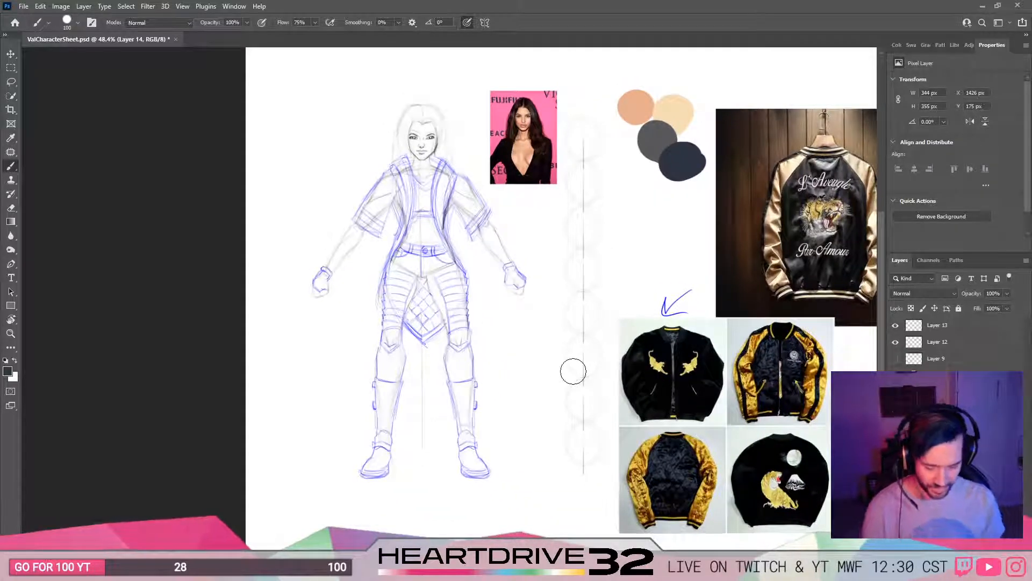
key("bracketleft")
key("bracketleft")
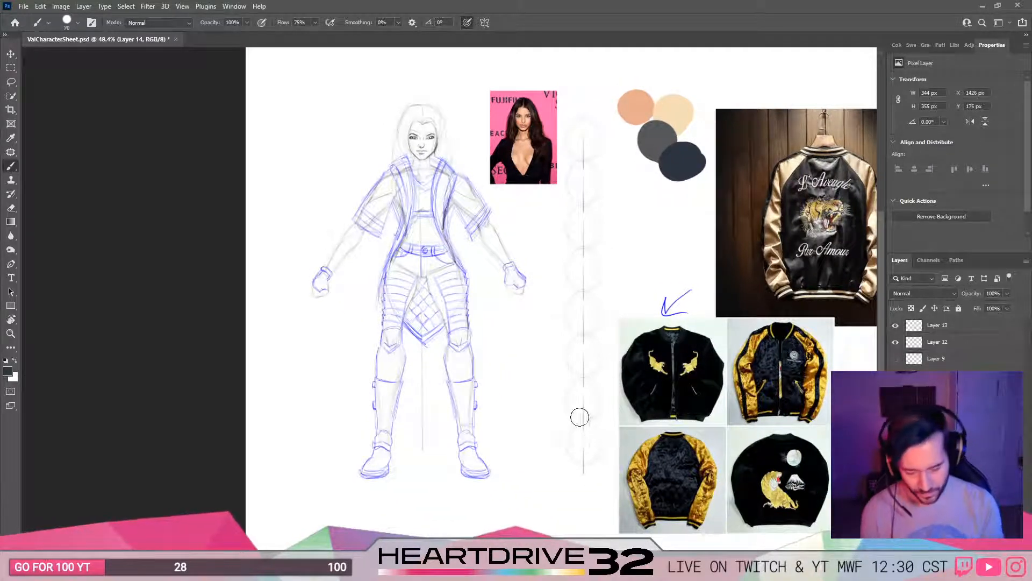
key("bracketleft")
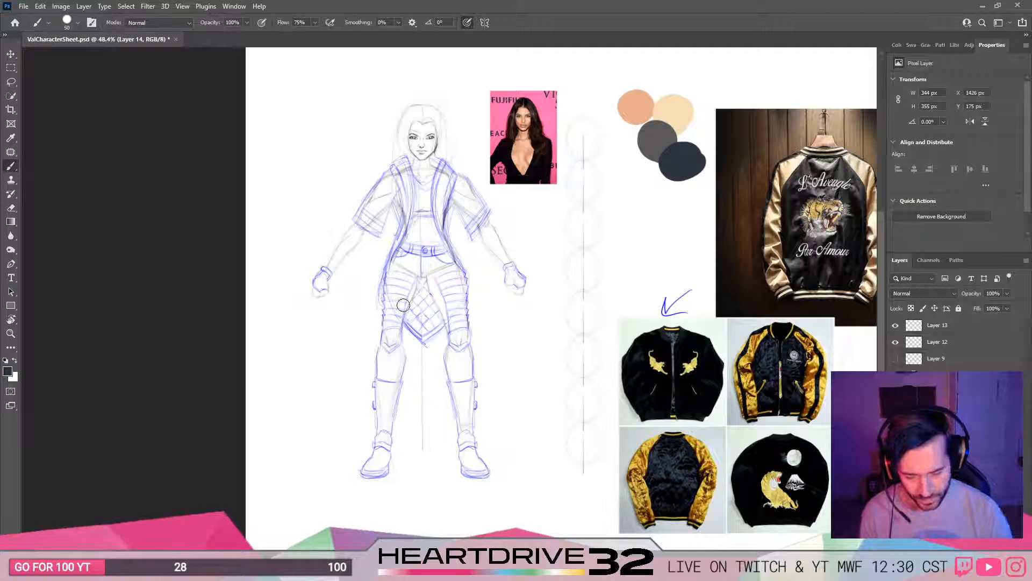
left_click_drag(414, 320, 421, 322)
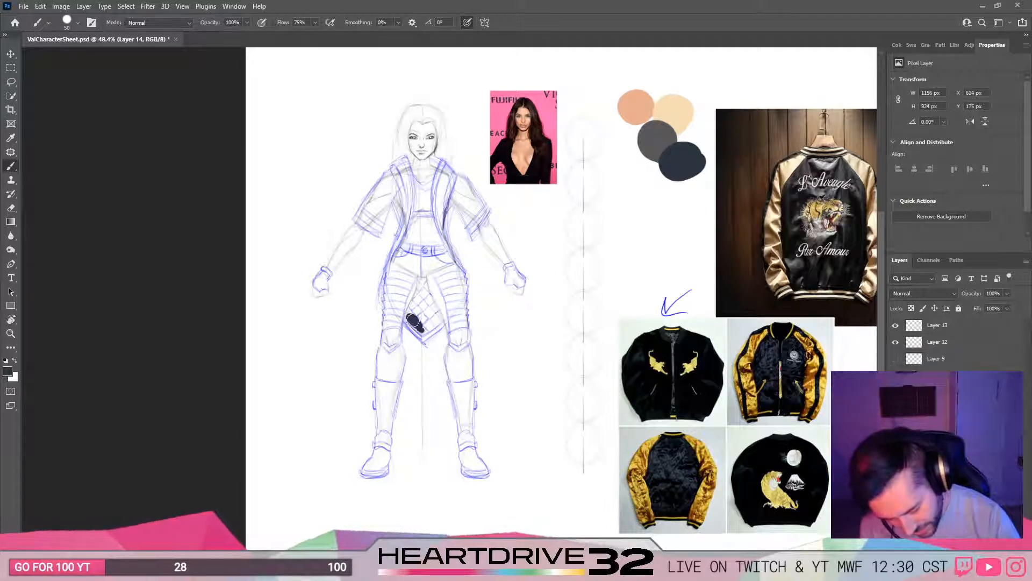
scroll(422, 341, "up", 4)
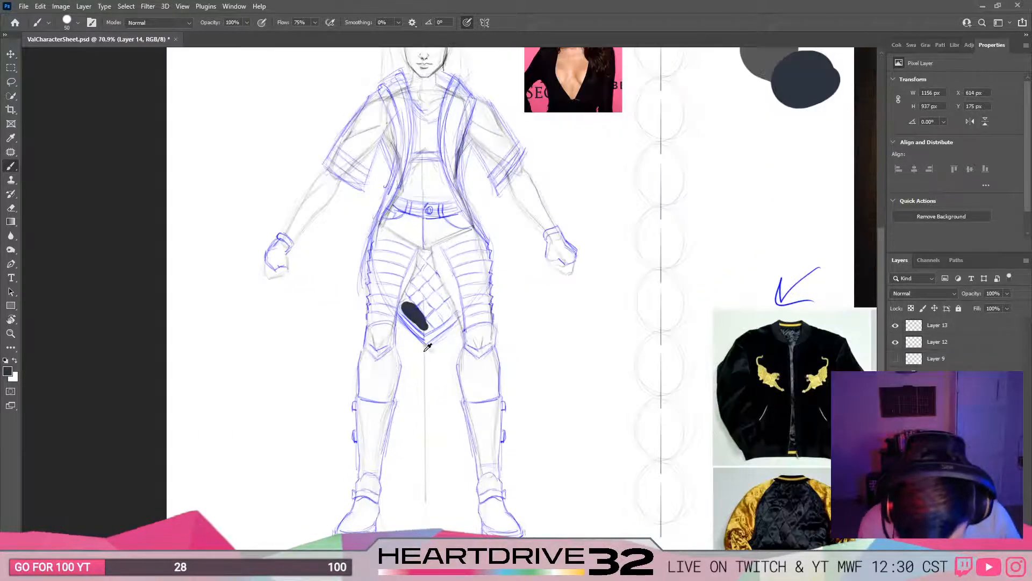
scroll(428, 346, "up", 1)
scroll(427, 347, "down", 3)
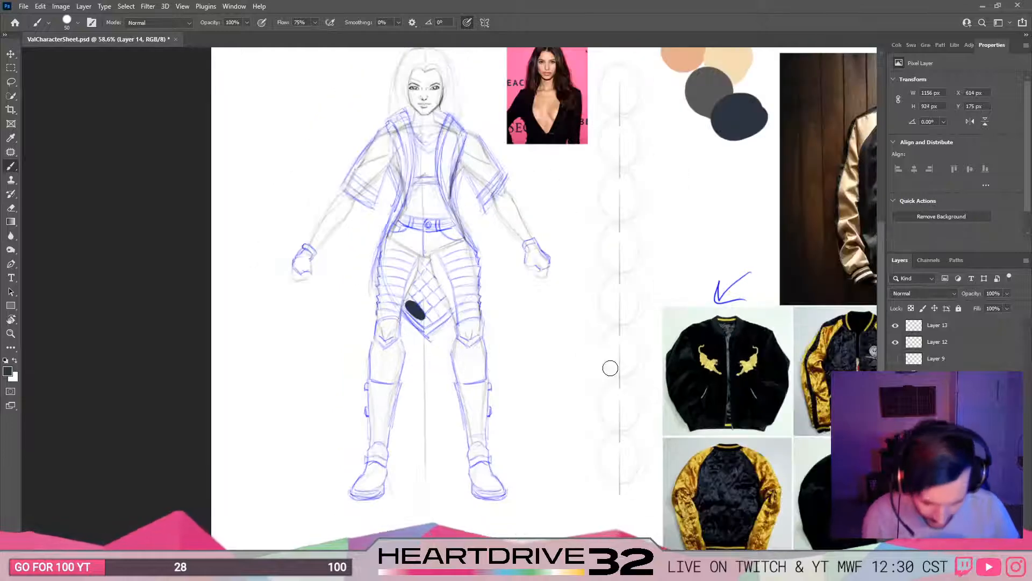
key("ctrl+z")
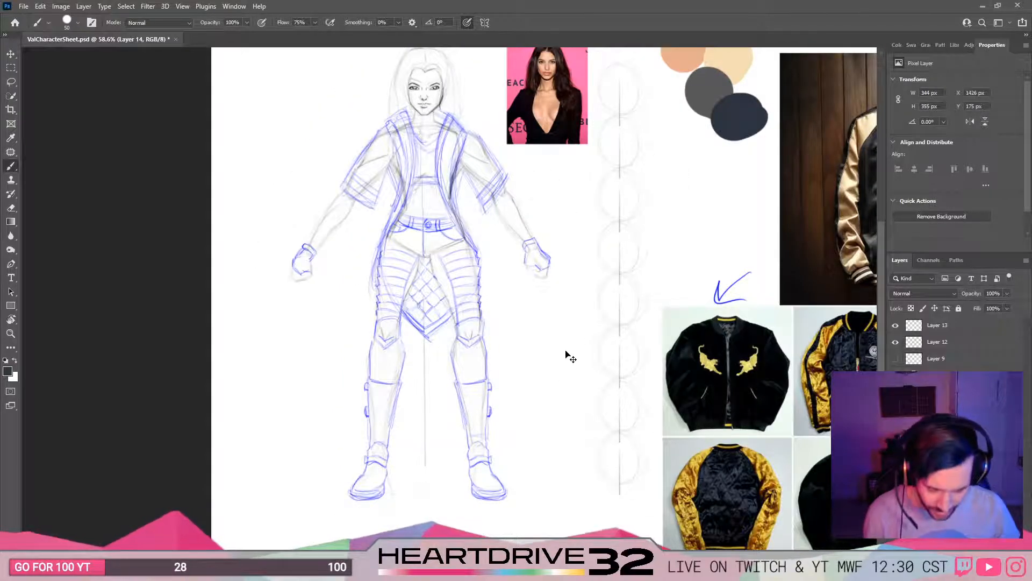
Step: Toggle the visibility of Layer 12 and Layer 13 to check which sketch lines each one holds
left_click(938, 342)
left_click(896, 342)
left_click(895, 342)
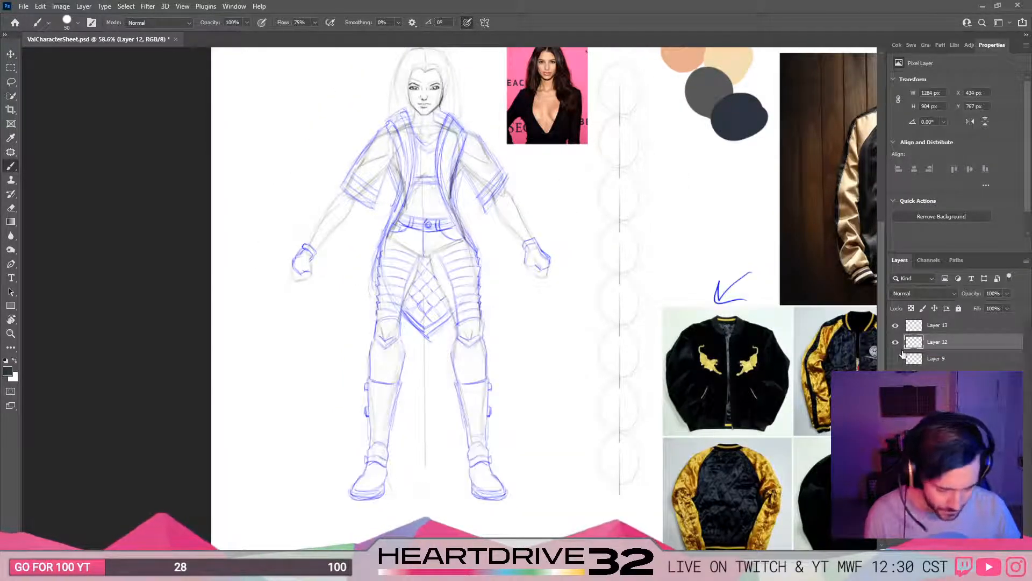
left_click(895, 325)
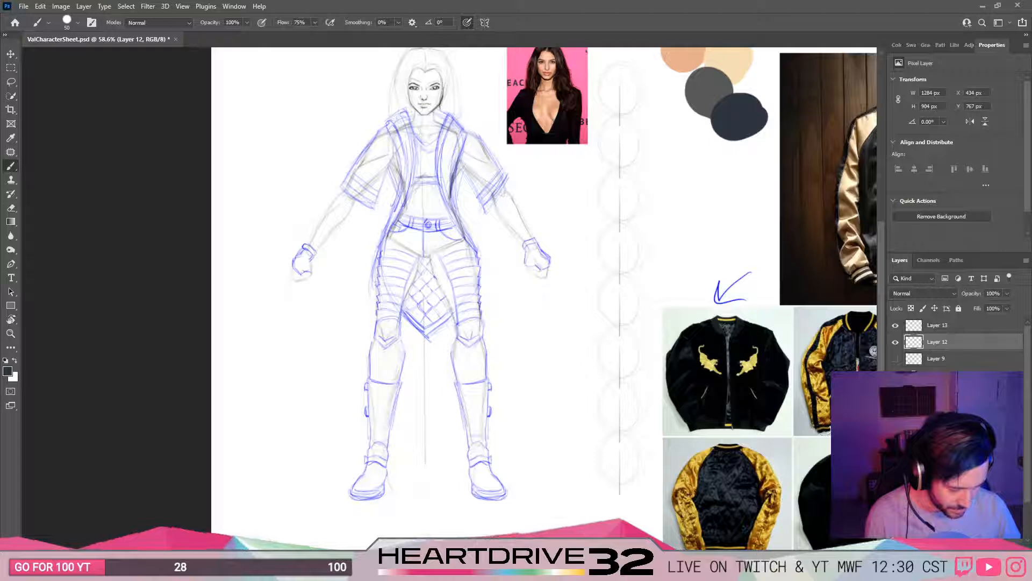
left_click(947, 370)
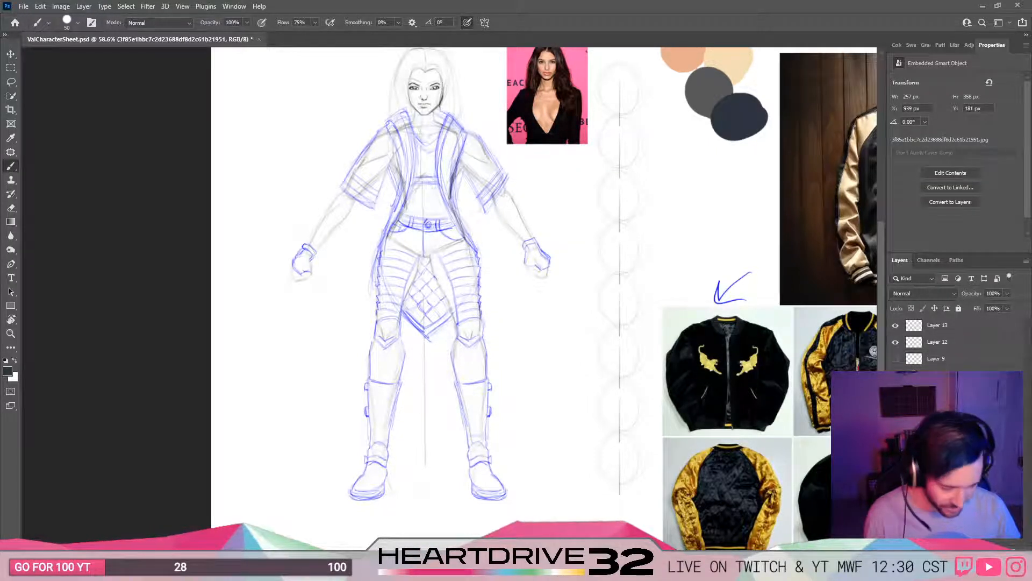
left_click(947, 370)
left_click(895, 342)
left_click(895, 342)
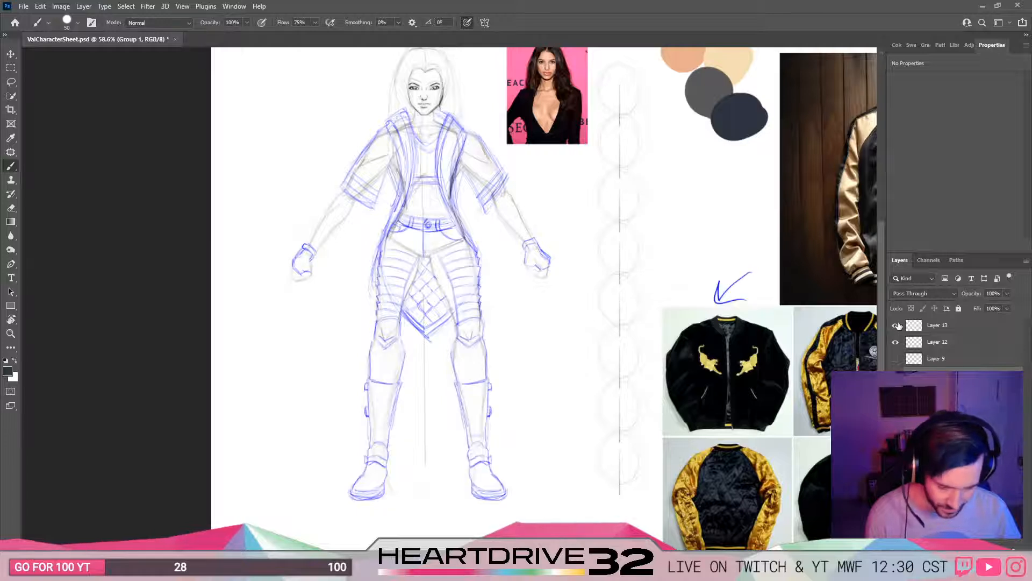
left_click(895, 325)
left_click(895, 325)
Step: Move Layer 12 and Layer 13 together into Group 1, check the group's contents and collapse it
left_click(930, 342)
left_click(934, 327, "shift")
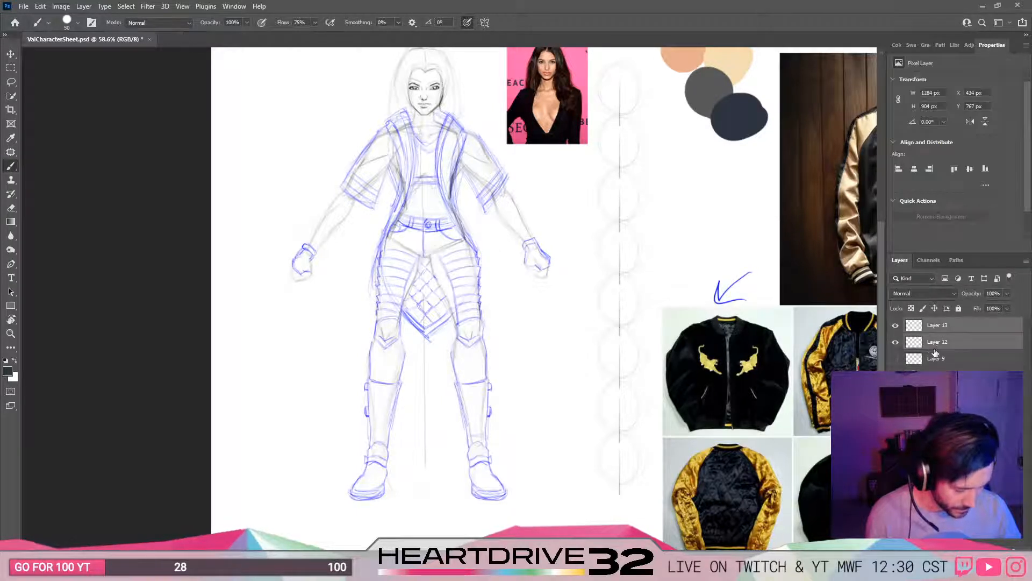
mouse_move(933, 348)
left_mouse_down()
mouse_move(934, 379)
mouse_move(942, 354)
mouse_move(929, 354)
left_mouse_up()
left_click(907, 340)
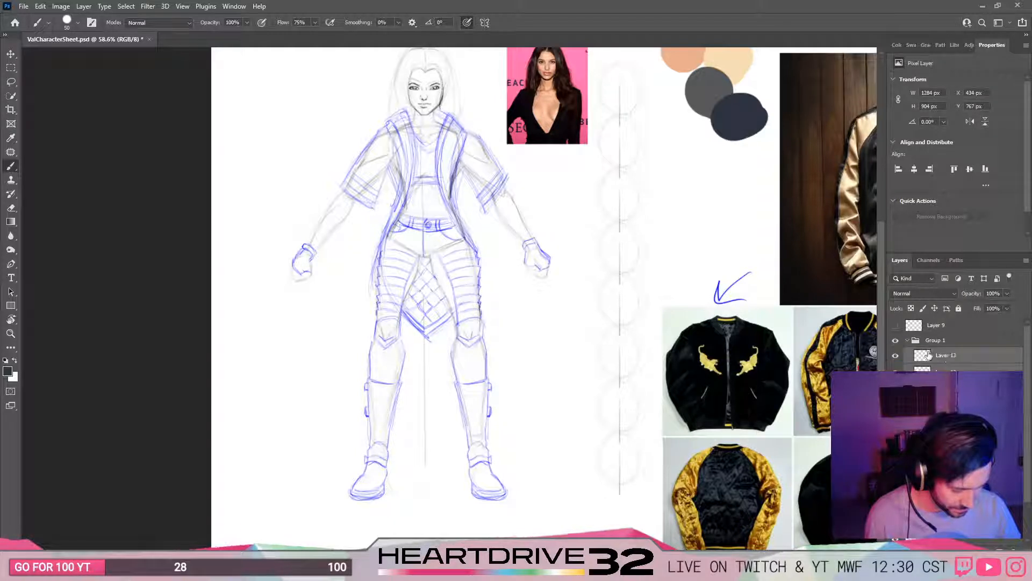
left_click(909, 341)
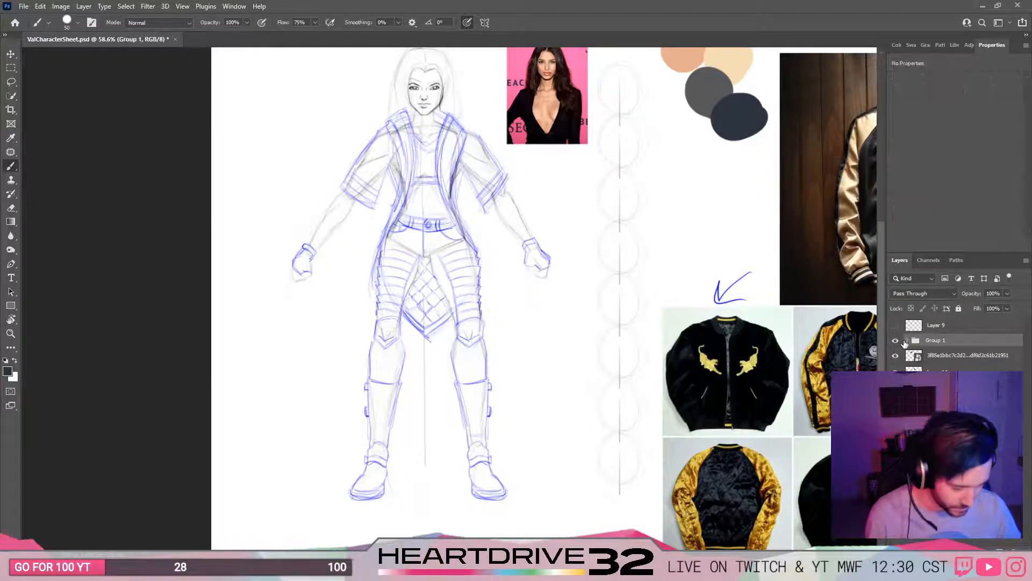
left_click(906, 341)
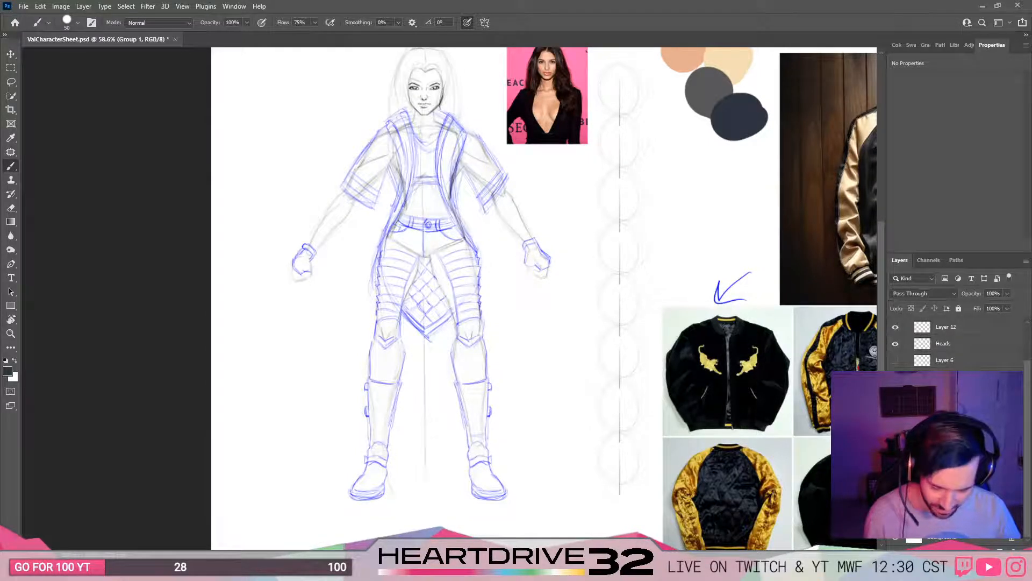
scroll(927, 361, "up", 3)
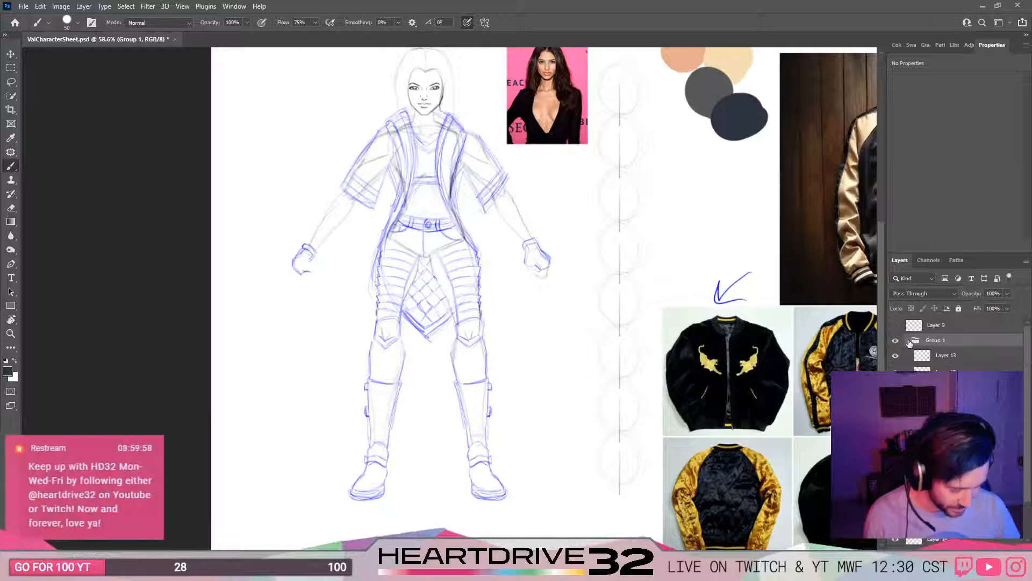
left_click(908, 341)
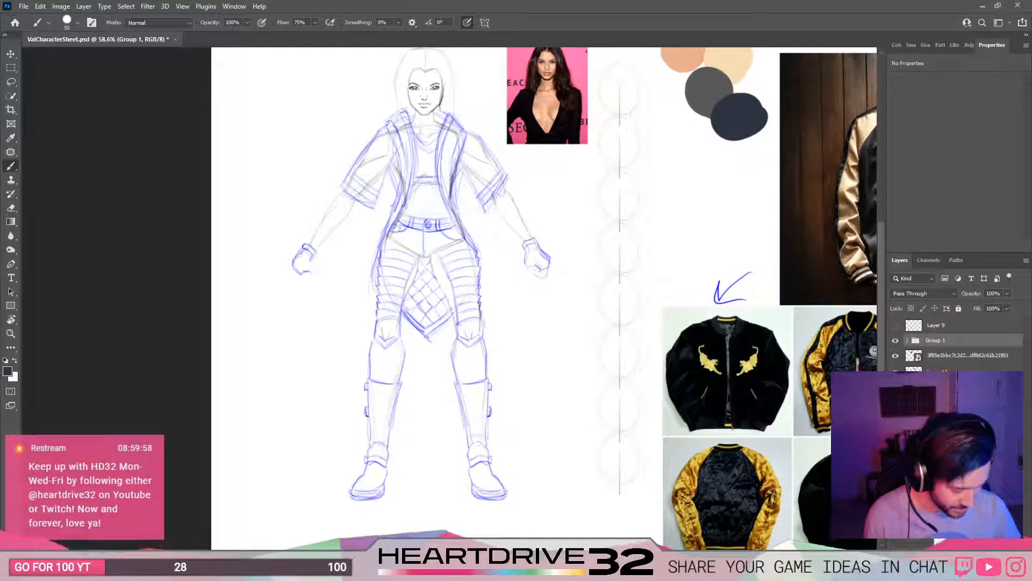
Step: Add a dark Color Overlay effect to Group 1 to recolour the blue sketch lines
left_click(440, 213)
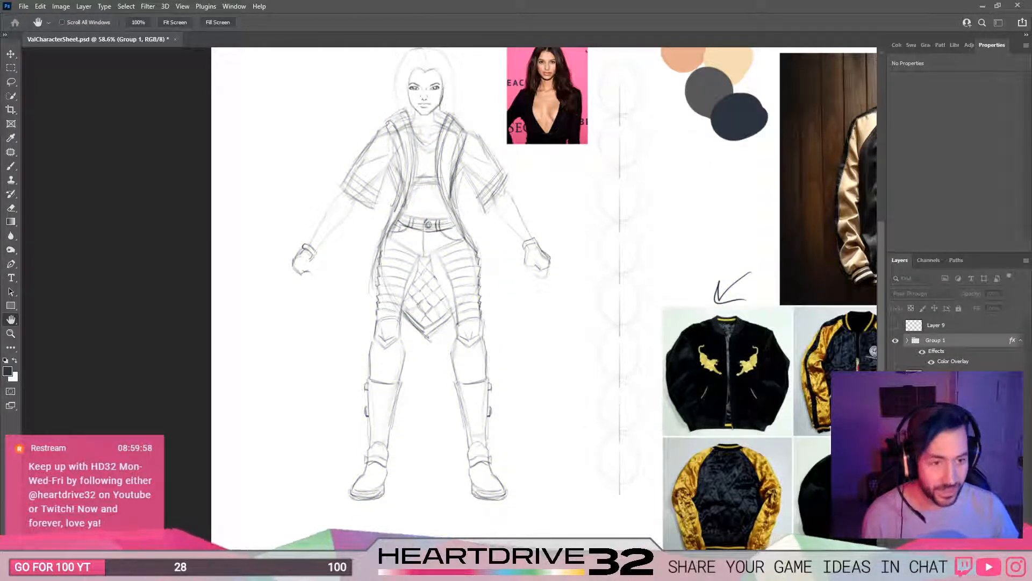
Step: Collapse the effects list of Group 1, select Layer 14 and save the document
left_click(825, 39)
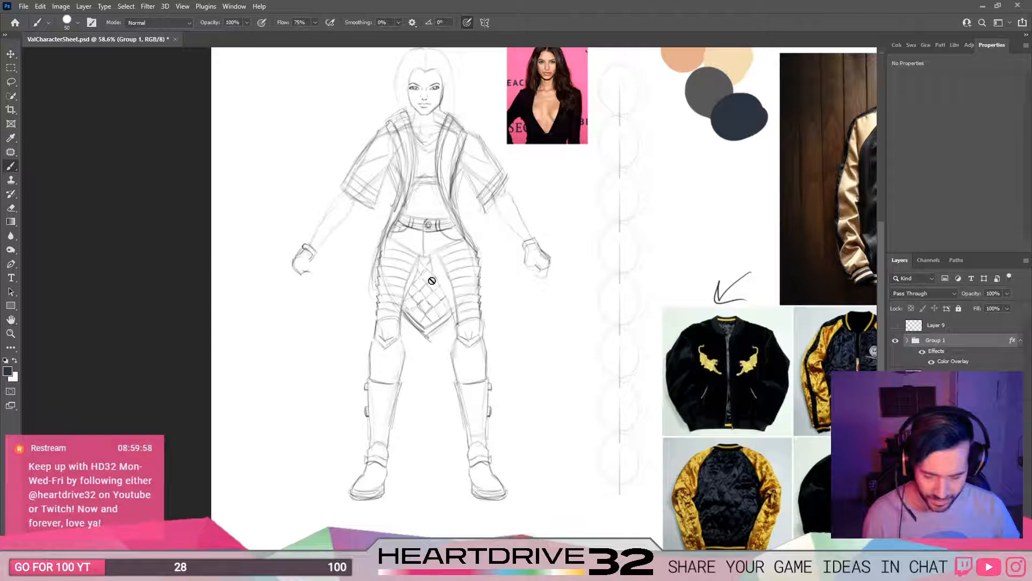
left_click(1020, 339)
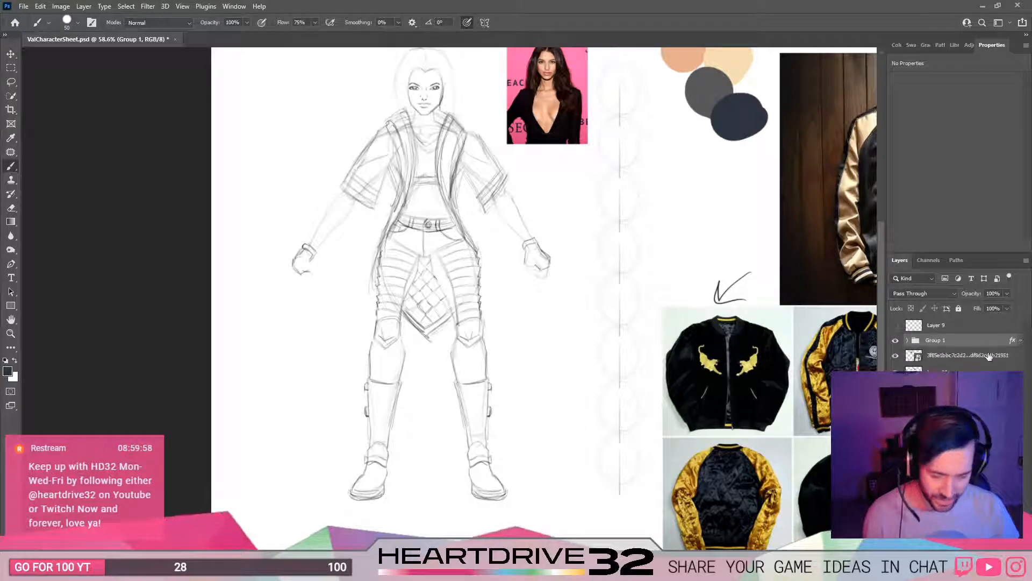
left_click(953, 408)
key("v")
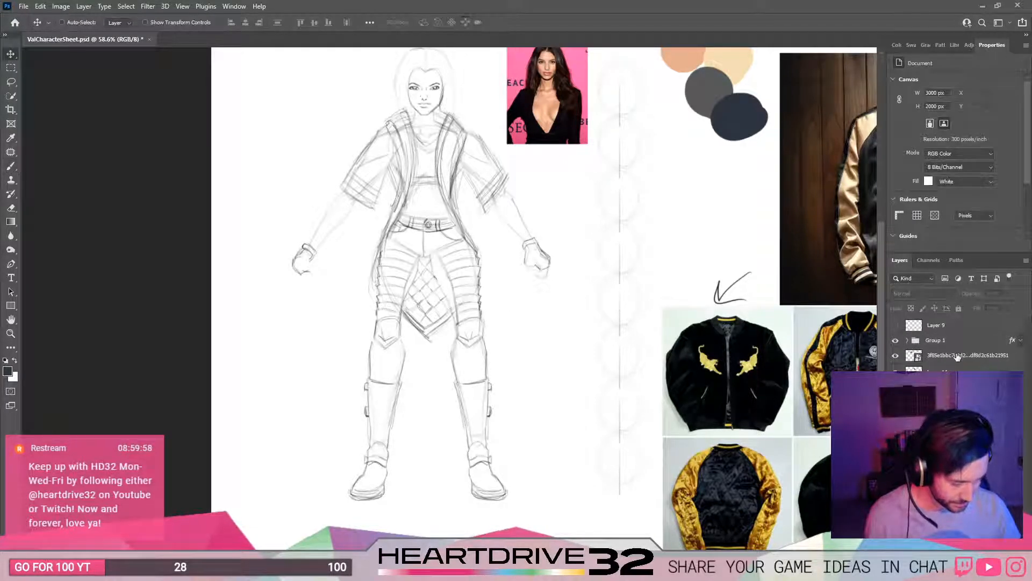
key("ctrl+s")
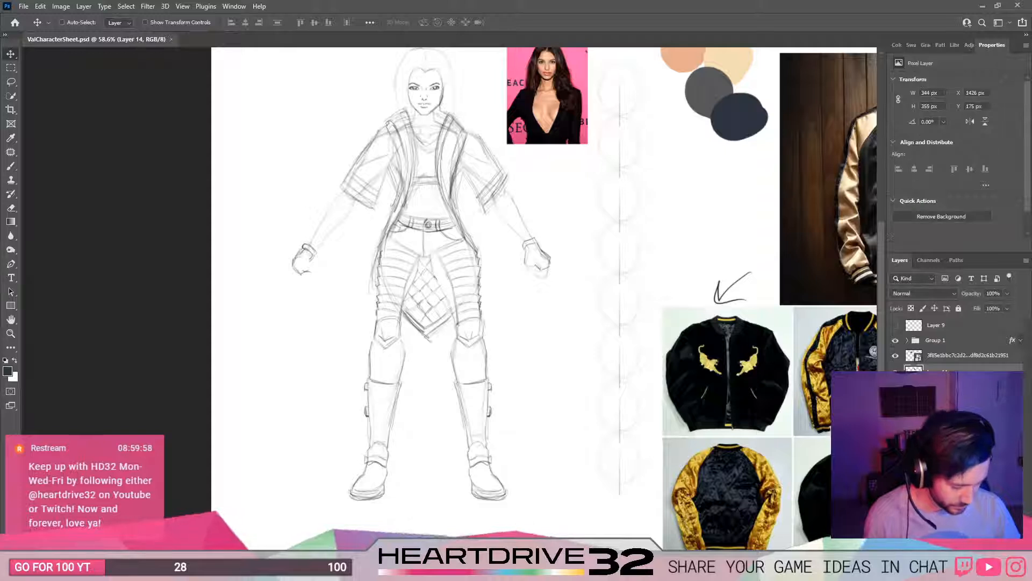
Step: Check the contents of Layer 9 by toggling its visibility, and delete the layer
left_click(903, 324)
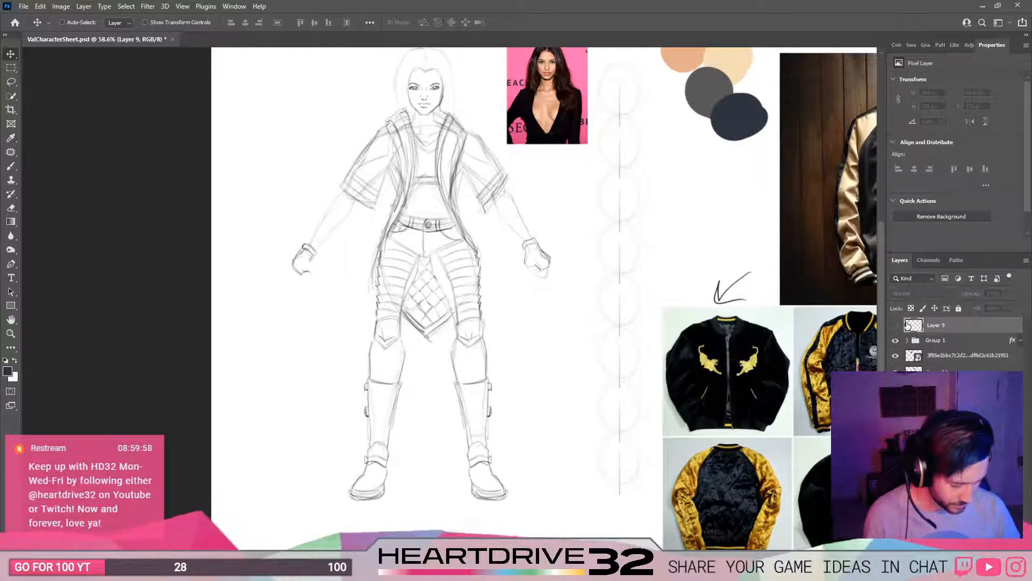
left_click(896, 325)
left_click(895, 324)
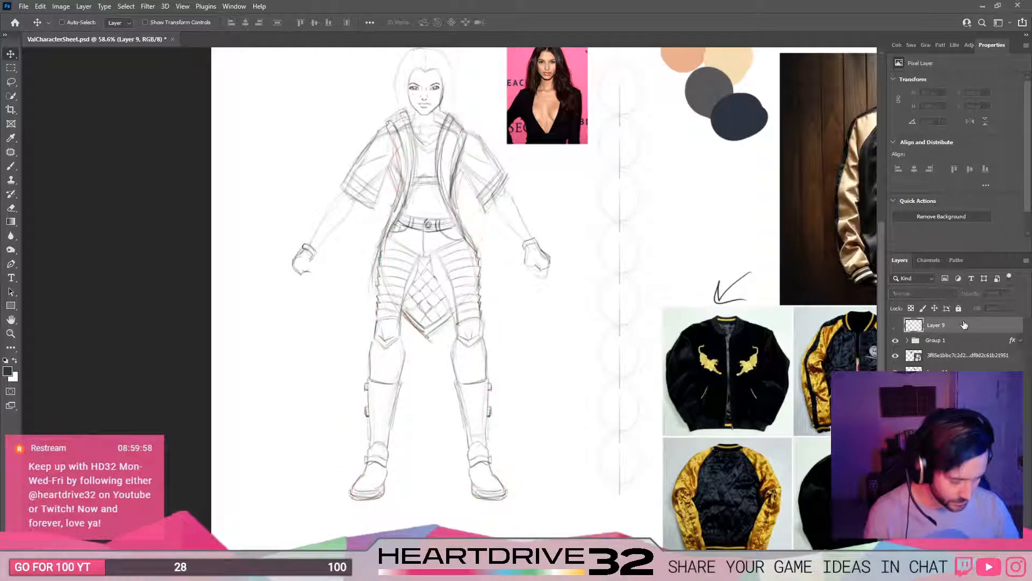
key("Delete")
Step: Toggle Layer 14's visibility to check what it holds, and rename the layer BaseColors
left_click(919, 355)
left_click(895, 355)
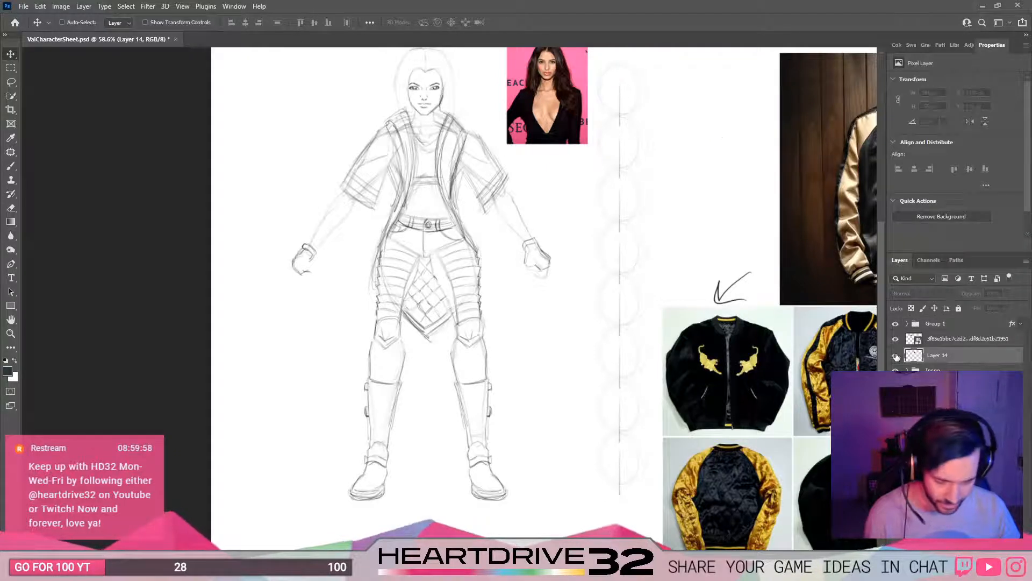
left_click(896, 355)
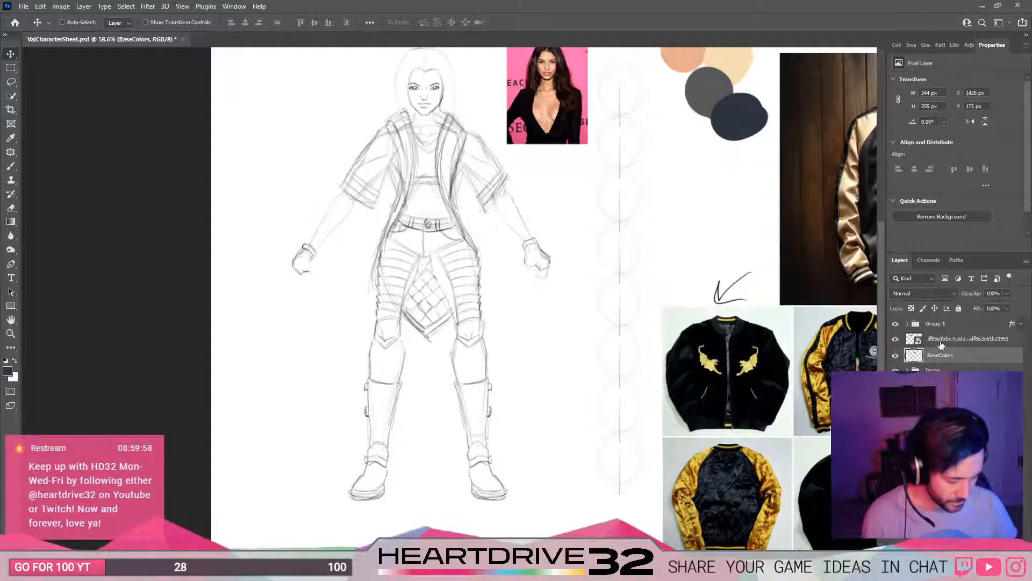
Step: Delete the placed image layer directly above BaseColors and save the document with BaseColors selected
left_click(934, 340)
key("Delete")
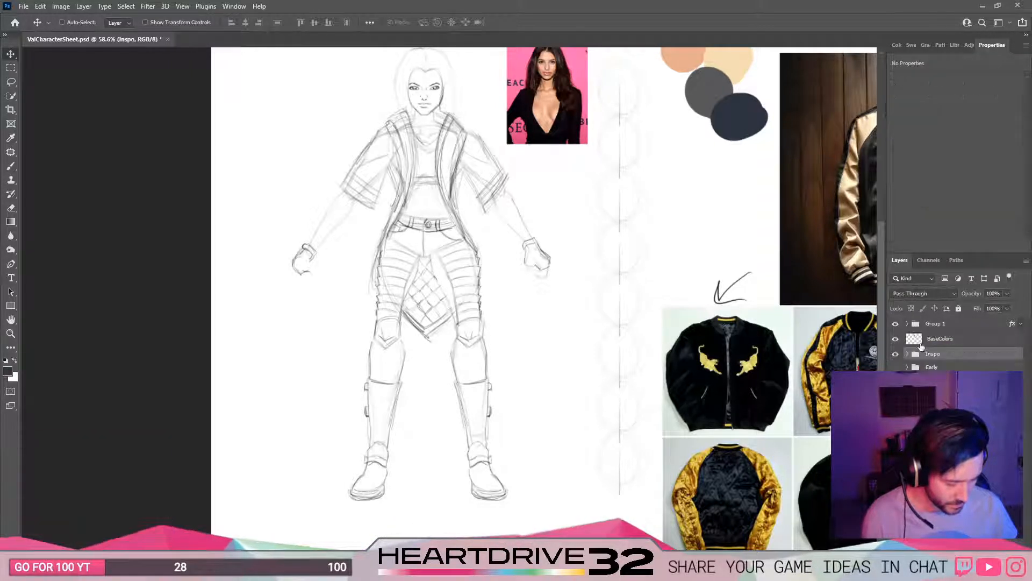
left_click(918, 337)
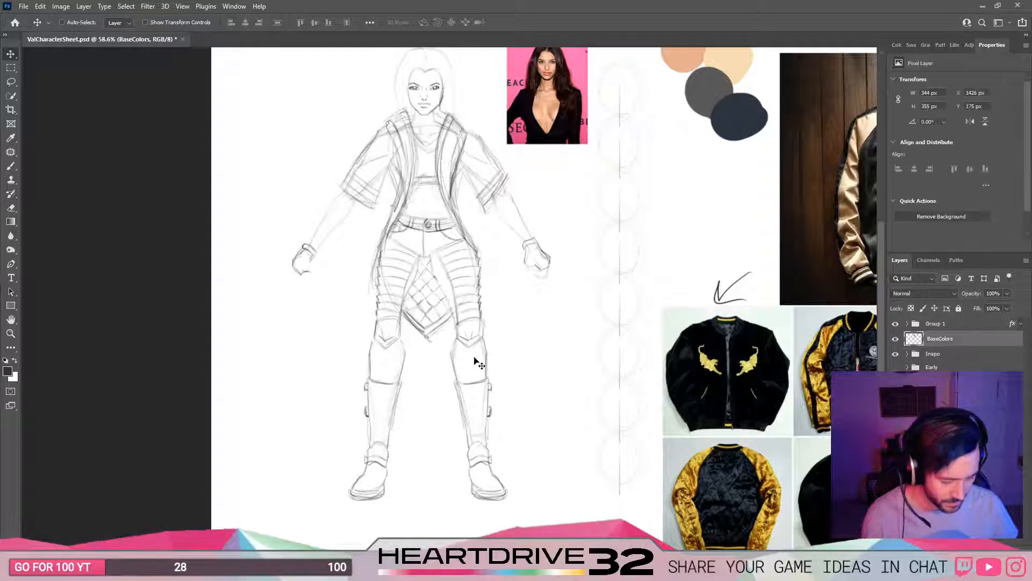
key("ctrl+s")
Step: Brush dark navy along the left side of the quilted flap between the legs, trimming the excess with the Eraser
key("b")
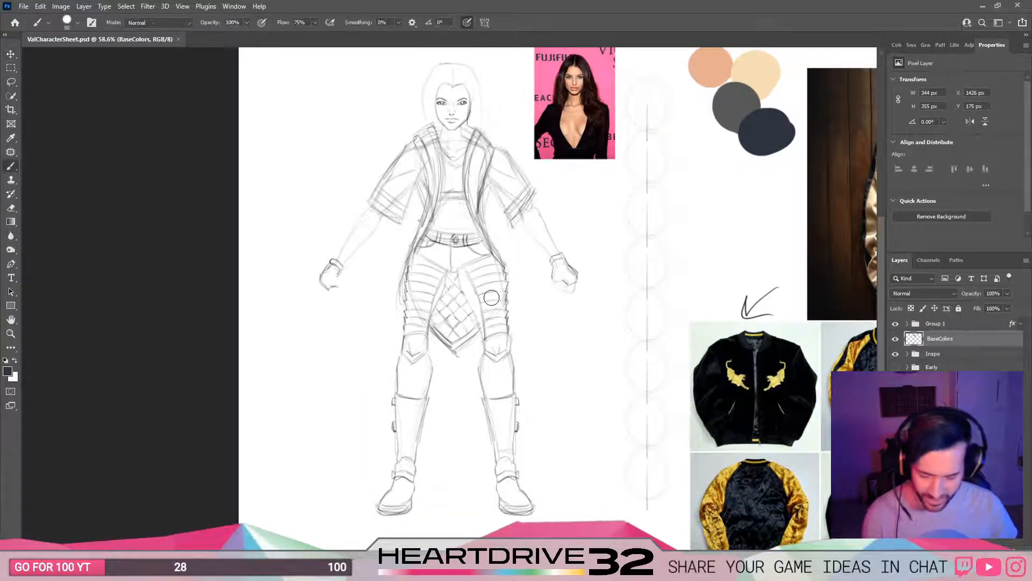
mouse_move(454, 325)
left_mouse_down()
mouse_move(449, 308)
mouse_move(460, 311)
left_mouse_up()
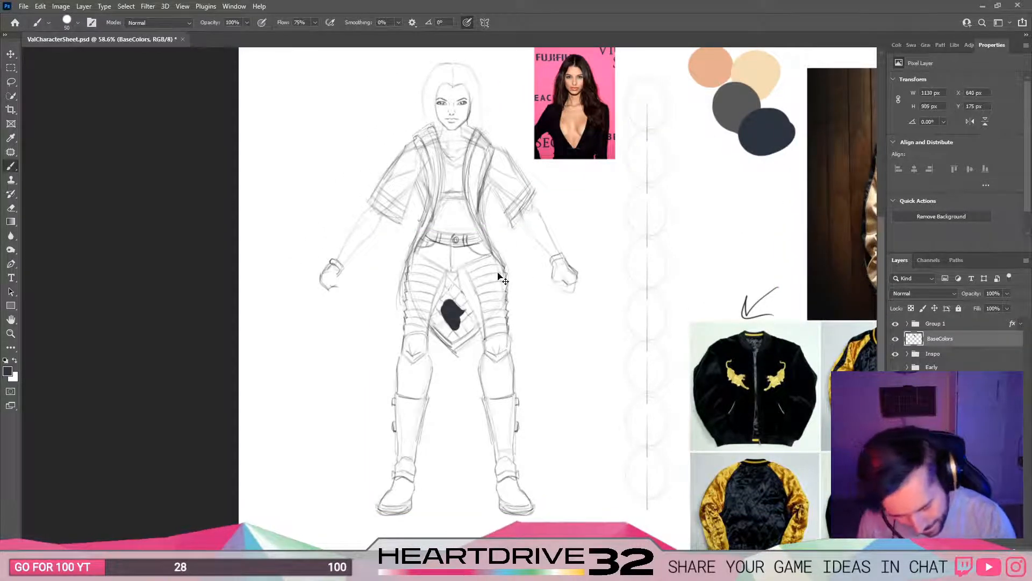
key("ctrl+z")
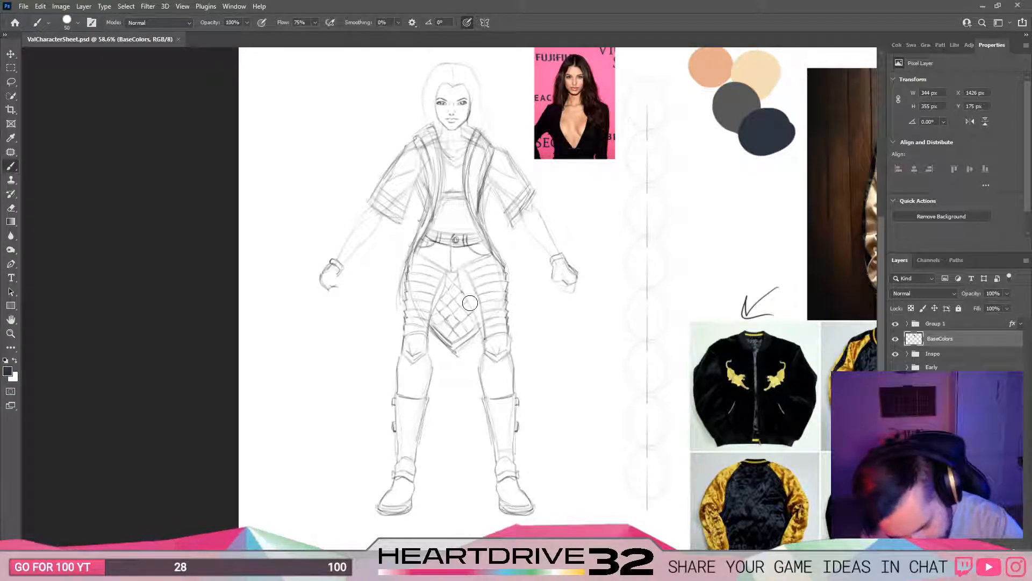
mouse_move(437, 319)
left_mouse_down()
mouse_move(453, 337)
mouse_move(436, 297)
mouse_move(439, 307)
left_mouse_up()
key("e")
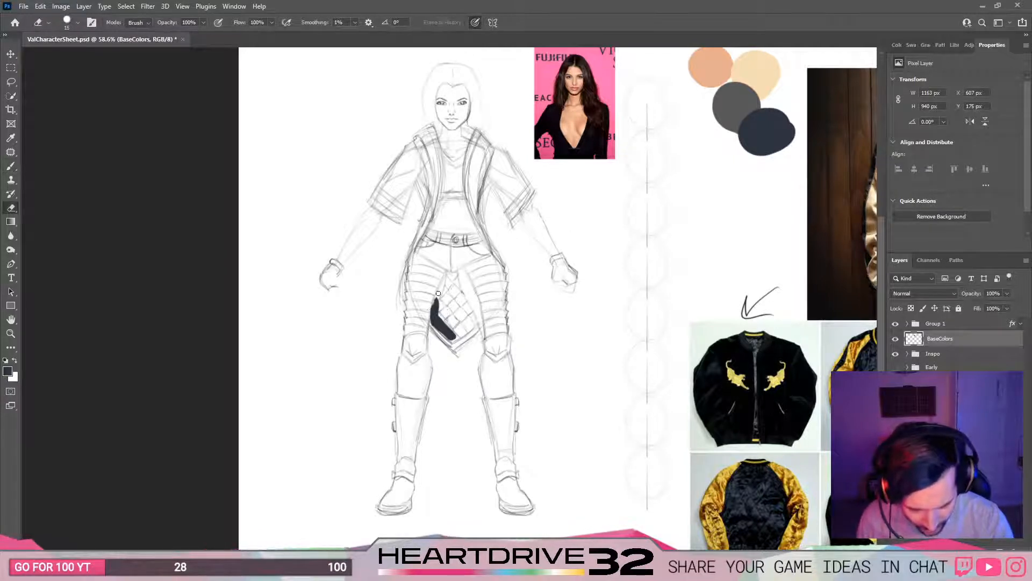
key("b")
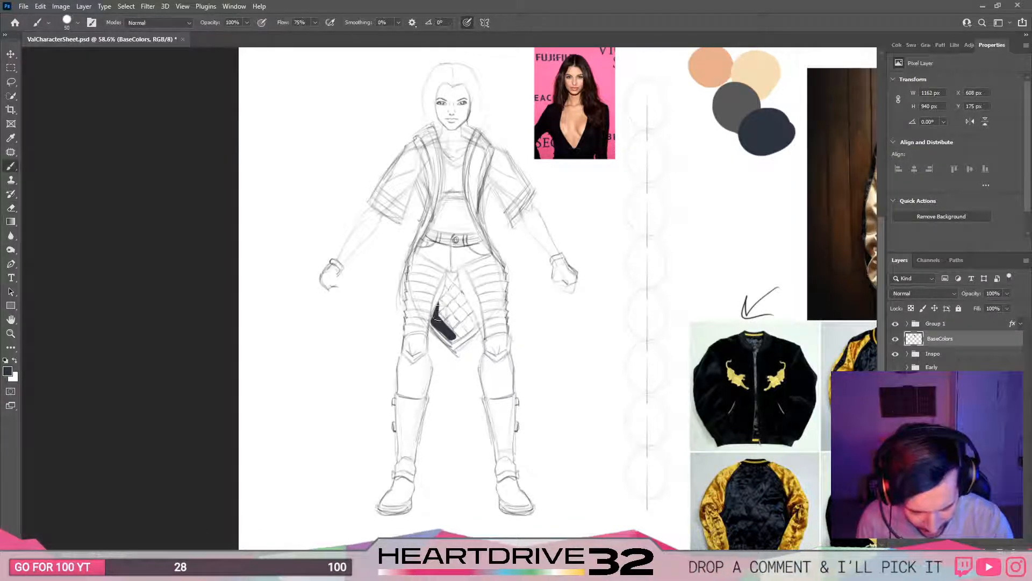
left_click_drag(440, 307, 451, 281)
Step: Outline the flap's top, right and lower edges in dark navy with a smaller brush, following the sketch lines
scroll(488, 346, "up", 10)
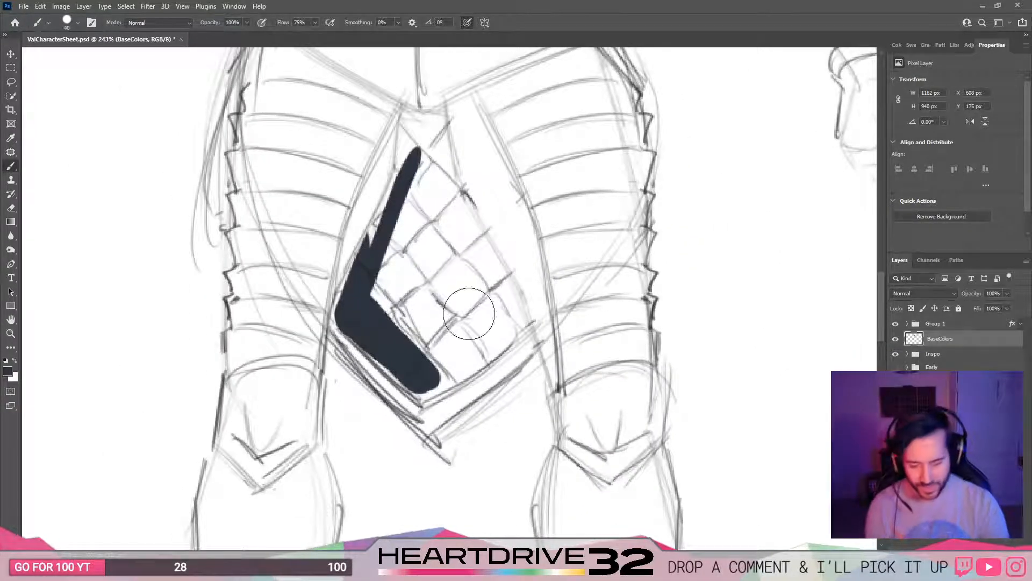
key("bracketleft")
key("bracketleft")
key("bracketleft")
key("bracketleft")
key("bracketleft")
mouse_move(371, 245)
left_mouse_down()
mouse_move(414, 166)
mouse_move(384, 211)
mouse_move(408, 157)
mouse_move(404, 129)
mouse_move(425, 116)
mouse_move(419, 158)
mouse_move(437, 119)
mouse_move(465, 253)
mouse_move(467, 232)
mouse_move(505, 282)
mouse_move(480, 242)
left_mouse_up()
left_click_drag(463, 203, 444, 144)
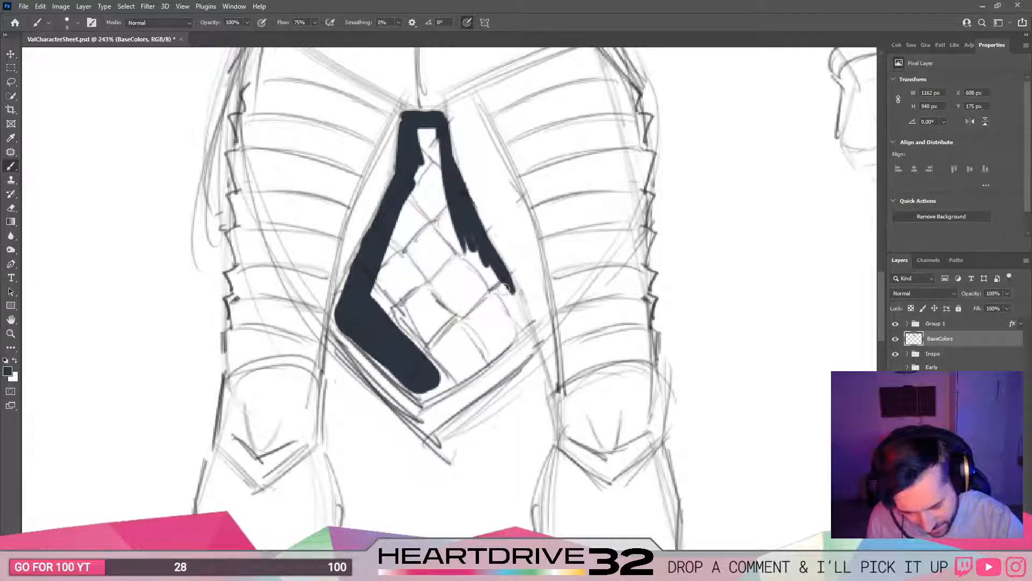
mouse_move(509, 284)
left_mouse_down()
mouse_move(527, 321)
mouse_move(506, 272)
left_mouse_up()
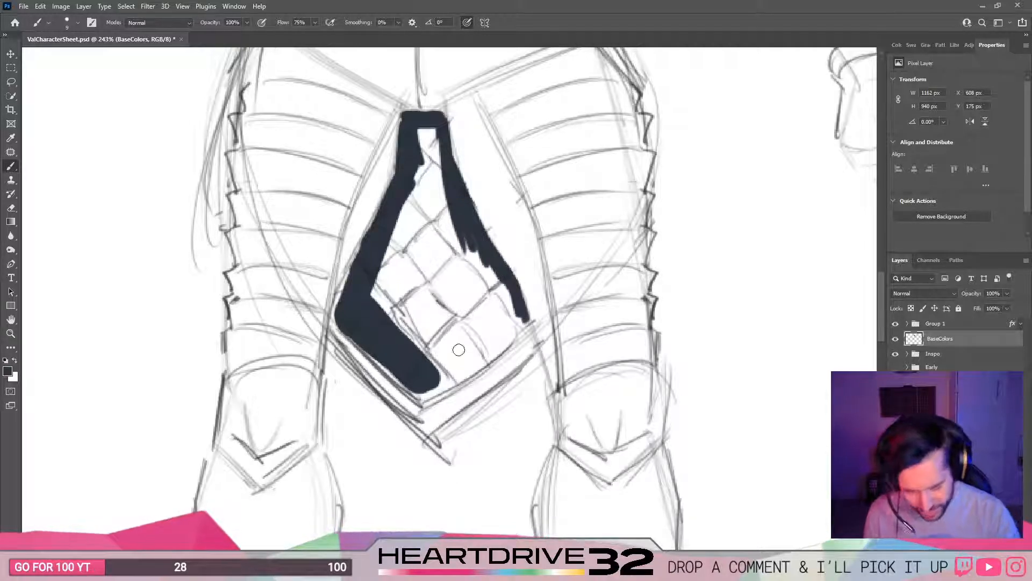
mouse_move(421, 389)
left_mouse_down()
mouse_move(457, 372)
mouse_move(423, 398)
mouse_move(502, 349)
mouse_move(484, 361)
mouse_move(506, 340)
left_mouse_up()
left_click_drag(449, 375, 424, 394)
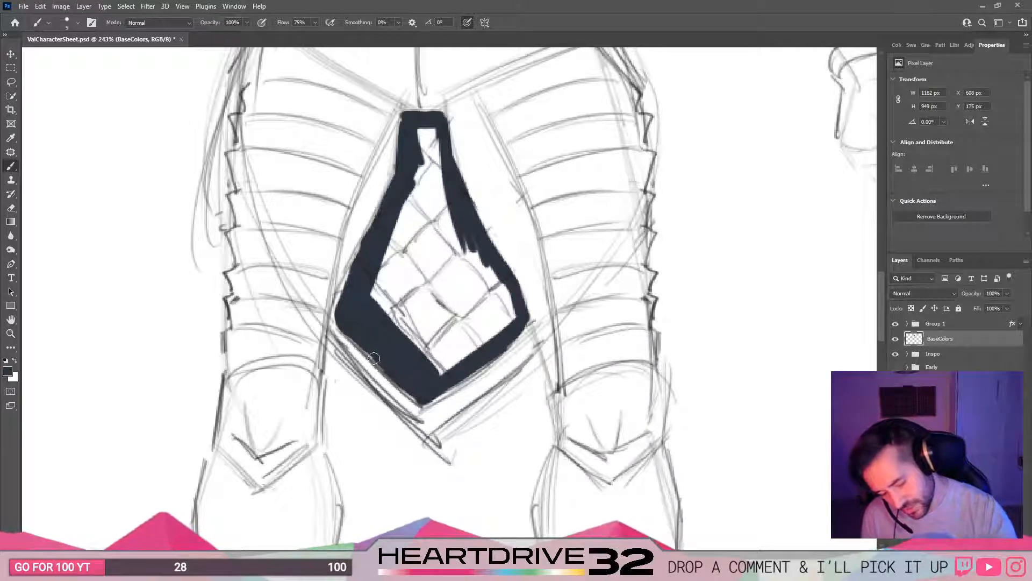
left_click_drag(374, 358, 403, 372)
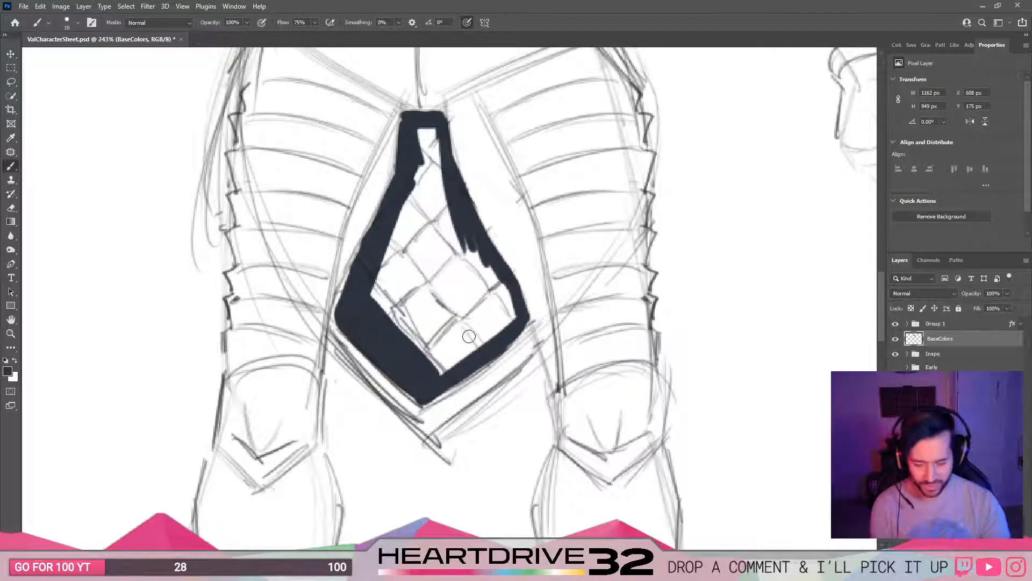
Step: Fill the inside of the outlined flap with solid dark navy using a larger brush
key("bracketright")
key("bracketright")
key("bracketright")
mouse_move(468, 336)
left_mouse_down()
mouse_move(447, 353)
mouse_move(487, 298)
mouse_move(449, 245)
left_mouse_up()
mouse_move(457, 279)
left_mouse_down()
mouse_move(426, 140)
mouse_move(429, 277)
mouse_move(397, 279)
mouse_move(385, 296)
mouse_move(438, 323)
left_mouse_up()
Step: Sample the dark grey swatch and paint the two cuff stripes on the jacket sleeve at the right of the drawing
scroll(489, 272, "down", 10)
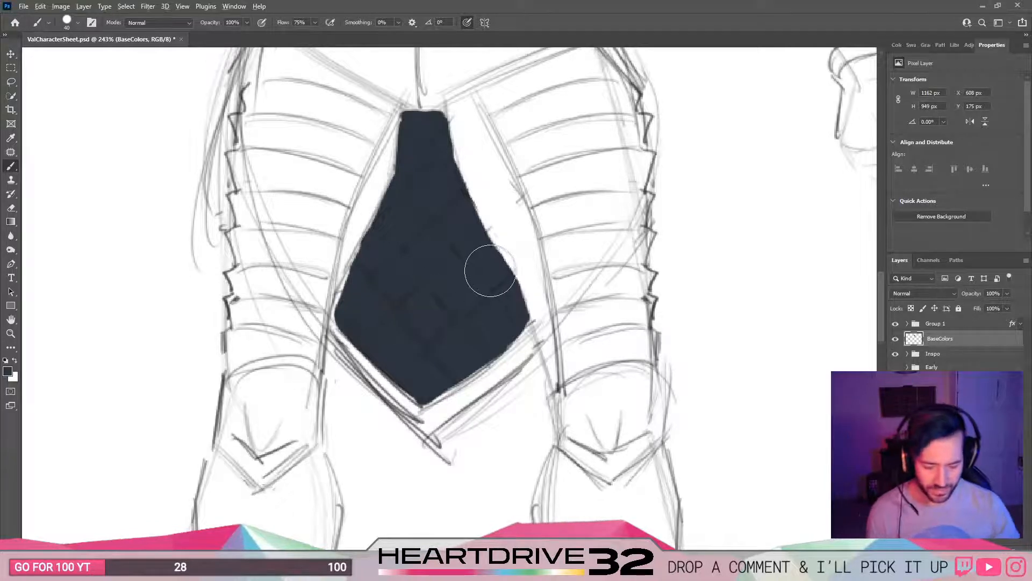
left_click_drag(561, 418, 555, 372)
left_click_drag(639, 357, 435, 313)
scroll(409, 285, "down", 4)
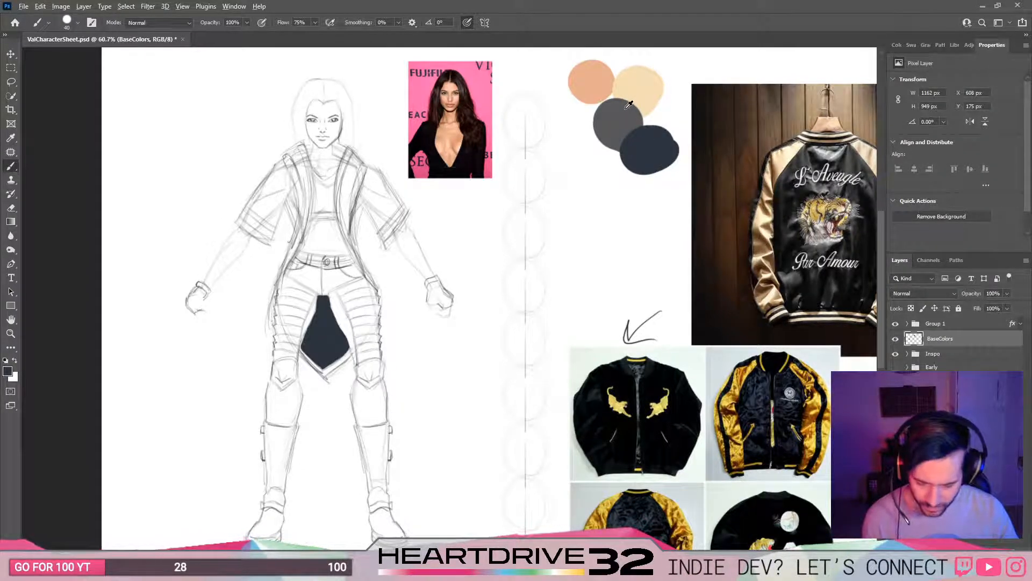
left_click_drag(406, 303, 431, 333)
left_click_drag(353, 281, 499, 187)
left_click_drag(498, 187, 500, 239)
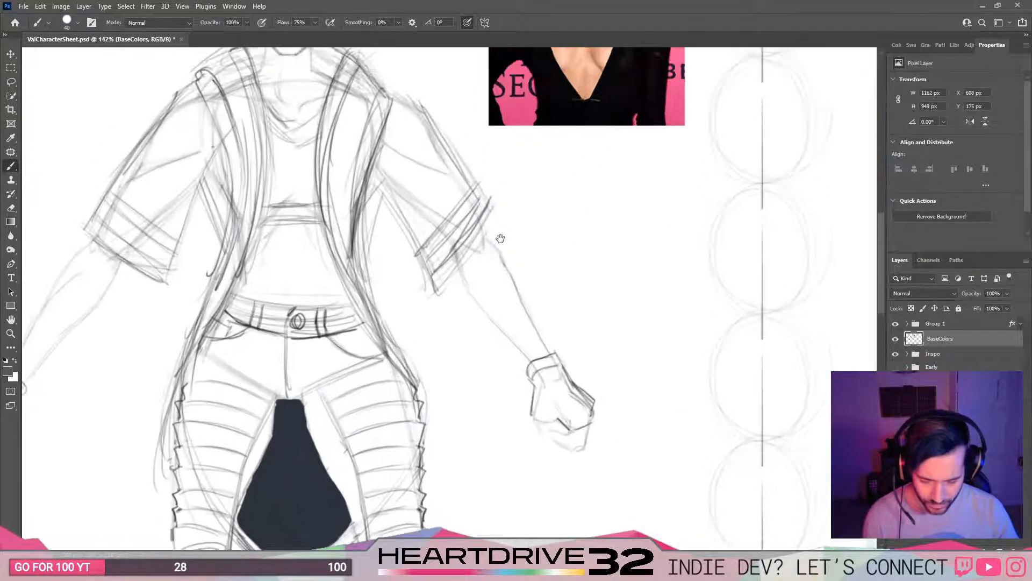
key("bracketleft")
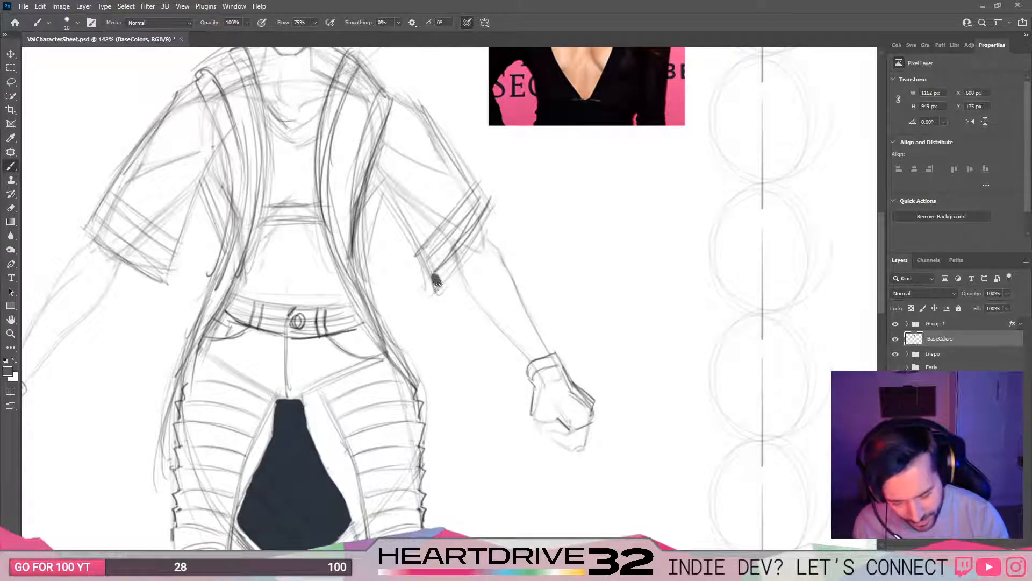
mouse_move(437, 282)
left_mouse_down()
mouse_move(486, 214)
mouse_move(464, 254)
mouse_move(482, 219)
left_mouse_up()
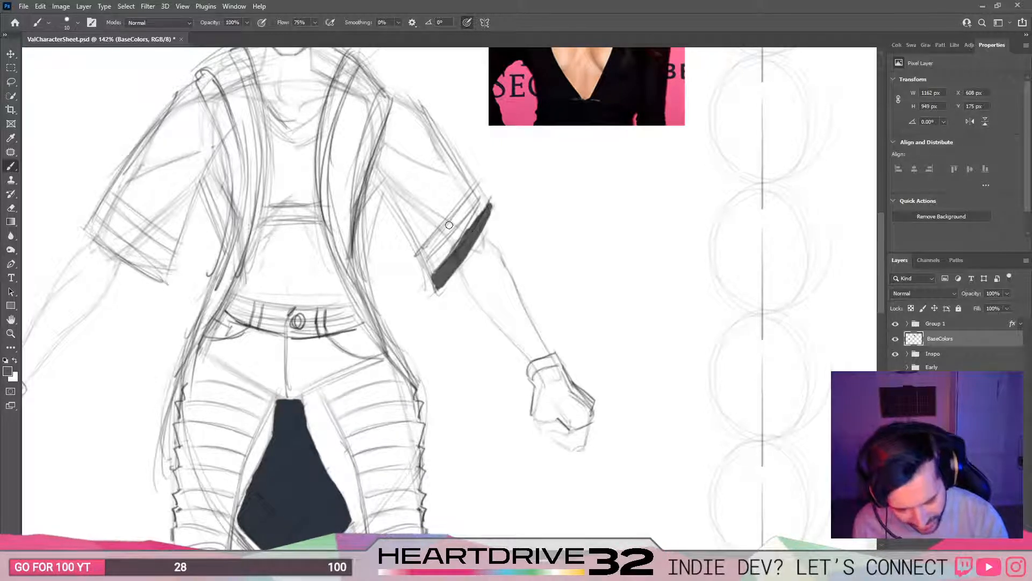
mouse_move(429, 256)
left_mouse_down()
mouse_move(476, 188)
mouse_move(428, 247)
left_mouse_up()
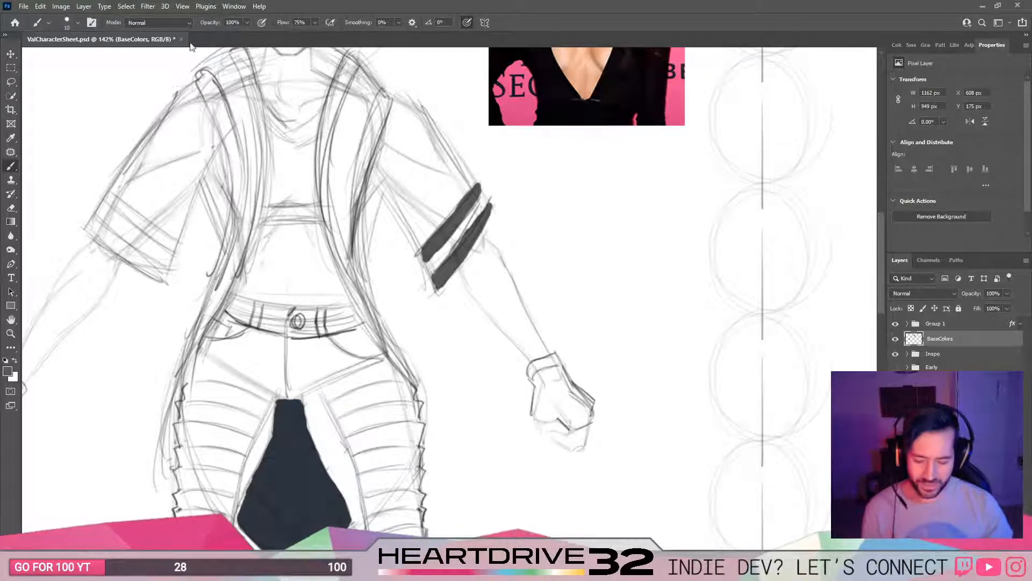
Step: Paint two matching dark grey cuff stripes on the jacket sleeve at the left of the drawing
left_click_drag(361, 259, 646, 337)
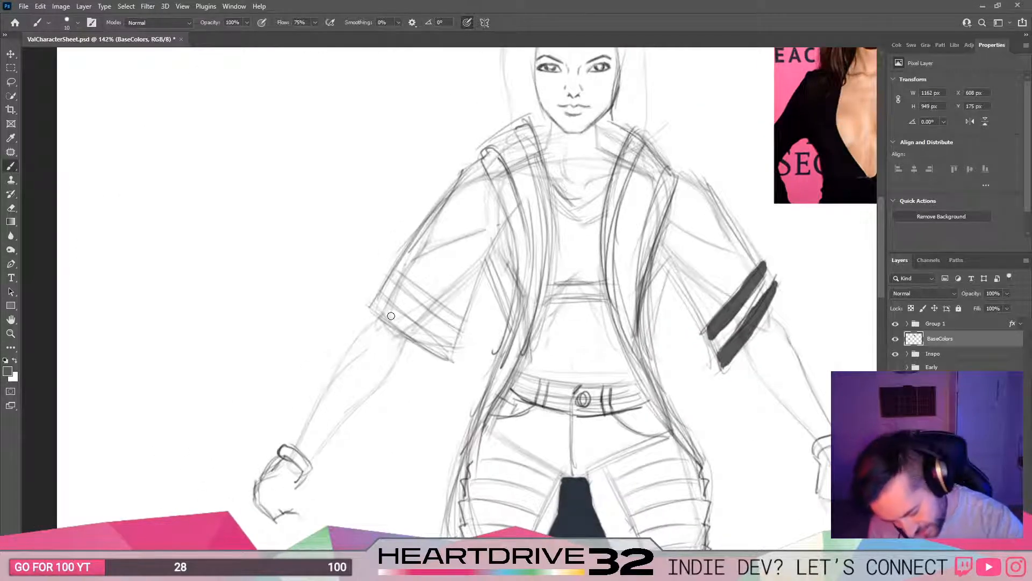
mouse_move(375, 308)
left_mouse_down()
mouse_move(438, 352)
mouse_move(407, 318)
left_mouse_up()
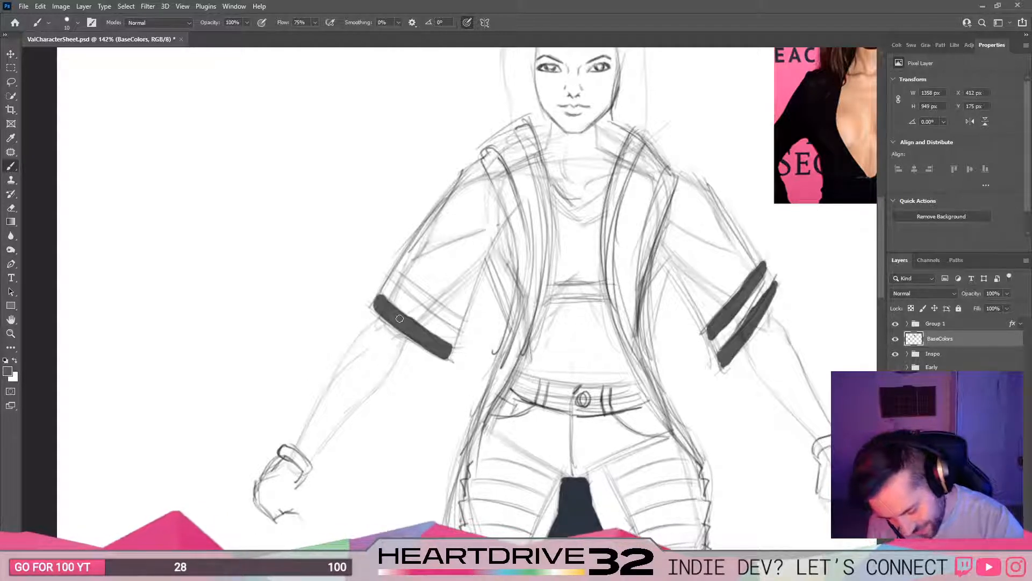
left_click_drag(394, 276, 422, 302)
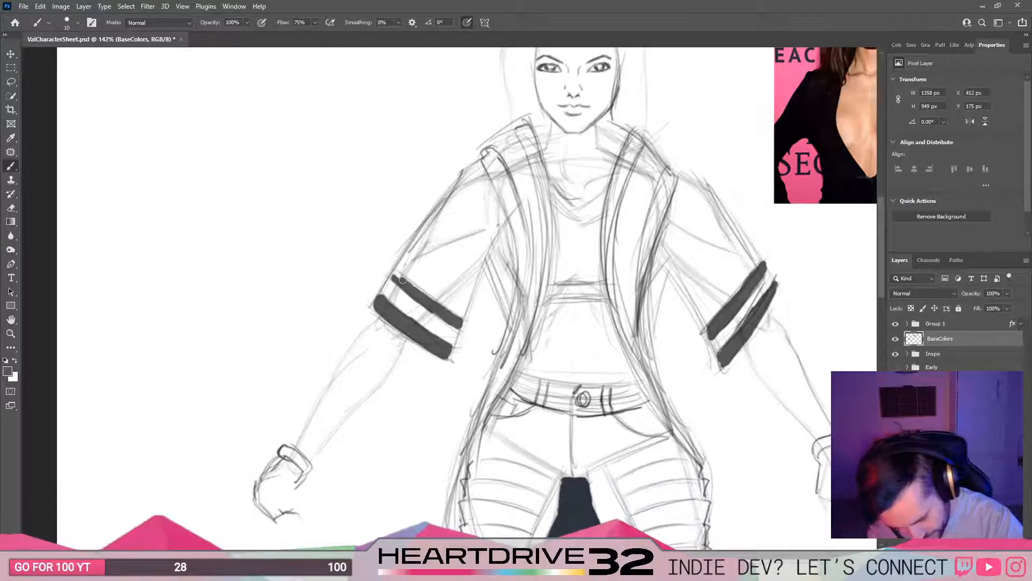
left_click_drag(427, 292, 400, 276)
Step: Paint dark grey trim bands down both inner front edges of the open jacket, starting at the collar
left_click_drag(710, 329, 629, 402)
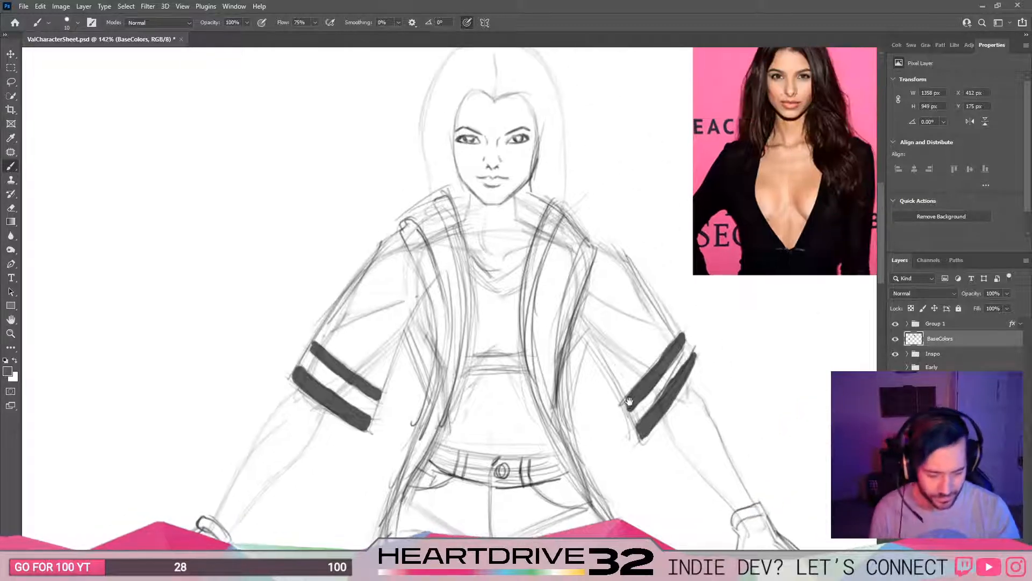
mouse_move(690, 303)
left_mouse_down()
mouse_move(645, 269)
mouse_move(537, 293)
left_mouse_up()
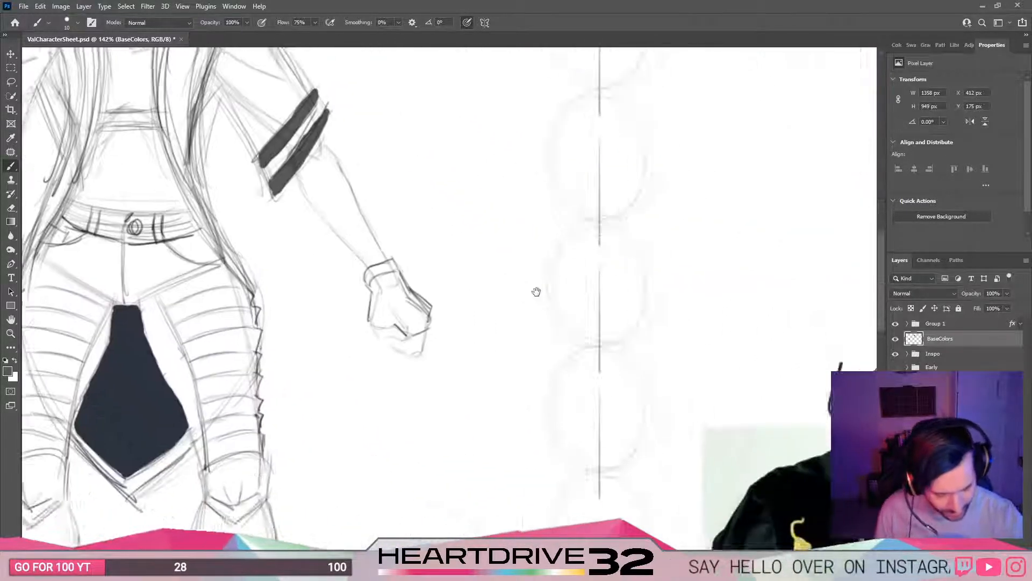
scroll(508, 291, "down", 4)
left_click_drag(447, 355, 445, 323)
scroll(765, 503, "up", 5)
scroll(762, 506, "down", 6)
left_click_drag(471, 410, 740, 432)
left_click_drag(506, 311, 521, 232)
left_click_drag(549, 167, 550, 418)
mouse_move(517, 325)
left_mouse_down()
mouse_move(476, 311)
mouse_move(468, 295)
left_mouse_up()
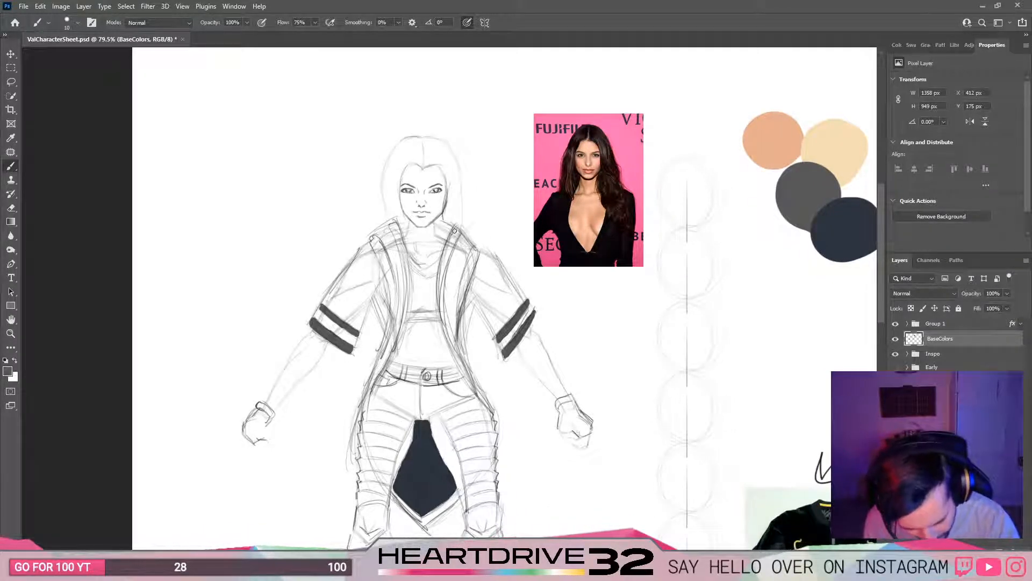
left_click_drag(455, 230, 440, 266)
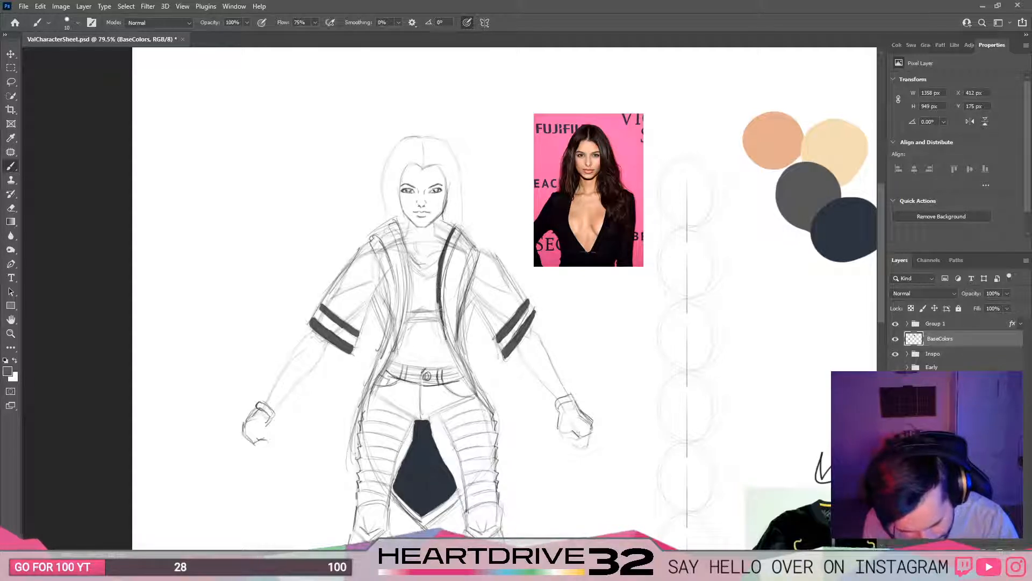
left_click_drag(445, 295, 456, 233)
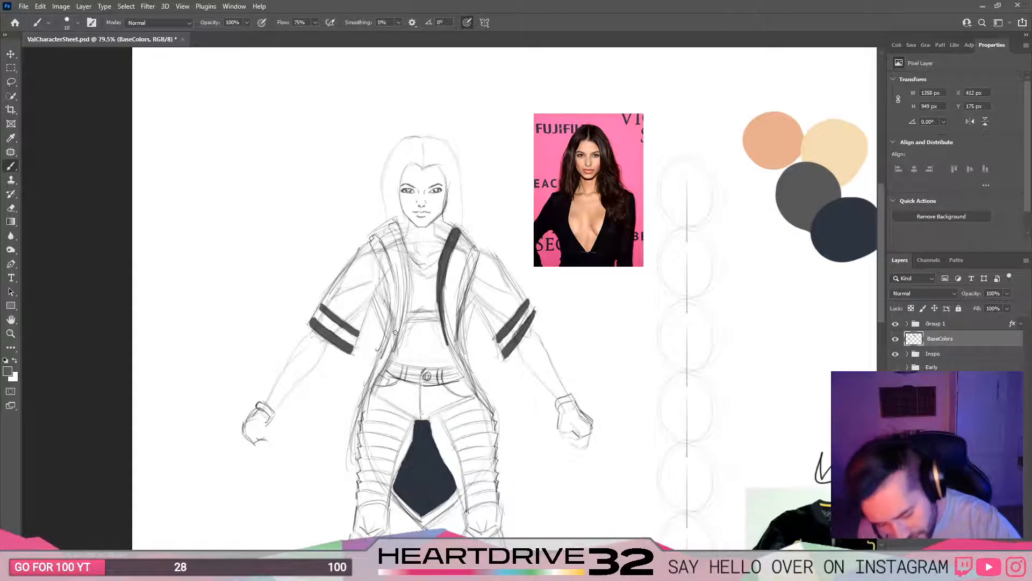
left_click_drag(391, 225, 402, 272)
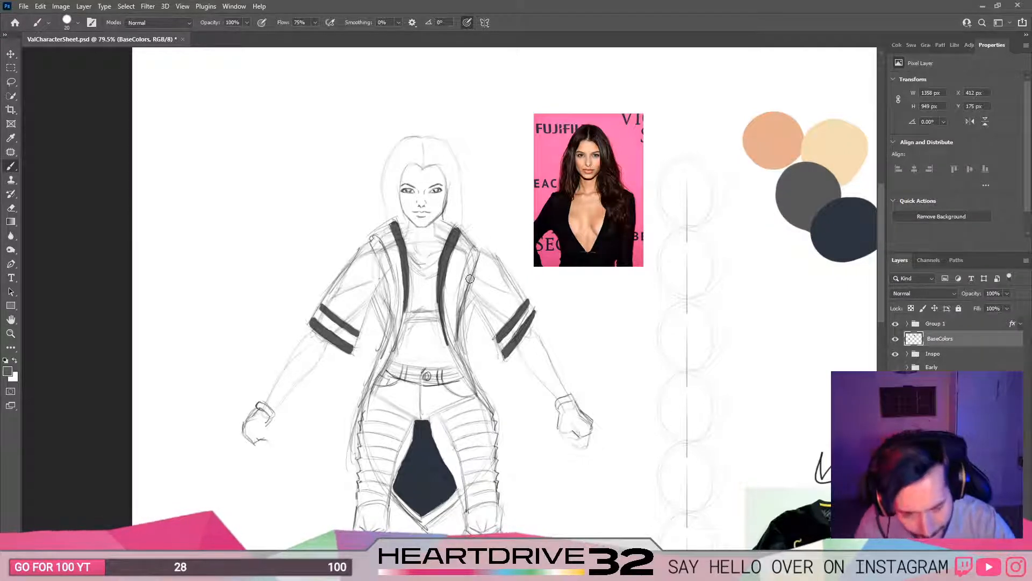
Step: Paint a second dark grey trim band along the outer side of each jacket front, running from the shoulders toward the waist
mouse_move(473, 252)
left_mouse_down()
mouse_move(466, 283)
mouse_move(472, 261)
left_mouse_up()
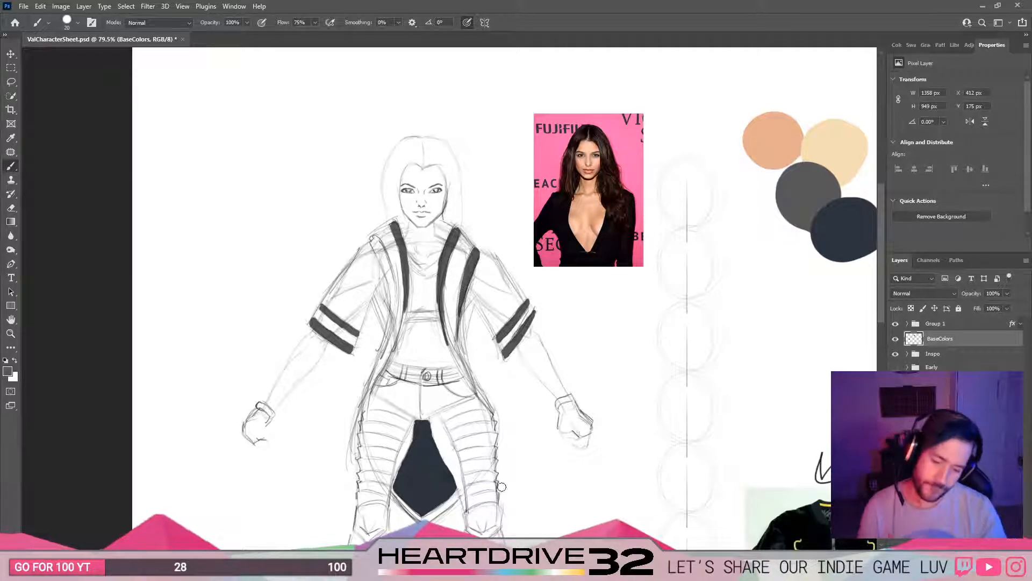
left_click_drag(371, 240, 390, 274)
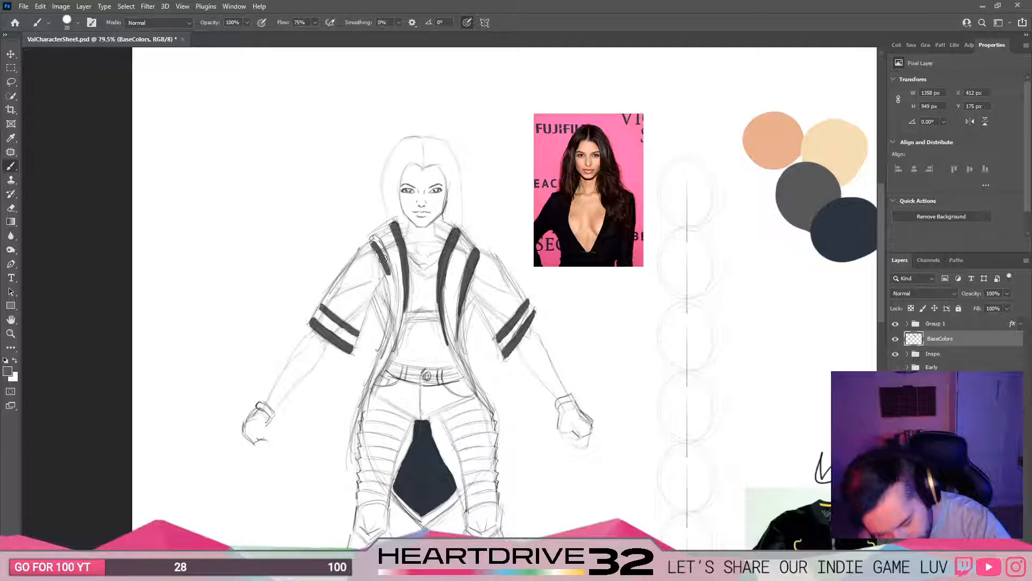
left_click_drag(371, 239, 389, 271)
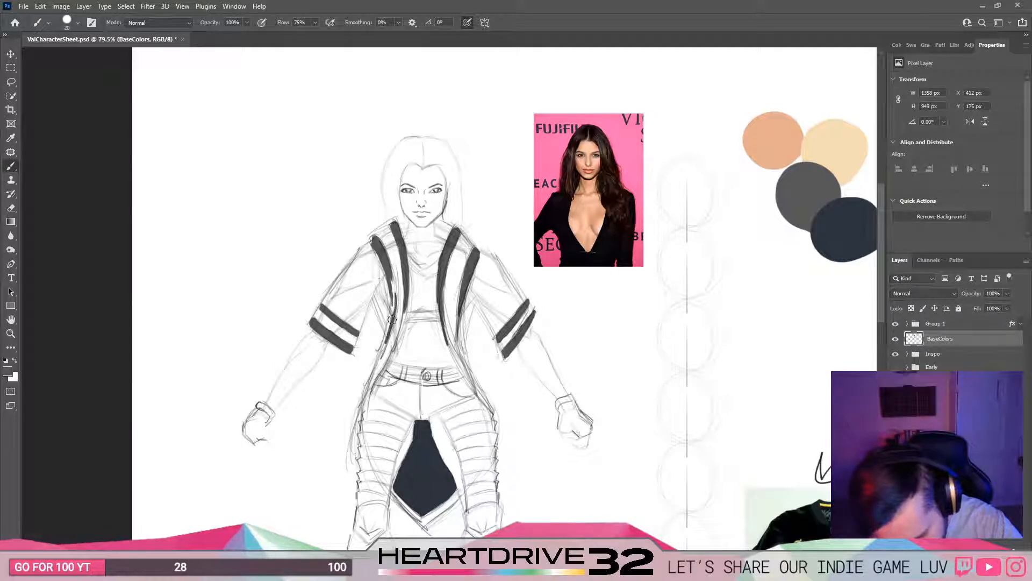
mouse_move(388, 274)
left_mouse_down()
mouse_move(393, 316)
mouse_move(379, 351)
left_mouse_up()
Step: Sample the cream swatch and fill the strips between the dark grey trim bands on both jacket fronts
left_click_drag(685, 437, 663, 270)
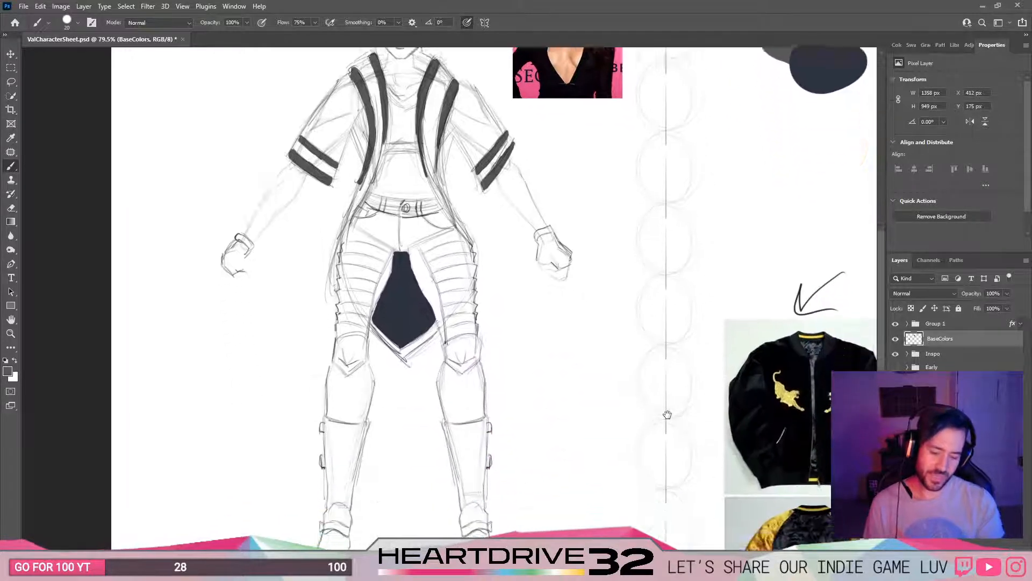
left_click_drag(667, 414, 665, 456)
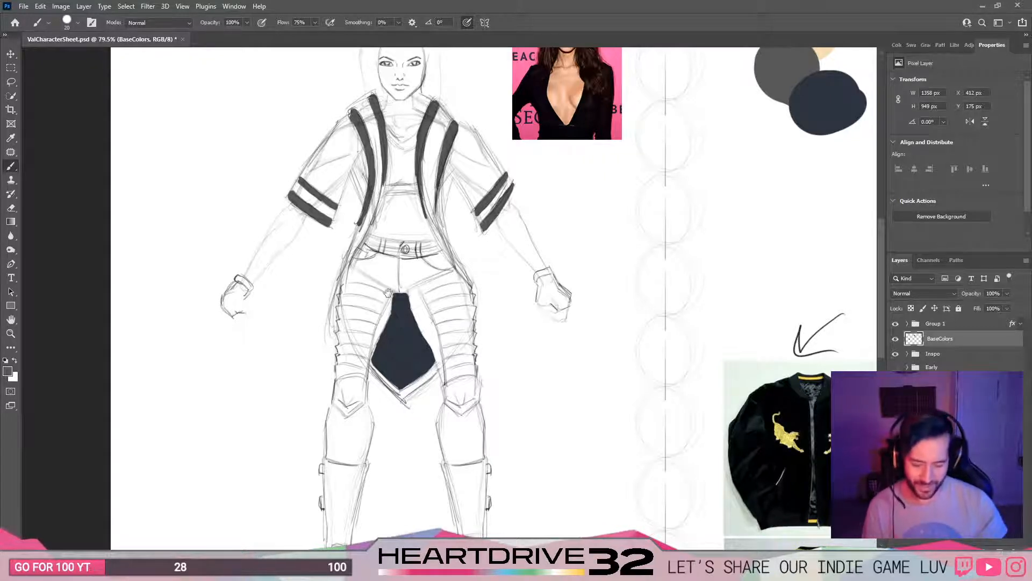
mouse_move(388, 292)
left_mouse_down()
mouse_move(377, 272)
mouse_move(331, 384)
mouse_move(319, 357)
mouse_move(309, 403)
mouse_move(252, 372)
mouse_move(255, 390)
mouse_move(225, 344)
mouse_move(237, 404)
left_mouse_up()
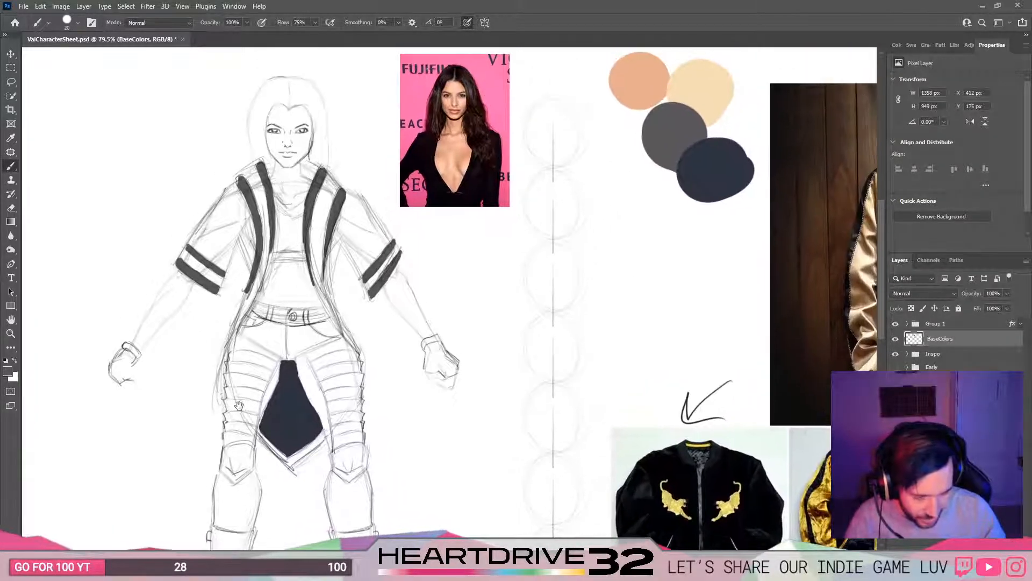
left_click(709, 91, "alt")
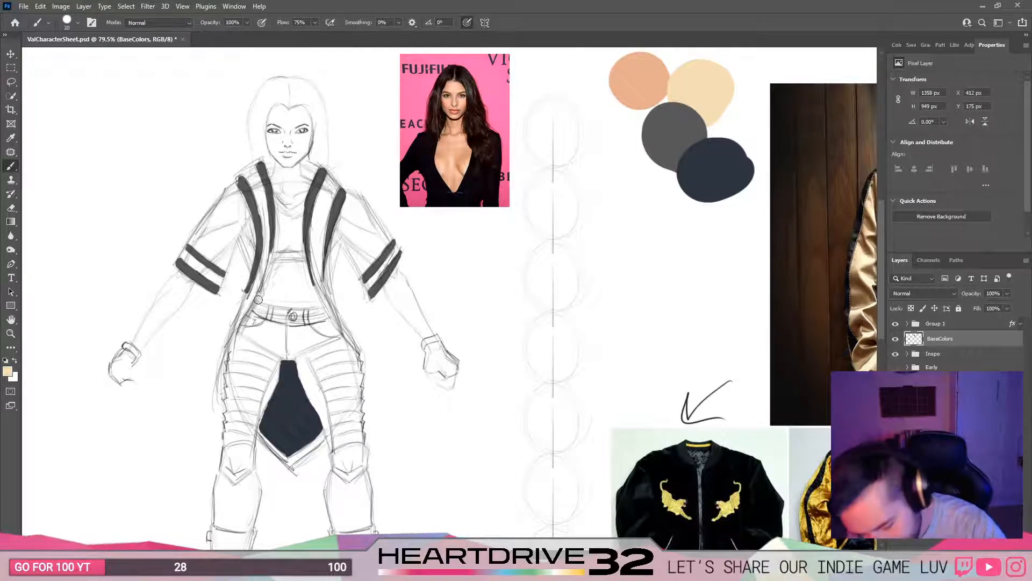
mouse_move(259, 289)
left_mouse_down()
mouse_move(244, 314)
mouse_move(261, 276)
mouse_move(240, 319)
mouse_move(262, 269)
left_mouse_up()
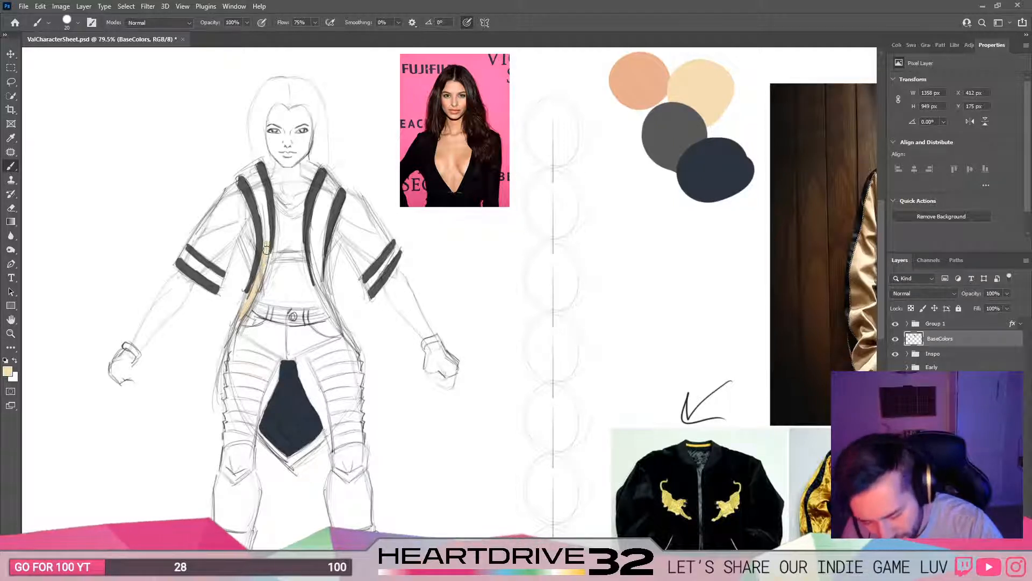
mouse_move(265, 236)
left_mouse_down()
mouse_move(255, 169)
mouse_move(246, 173)
mouse_move(259, 200)
mouse_move(253, 177)
left_mouse_up()
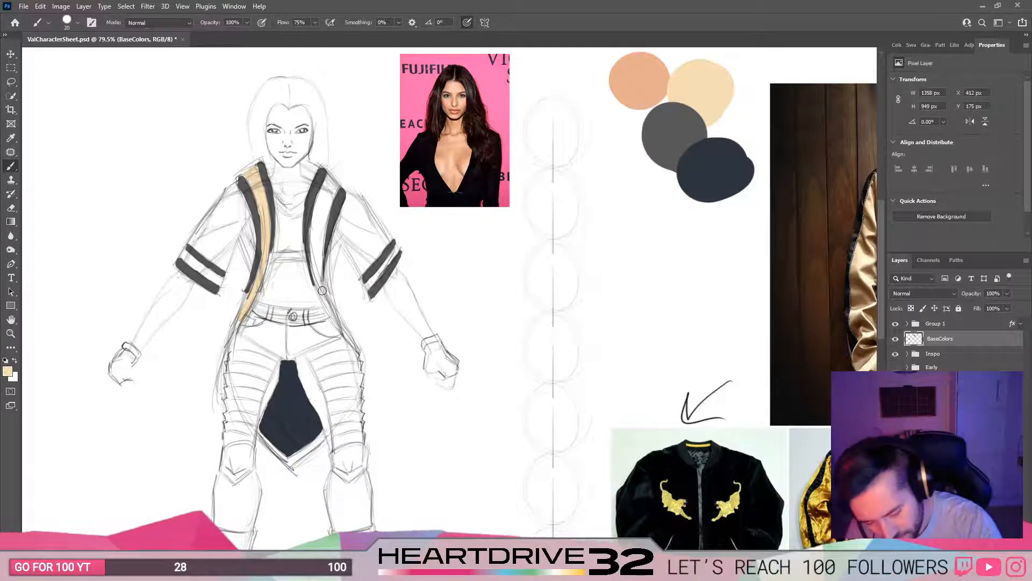
mouse_move(315, 234)
left_mouse_down()
mouse_move(325, 299)
mouse_move(323, 235)
mouse_move(327, 297)
mouse_move(319, 237)
mouse_move(319, 276)
mouse_move(319, 255)
left_mouse_up()
left_click_drag(322, 205, 317, 246)
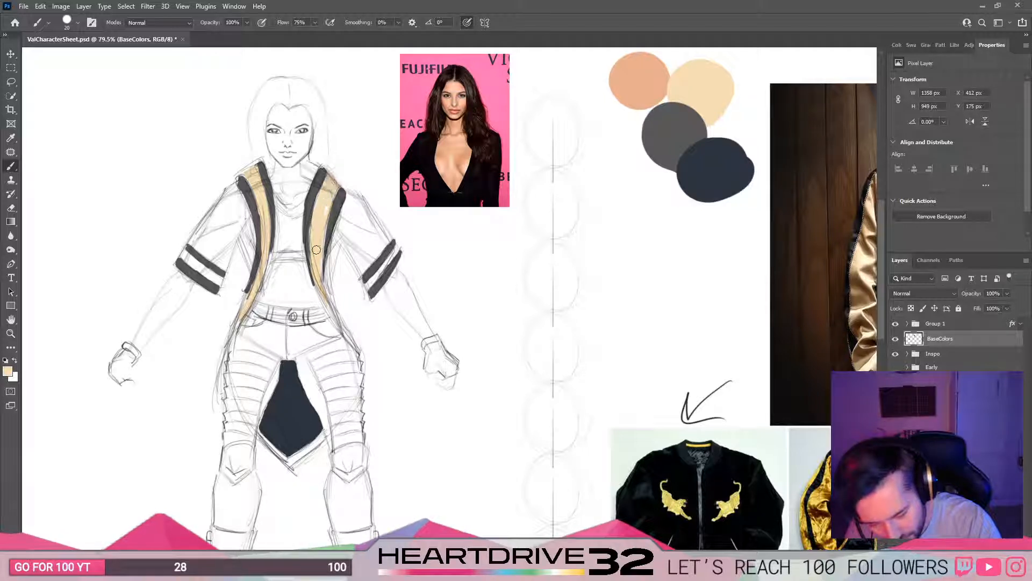
Step: Sample the dark navy from the flap and paint the inner collar on both sides of the neck
left_click_drag(468, 440, 463, 444)
left_click_drag(453, 546, 442, 473)
left_click(279, 301, "alt")
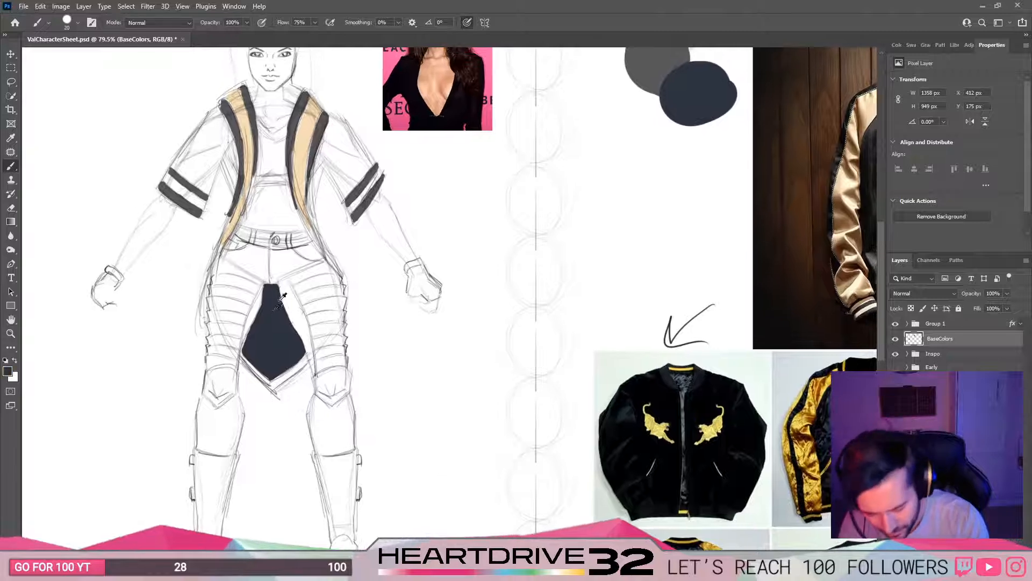
scroll(281, 298, "up", 3)
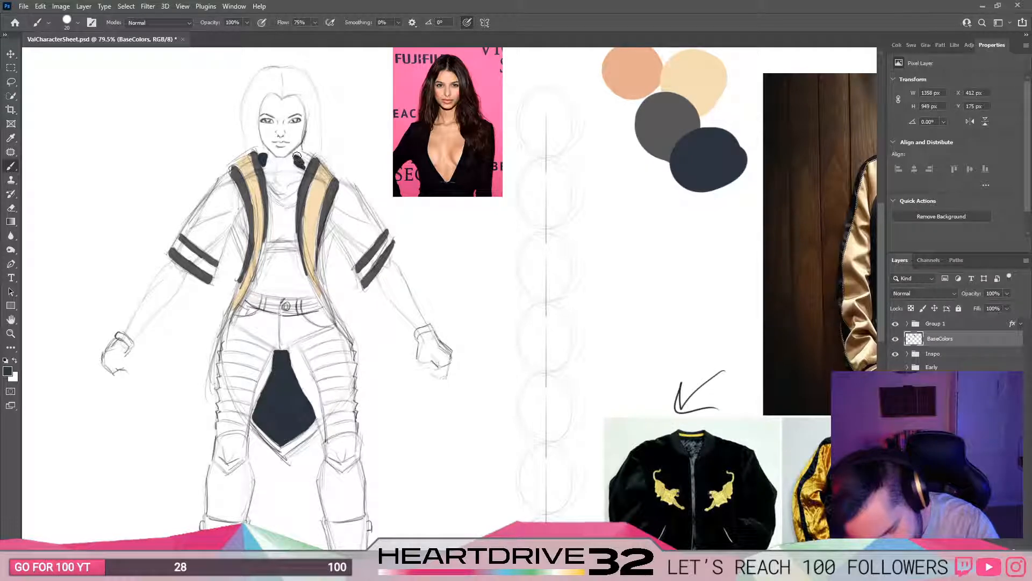
Step: Sample the cream from the jacket trim and fill the gap between the dark cuff stripes on both sleeves
mouse_move(468, 381)
left_mouse_down()
mouse_move(486, 371)
mouse_move(486, 383)
left_mouse_up()
left_click_drag(503, 462, 491, 486)
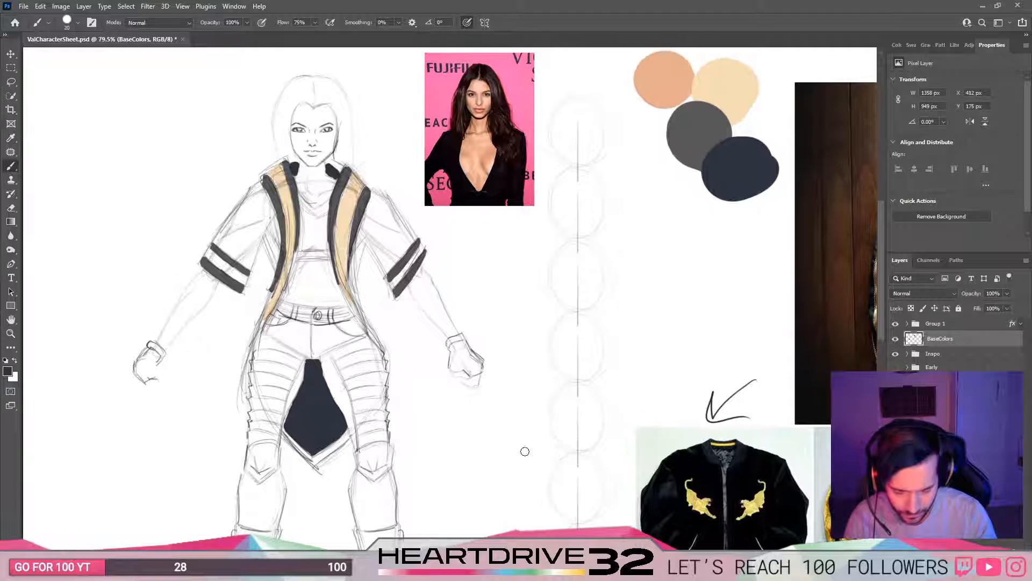
left_click(360, 232, "alt")
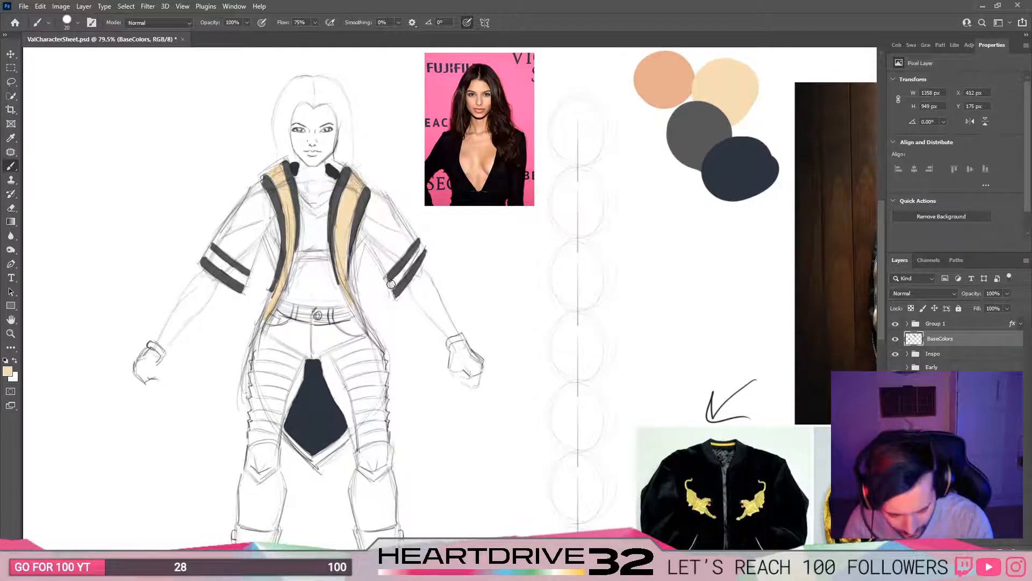
left_click_drag(391, 285, 409, 263)
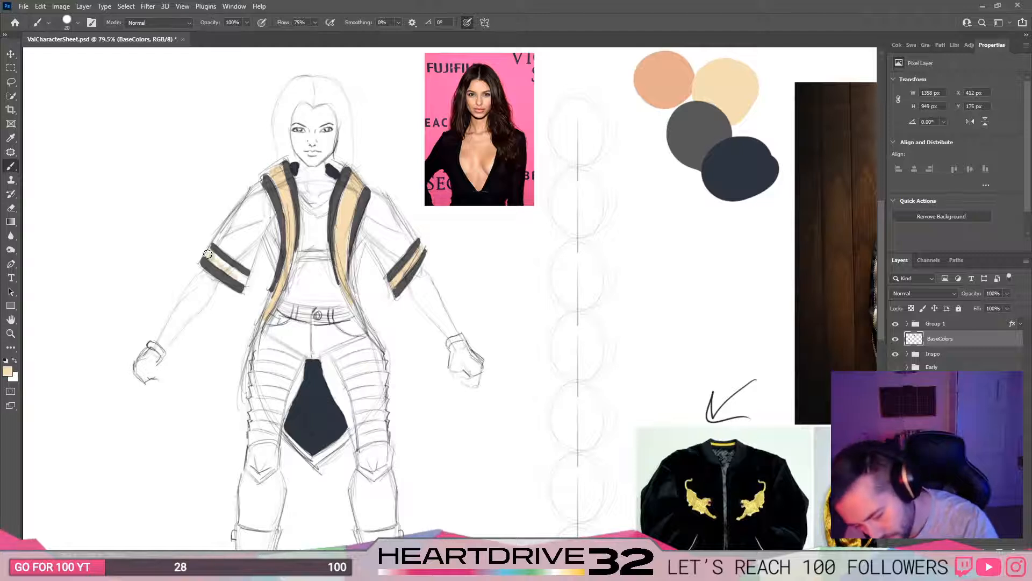
mouse_move(207, 254)
left_mouse_down()
mouse_move(225, 270)
mouse_move(219, 262)
left_mouse_up()
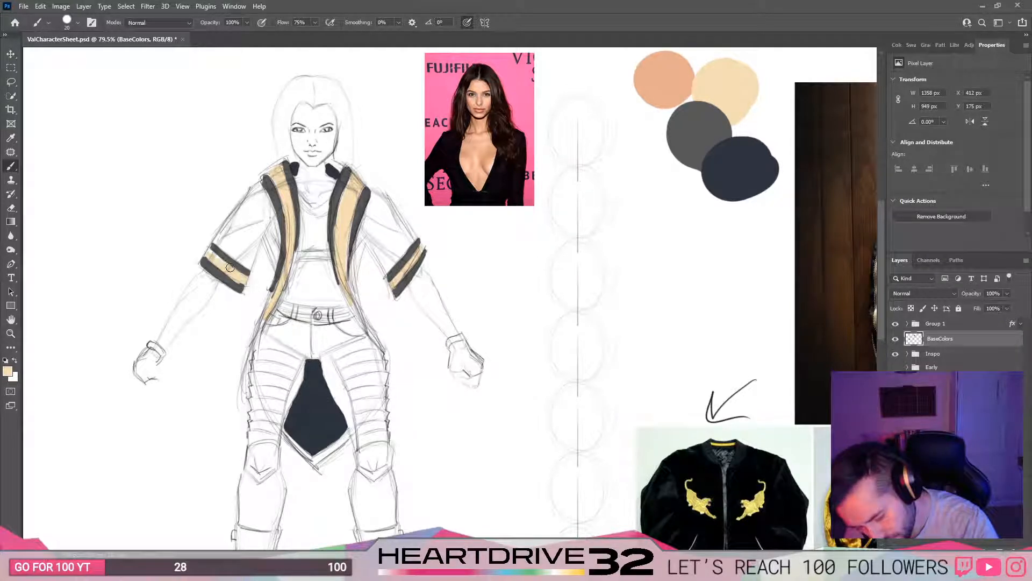
Step: Sample the peach skin swatch and fill the neck, upper chest and entire face up to the hairline
scroll(473, 417, "up", 2)
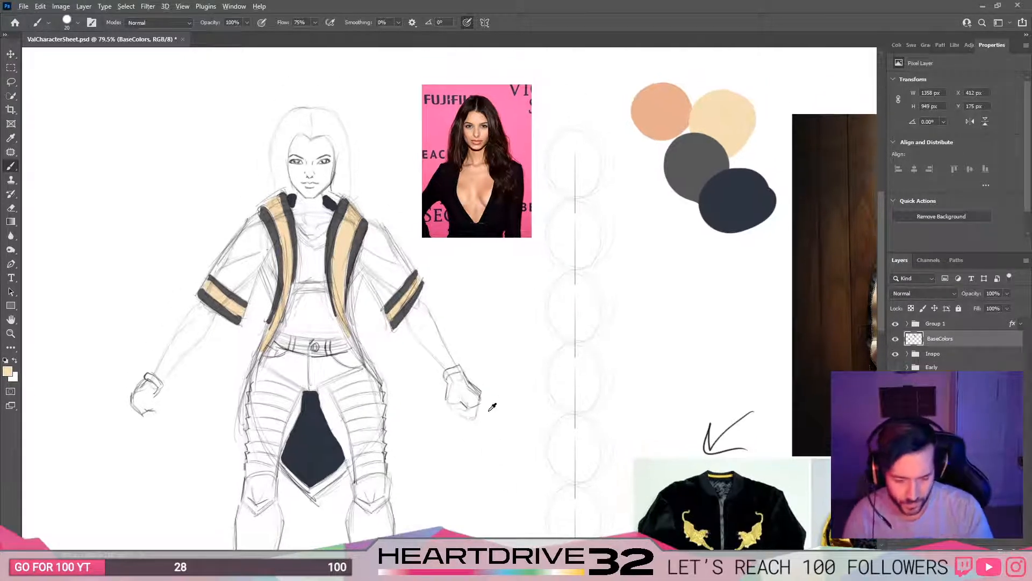
left_click(659, 108, "alt")
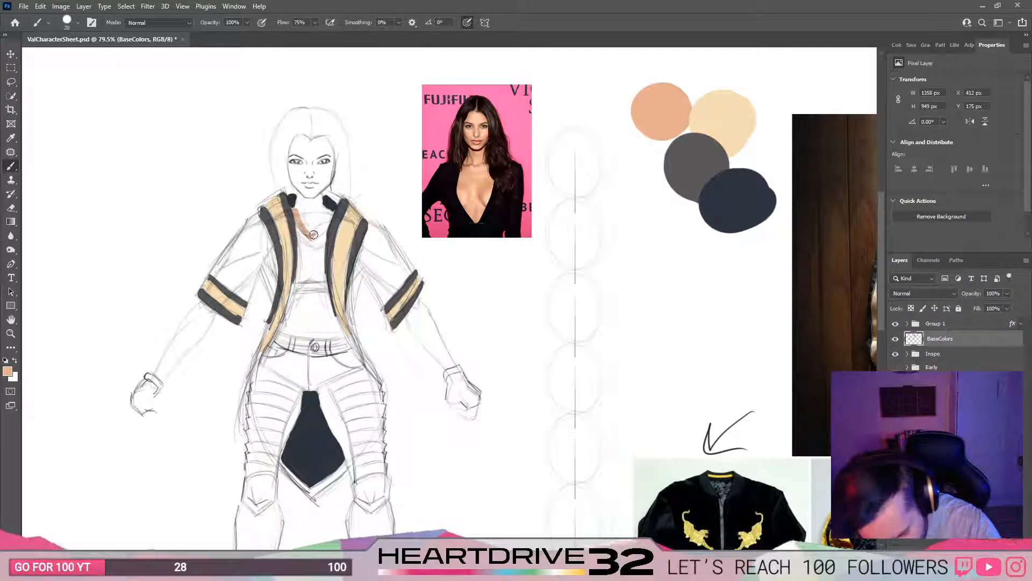
mouse_move(313, 234)
left_mouse_down()
mouse_move(324, 215)
mouse_move(306, 225)
mouse_move(298, 203)
left_mouse_up()
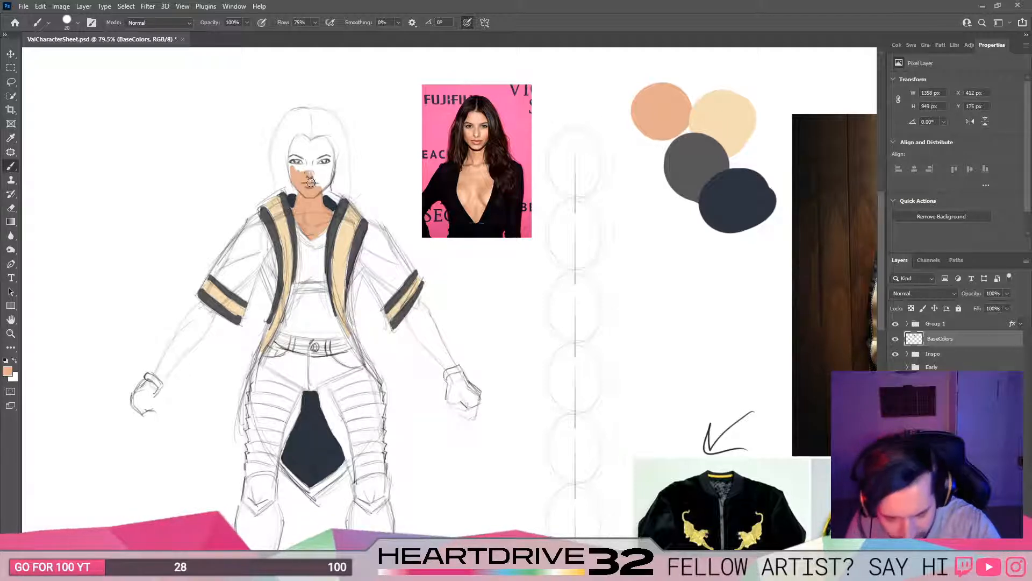
left_click_drag(316, 183, 323, 181)
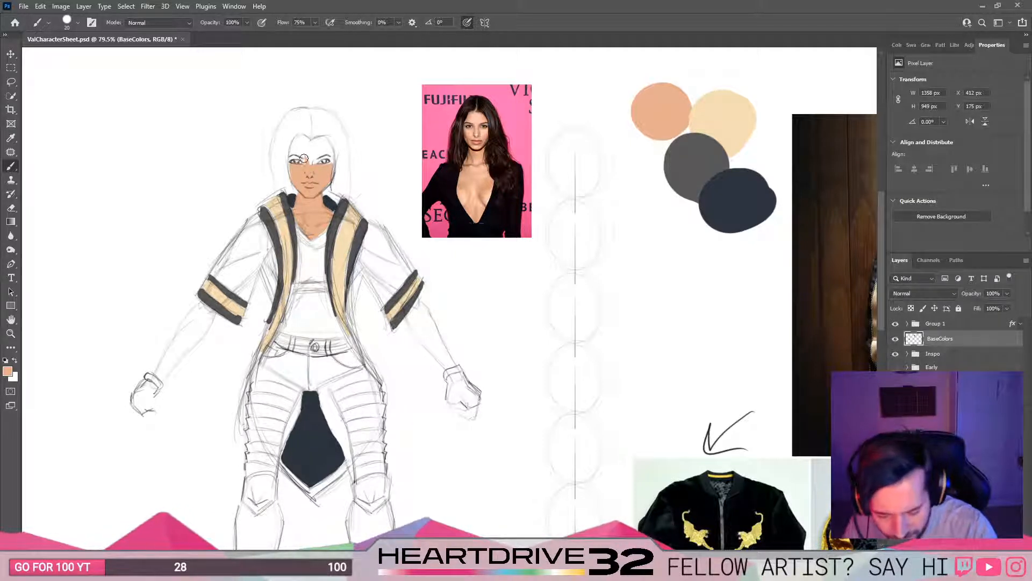
left_click_drag(303, 157, 294, 155)
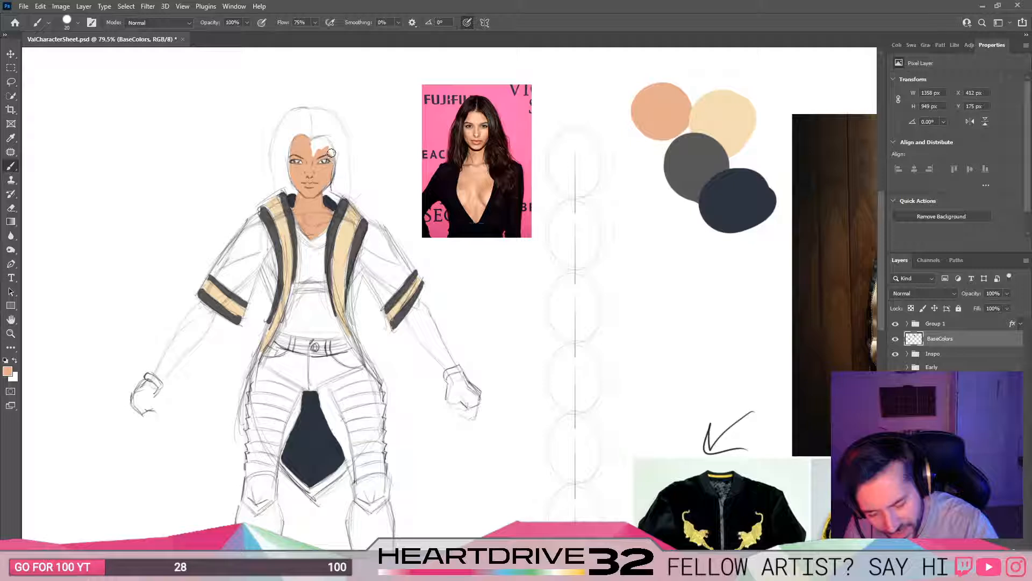
mouse_move(326, 142)
left_mouse_down()
mouse_move(314, 153)
mouse_move(323, 140)
left_mouse_up()
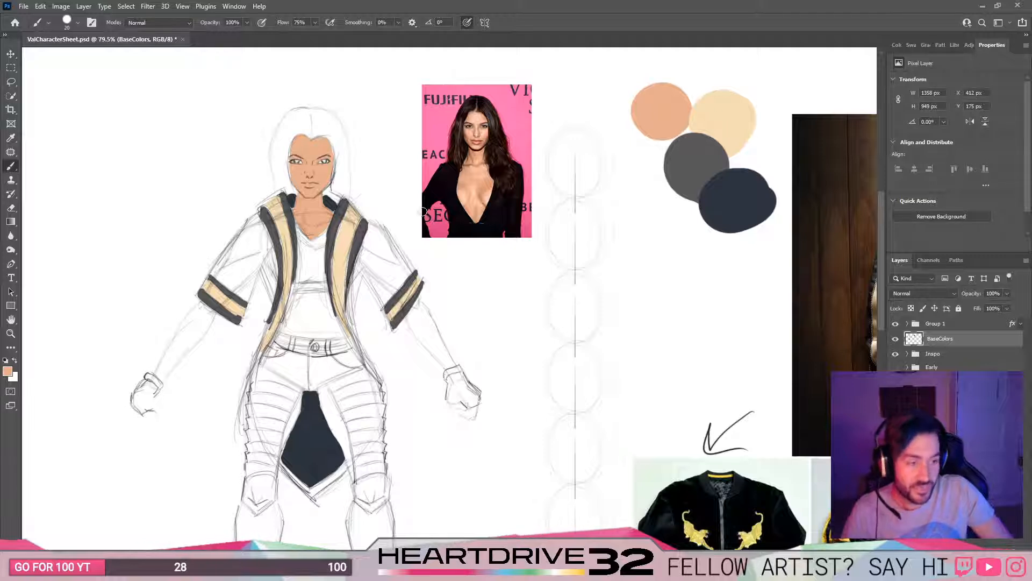
Step: Paint both forearms in the peach skin color from the sleeve cuffs down to the gloves
left_click_drag(414, 231, 502, 205)
left_click_drag(477, 250, 503, 214)
mouse_move(505, 277)
left_mouse_down()
mouse_move(495, 264)
mouse_move(500, 271)
left_mouse_up()
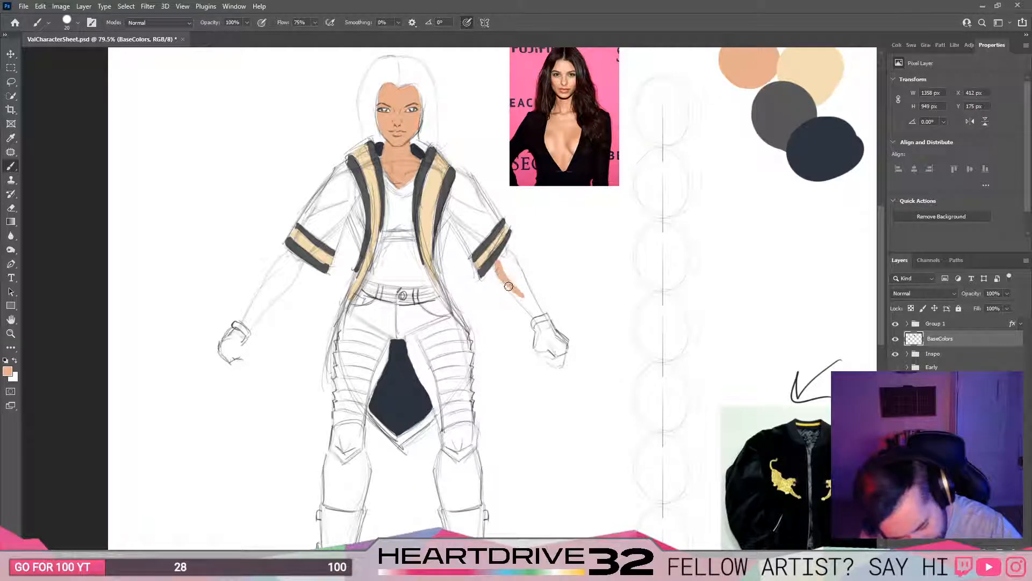
mouse_move(527, 306)
left_mouse_down()
mouse_move(535, 315)
mouse_move(504, 257)
left_mouse_up()
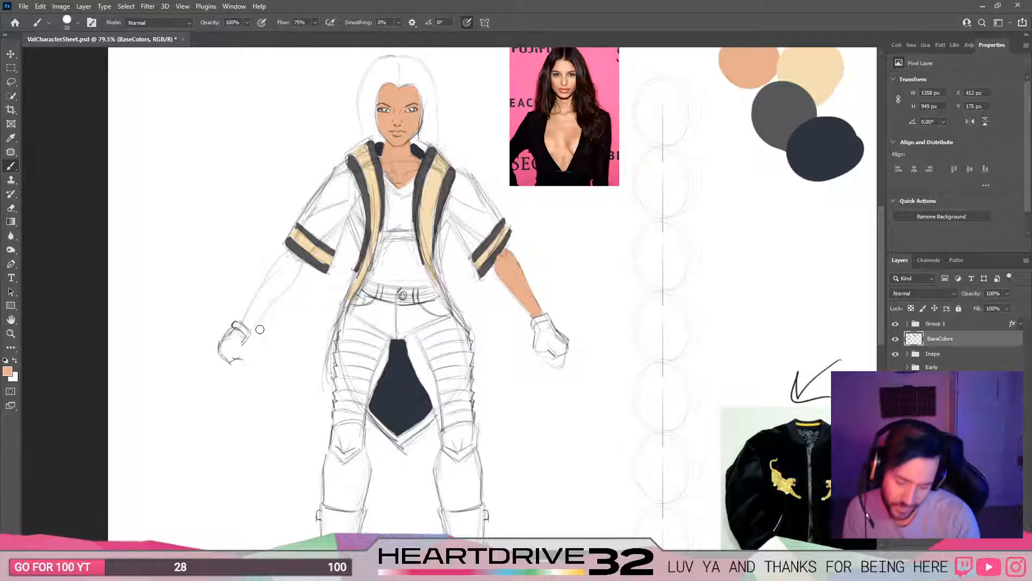
mouse_move(245, 326)
left_mouse_down()
mouse_move(300, 264)
mouse_move(289, 254)
mouse_move(247, 320)
mouse_move(272, 278)
mouse_move(285, 271)
mouse_move(283, 297)
mouse_move(275, 295)
mouse_move(293, 262)
left_mouse_up()
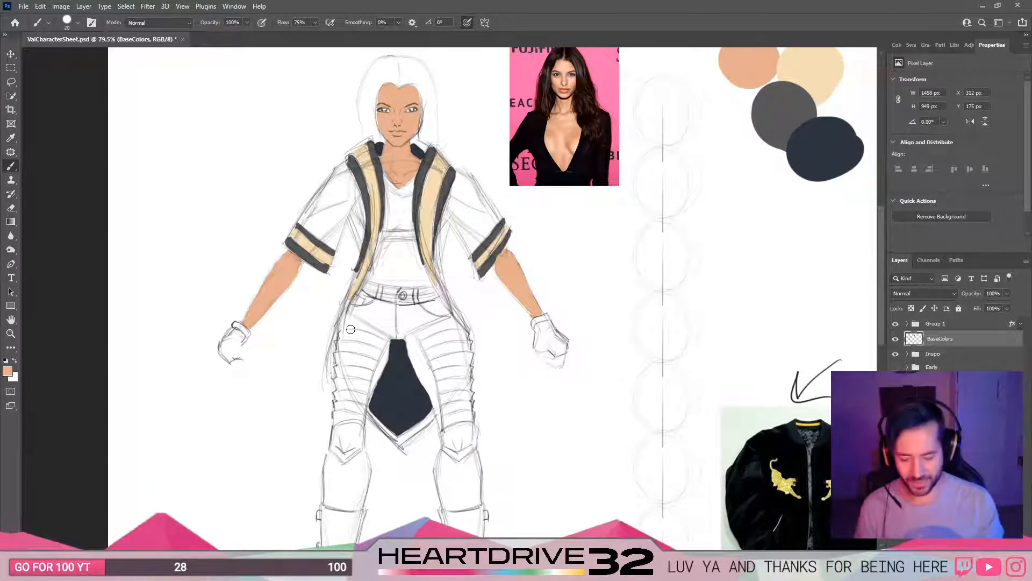
Step: Sample the dark grey swatch and paint the outer edge of the trouser leg at the left of the drawing, from knee to waist
left_click_drag(277, 273, 324, 332)
left_click_drag(345, 274, 345, 358)
left_click_drag(372, 309, 347, 310)
scroll(350, 312, "down", 4)
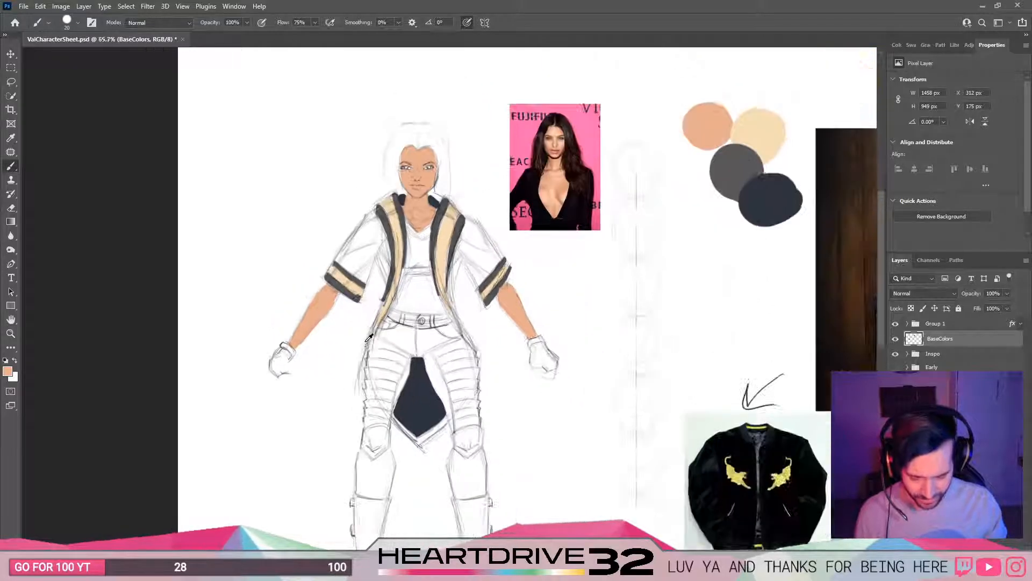
scroll(365, 329, "up", 4)
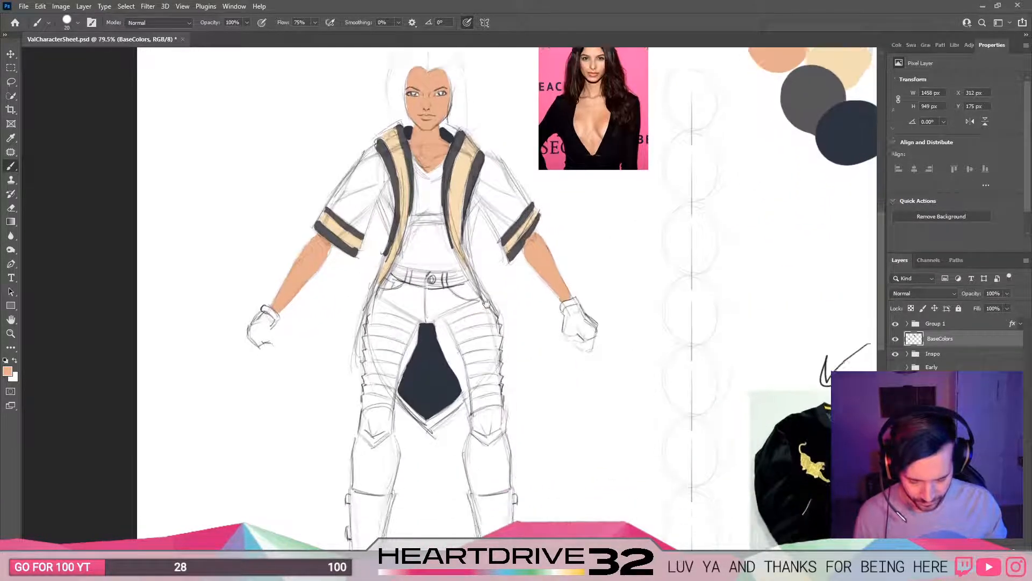
left_click(821, 113, "alt")
left_click_drag(559, 405, 544, 283)
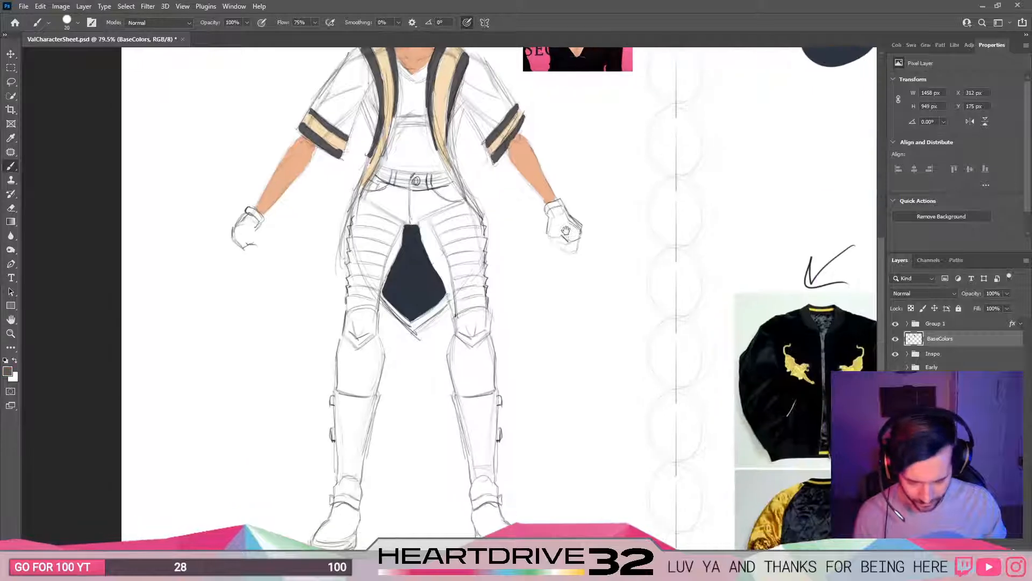
left_click_drag(531, 331, 518, 328)
scroll(518, 328, "down", 2)
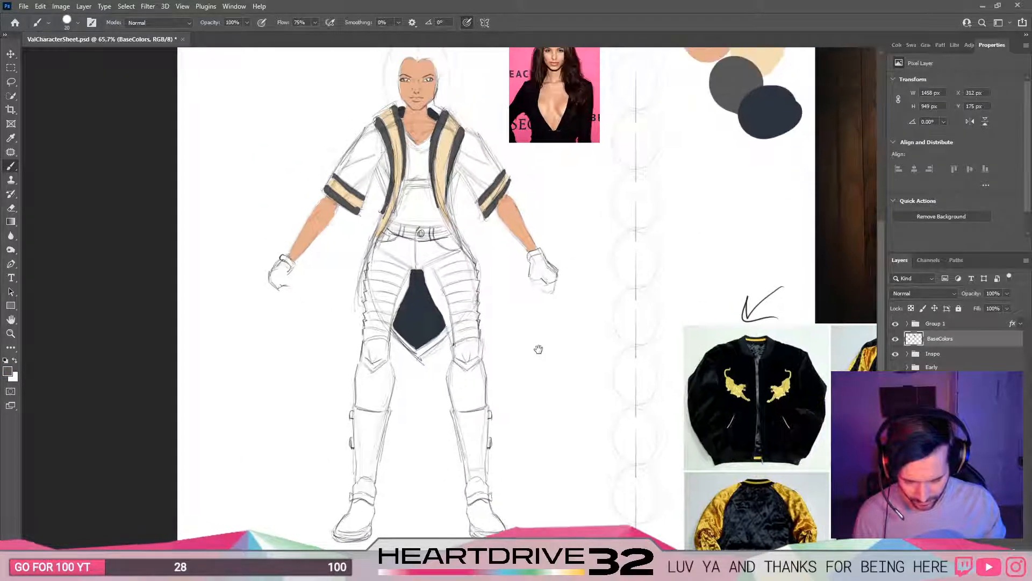
mouse_move(364, 388)
left_mouse_down()
mouse_move(355, 407)
mouse_move(369, 308)
left_mouse_up()
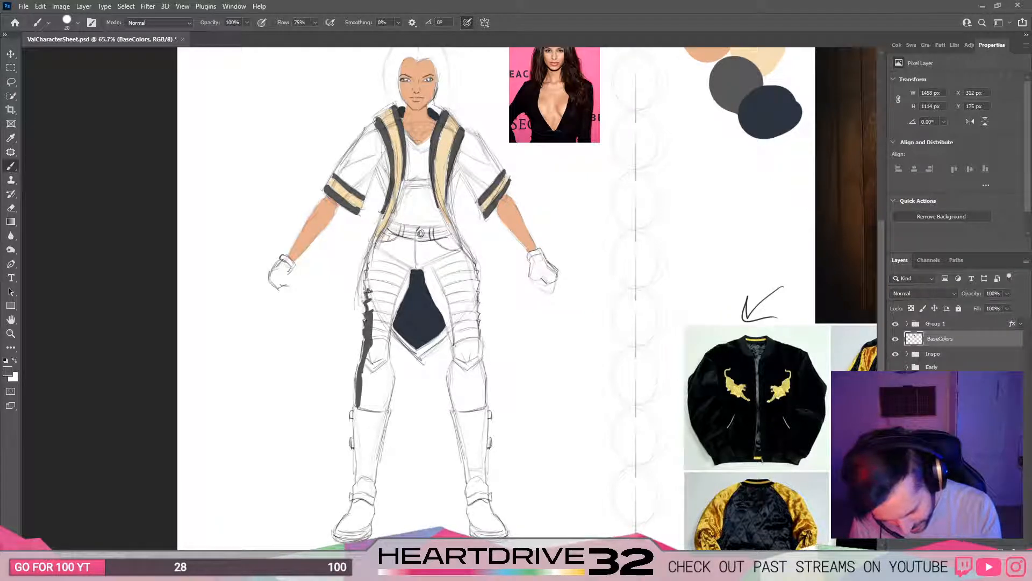
left_click_drag(367, 289, 371, 269)
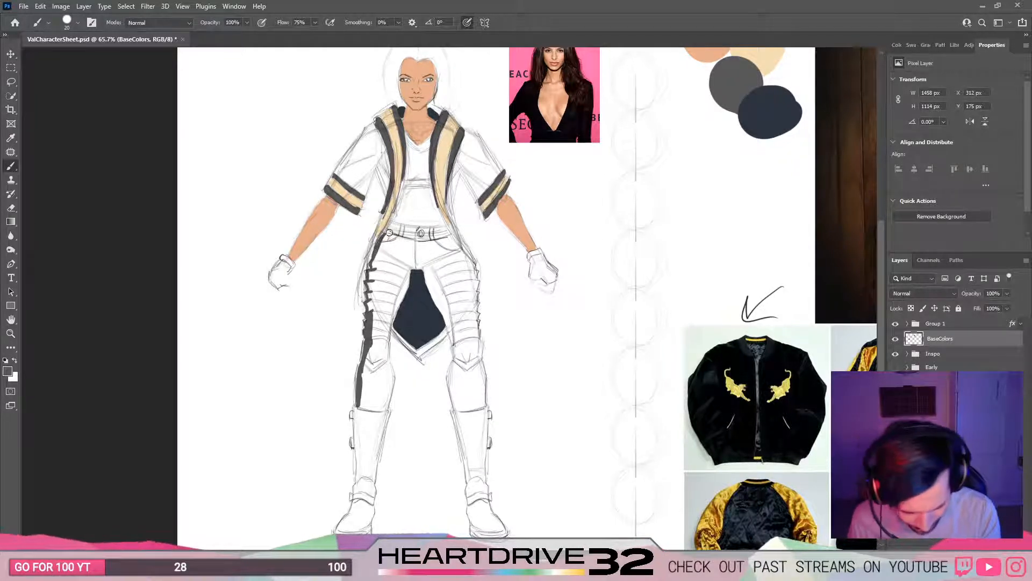
left_click_drag(379, 242, 390, 222)
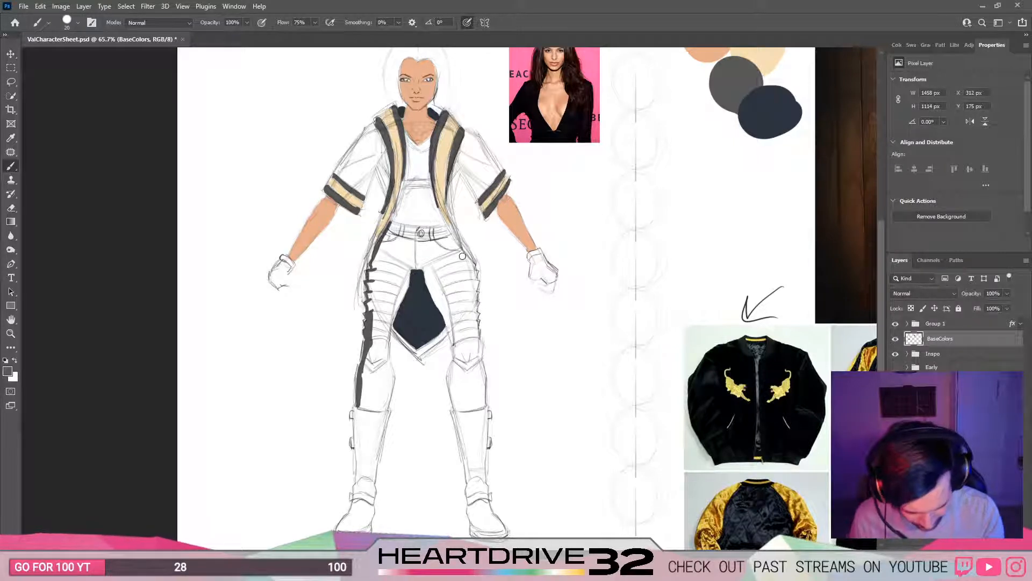
Step: Sample the skin color from the chest and fill the bare midriff between the cropped top and the belt
left_click(428, 131, "alt")
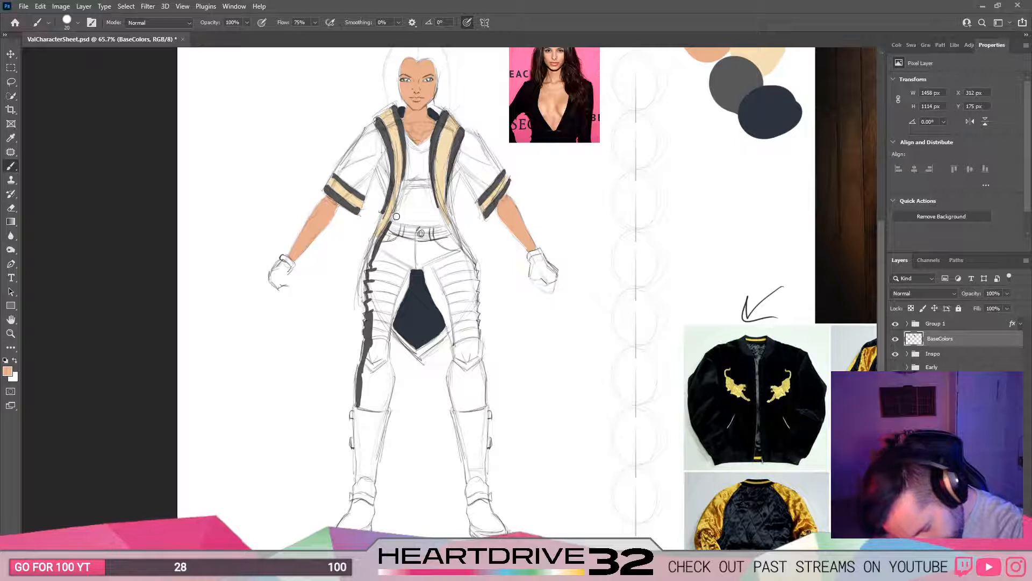
left_click_drag(425, 223, 399, 221)
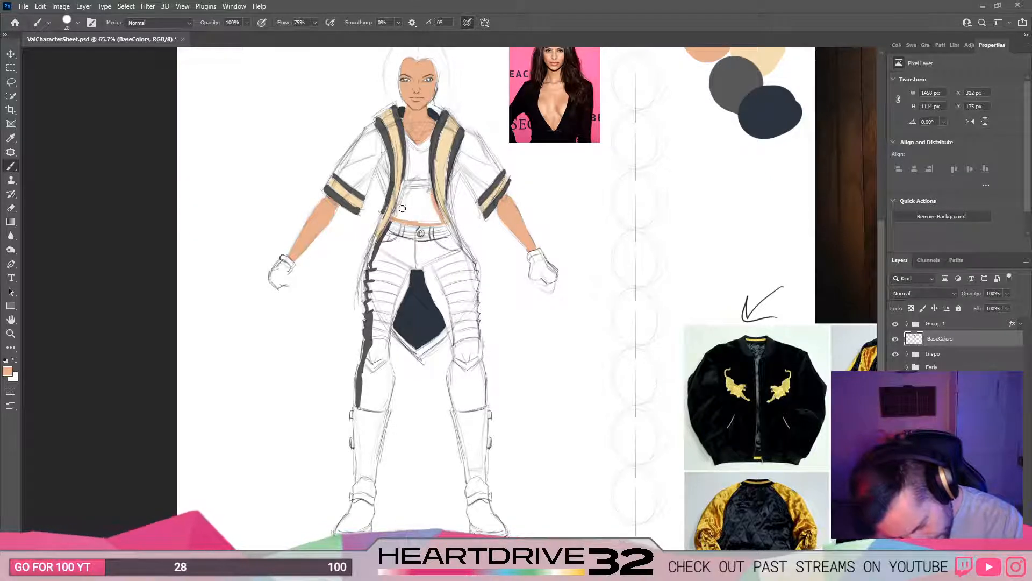
mouse_move(395, 214)
left_mouse_down()
mouse_move(409, 192)
mouse_move(428, 189)
mouse_move(403, 211)
mouse_move(433, 216)
mouse_move(433, 200)
mouse_move(416, 212)
left_mouse_up()
key("s")
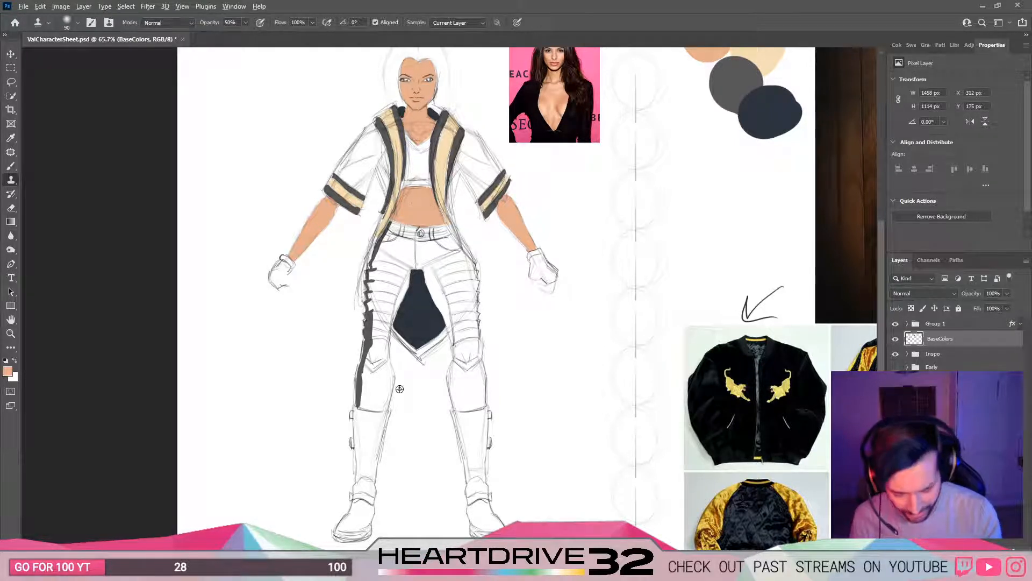
Step: Sample the dark grey swatch and paint the inner edge and knee cuff of the trouser leg nearest the finished outer edge, continuing around the crotch
key("b")
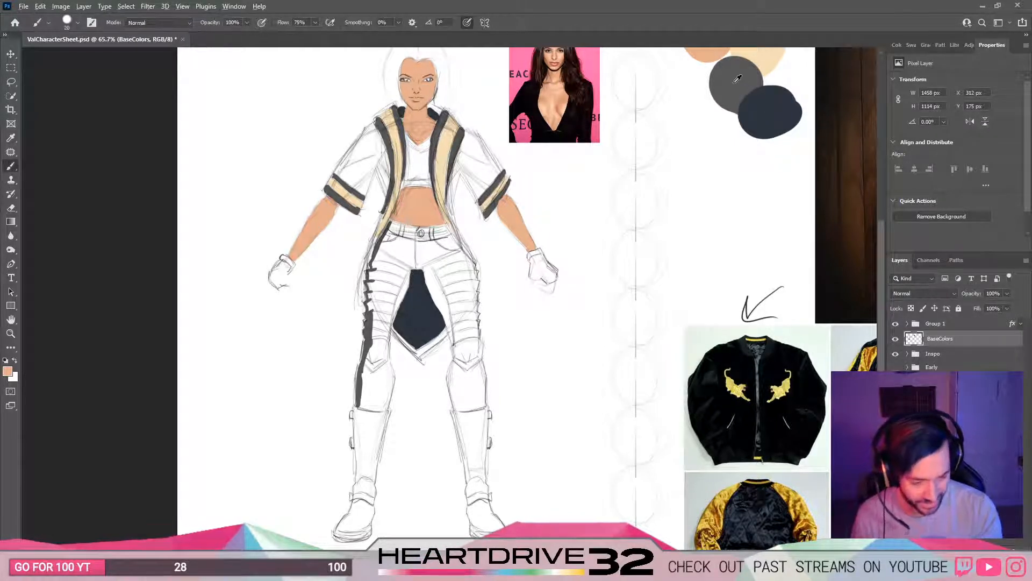
left_click(737, 79, "alt")
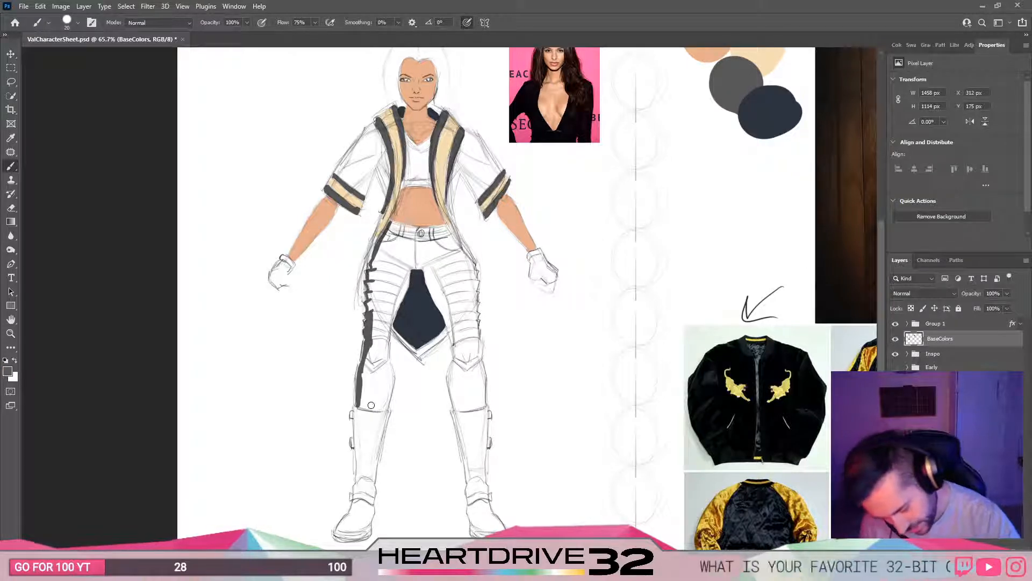
mouse_move(357, 405)
left_mouse_down()
mouse_move(383, 408)
mouse_move(392, 320)
mouse_move(414, 252)
mouse_move(438, 267)
mouse_move(432, 293)
mouse_move(451, 326)
left_mouse_up()
left_click_drag(431, 291, 458, 361)
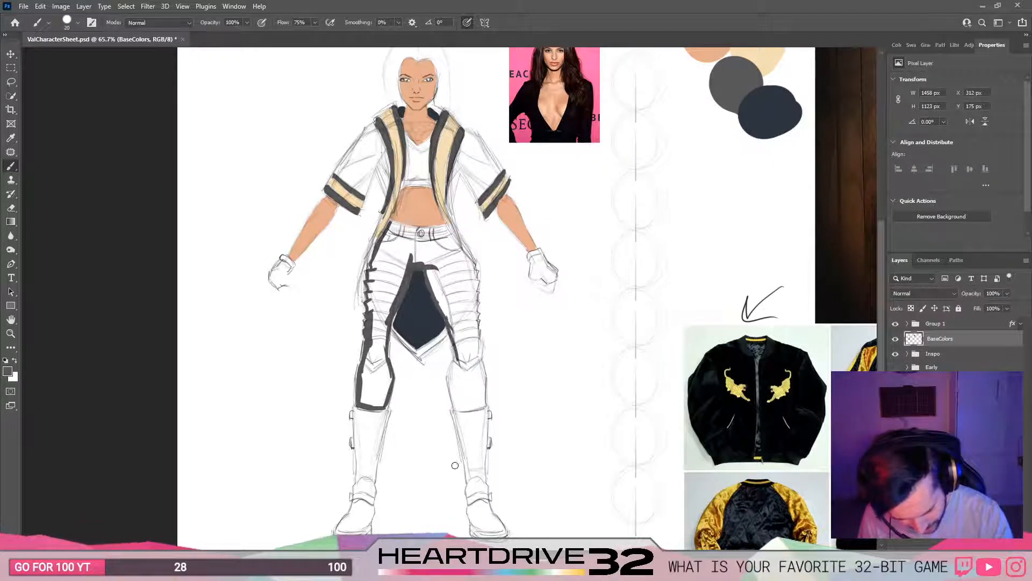
Step: Outline the other trouser leg in dark grey around the knee and up the outer thigh, and line the top of the waistband
left_click_drag(457, 408, 455, 357)
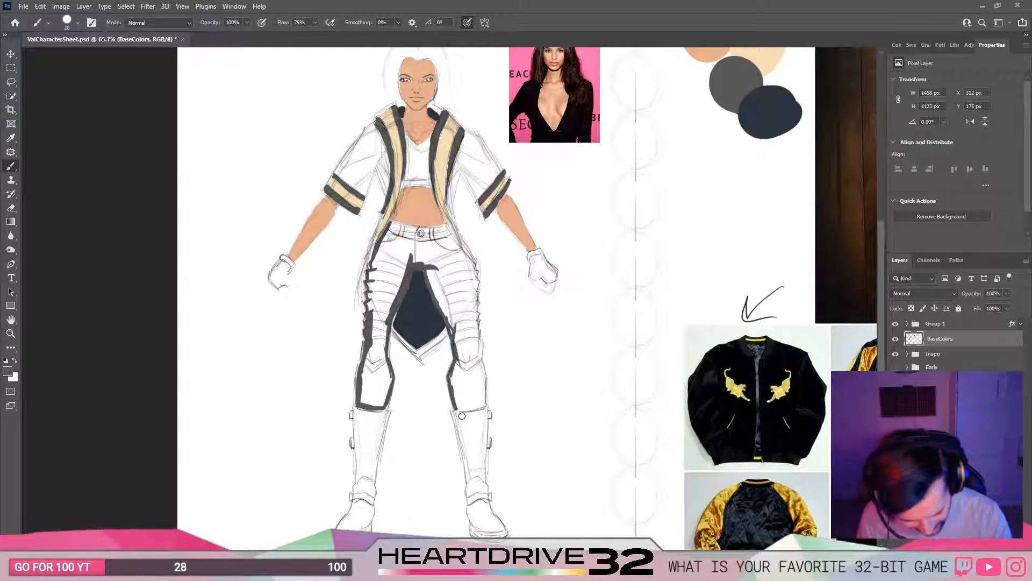
left_click_drag(473, 407, 459, 407)
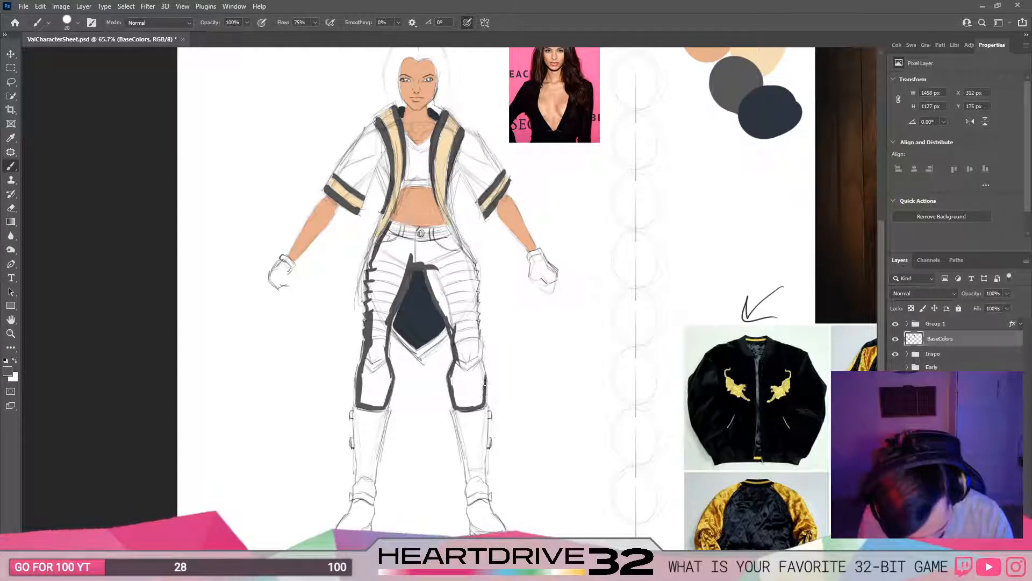
left_click_drag(484, 383, 479, 358)
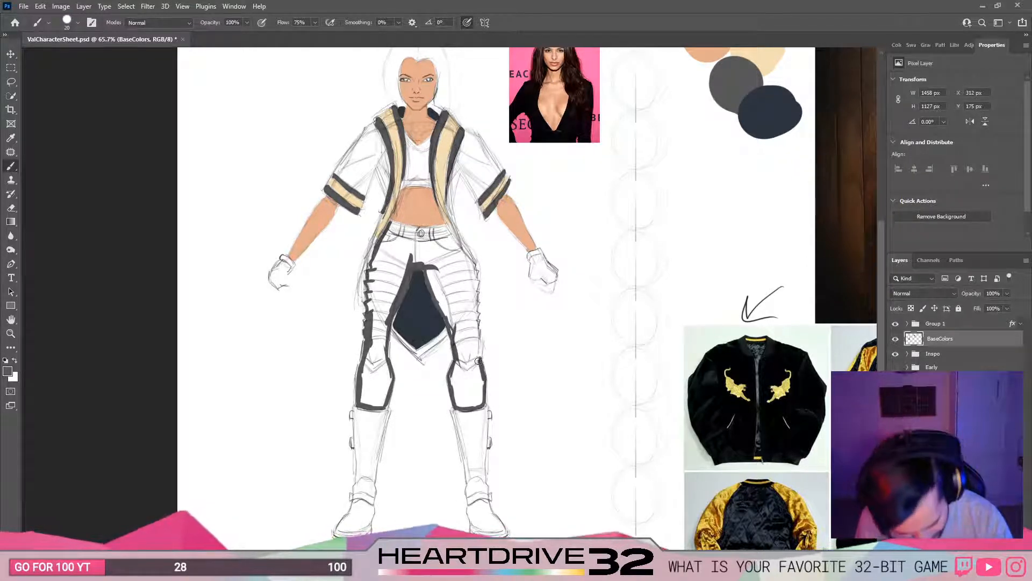
left_click_drag(479, 361, 470, 263)
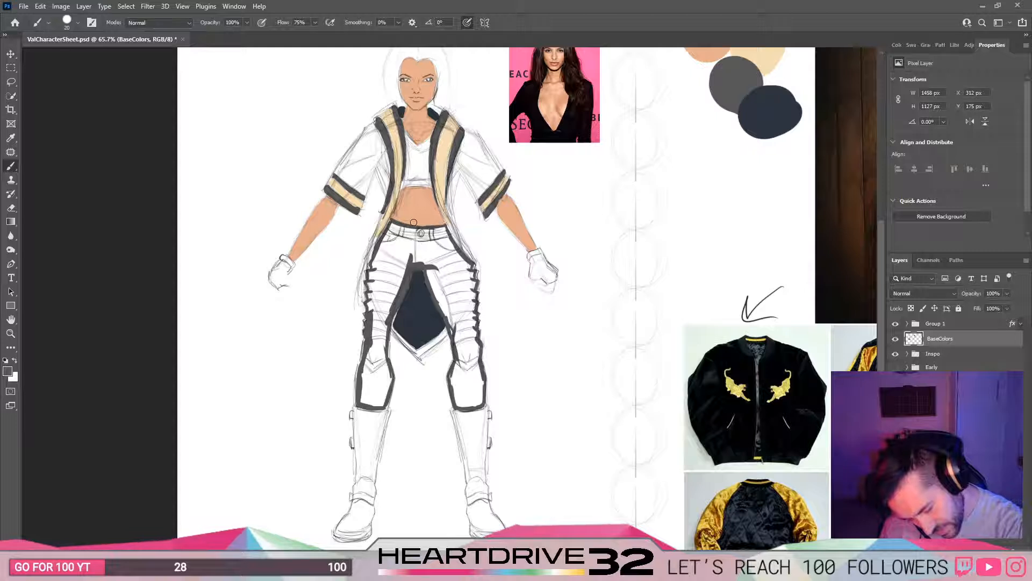
key("w")
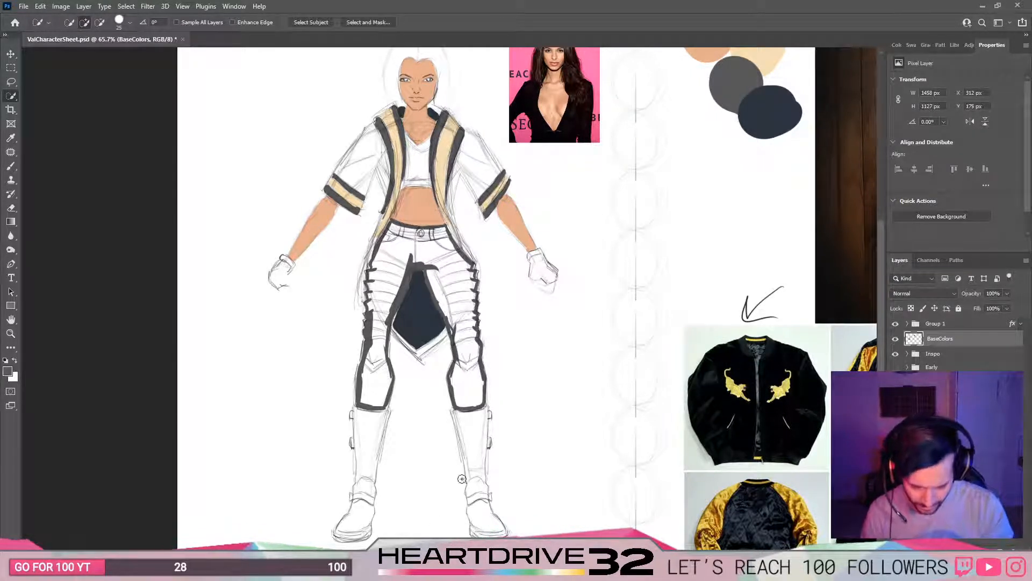
left_click(466, 389)
key("ctrl+d")
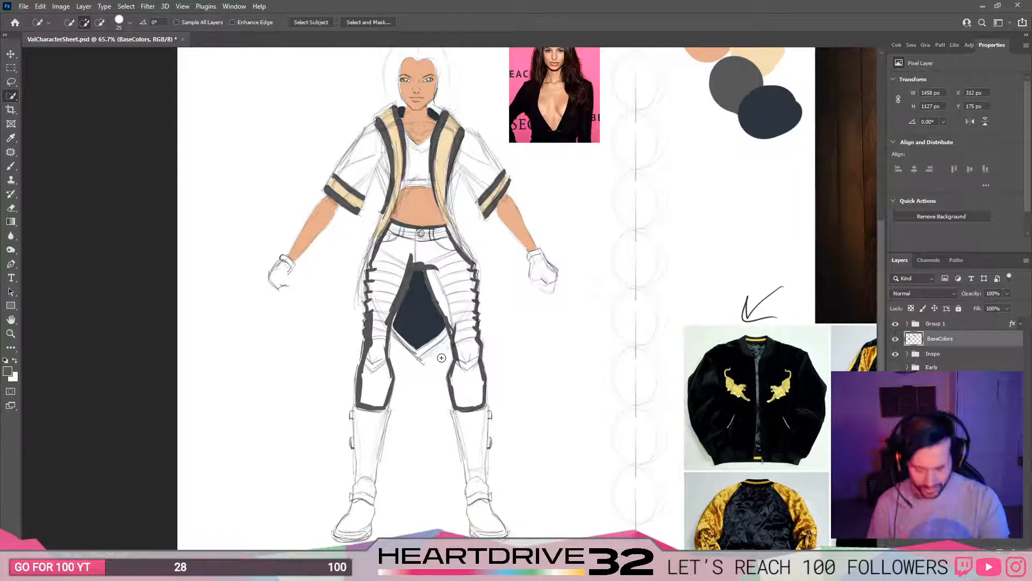
Step: Enlarge the brush to size 80 and fill both outlined trouser legs, the hips and the waistband with dark grey
key("b")
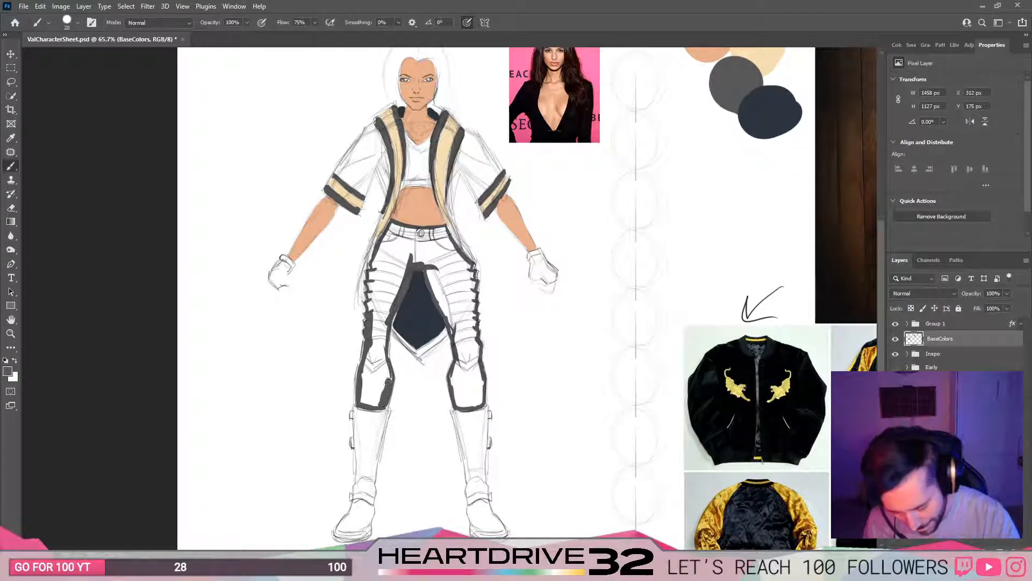
key("bracketright")
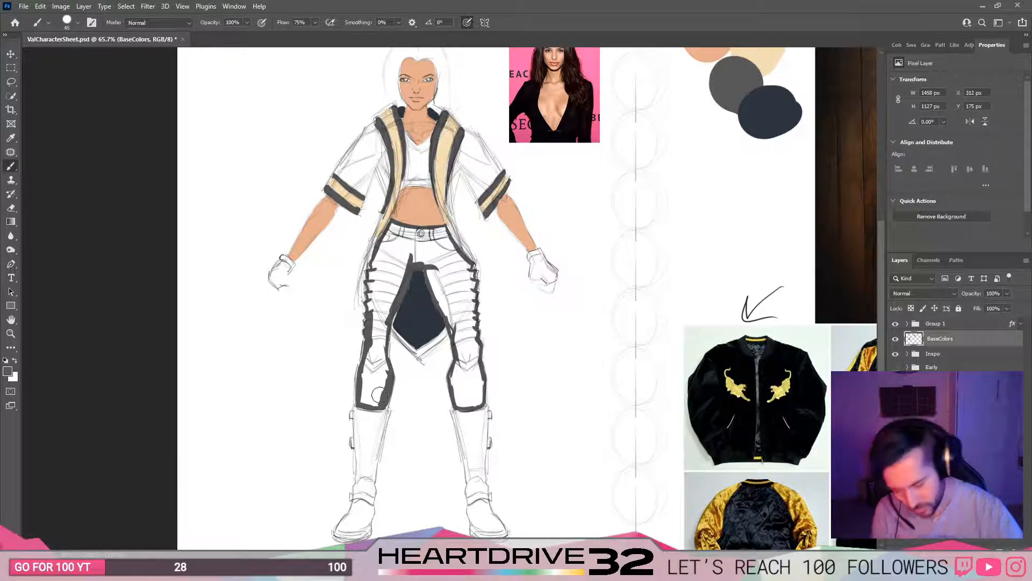
key("bracketright")
key("bracketright")
key("bracketright")
left_click_drag(371, 397, 373, 353)
mouse_move(380, 371)
left_mouse_down()
mouse_move(387, 290)
mouse_move(377, 307)
mouse_move(377, 278)
mouse_move(388, 289)
mouse_move(399, 266)
mouse_move(393, 257)
mouse_move(380, 267)
mouse_move(393, 239)
mouse_move(404, 239)
mouse_move(392, 226)
mouse_move(394, 242)
mouse_move(454, 238)
mouse_move(413, 256)
mouse_move(424, 252)
mouse_move(428, 263)
mouse_move(415, 241)
mouse_move(449, 242)
mouse_move(436, 231)
mouse_move(447, 230)
mouse_move(437, 241)
mouse_move(460, 277)
mouse_move(450, 251)
mouse_move(469, 267)
mouse_move(450, 251)
mouse_move(465, 265)
mouse_move(443, 277)
mouse_move(433, 257)
mouse_move(450, 285)
mouse_move(456, 258)
left_mouse_up()
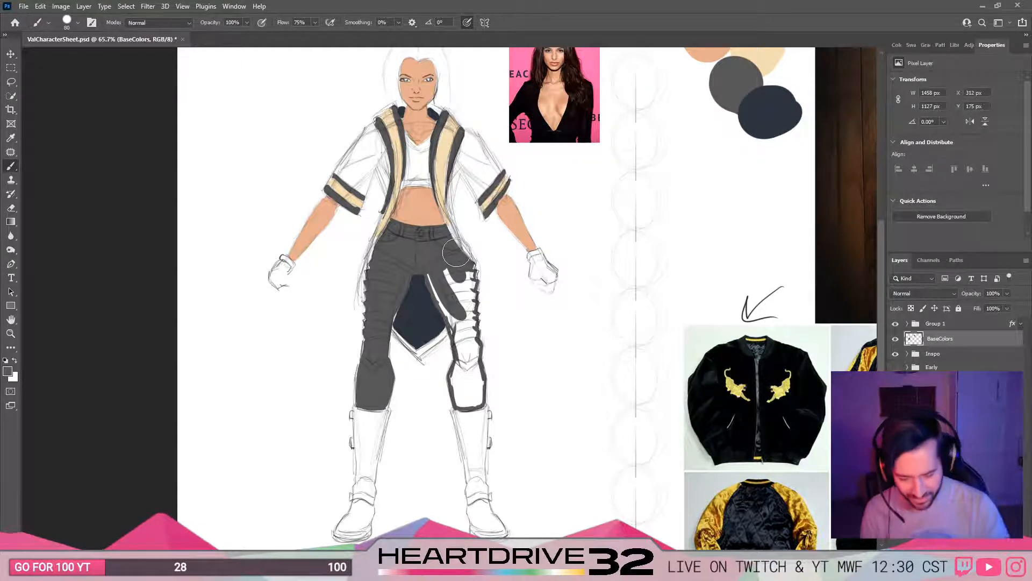
mouse_move(458, 326)
left_mouse_down()
mouse_move(429, 253)
mouse_move(454, 323)
mouse_move(428, 267)
mouse_move(483, 343)
mouse_move(454, 320)
mouse_move(462, 406)
mouse_move(459, 356)
mouse_move(466, 404)
mouse_move(479, 391)
mouse_move(480, 402)
mouse_move(472, 355)
mouse_move(481, 397)
mouse_move(465, 338)
mouse_move(477, 382)
mouse_move(481, 353)
mouse_move(472, 360)
mouse_move(454, 321)
mouse_move(478, 352)
mouse_move(458, 312)
mouse_move(475, 336)
mouse_move(462, 283)
mouse_move(469, 315)
mouse_move(474, 301)
mouse_move(448, 273)
mouse_move(465, 310)
mouse_move(449, 267)
mouse_move(458, 308)
mouse_move(470, 309)
mouse_move(466, 273)
left_mouse_up()
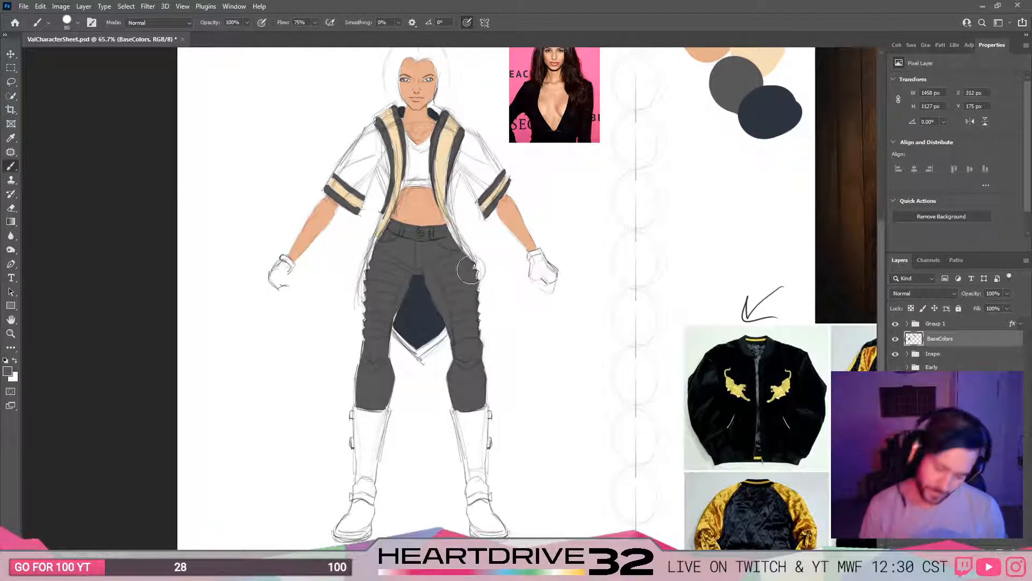
Step: Sample the dark navy swatch and paint the inner edge of the boot at the right of the drawing, from foot to boot top
left_click_drag(366, 218, 444, 211)
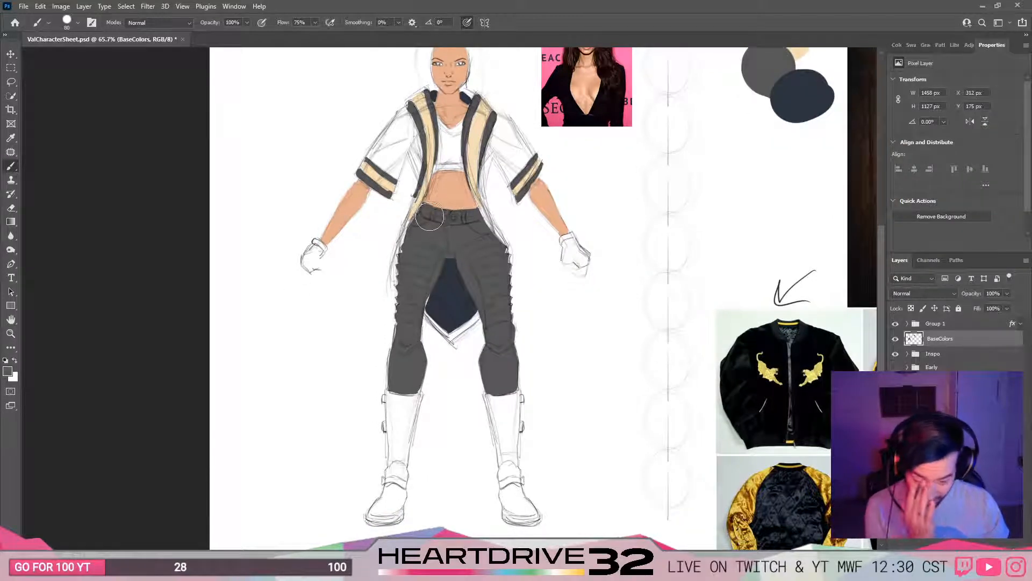
left_click_drag(589, 290, 592, 302)
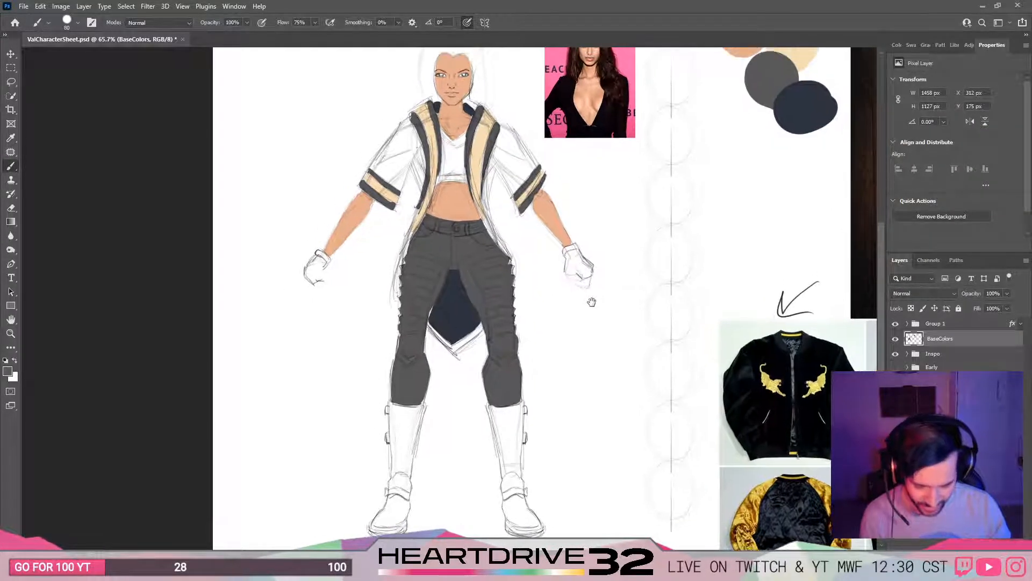
mouse_move(611, 335)
left_mouse_down()
mouse_move(606, 352)
mouse_move(601, 337)
left_mouse_up()
left_click(807, 110, "alt")
left_click_drag(639, 255, 623, 231)
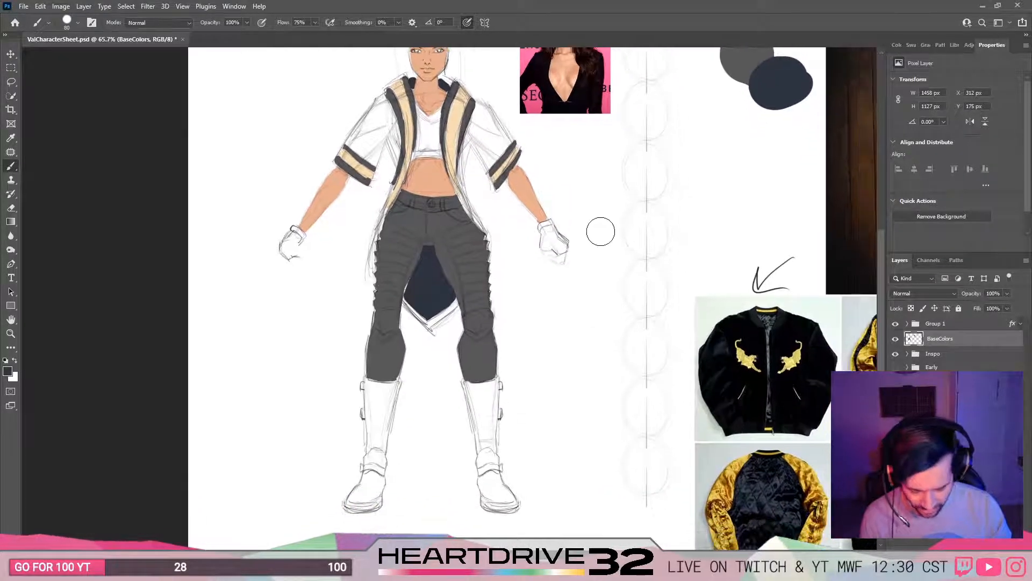
left_click_drag(498, 487, 486, 499)
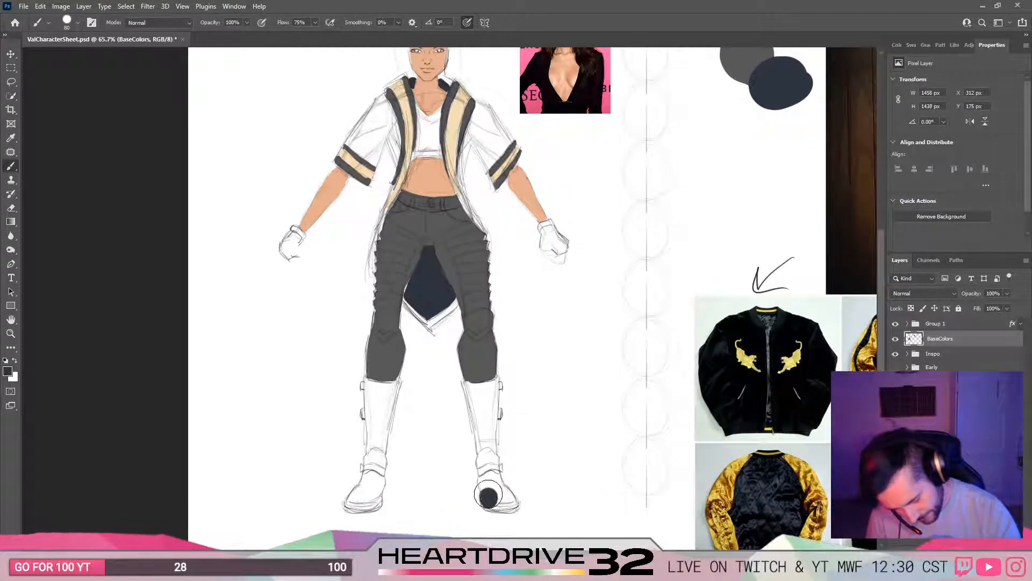
key("ctrl+z")
left_click(490, 500)
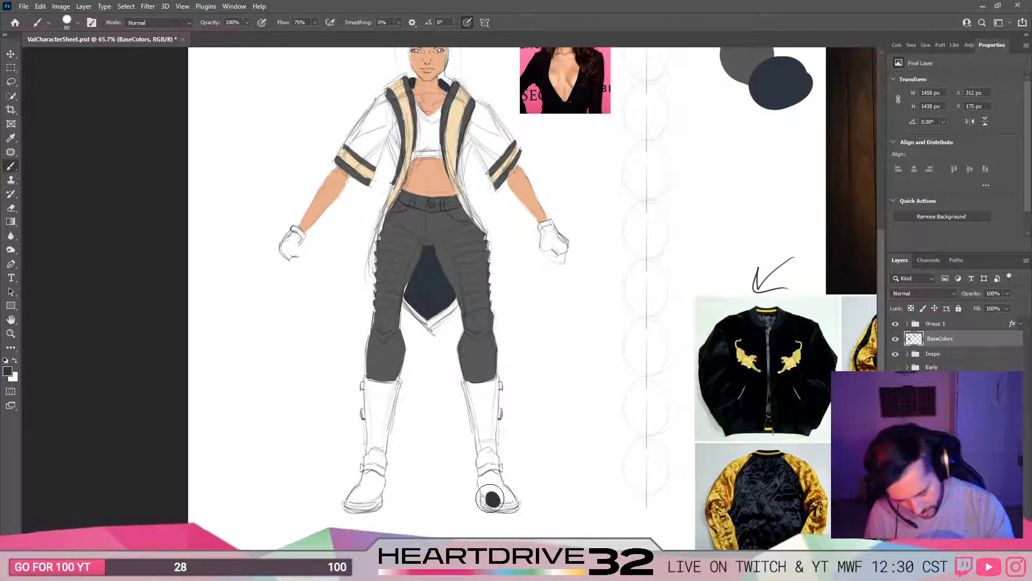
left_click_drag(489, 502, 484, 487)
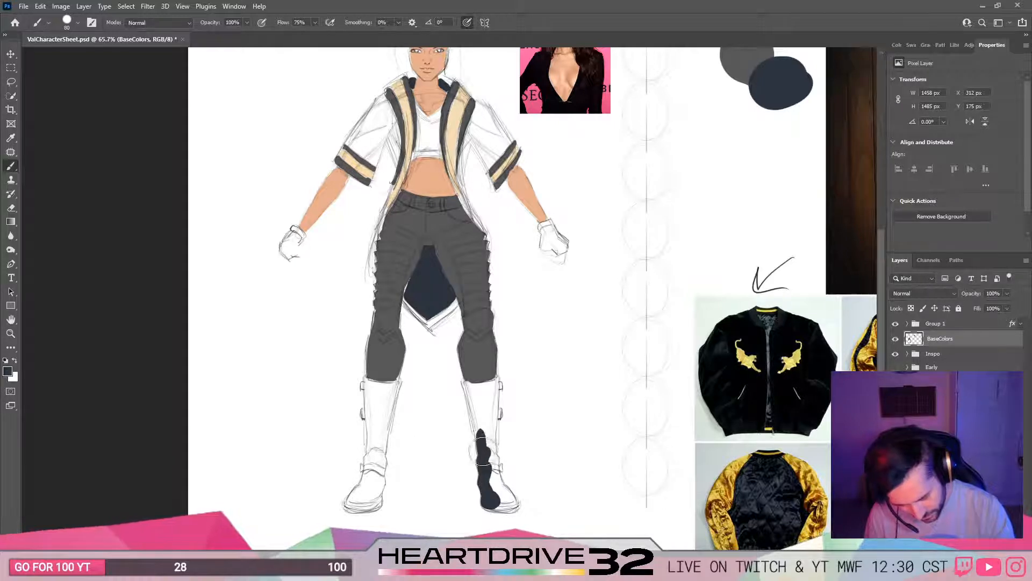
left_click_drag(482, 451, 471, 395)
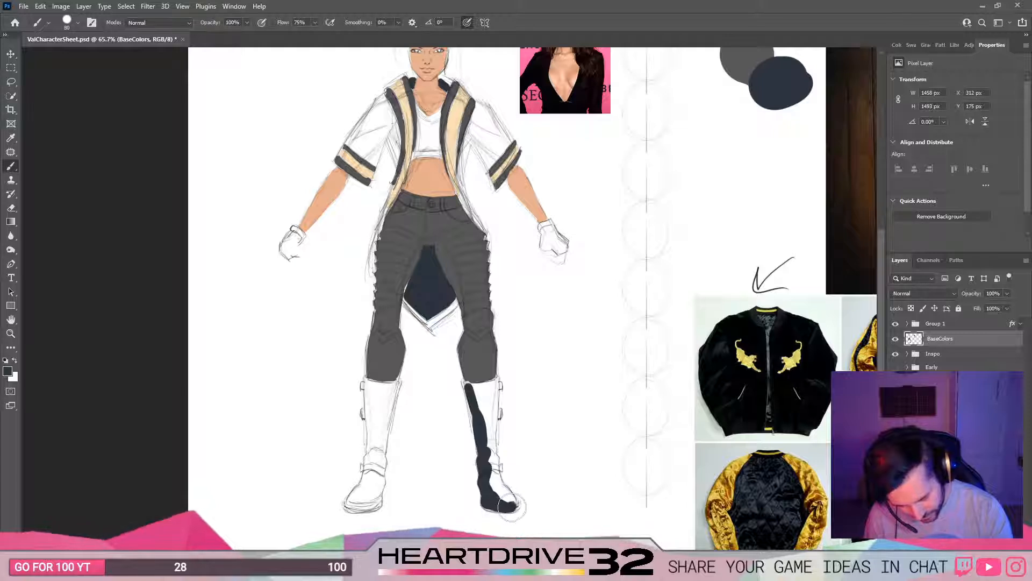
Step: Fill the foot and ankle of the same boot with navy, undoing the strokes that stray past its outer edge
left_click_drag(506, 503, 492, 467)
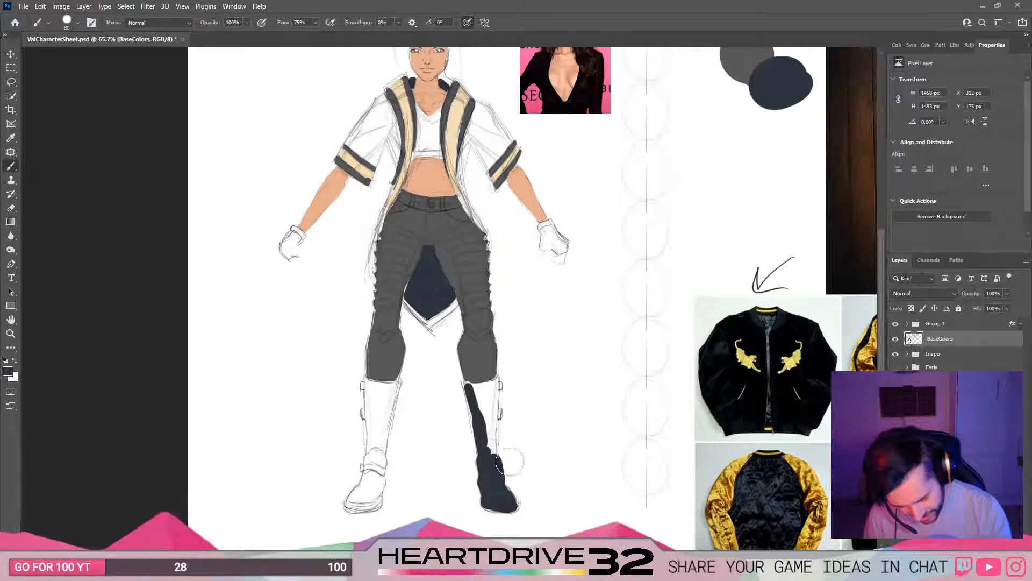
key("ctrl+z")
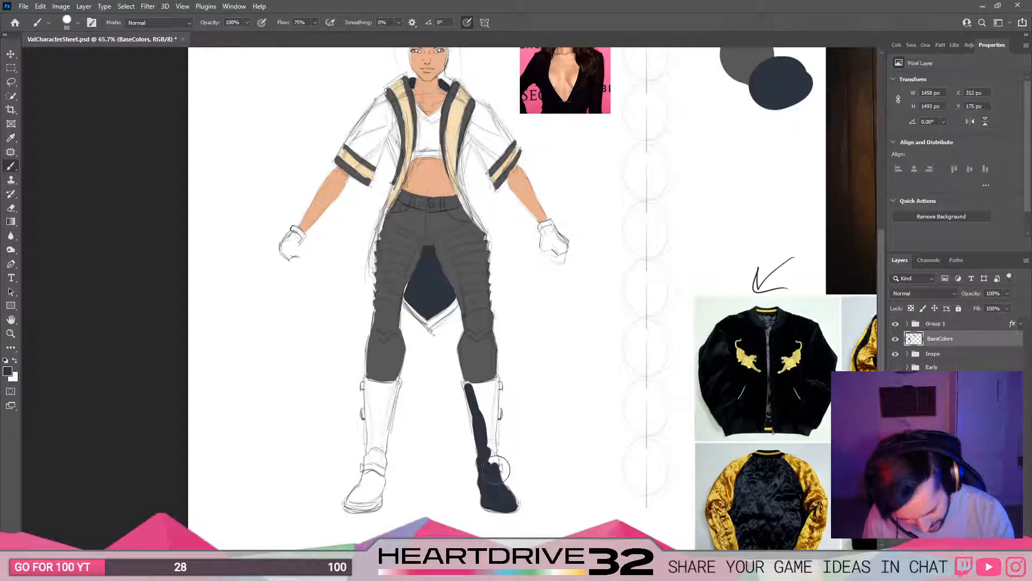
mouse_move(495, 462)
left_mouse_down()
mouse_move(485, 407)
mouse_move(493, 450)
mouse_move(492, 415)
left_mouse_up()
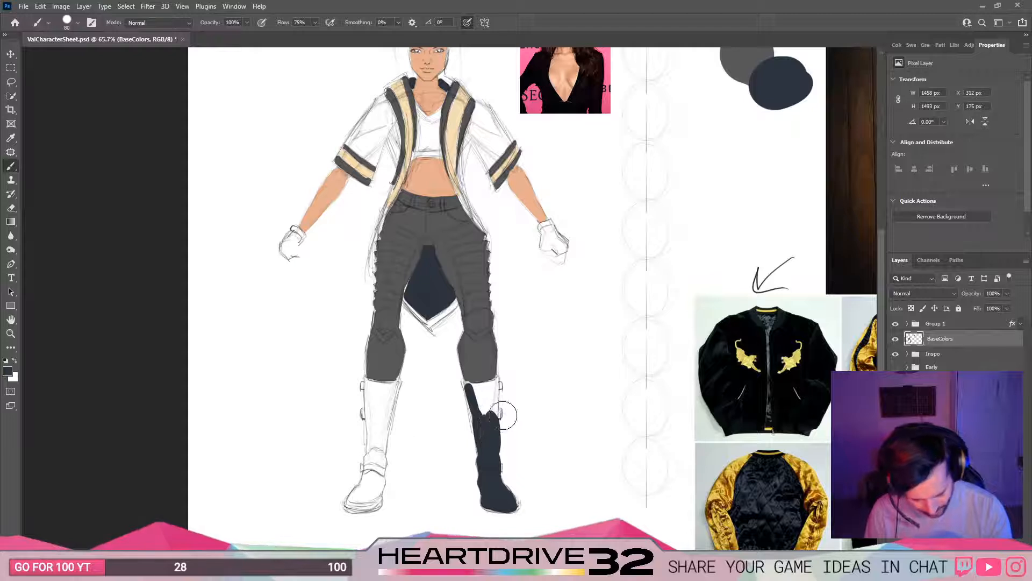
key("ctrl+z")
Step: Reduce the brush to size 45 and fill the rest of the boot shaft up to its top, including the side buckles, in navy
key("bracketleft")
key("bracketleft")
key("bracketleft")
key("bracketleft")
mouse_move(493, 451)
left_mouse_down()
mouse_move(491, 414)
mouse_move(492, 422)
left_mouse_up()
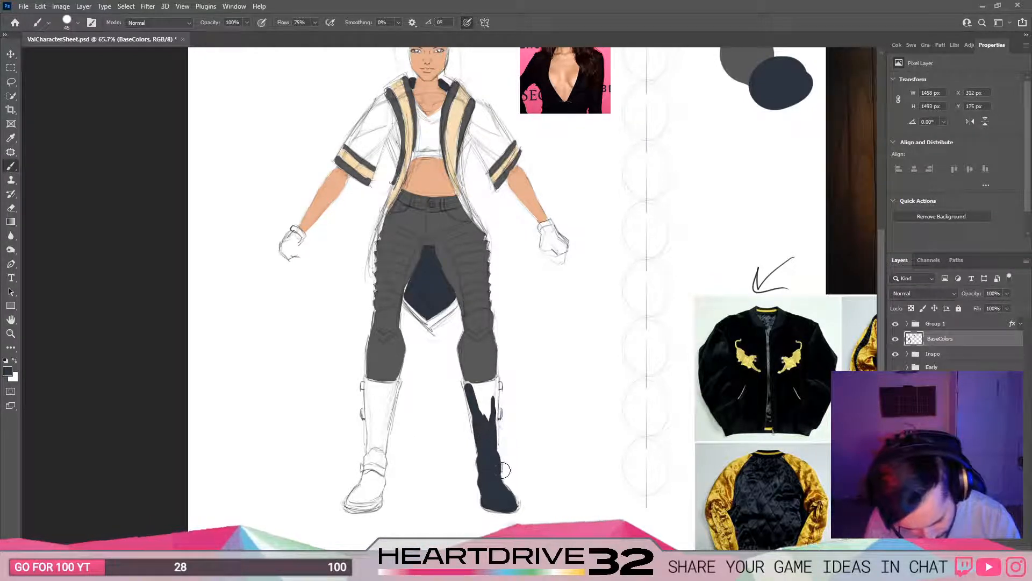
left_click_drag(500, 470, 501, 466)
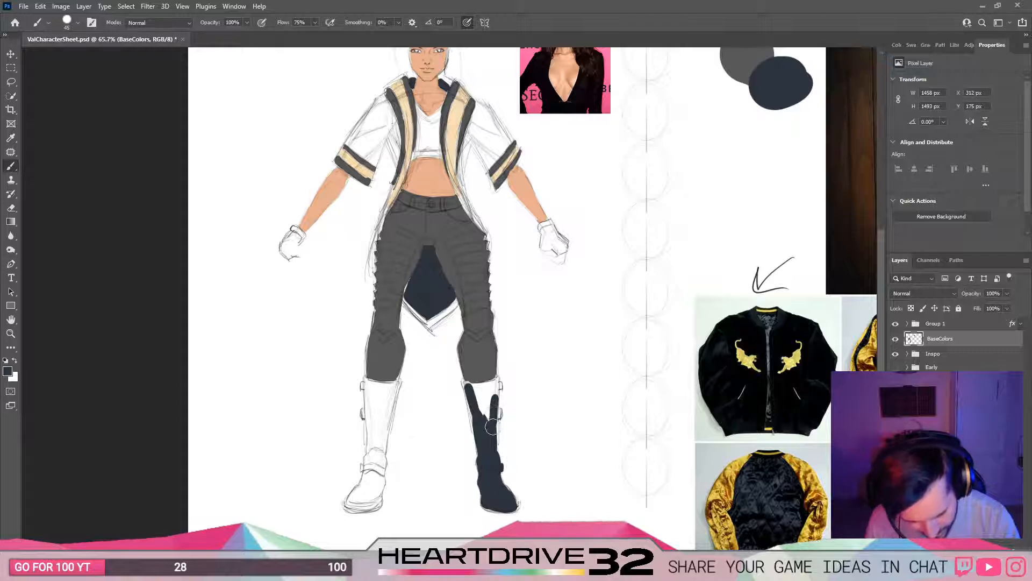
left_click_drag(497, 383, 485, 415)
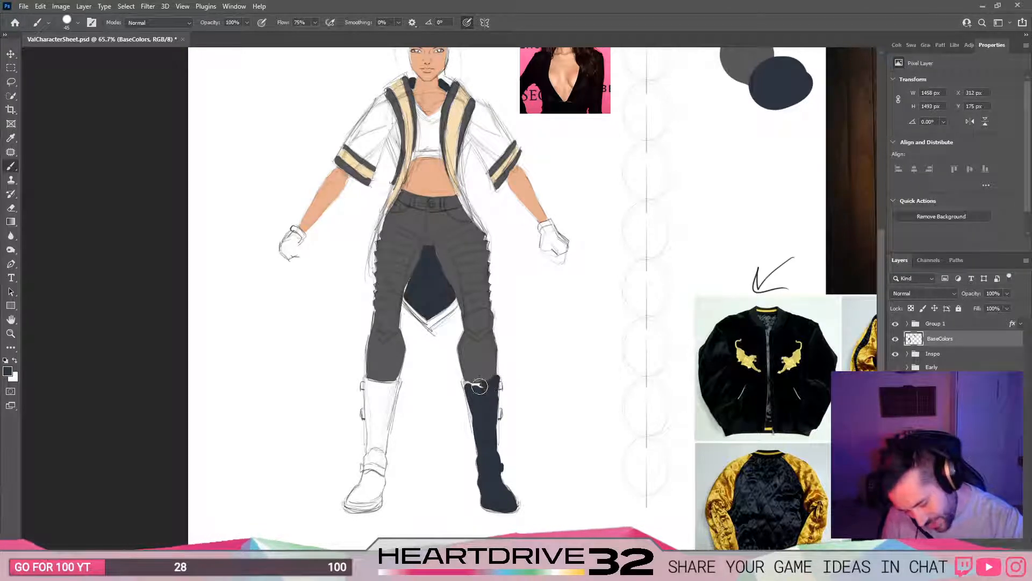
left_click_drag(491, 381, 471, 385)
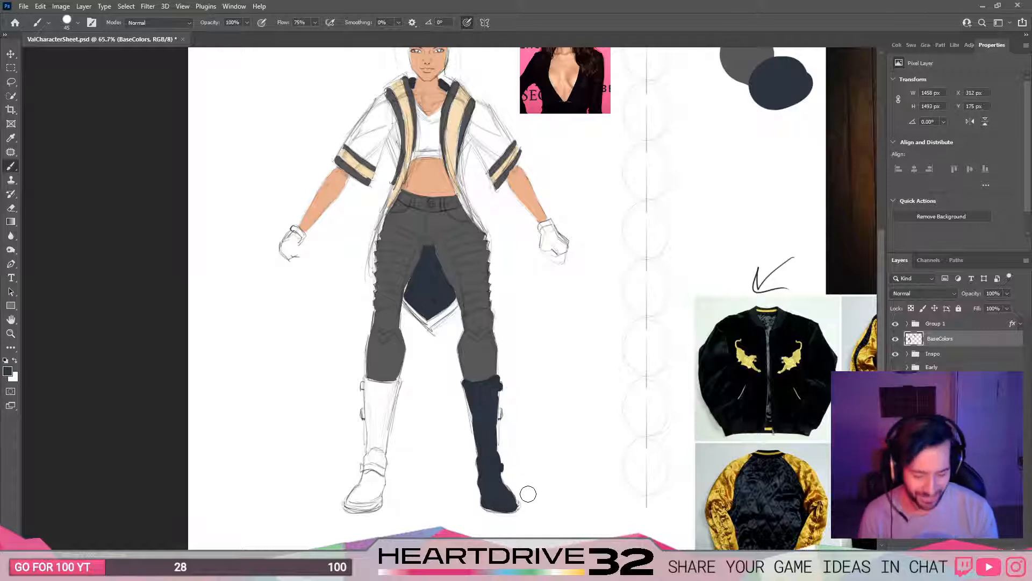
left_click(500, 386)
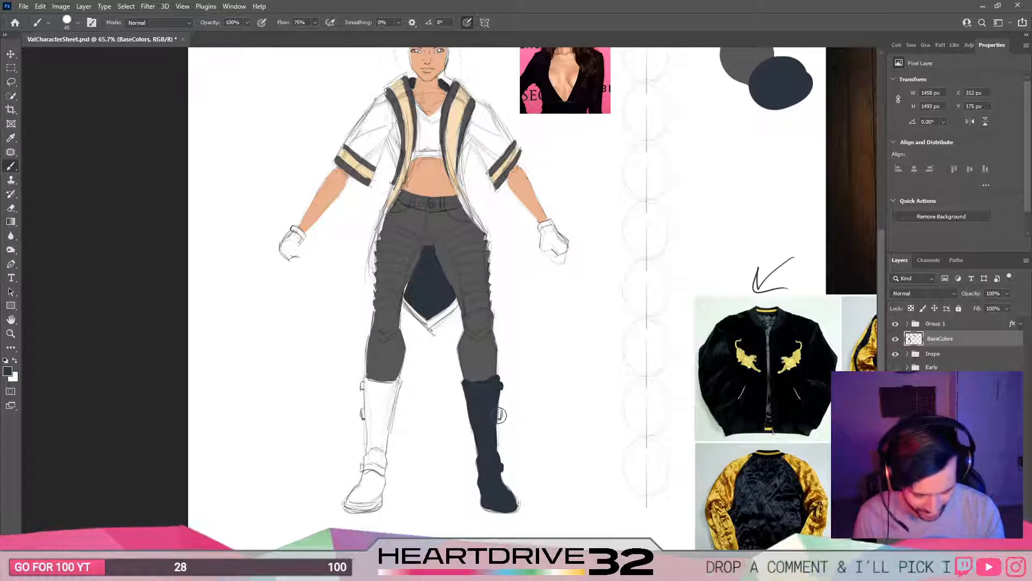
left_click_drag(500, 410, 499, 415)
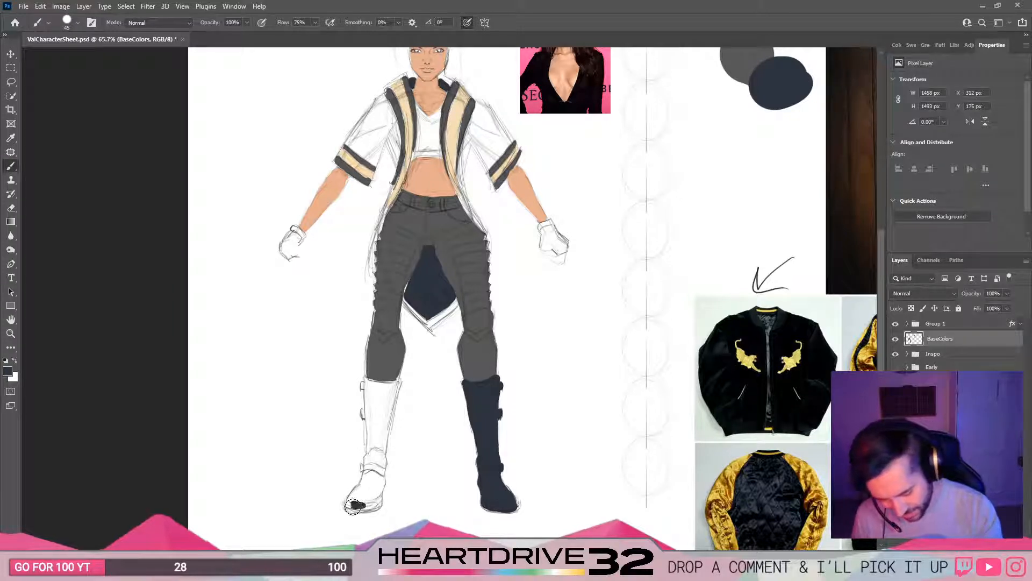
Step: Paint the boot at the left of the drawing navy, outlining its edges and buckles and filling the foot and shaft
mouse_move(354, 506)
left_mouse_down()
mouse_move(372, 450)
mouse_move(365, 385)
left_mouse_up()
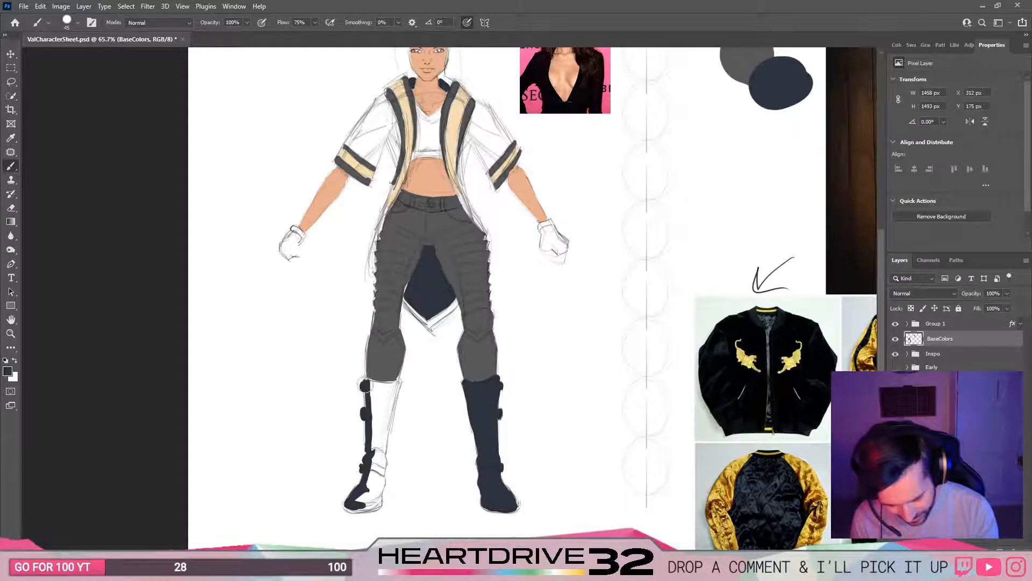
mouse_move(355, 506)
left_mouse_down()
mouse_move(386, 479)
mouse_move(394, 393)
mouse_move(382, 394)
mouse_move(390, 379)
mouse_move(371, 381)
mouse_move(381, 384)
left_mouse_up()
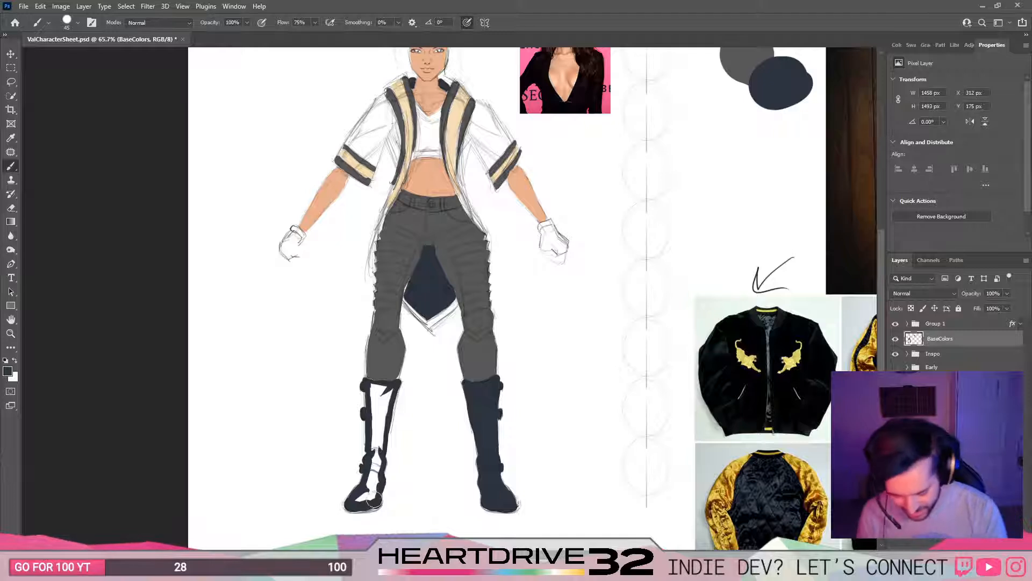
mouse_move(374, 500)
left_mouse_down()
mouse_move(359, 503)
mouse_move(376, 480)
mouse_move(373, 385)
mouse_move(386, 389)
mouse_move(387, 409)
mouse_move(377, 463)
left_mouse_up()
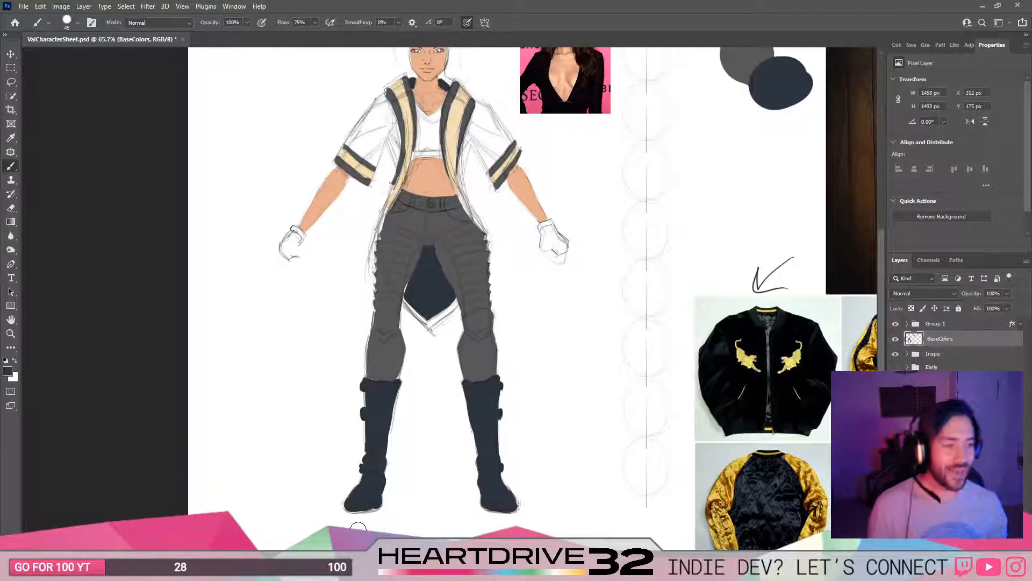
left_click_drag(362, 351, 359, 420)
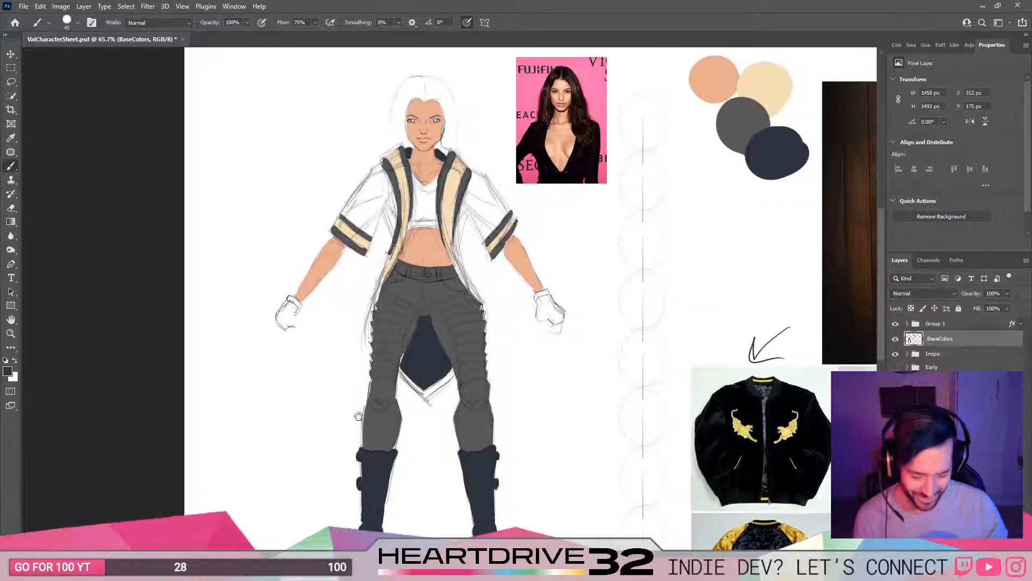
left_click_drag(457, 316, 451, 367)
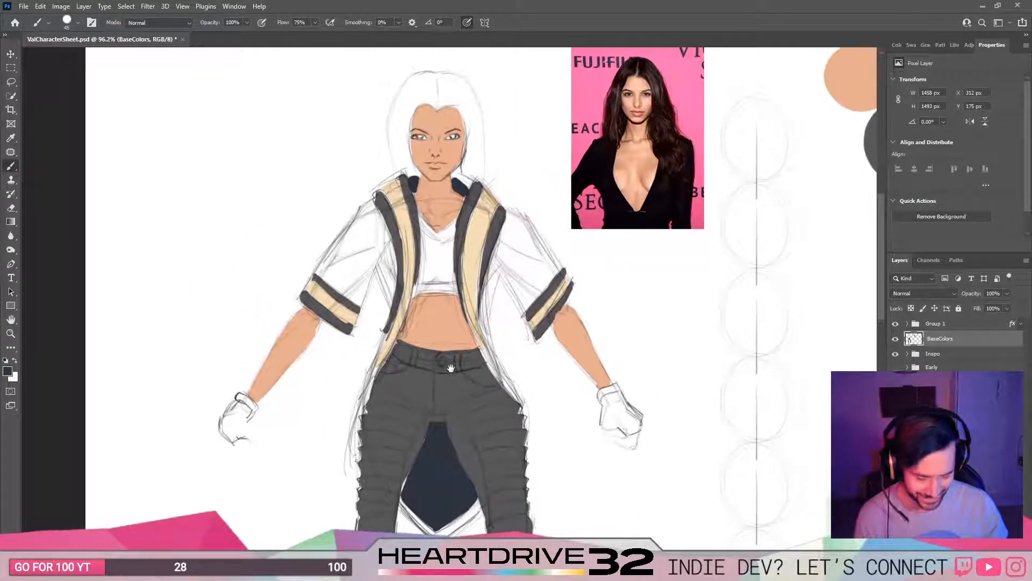
left_click_drag(572, 305, 310, 368)
scroll(330, 348, "down", 2)
left_click_drag(375, 398, 375, 205)
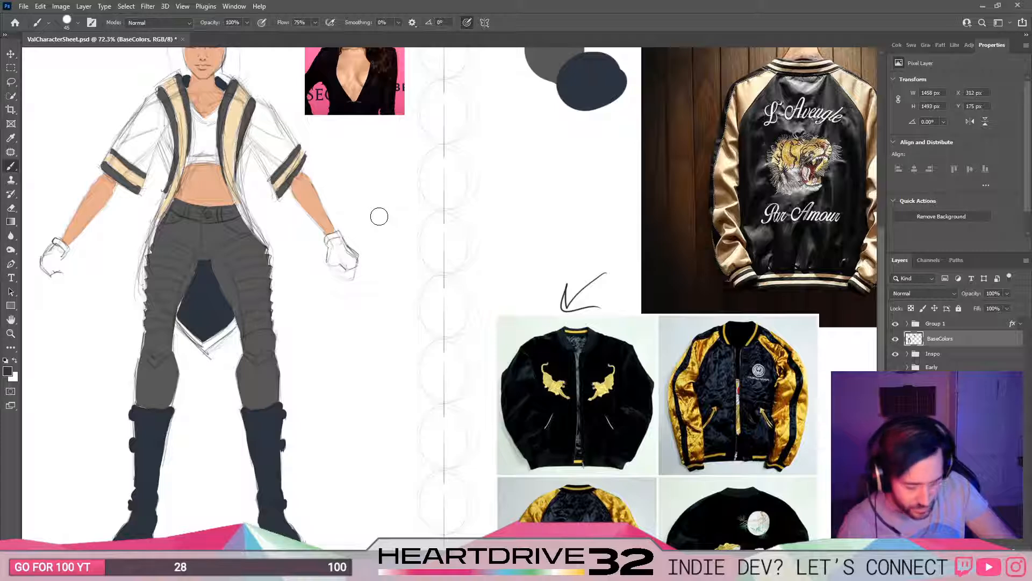
Step: Paint the jacket sleeve and the narrow outer panel beside the front trim at the right of the drawing navy
left_click_drag(396, 258, 472, 287)
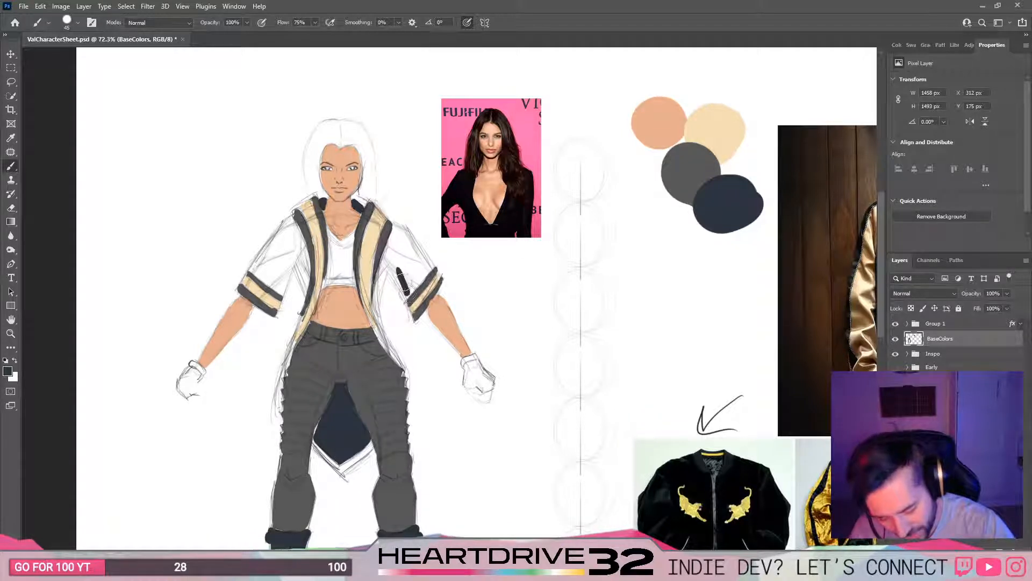
mouse_move(419, 280)
left_mouse_down()
mouse_move(424, 260)
mouse_move(399, 235)
left_mouse_up()
mouse_move(411, 280)
left_mouse_down()
mouse_move(401, 253)
mouse_move(392, 270)
mouse_move(394, 260)
left_mouse_up()
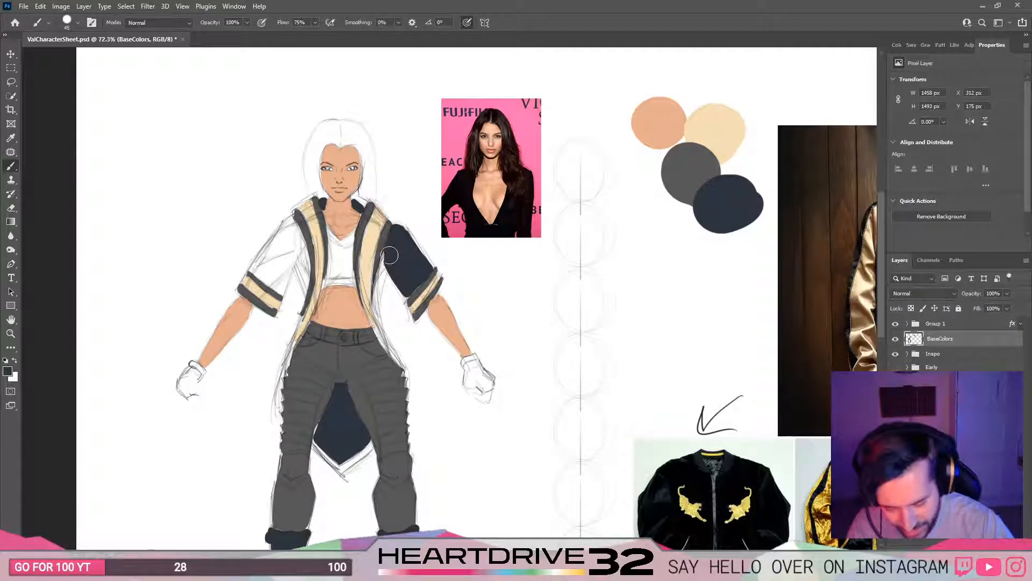
mouse_move(377, 299)
left_mouse_down()
mouse_move(385, 261)
mouse_move(376, 293)
left_mouse_up()
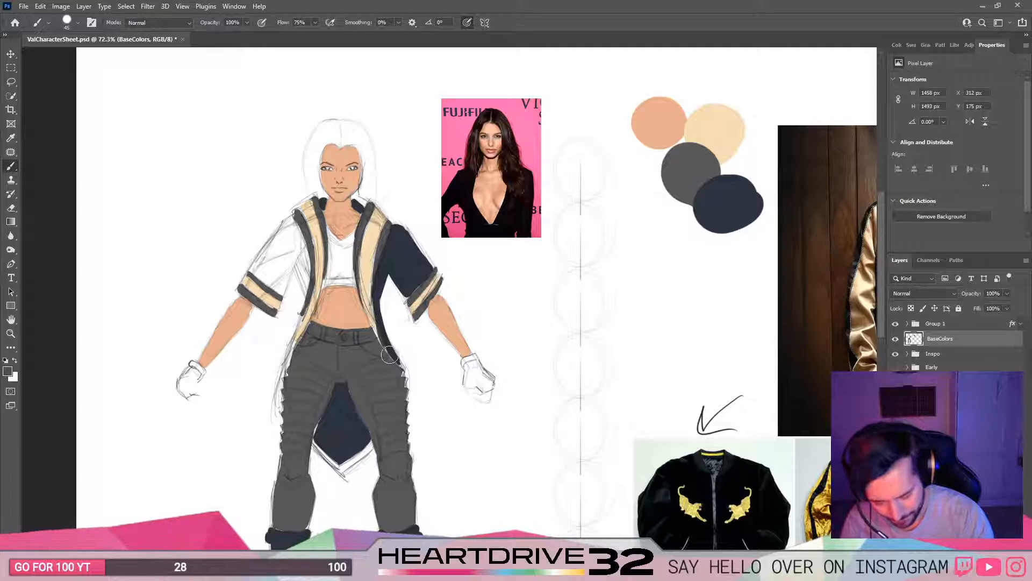
left_click_drag(377, 323, 376, 268)
key("ctrl+z")
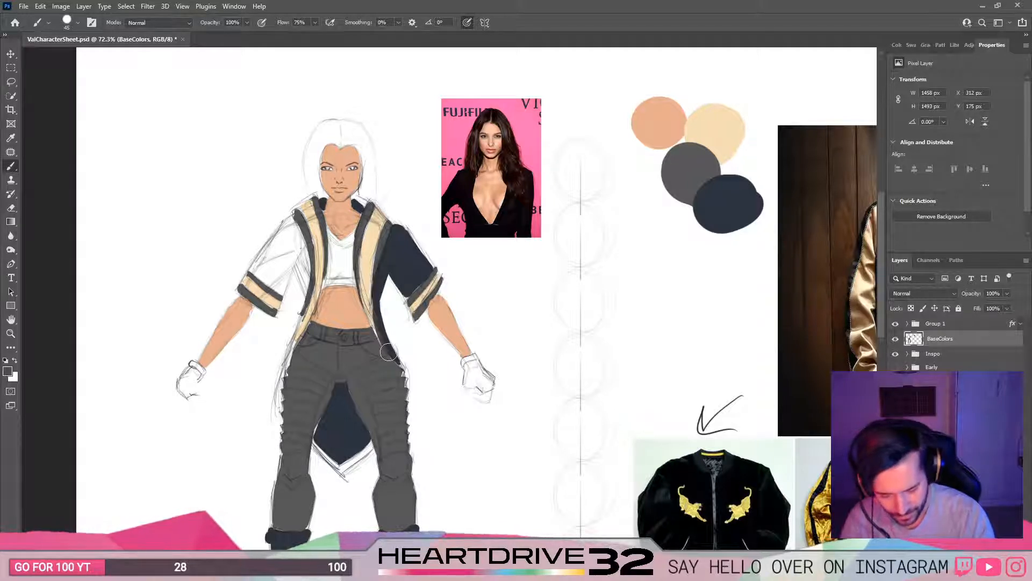
left_click_drag(391, 355, 377, 279)
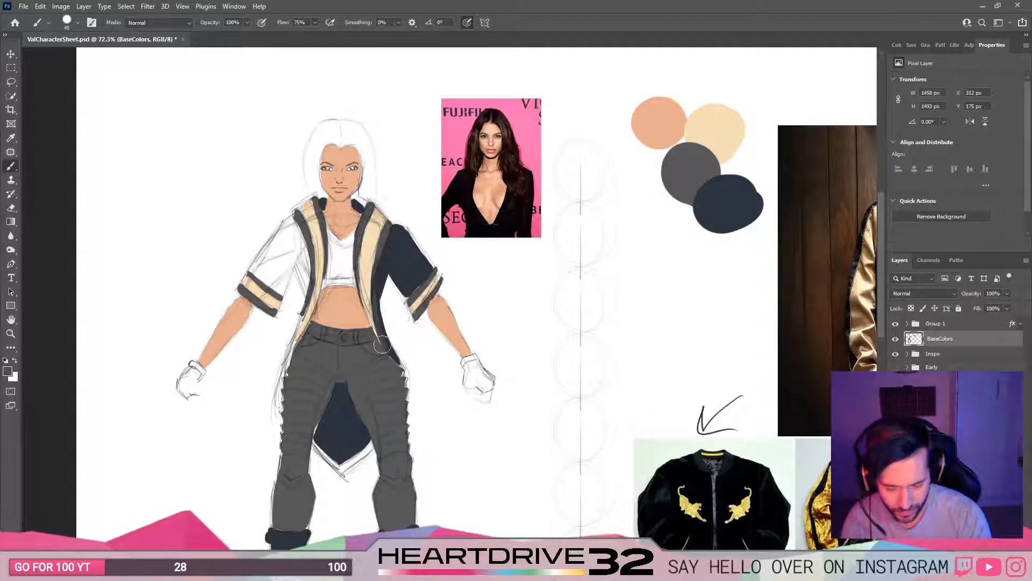
Step: Sample navy from the painted sleeve and fill the opposite sleeve and adjoining jacket side panel at the left of the drawing
left_click(397, 262, "alt")
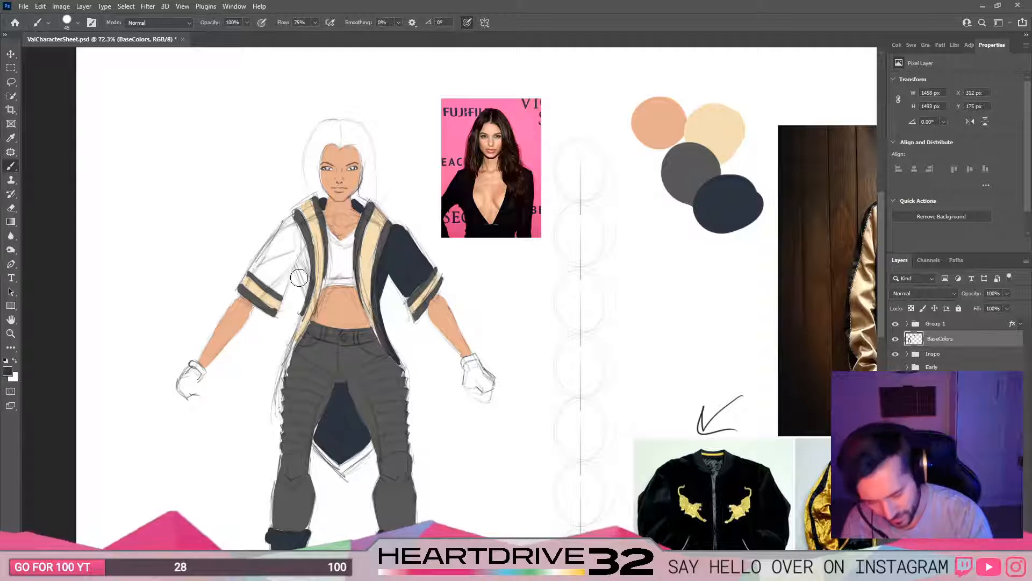
mouse_move(258, 269)
left_mouse_down()
mouse_move(273, 285)
mouse_move(256, 273)
mouse_move(273, 287)
mouse_move(255, 269)
mouse_move(280, 292)
mouse_move(298, 265)
mouse_move(283, 290)
mouse_move(290, 270)
mouse_move(285, 288)
mouse_move(288, 279)
mouse_move(256, 271)
mouse_move(267, 257)
mouse_move(256, 270)
mouse_move(297, 232)
left_mouse_up()
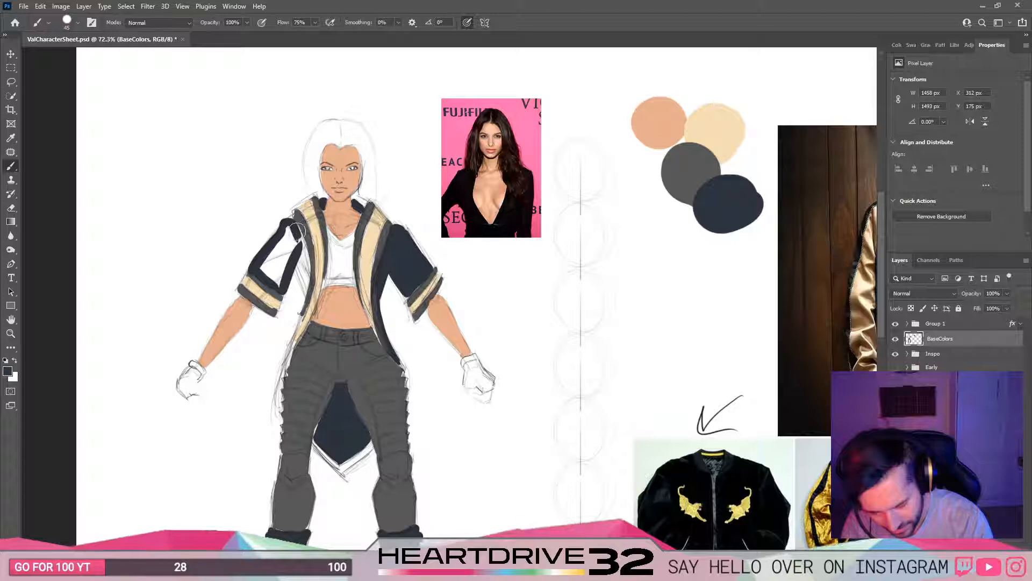
mouse_move(304, 279)
left_mouse_down()
mouse_move(308, 291)
mouse_move(300, 252)
left_mouse_up()
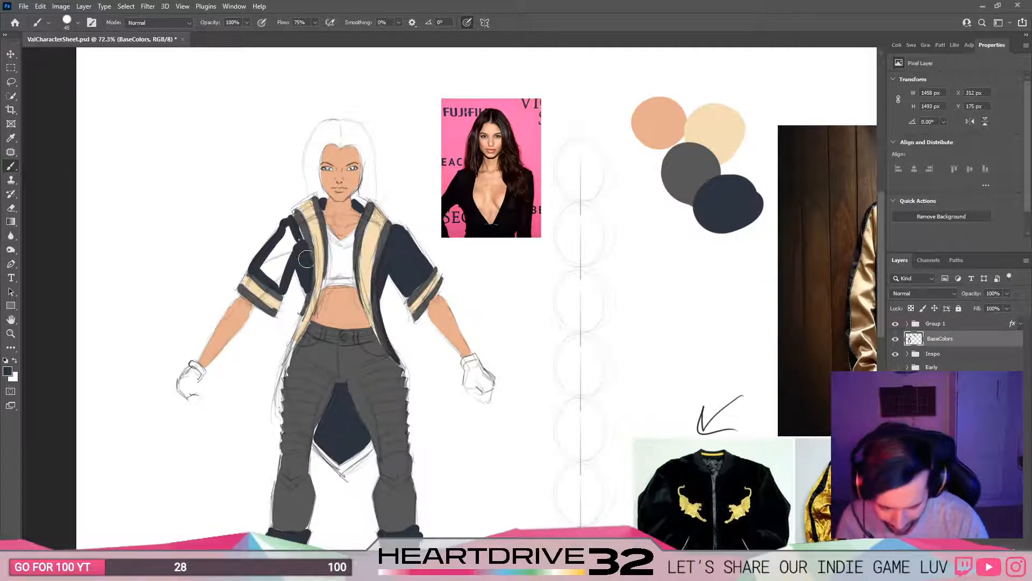
mouse_move(300, 240)
left_mouse_down()
mouse_move(293, 231)
mouse_move(280, 277)
mouse_move(269, 274)
mouse_move(284, 221)
mouse_move(283, 275)
left_mouse_up()
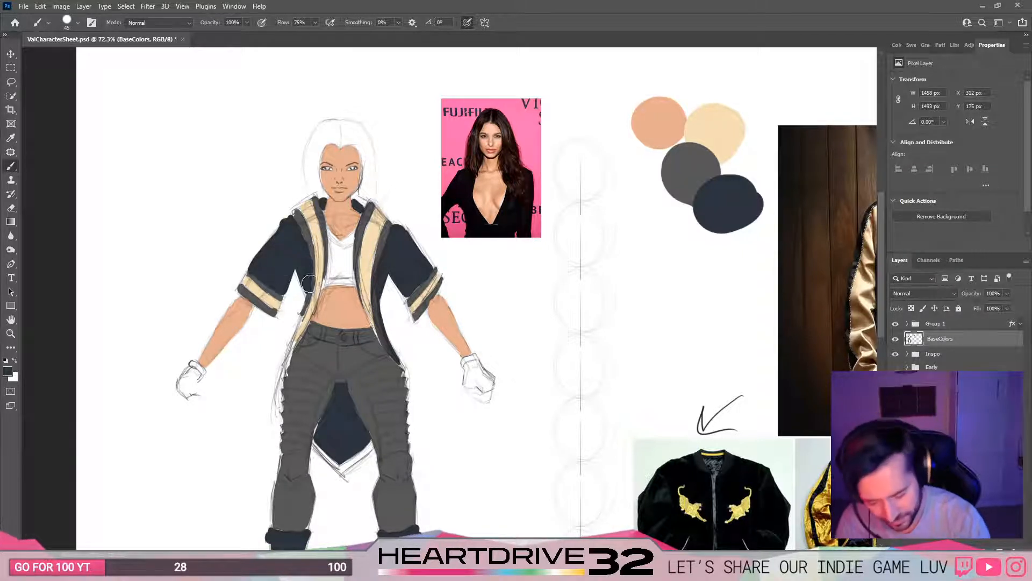
Step: Sample cream from the sleeve cuff, paint the trim along the coat tail's lower edge, and save the document
mouse_move(366, 397)
left_mouse_down()
mouse_move(433, 302)
mouse_move(476, 285)
mouse_move(478, 301)
left_mouse_up()
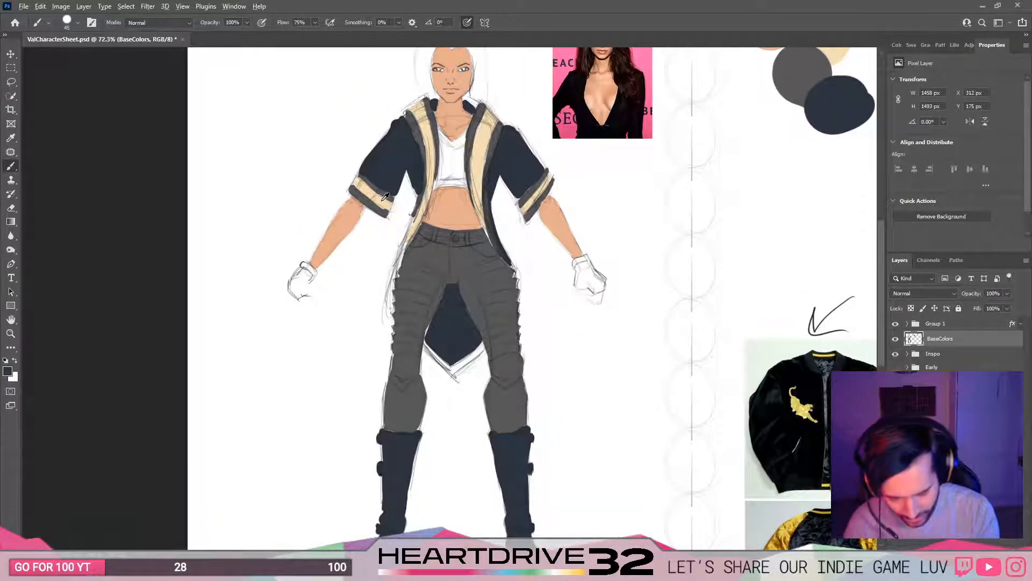
left_click(382, 199, "alt")
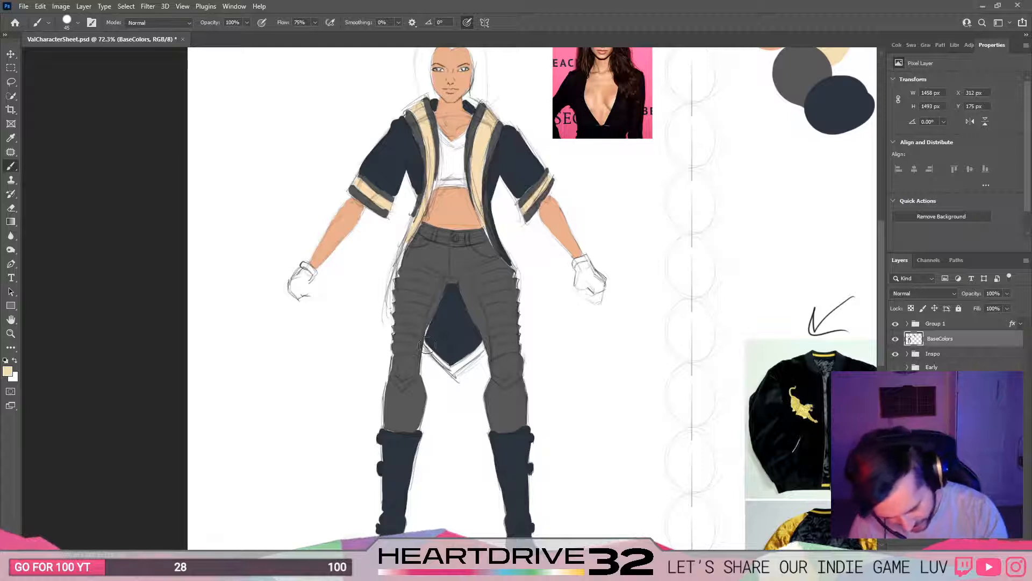
mouse_move(425, 345)
left_mouse_down()
mouse_move(460, 381)
mouse_move(455, 373)
mouse_move(482, 365)
left_mouse_up()
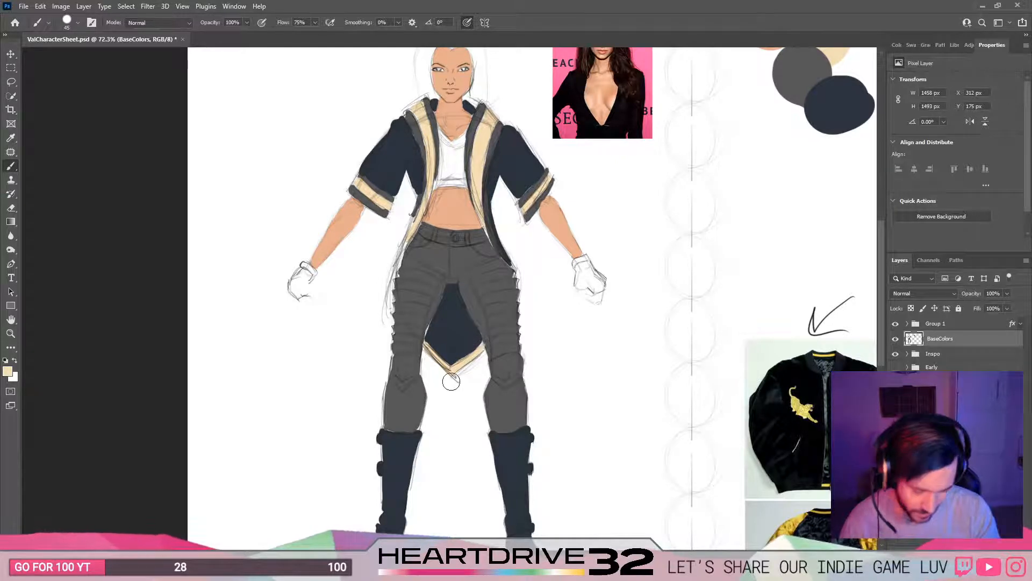
scroll(455, 376, "down", 3)
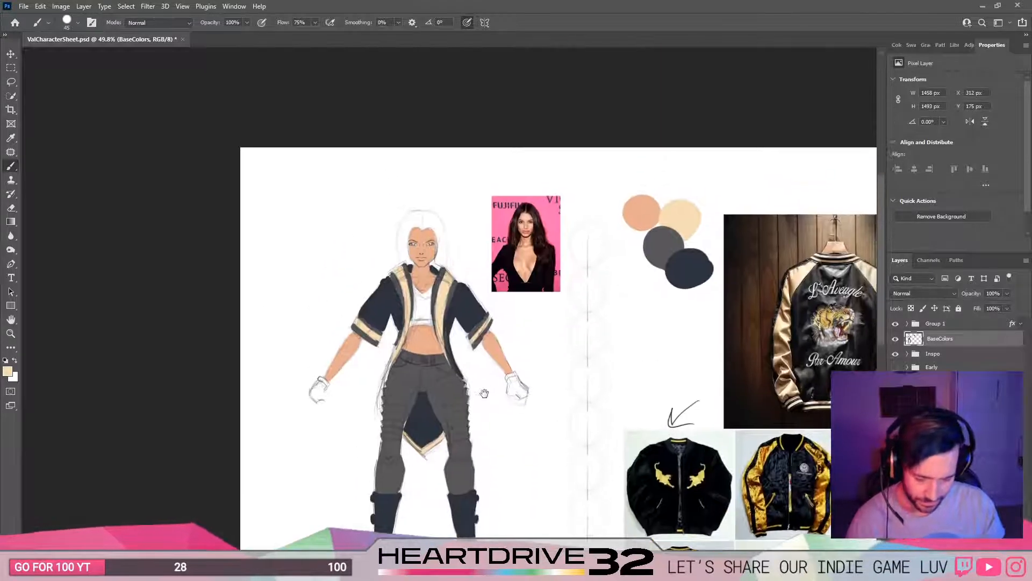
scroll(489, 394, "up", 2)
left_click_drag(516, 438, 525, 392)
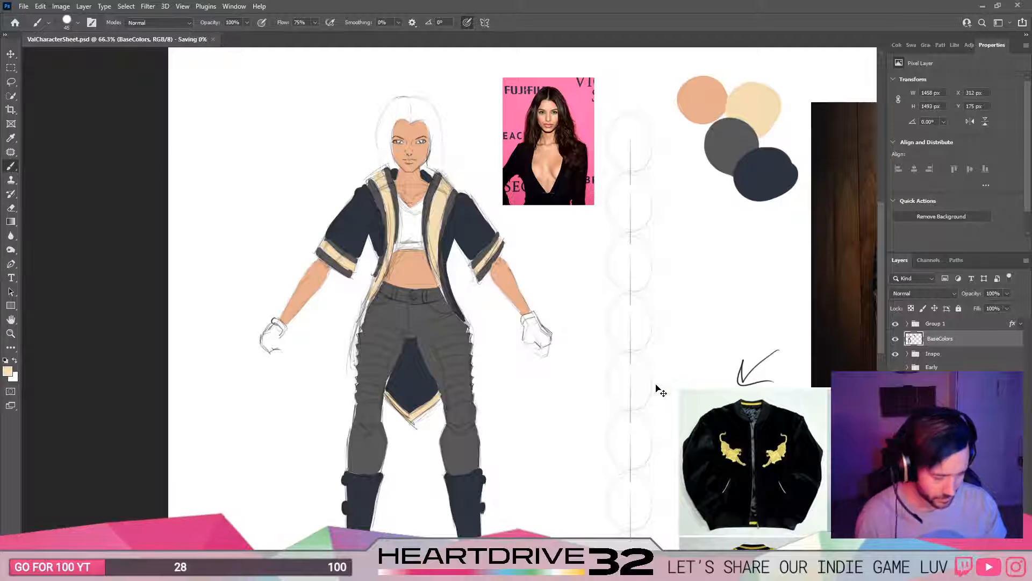
Step: Locate the hidden BaseSketch layer inside Group 1 and make it visible
scroll(502, 340, "up", 3)
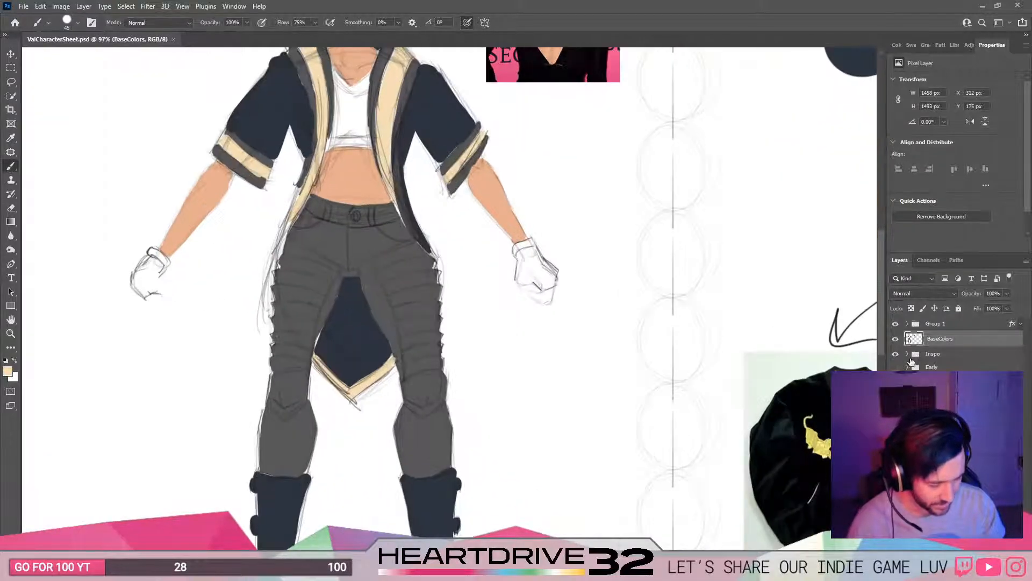
left_click(908, 355)
left_click(908, 355)
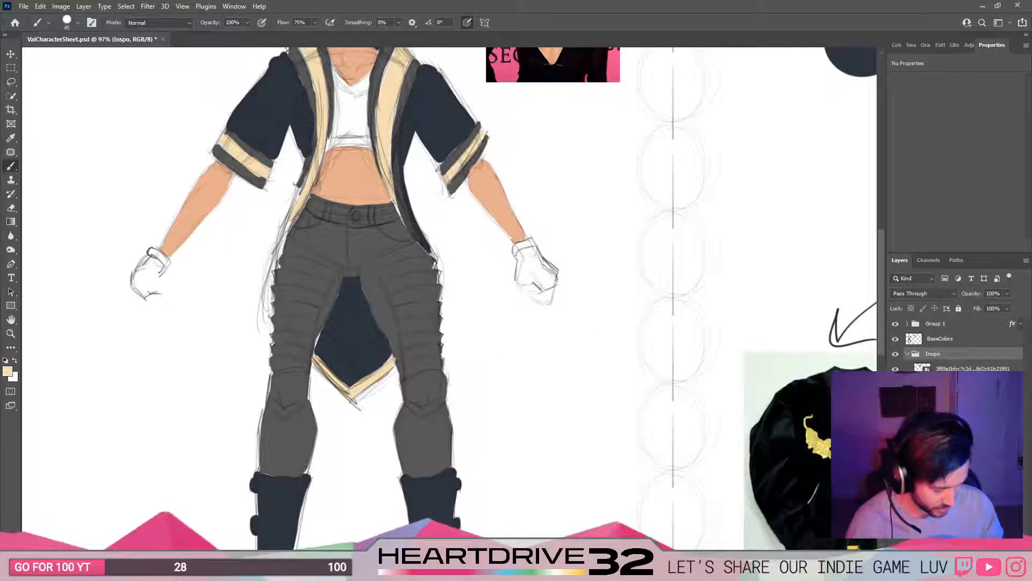
left_click(908, 354)
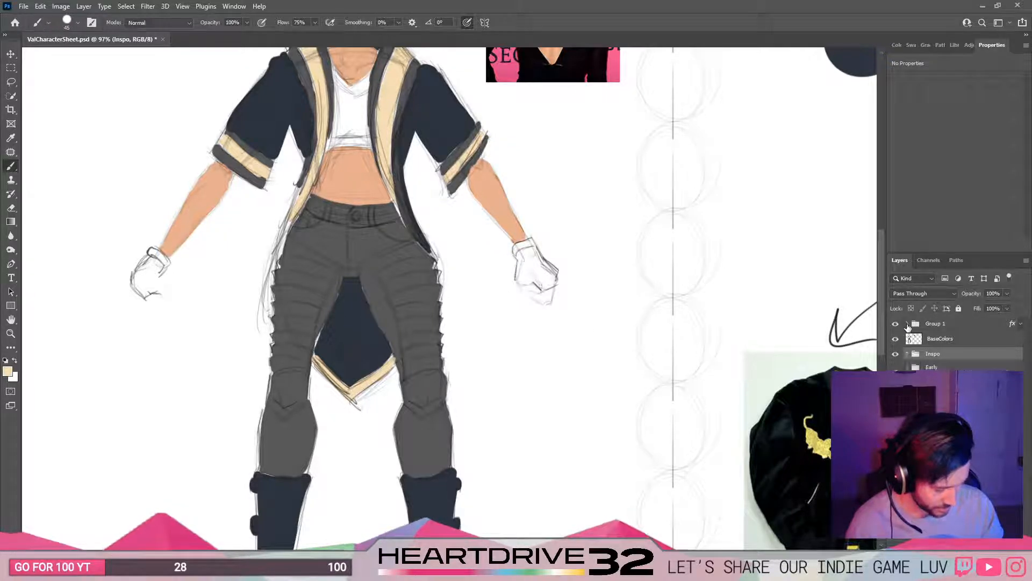
left_click(908, 324)
left_click(895, 537)
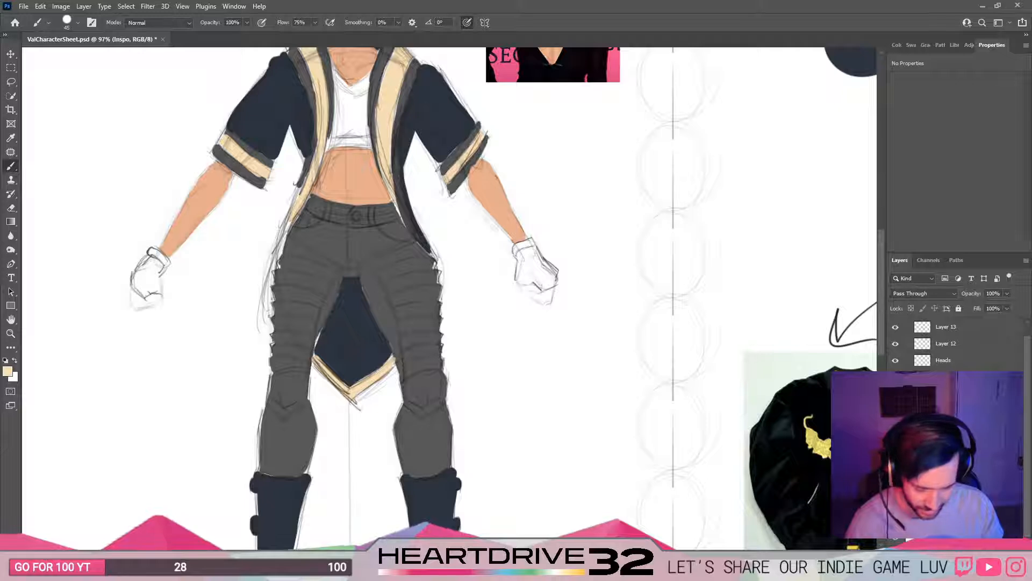
Step: Try painting the hand at the right and a test stroke beside the figure on the BaseSketch layer, undoing the strokes
left_click_drag(614, 439, 658, 456)
left_click(946, 532)
left_click_drag(487, 327, 489, 358)
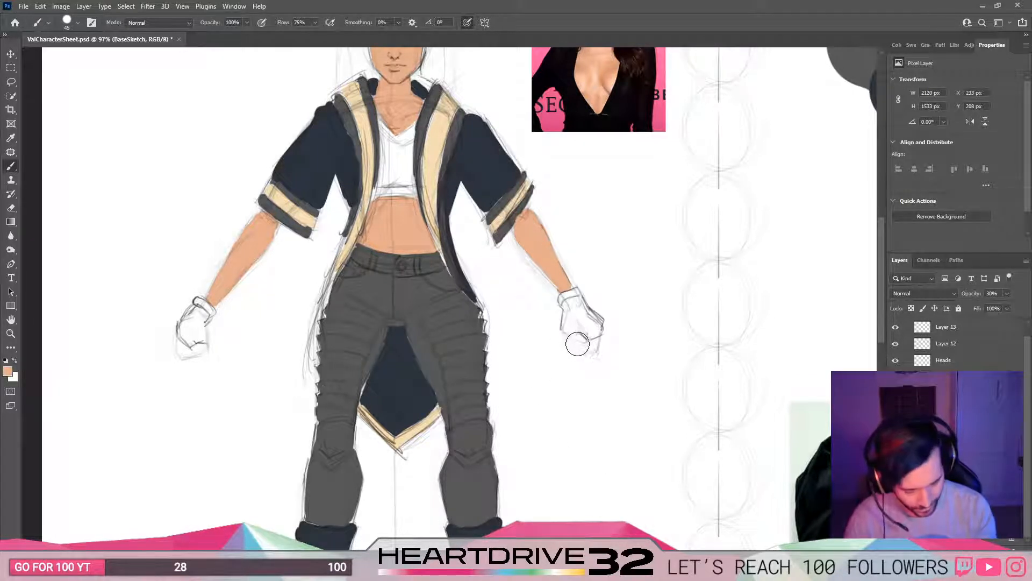
key("z")
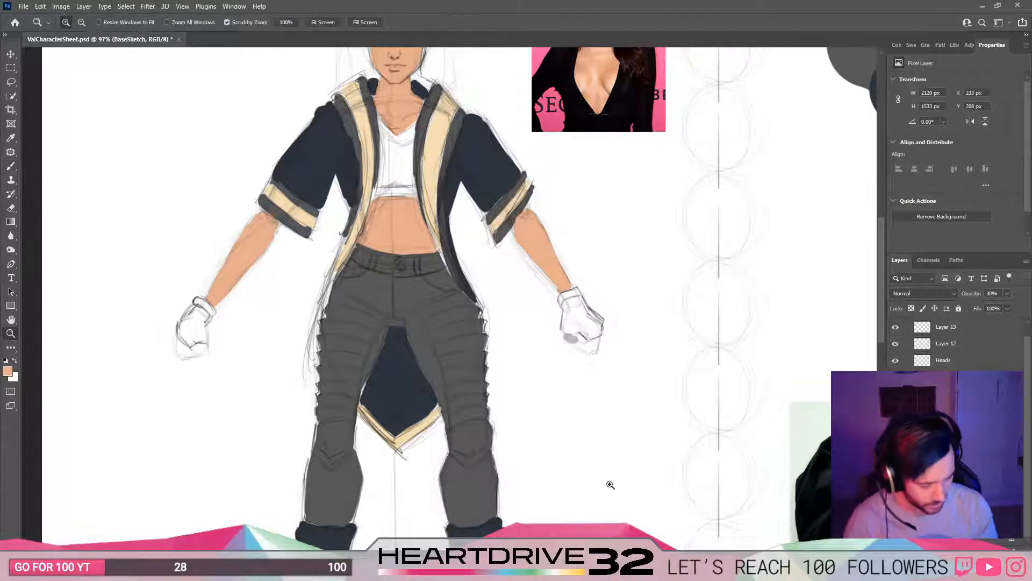
left_click(923, 262)
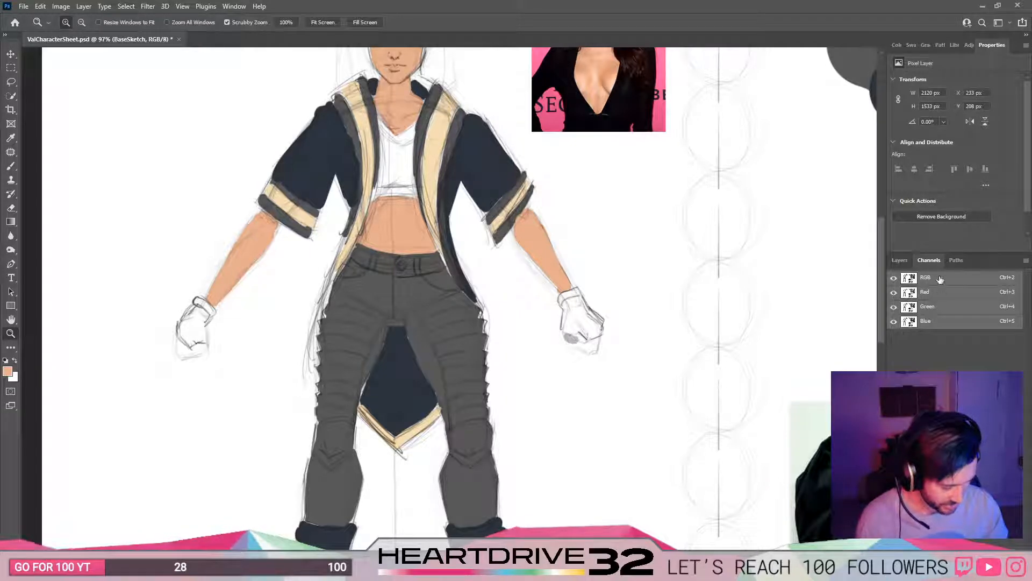
left_click(899, 260)
mouse_move(445, 399)
left_mouse_down()
mouse_move(519, 364)
mouse_move(461, 369)
left_mouse_up()
key("b")
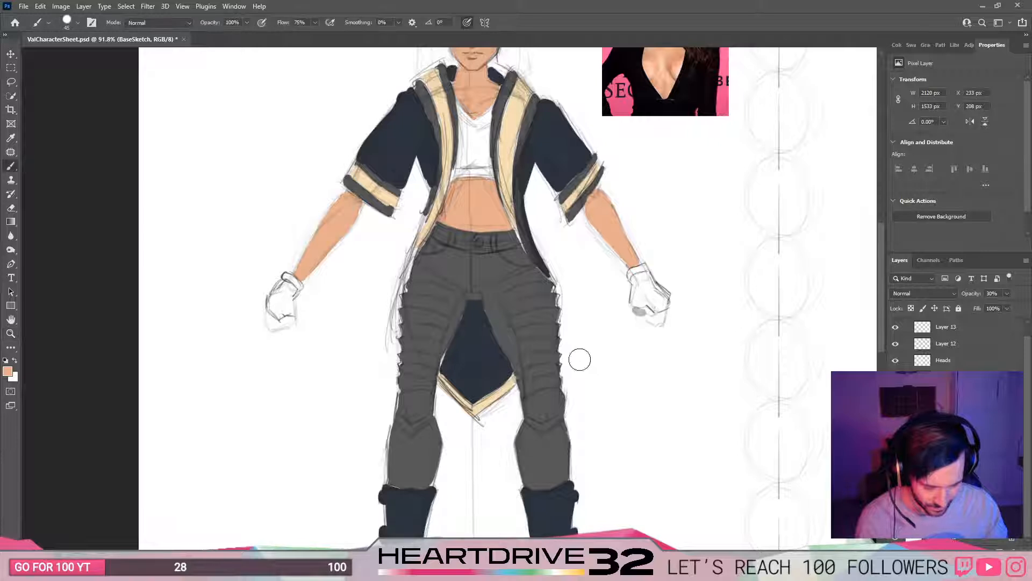
mouse_move(571, 363)
left_mouse_down()
mouse_move(715, 392)
mouse_move(511, 532)
left_mouse_up()
key("ctrl+z")
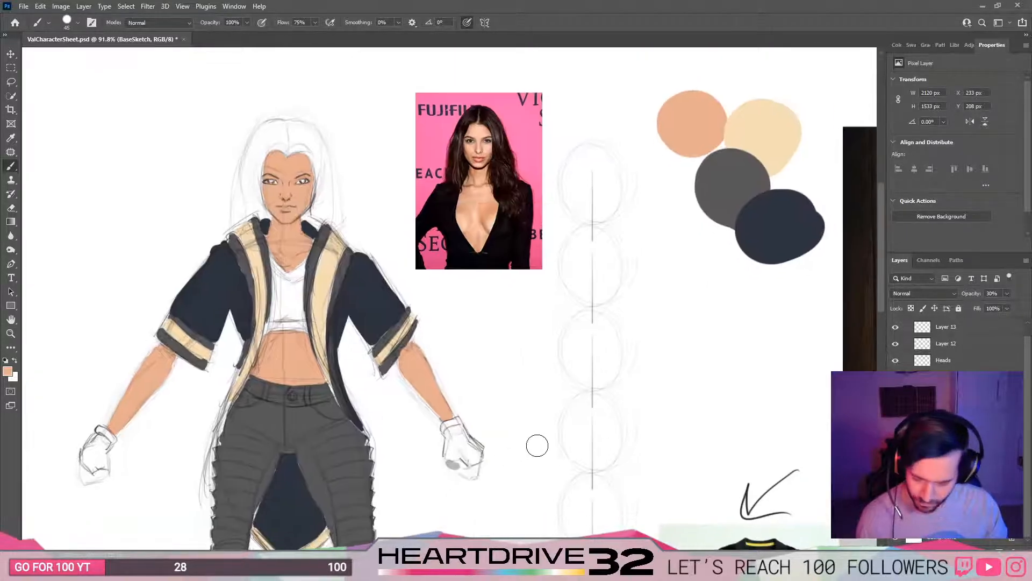
mouse_move(513, 290)
left_mouse_down()
mouse_move(473, 360)
mouse_move(472, 345)
left_mouse_up()
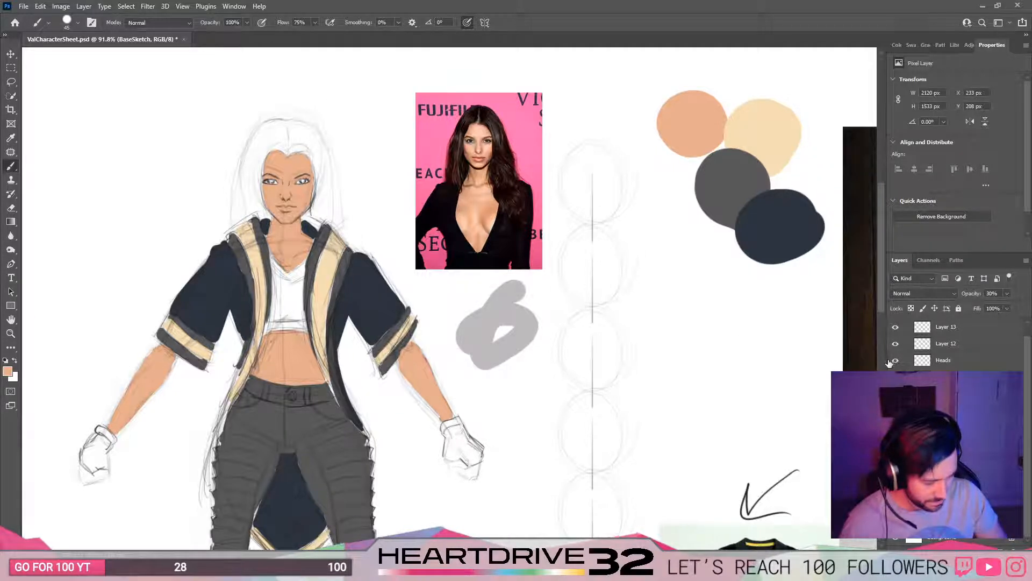
key("ctrl+z")
Step: Collapse Group 1 and make BaseColors the active layer for painting the hands
mouse_move(581, 441)
left_mouse_down()
mouse_move(629, 466)
mouse_move(635, 427)
left_mouse_up()
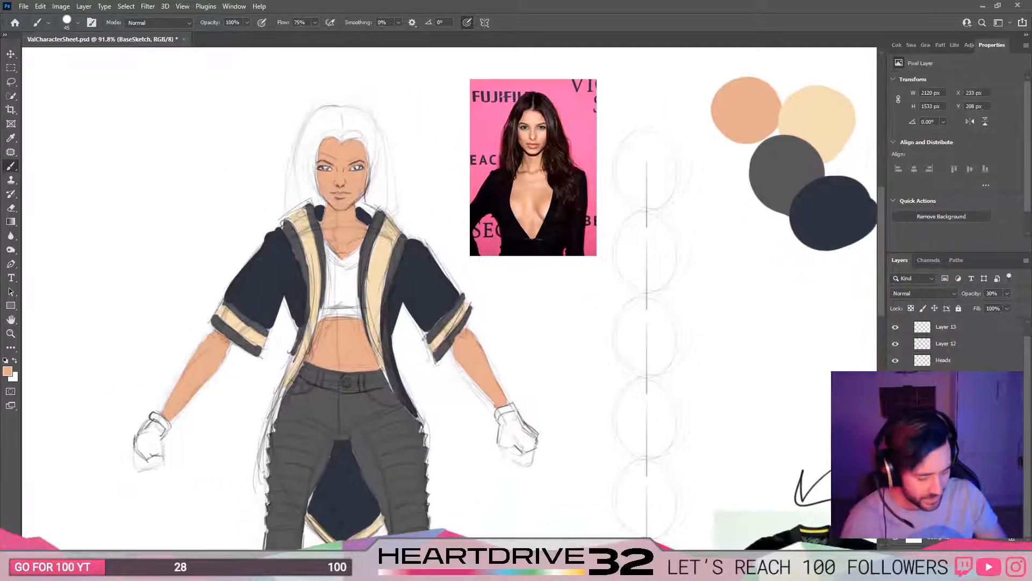
left_click_drag(1026, 382, 1025, 366)
left_click(907, 324)
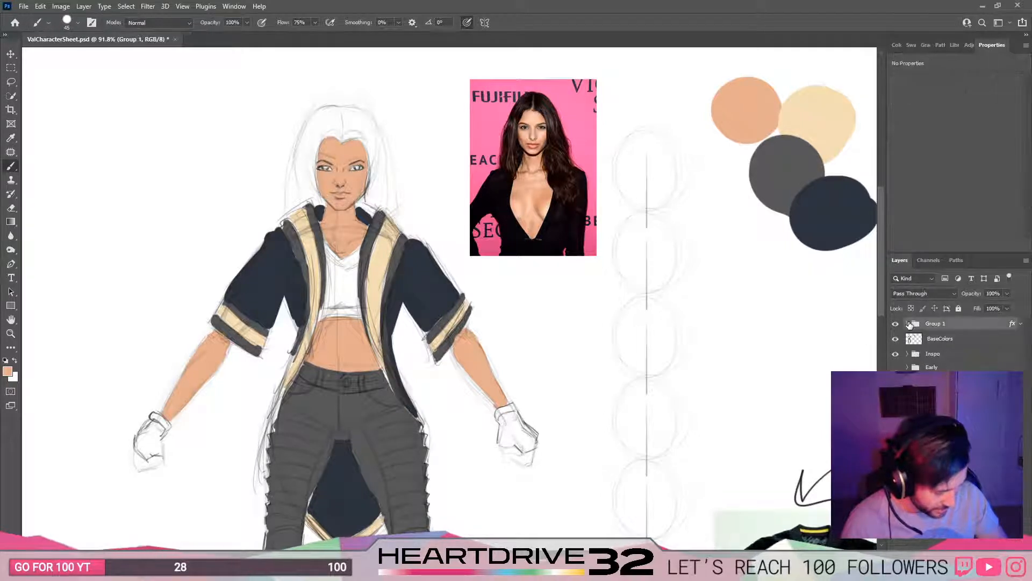
scroll(945, 331, "up", 2)
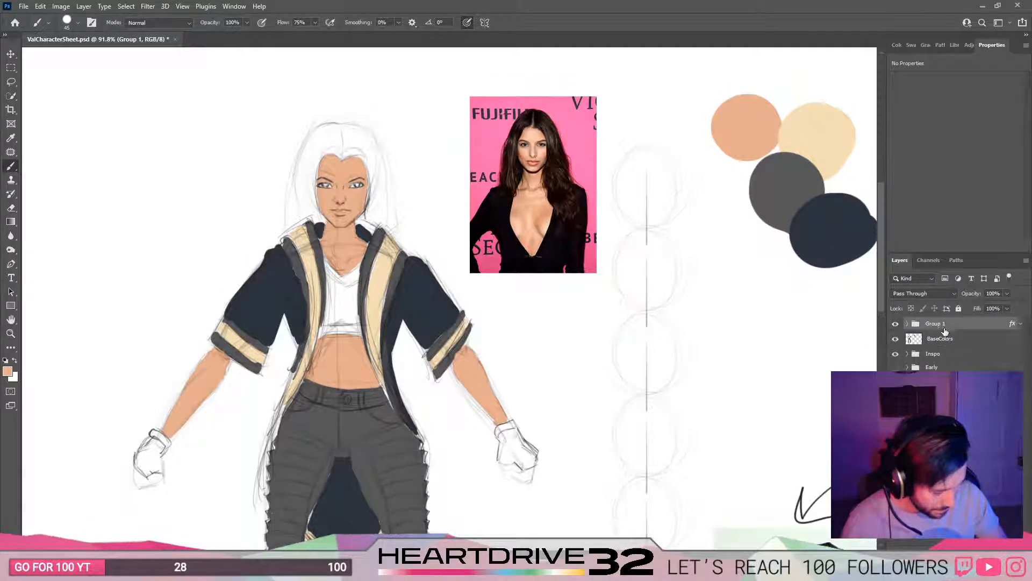
left_click_drag(562, 454, 605, 357)
left_click(941, 339)
key("ctrl+z")
left_click_drag(574, 458, 590, 385)
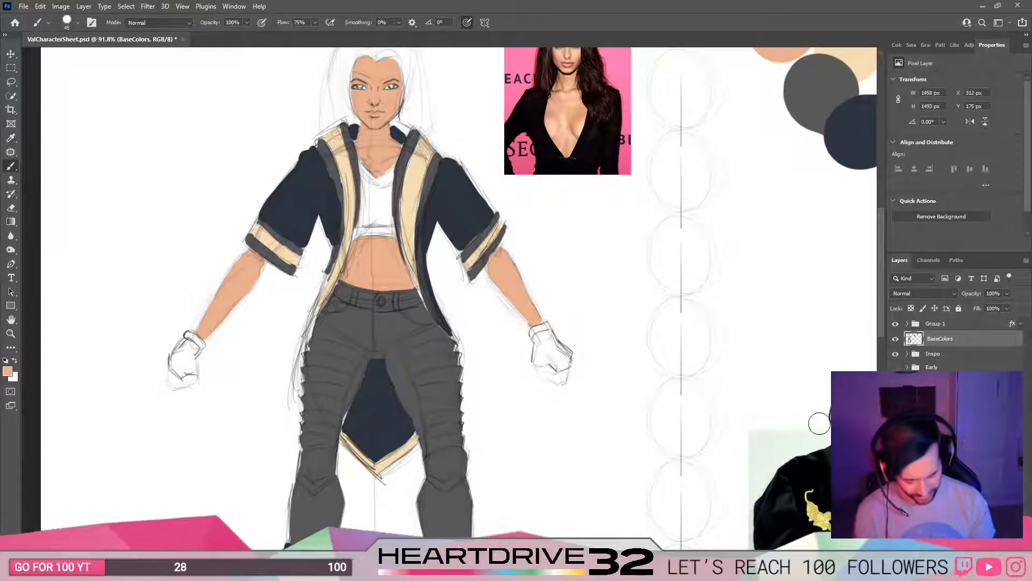
Step: Reduce the brush to size 20 and paint the exposed fingers of both fists in the peach skin tone
key("bracketleft")
key("bracketleft")
key("bracketleft")
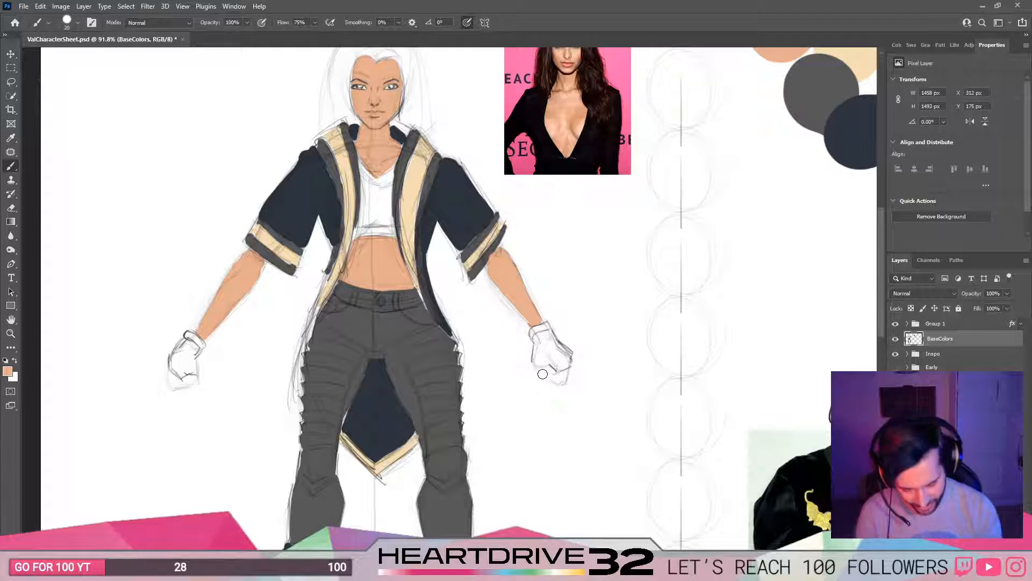
left_click_drag(539, 368, 543, 371)
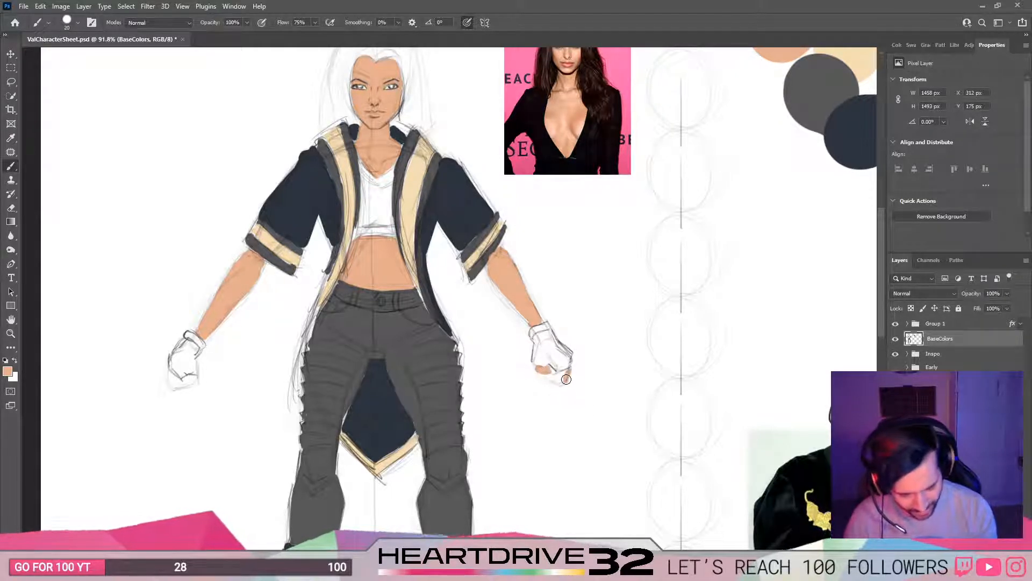
mouse_move(566, 379)
left_mouse_down()
mouse_move(573, 359)
mouse_move(563, 384)
mouse_move(551, 374)
left_mouse_up()
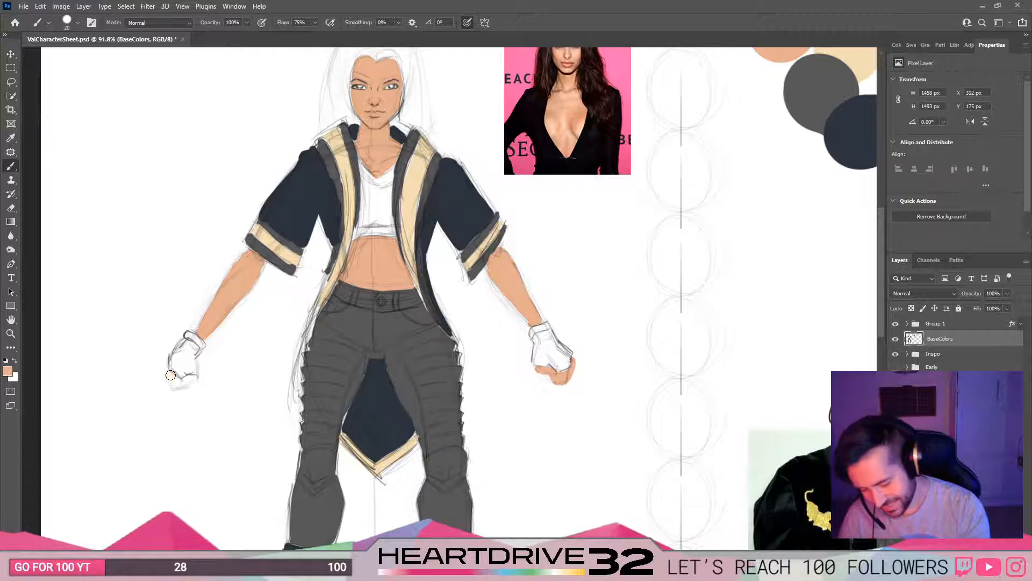
mouse_move(170, 371)
left_mouse_down()
mouse_move(172, 382)
mouse_move(194, 381)
left_mouse_up()
Step: Sample the dark navy and fill the fingerless glove on the hand at the right of the drawing
left_click_drag(639, 461, 654, 496)
left_click(539, 460, "alt")
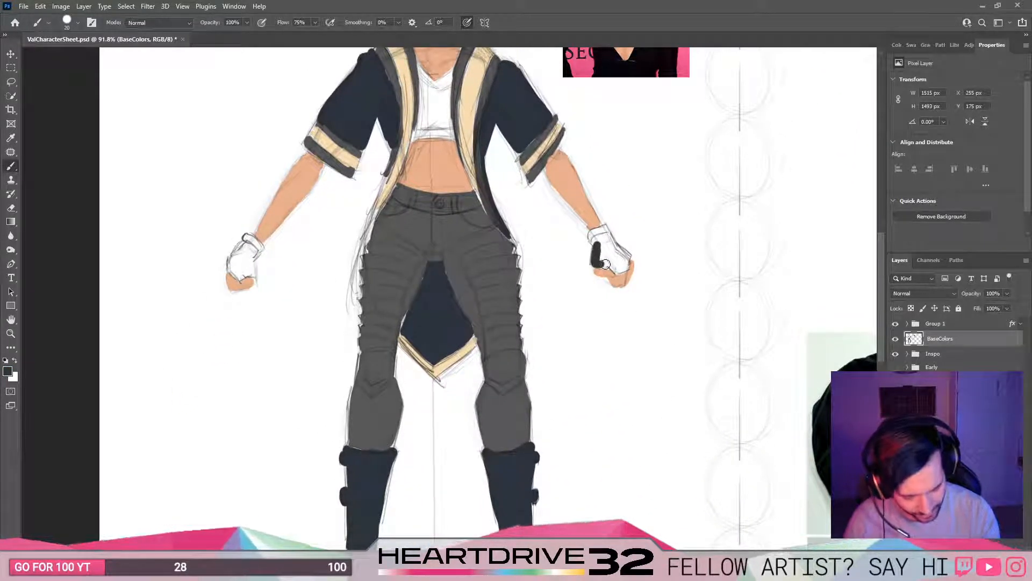
left_click_drag(598, 248, 595, 242)
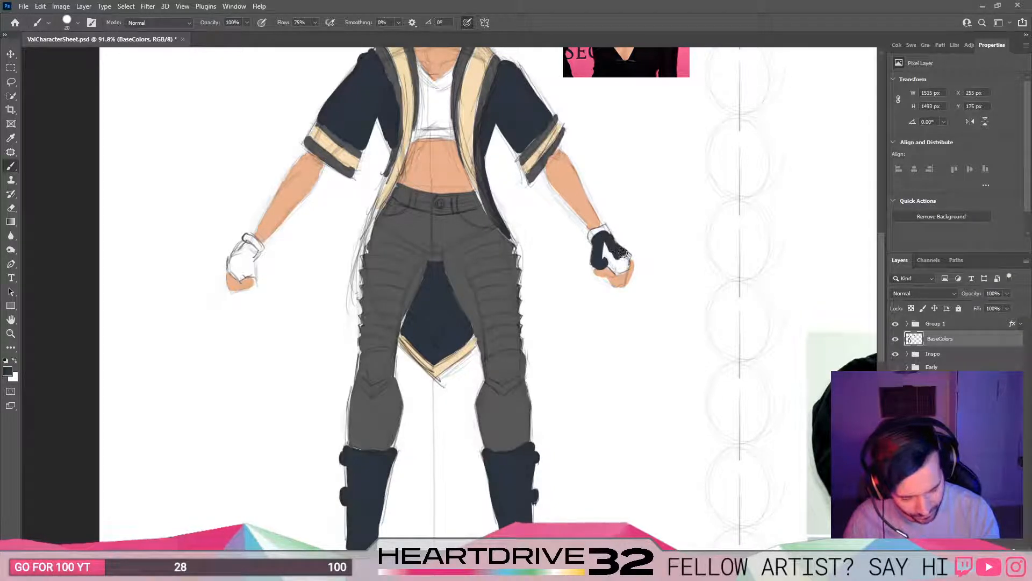
mouse_move(622, 252)
left_mouse_down()
mouse_move(626, 269)
mouse_move(607, 248)
mouse_move(620, 264)
left_mouse_up()
Step: Paint the glove at the left of the drawing navy and color the wrist cuffs of both gloves cream
left_click_drag(419, 373, 480, 405)
mouse_move(312, 309)
left_mouse_down()
mouse_move(310, 277)
mouse_move(294, 299)
left_mouse_up()
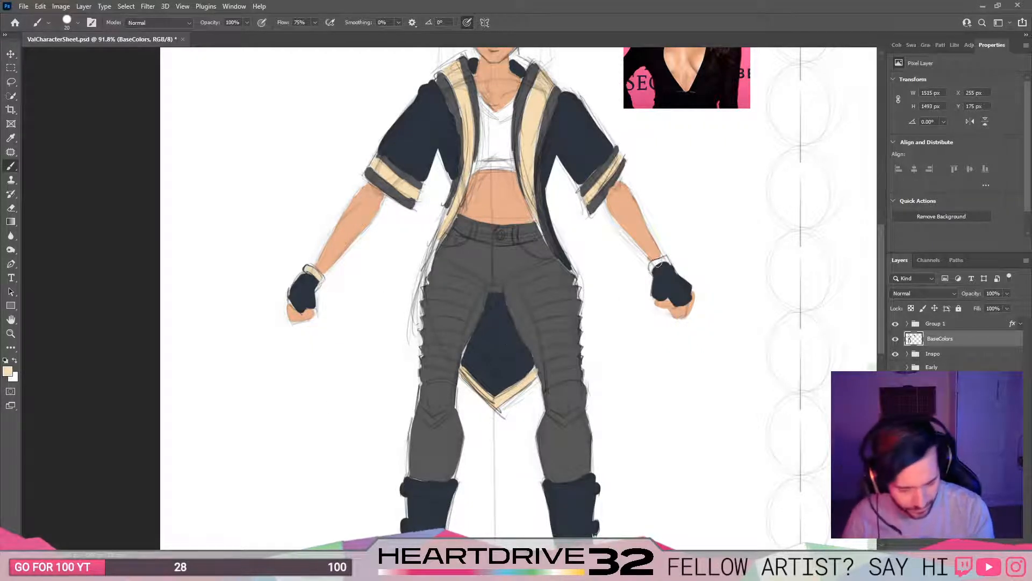
mouse_move(658, 262)
left_mouse_down()
mouse_move(668, 259)
mouse_move(636, 286)
mouse_move(629, 319)
left_mouse_up()
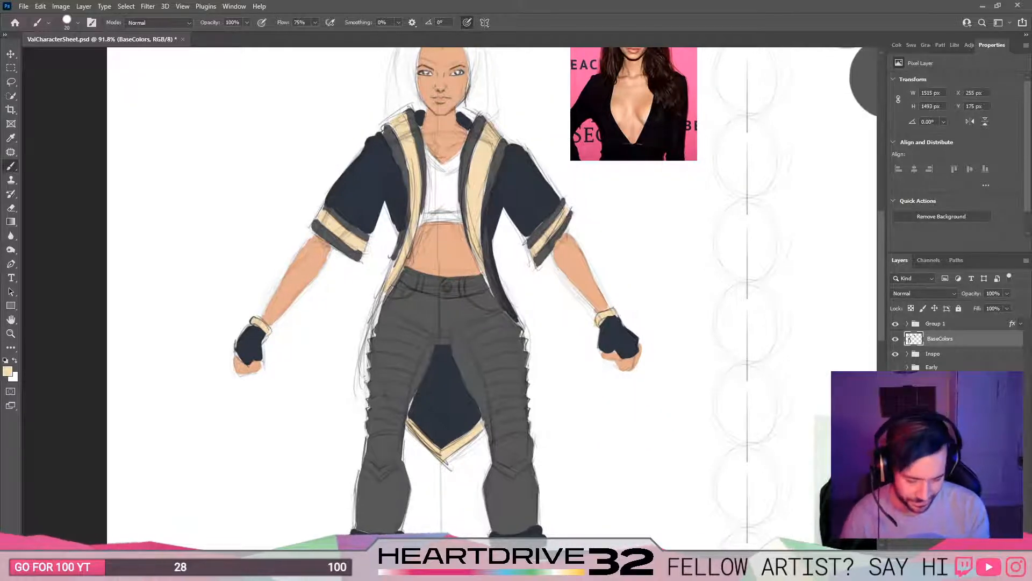
Step: Sample the woman's hair color from the reference photo and adjust it to the dark brown 1e0d08 for the brush
scroll(624, 463, "down", 3)
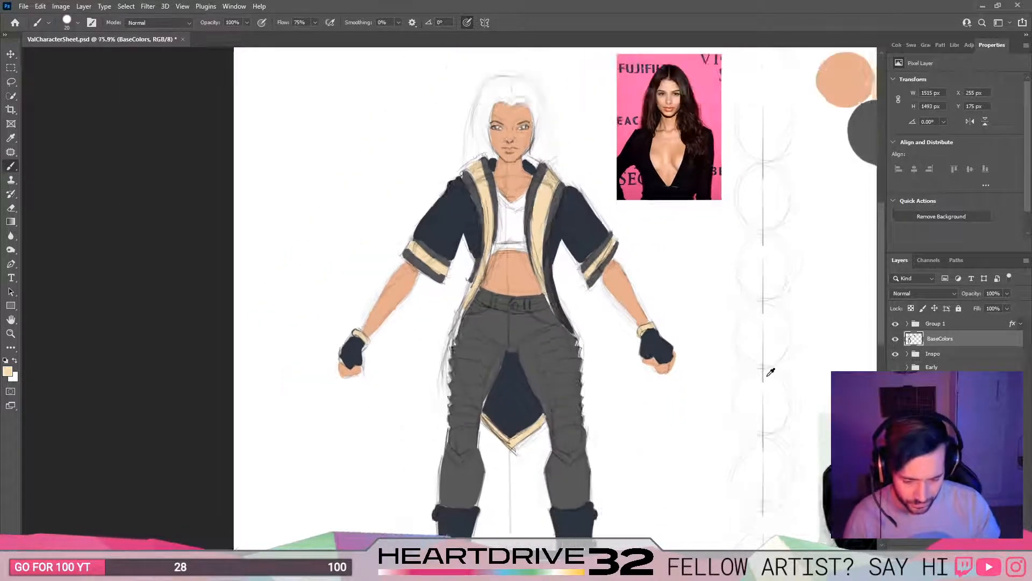
scroll(620, 418, "down", 3)
scroll(507, 247, "up", 4)
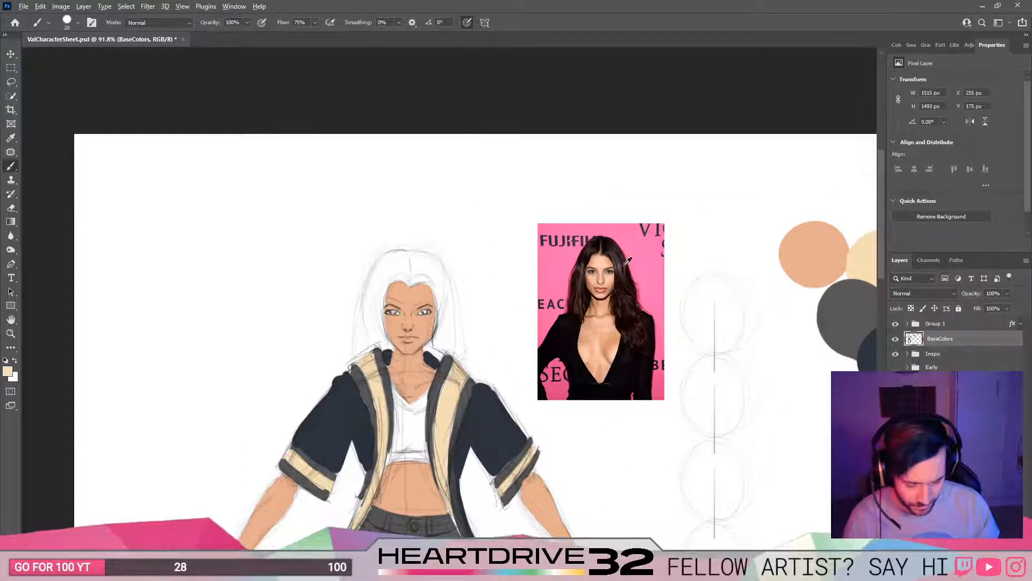
left_click(627, 262, "alt")
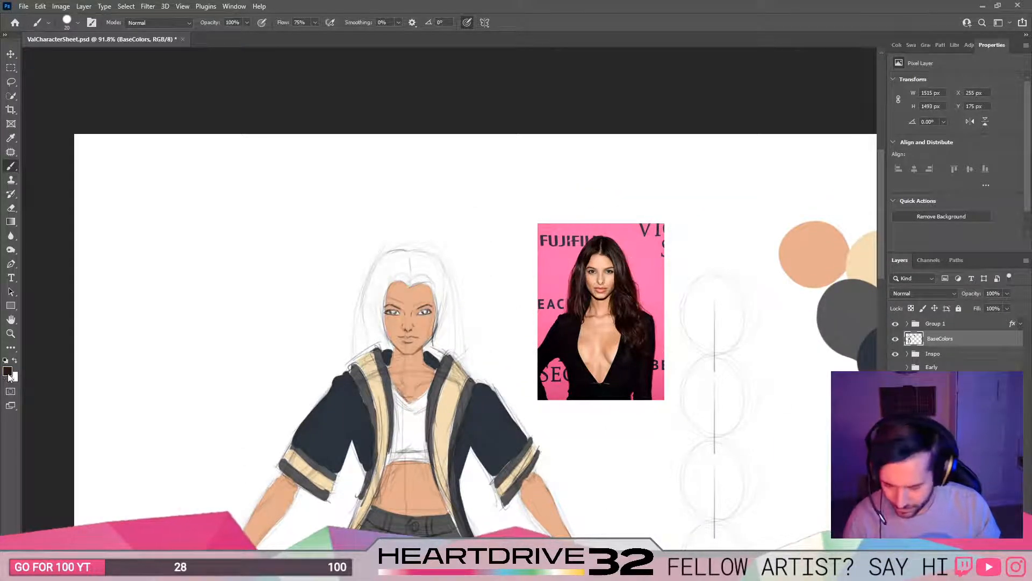
left_click(8, 372)
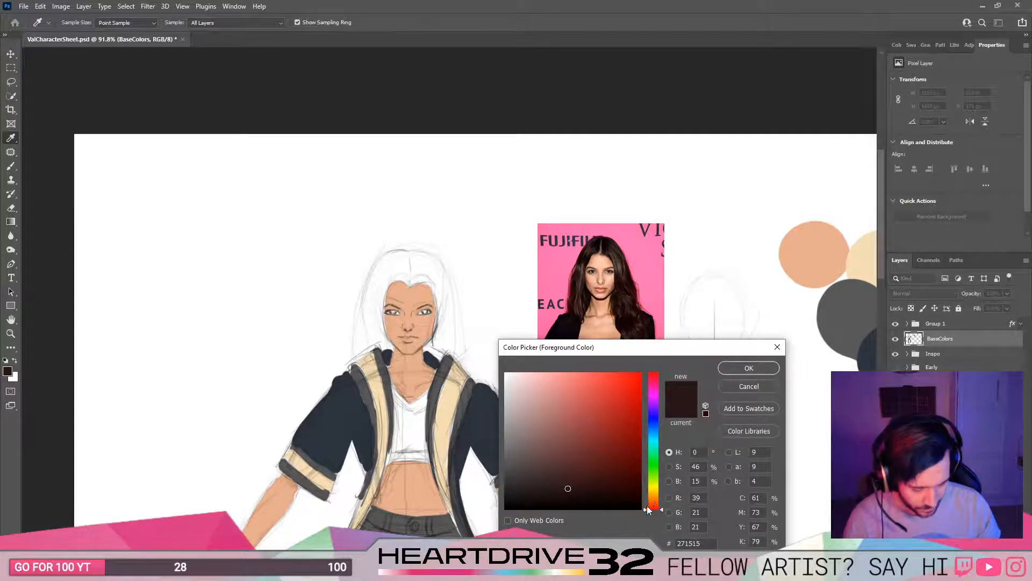
left_click(655, 504)
left_click(601, 493)
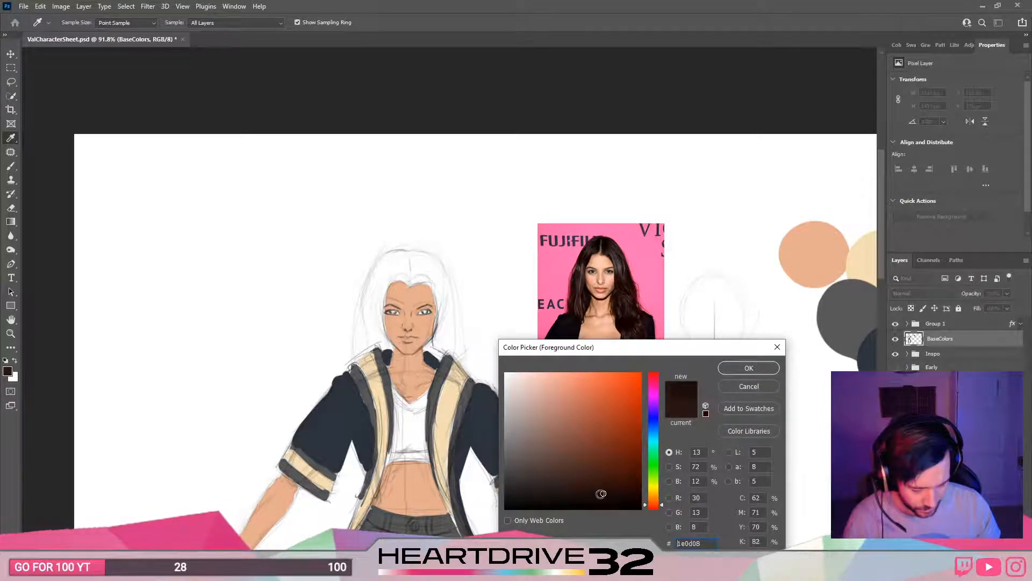
left_click(748, 369)
key("b")
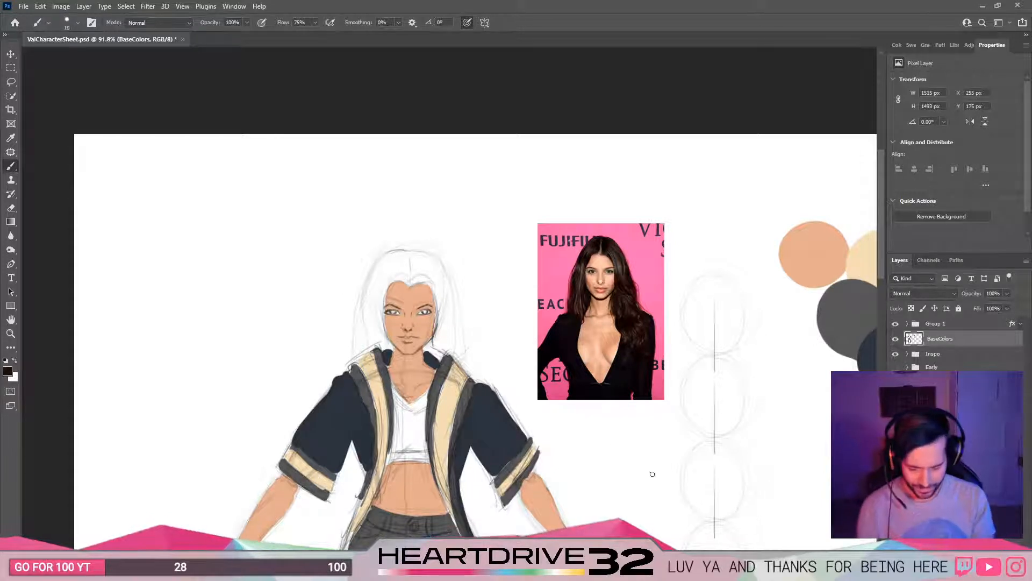
Step: Try outlining the crown and side of the character's hair in dark brown, and erase the trial strokes
mouse_move(396, 276)
left_mouse_down()
mouse_move(480, 229)
mouse_move(627, 225)
left_mouse_up()
key("ctrl+z")
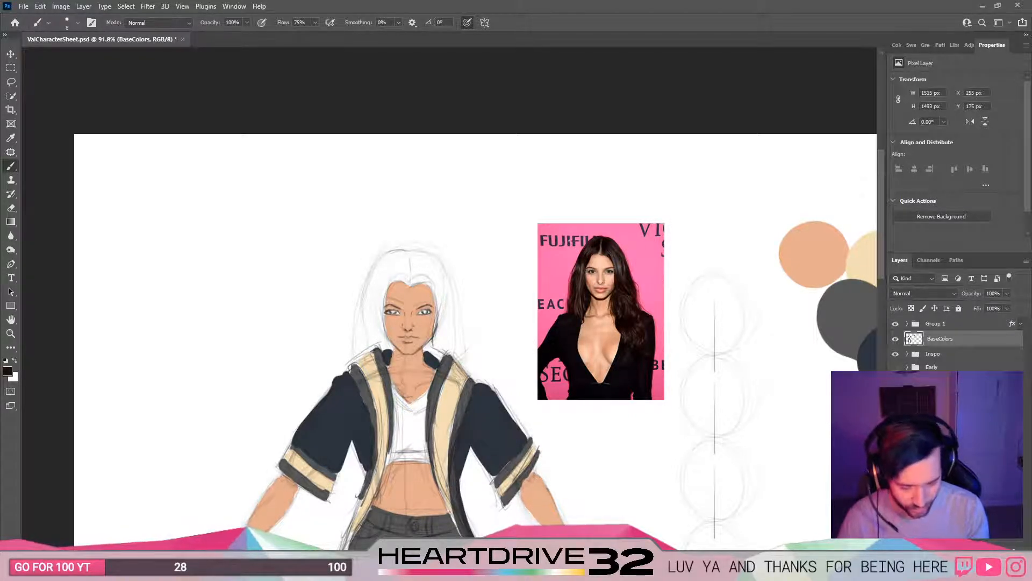
left_click_drag(395, 251, 423, 261)
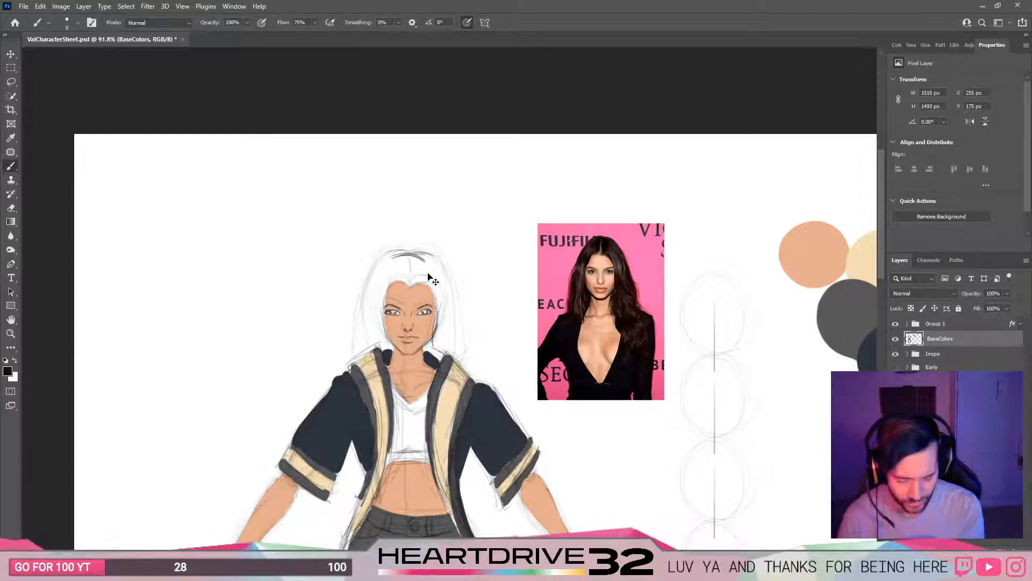
key("ctrl+z")
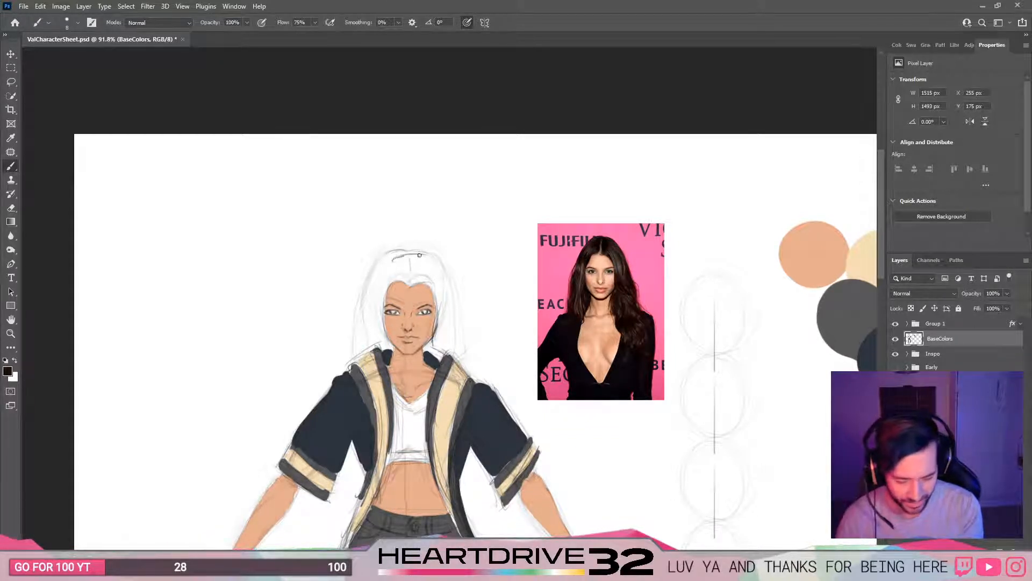
left_click_drag(393, 258, 426, 253)
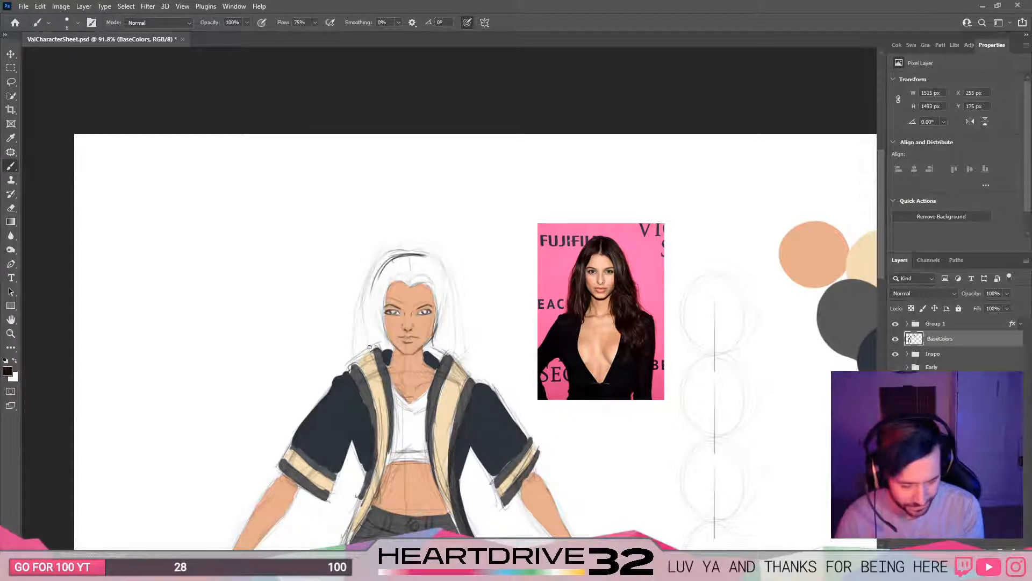
mouse_move(393, 262)
left_mouse_down()
mouse_move(368, 303)
mouse_move(371, 318)
left_mouse_up()
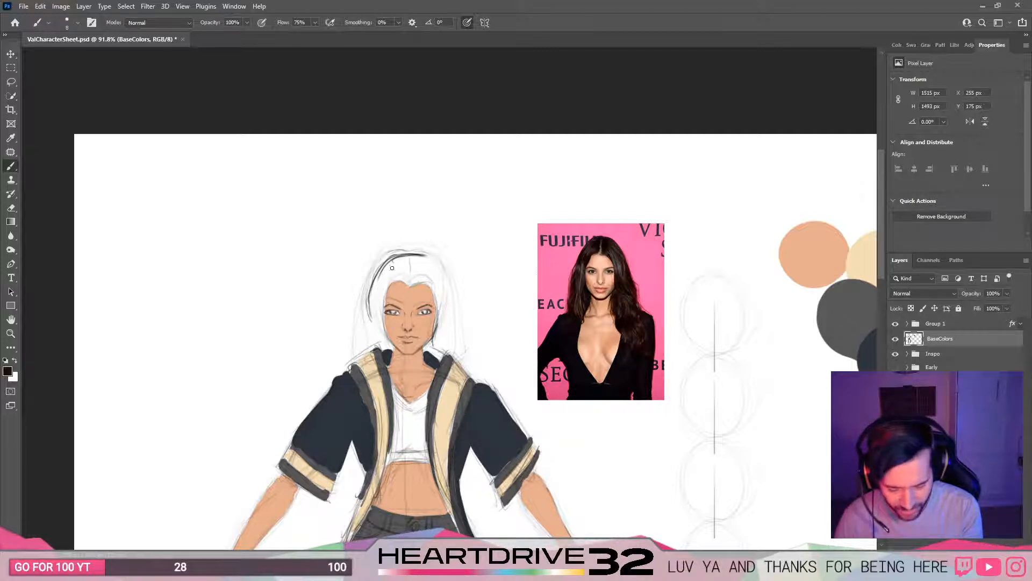
key("ctrl+z")
mouse_move(391, 260)
left_mouse_down()
mouse_move(371, 316)
mouse_move(374, 281)
mouse_move(362, 341)
mouse_move(369, 320)
mouse_move(364, 347)
left_mouse_up()
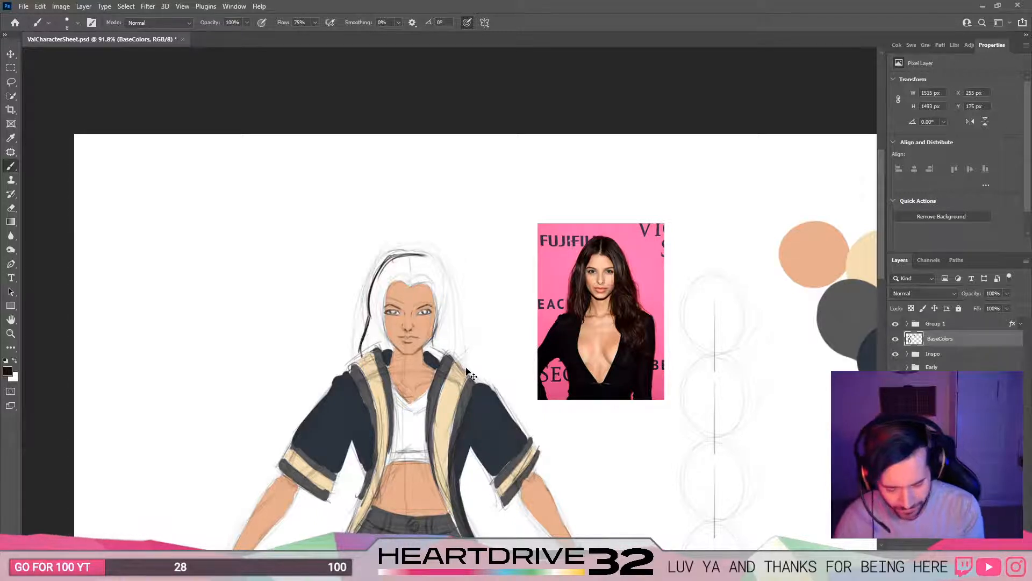
key("ctrl+z")
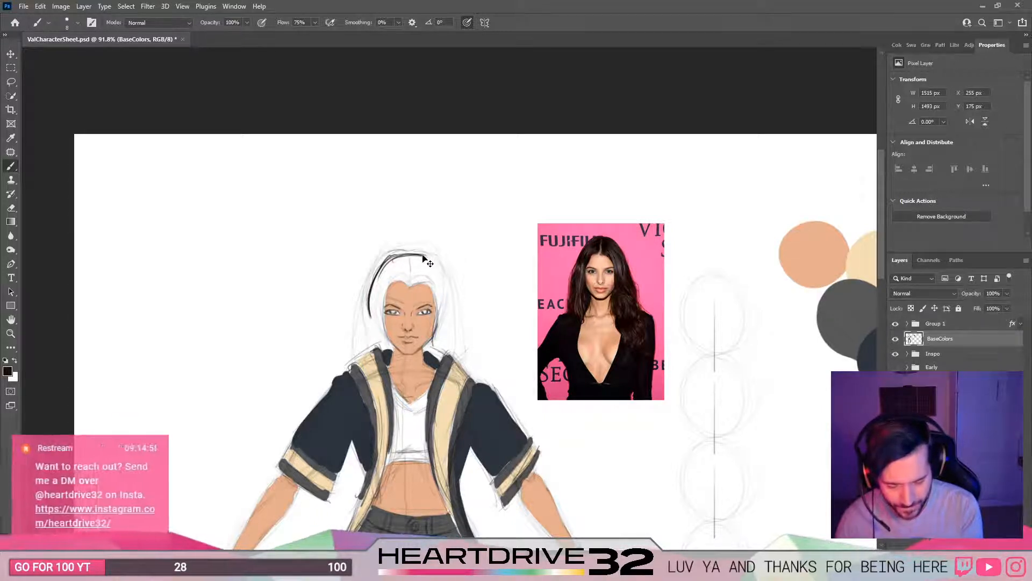
key("e")
left_click_drag(367, 322, 382, 265)
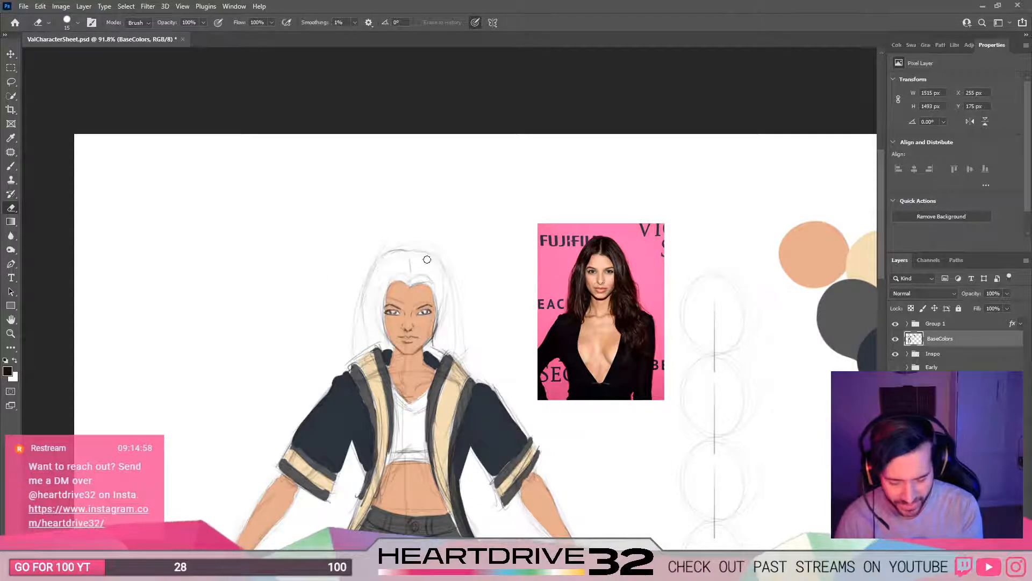
key("b")
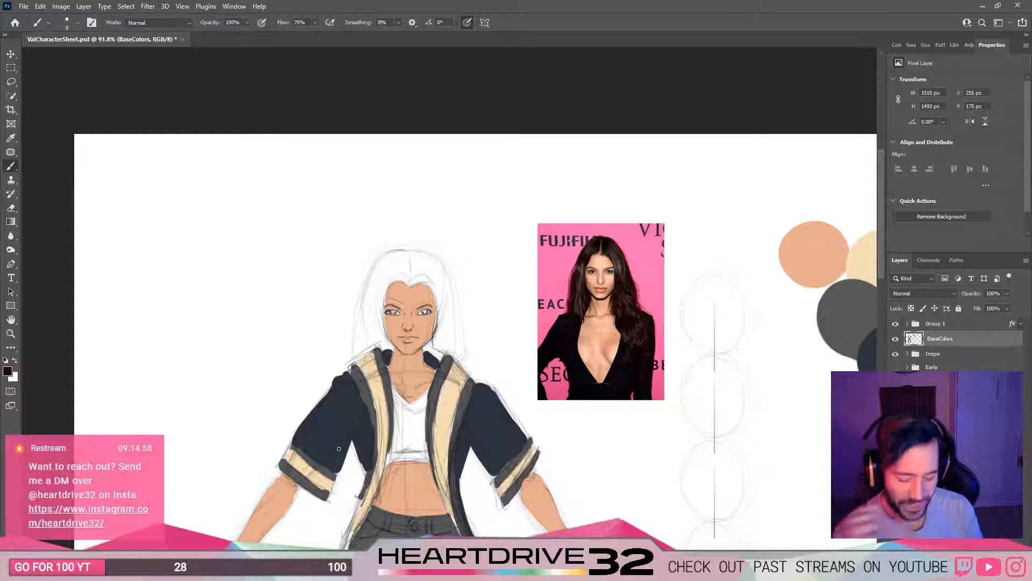
Step: Expand Group 1, toggle layer visibility to identify the facial features' layer, and make Layer 7 active
left_click(907, 328)
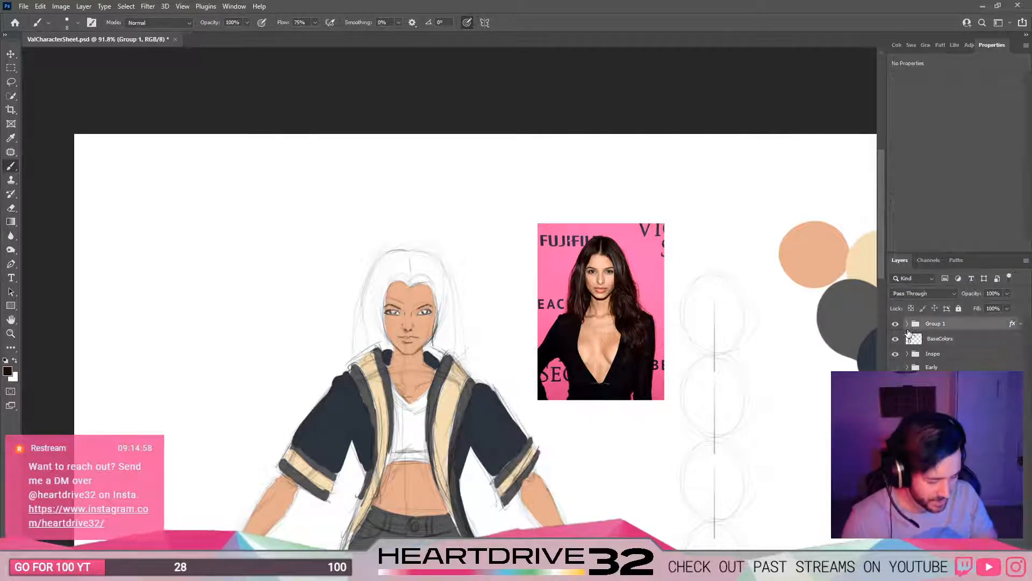
left_click(907, 324)
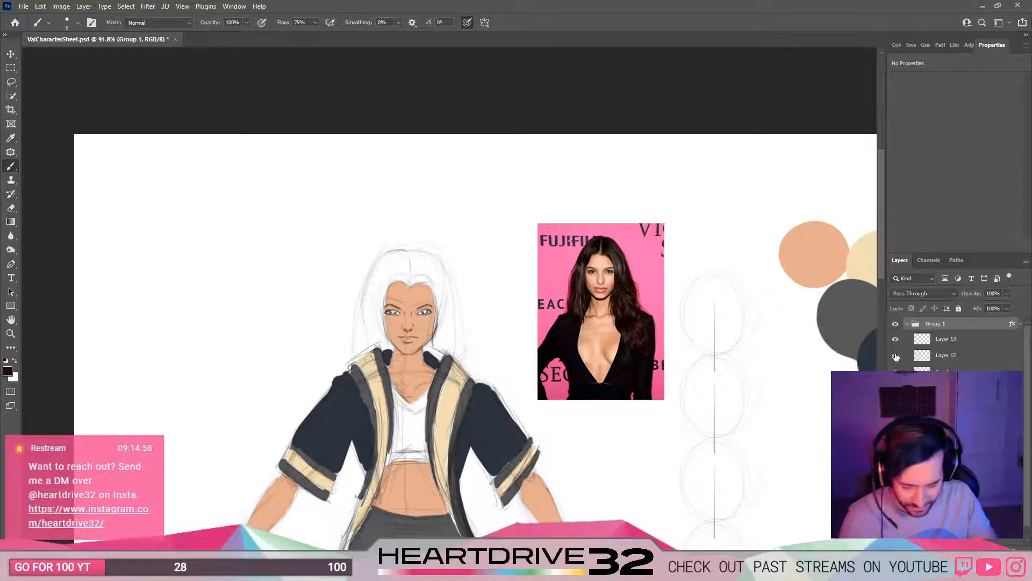
left_click(896, 355)
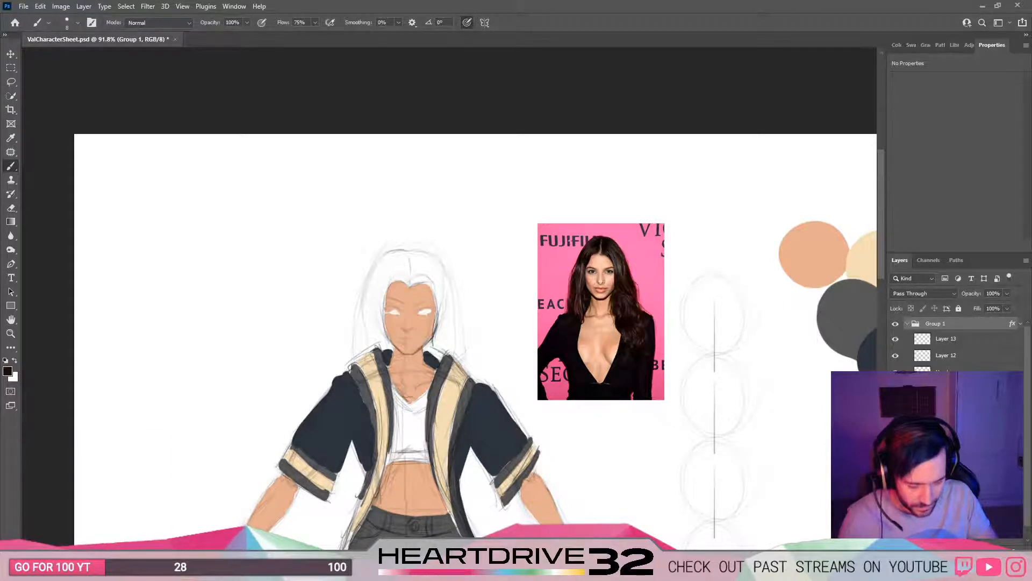
left_click(895, 455)
left_click(945, 454)
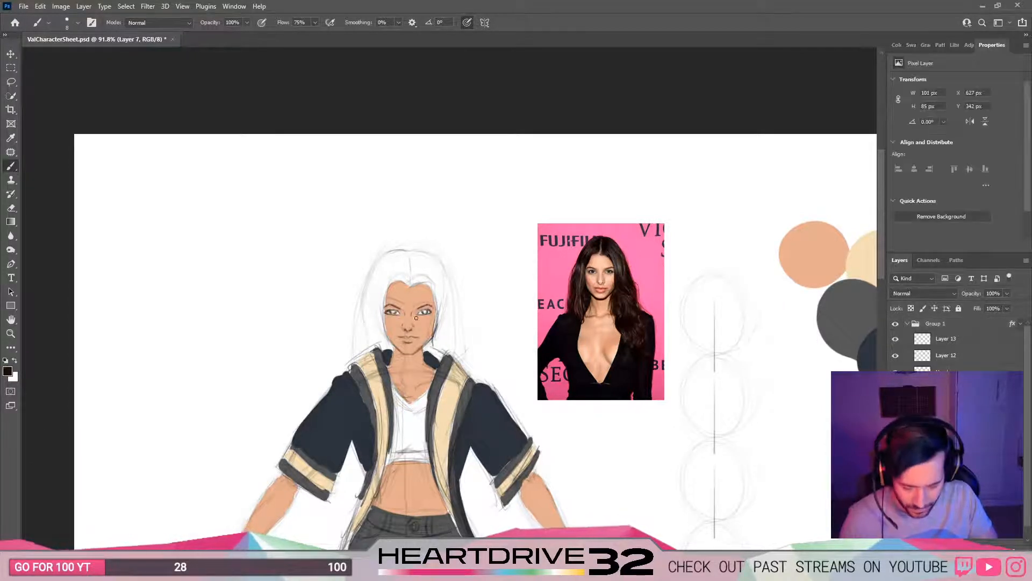
Step: Lasso the eye and eyebrow at the right of the face, nudge them 3 px left toward the nose, and deselect
scroll(416, 318, "up", 5)
left_click(11, 67)
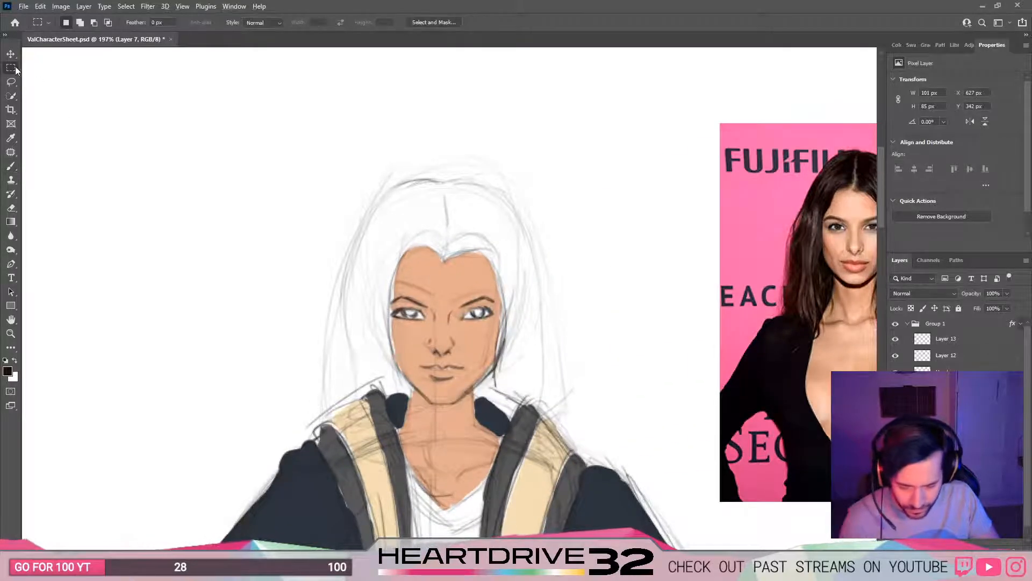
scroll(382, 323, "up", 2)
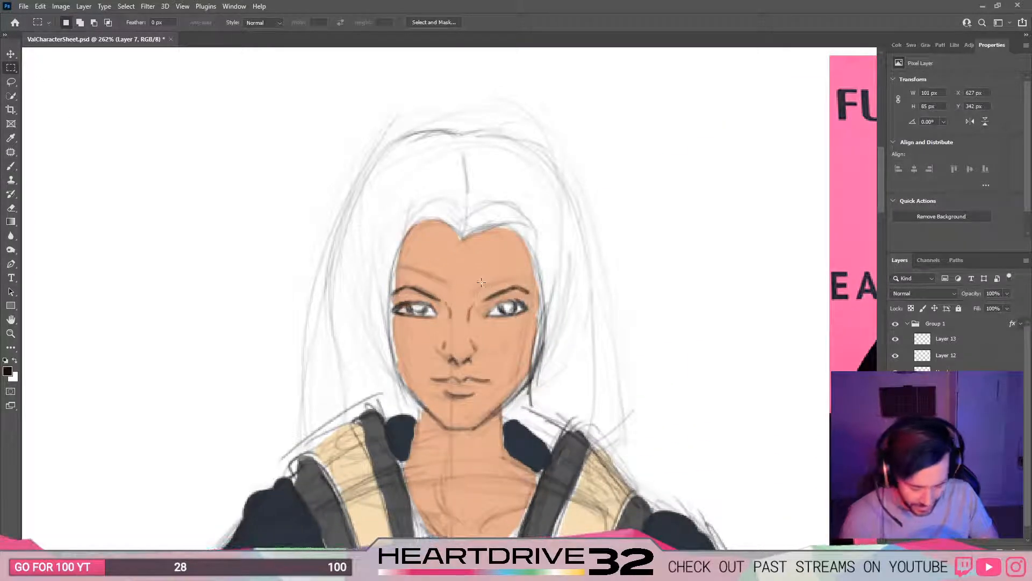
key("l")
left_click_drag(481, 284, 484, 334)
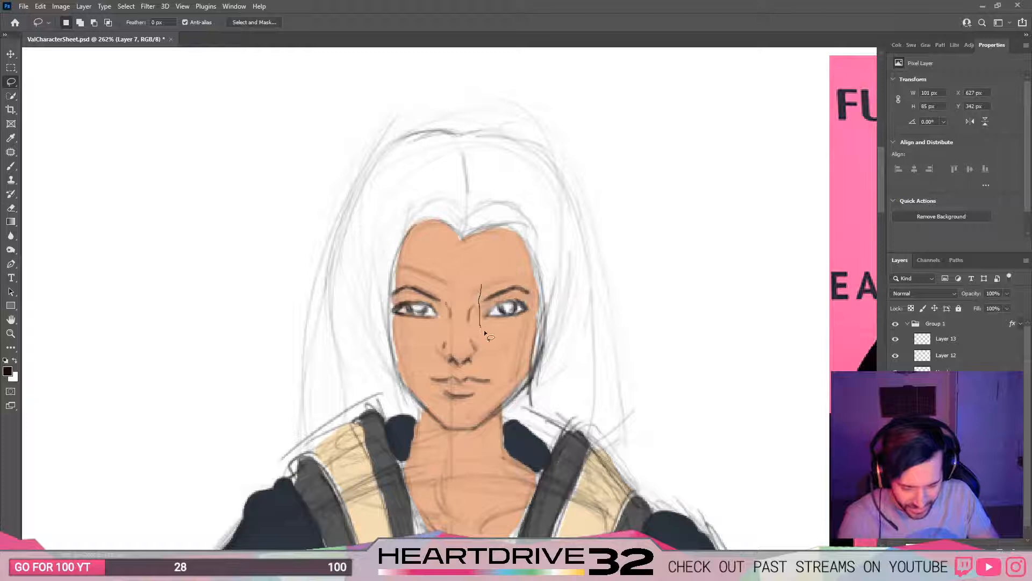
left_click_drag(538, 307, 514, 276)
key("v")
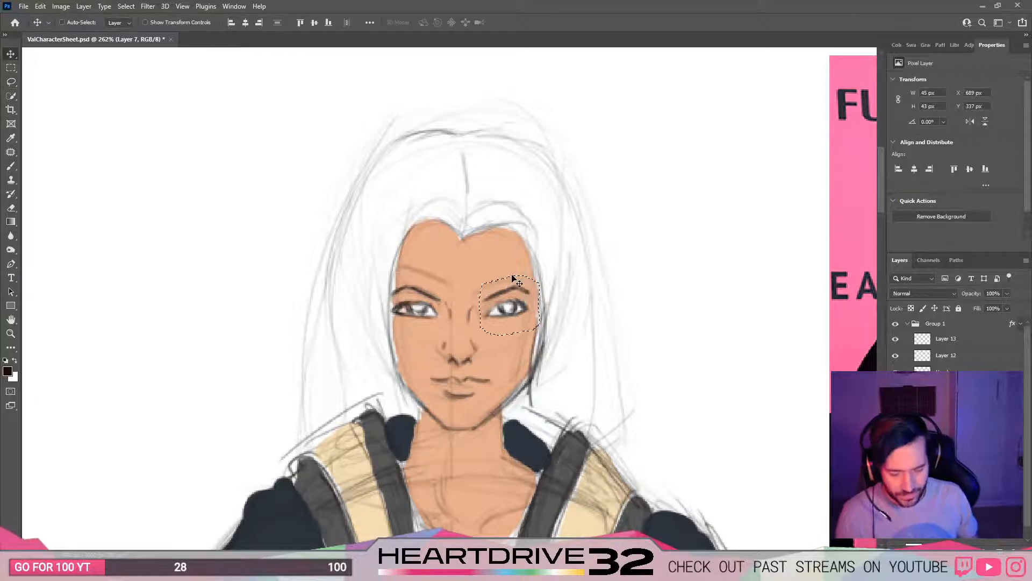
key("Left")
key("Left")
key("Left")
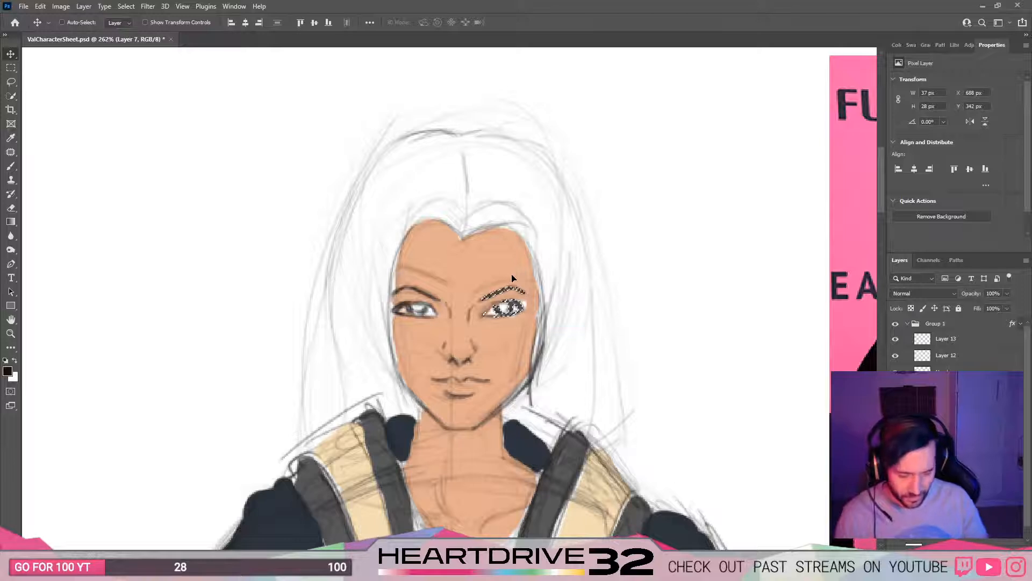
key("ctrl+d")
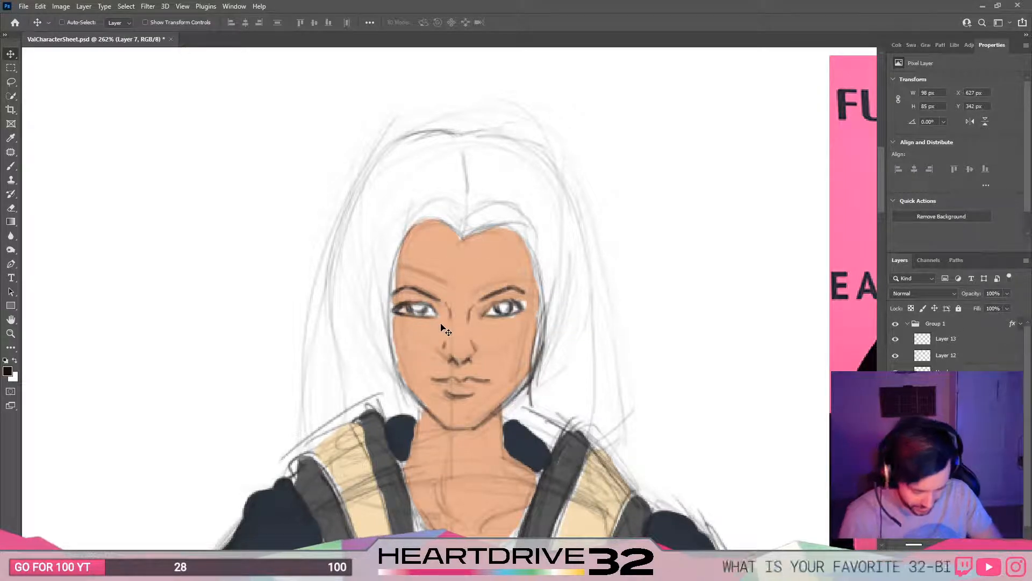
Step: Lasso the eye and eyebrow at the left of the face, nudge them 3 px right toward the nose, and deselect
key("l")
mouse_move(436, 322)
left_mouse_down()
mouse_move(435, 272)
mouse_move(407, 274)
left_mouse_up()
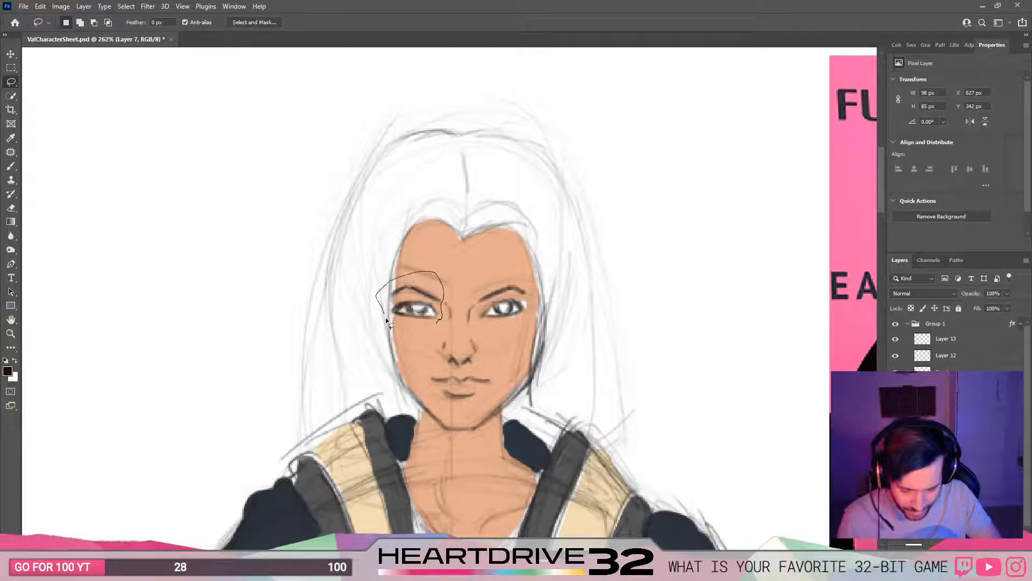
left_click_drag(386, 318, 383, 333)
key("v")
key("Right")
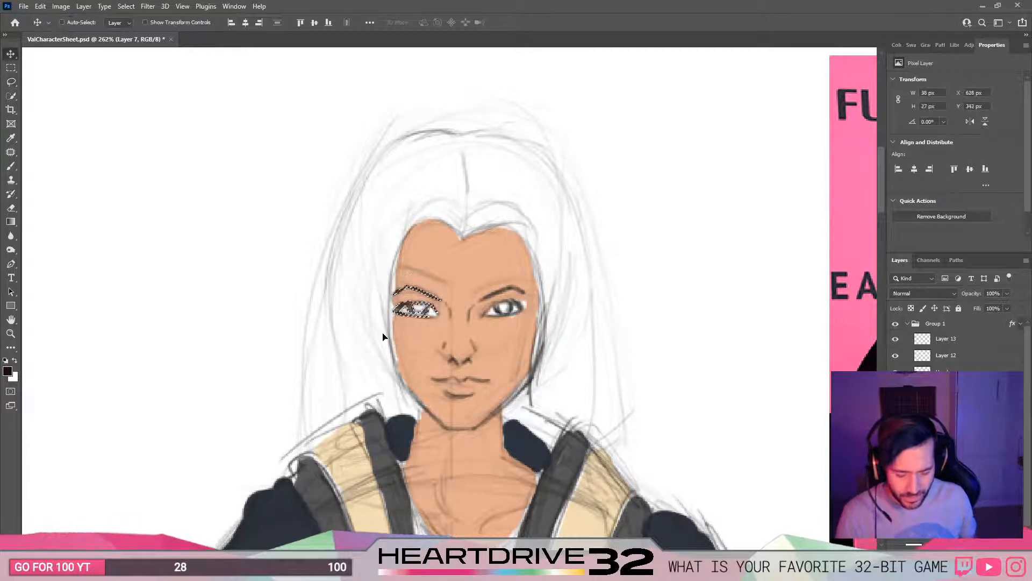
key("Right")
key("Right")
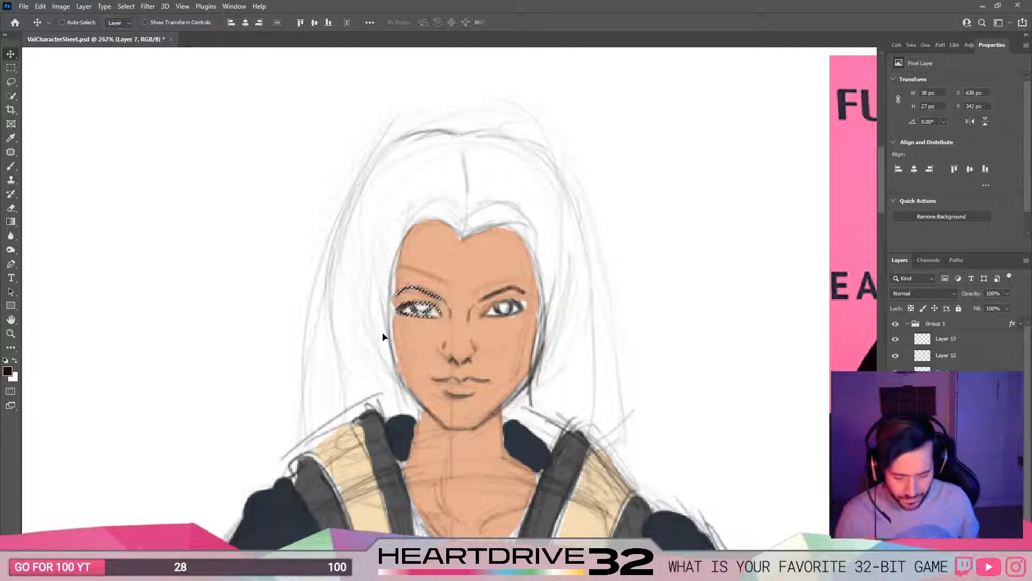
key("ctrl+d")
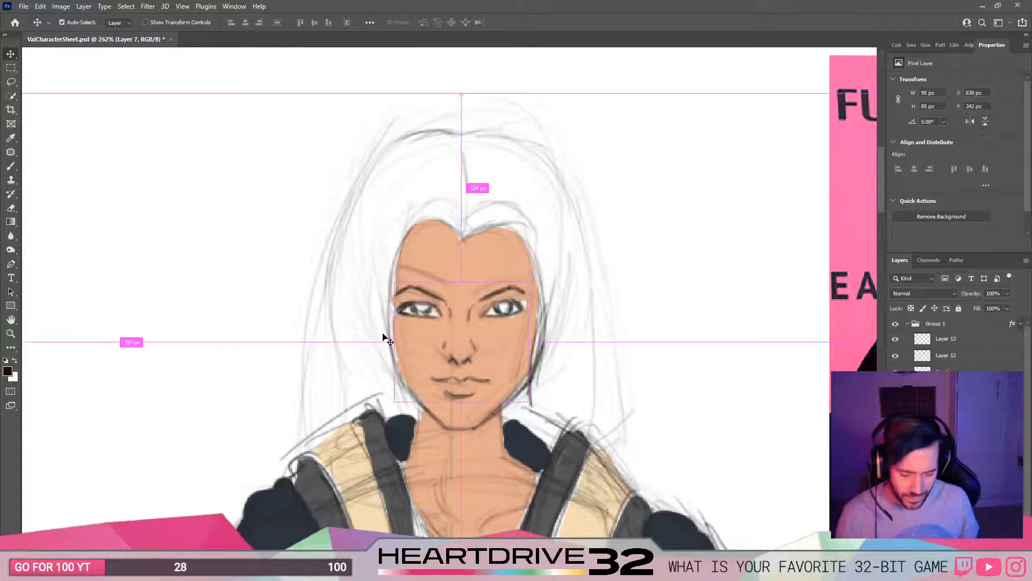
Step: Lasso both eyes and eyebrows together, move them down 1 px, and deselect
scroll(476, 309, "down", 2)
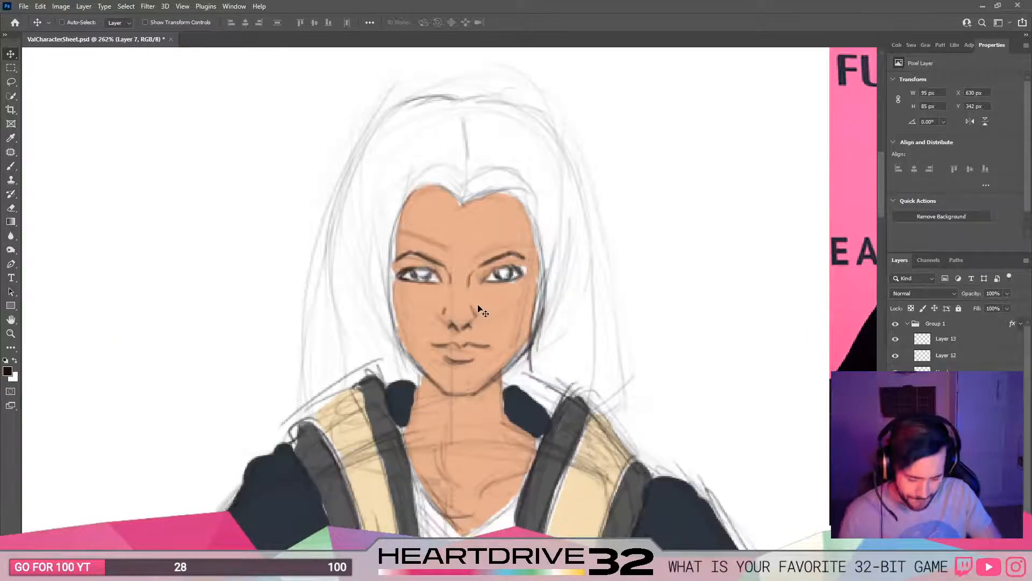
key("l")
mouse_move(469, 249)
left_mouse_down()
mouse_move(396, 240)
mouse_move(354, 256)
left_mouse_up()
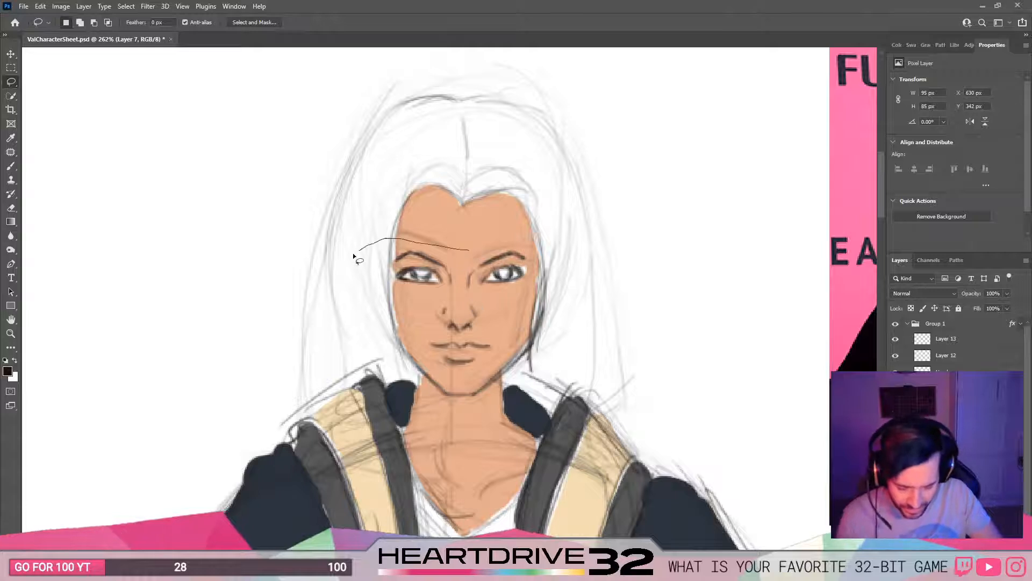
left_click_drag(542, 280, 381, 210)
key("v")
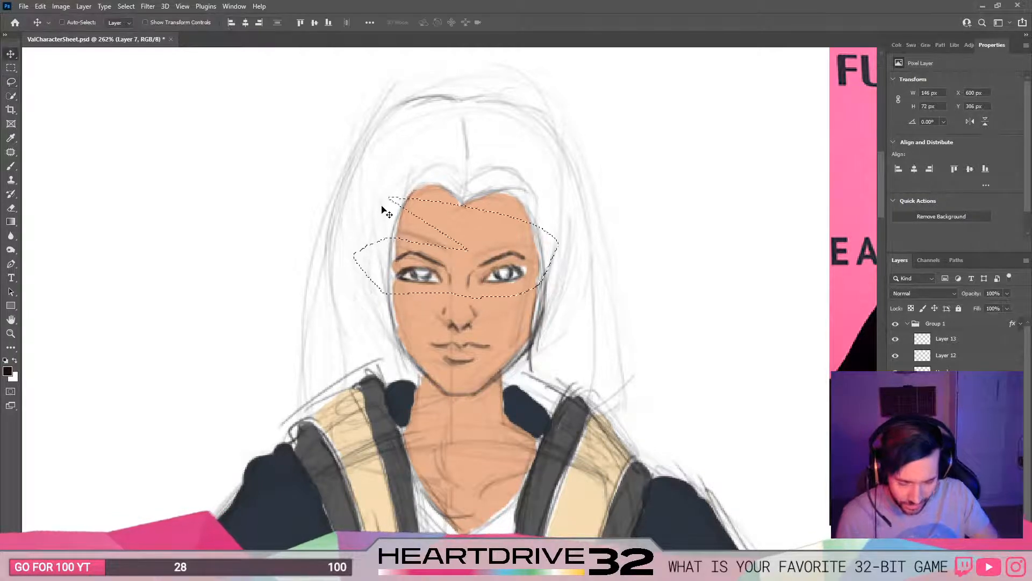
key("Down")
key("ctrl+d")
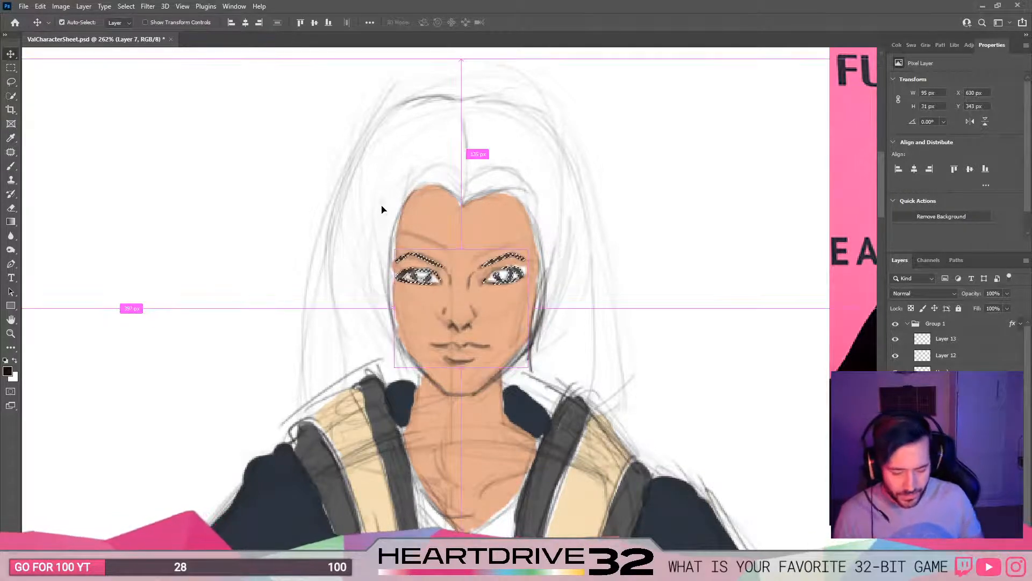
Step: Lasso both eyes and eyebrows again, nudge them down another 1 px, and deselect
scroll(390, 212, "down", 4)
scroll(406, 254, "up", 2)
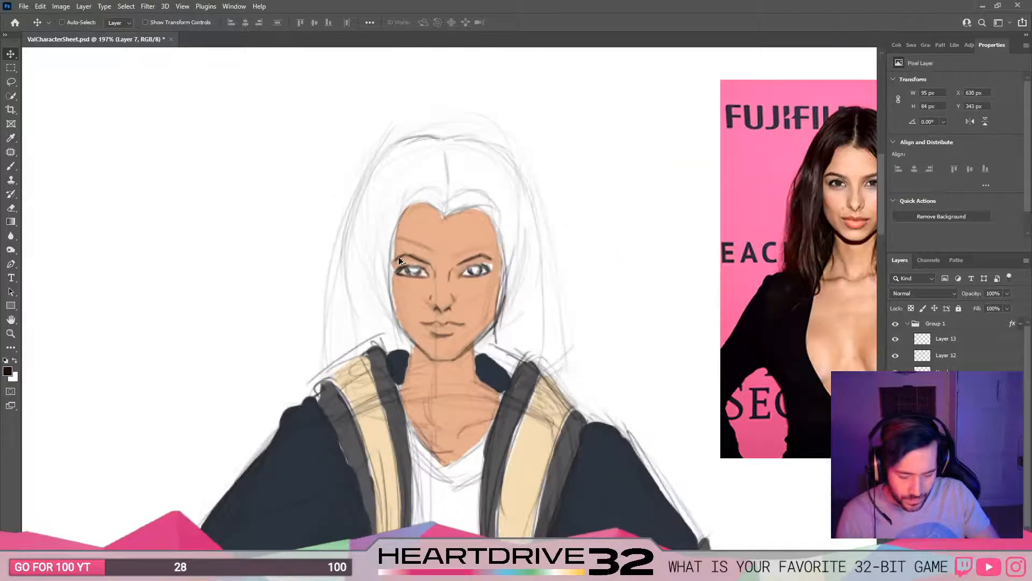
key("l")
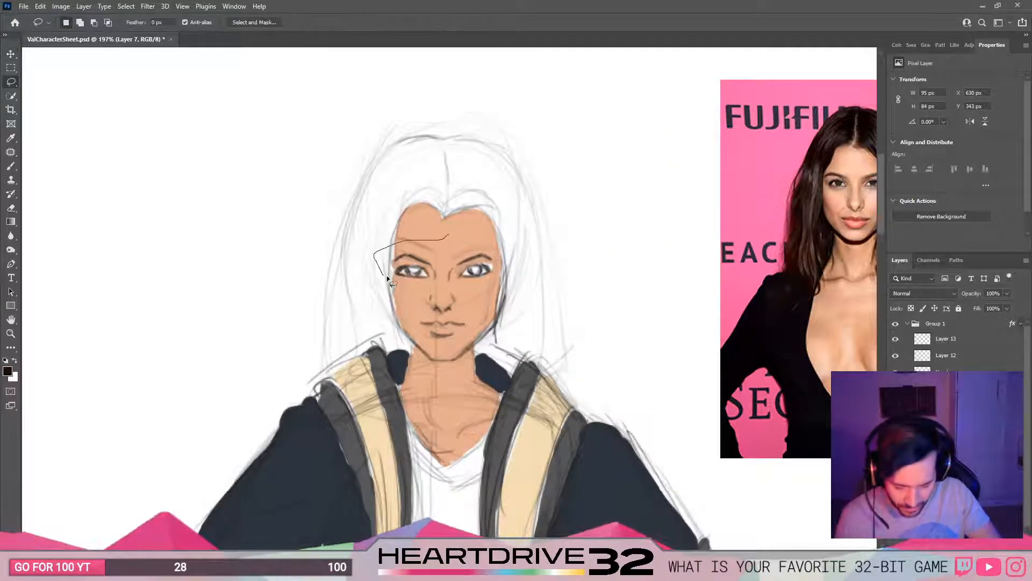
mouse_move(431, 291)
left_mouse_down()
mouse_move(500, 291)
mouse_move(425, 211)
left_mouse_up()
key("v")
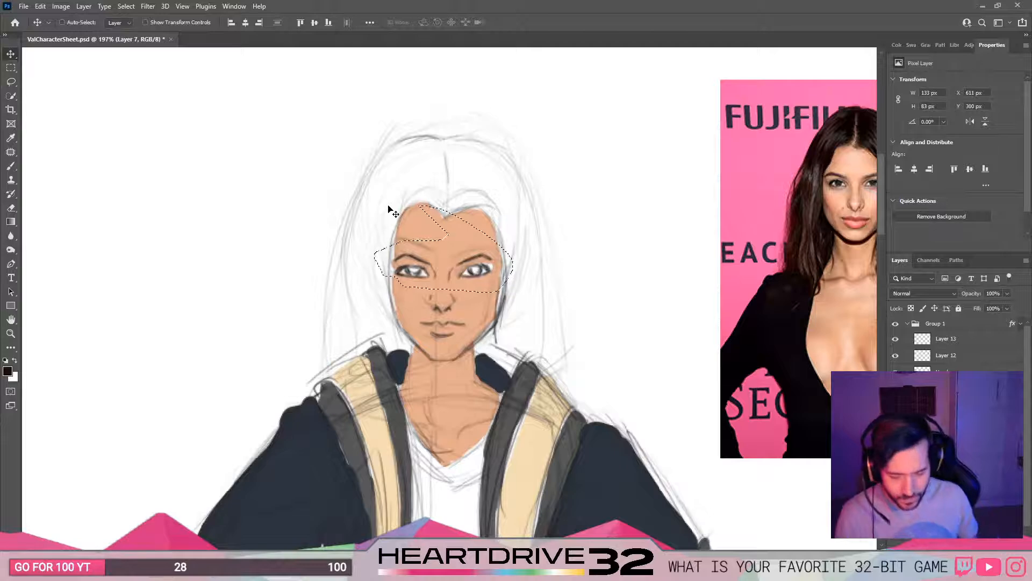
key("Down")
key("ctrl+d")
scroll(447, 261, "down", 2)
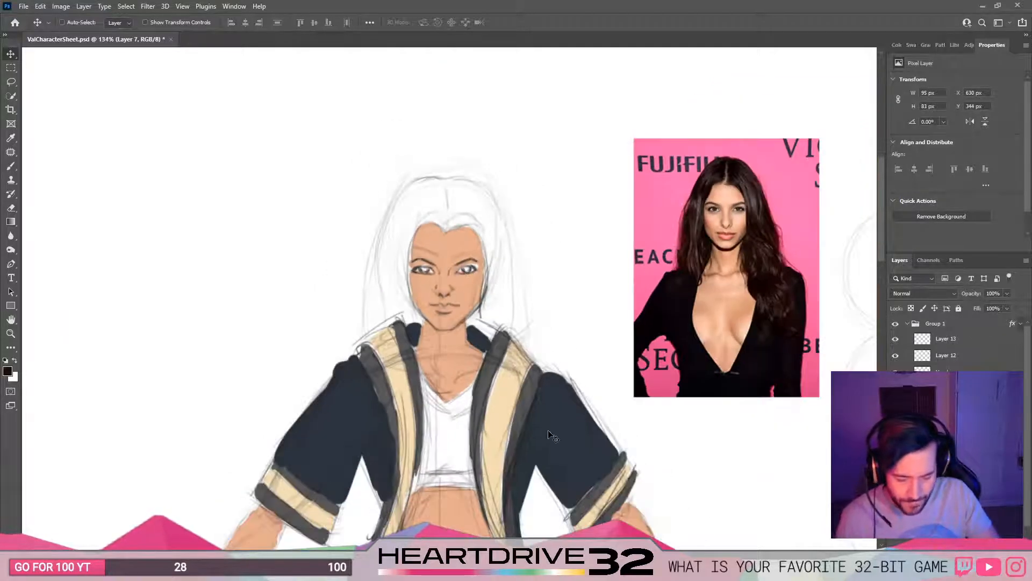
left_click_drag(582, 378, 571, 409)
scroll(572, 409, "down", 2)
scroll(572, 408, "up", 2)
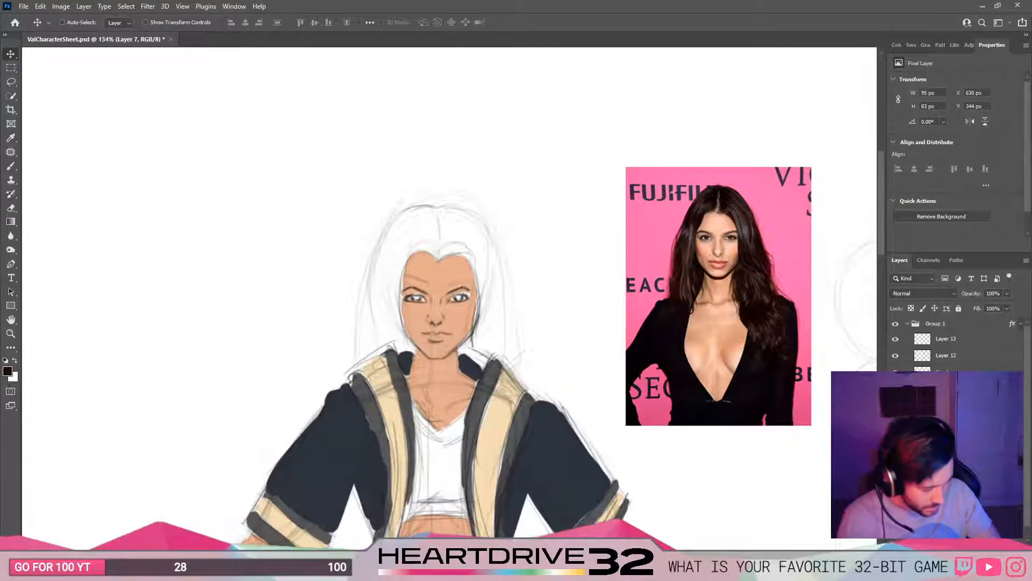
Step: Collapse Group 1 and make the BaseColors layer active
left_click(913, 324)
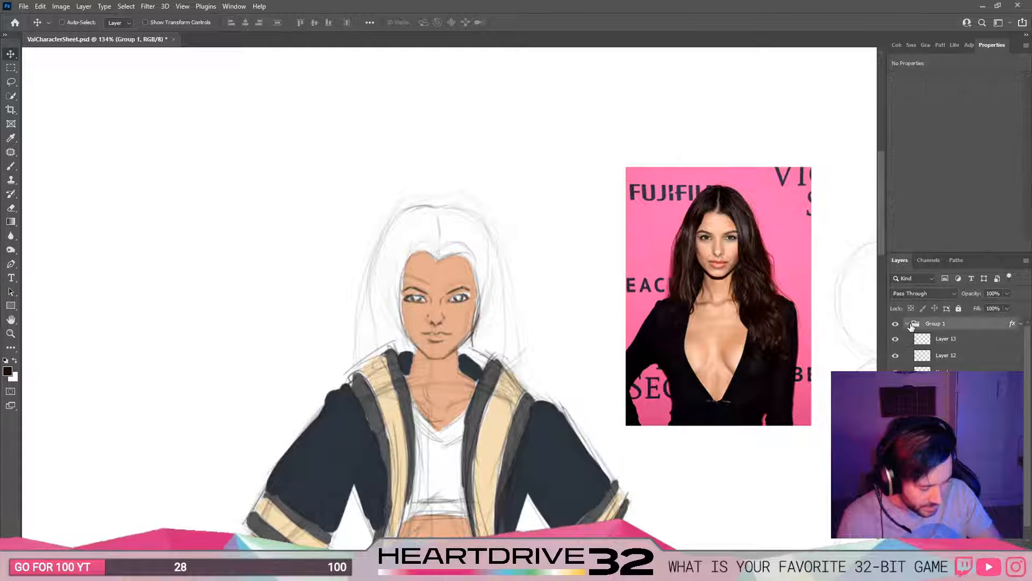
key("space")
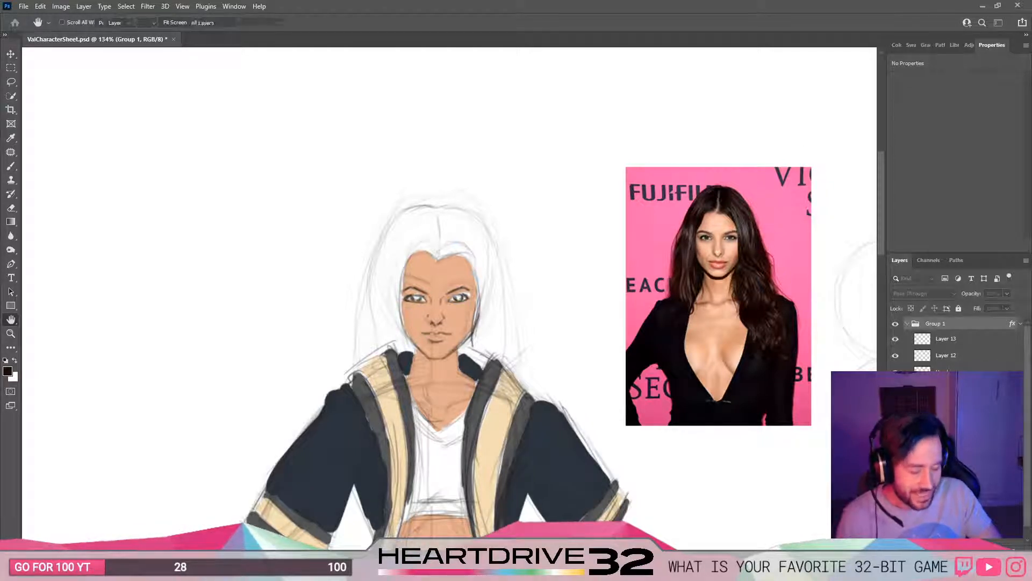
key("v")
left_click(908, 325)
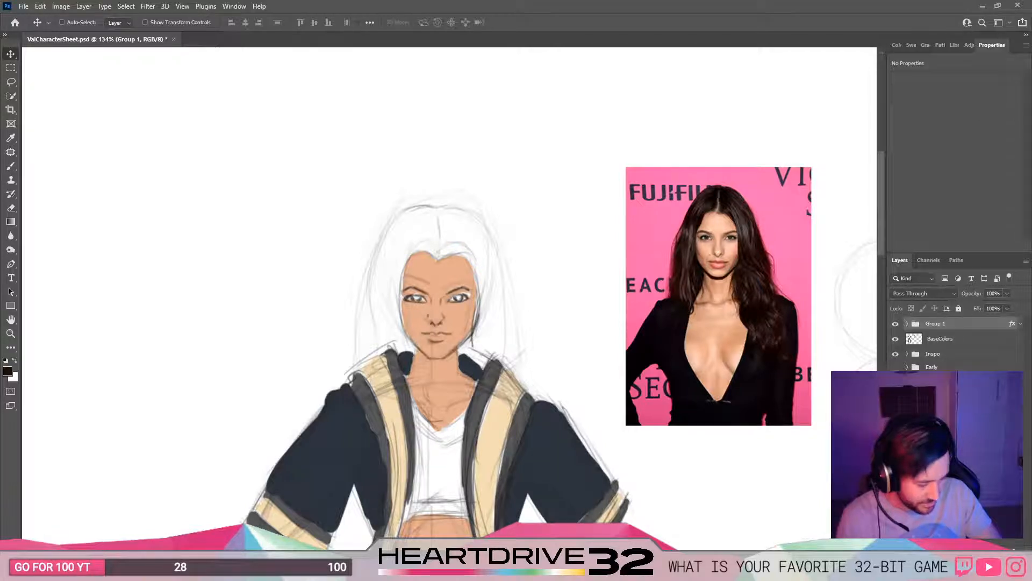
left_click(946, 338)
Step: Erase the base color inside the eye at the right of the face, then repaint its rim with sampled skin tone
key("e")
scroll(408, 312, "up", 5)
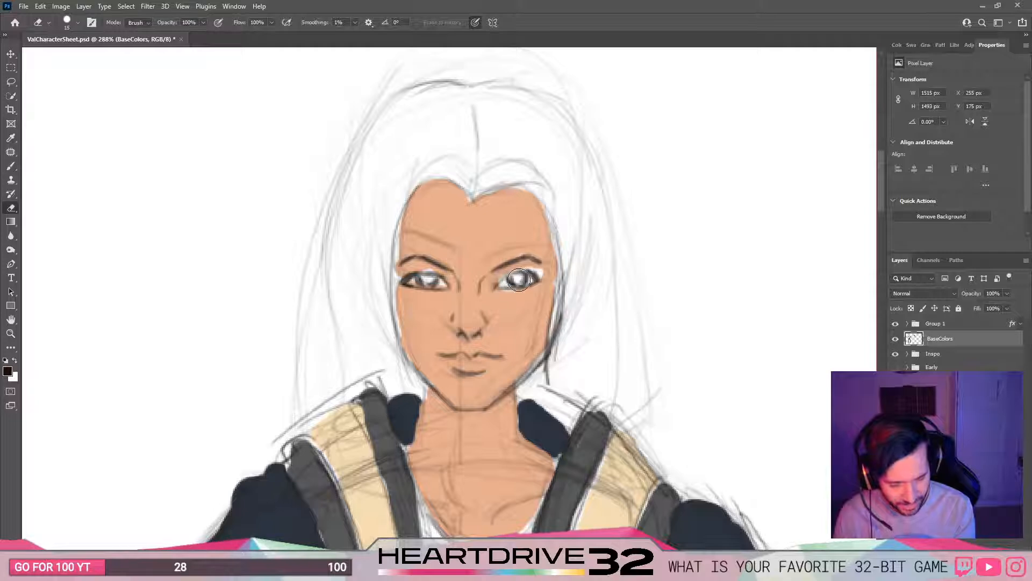
left_click_drag(515, 279, 508, 284)
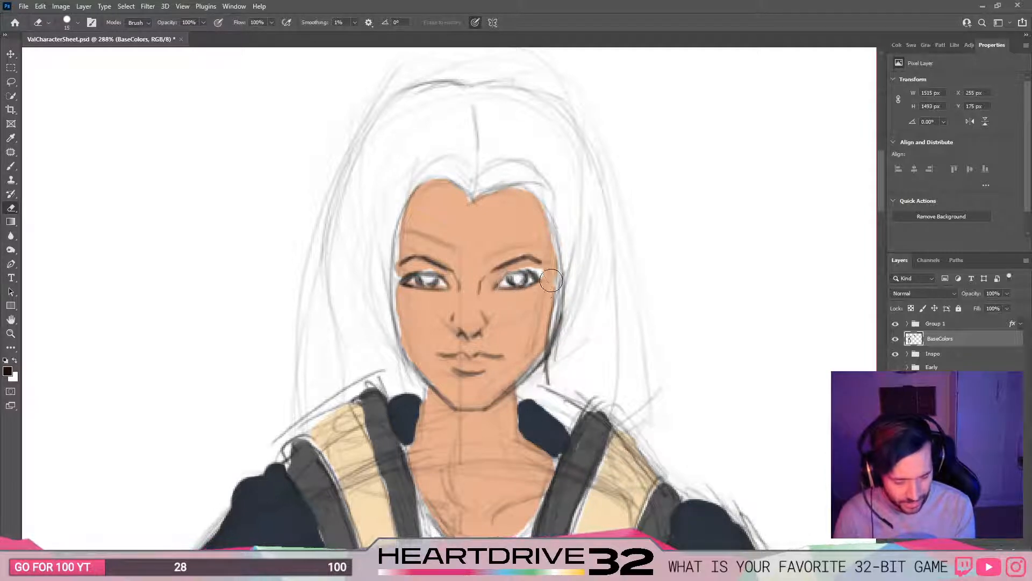
key("b")
left_click(519, 298, "alt")
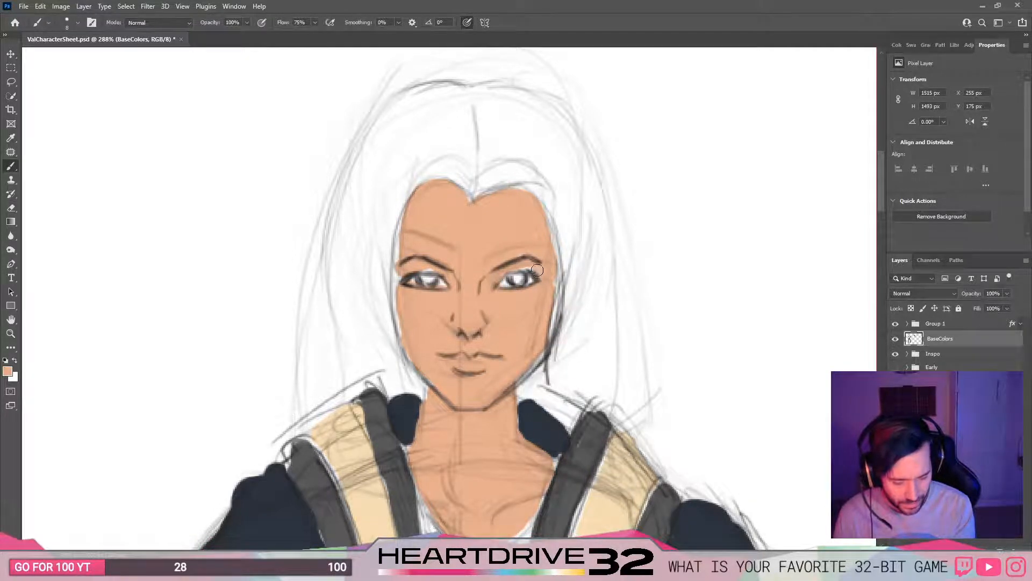
left_click_drag(537, 270, 520, 268)
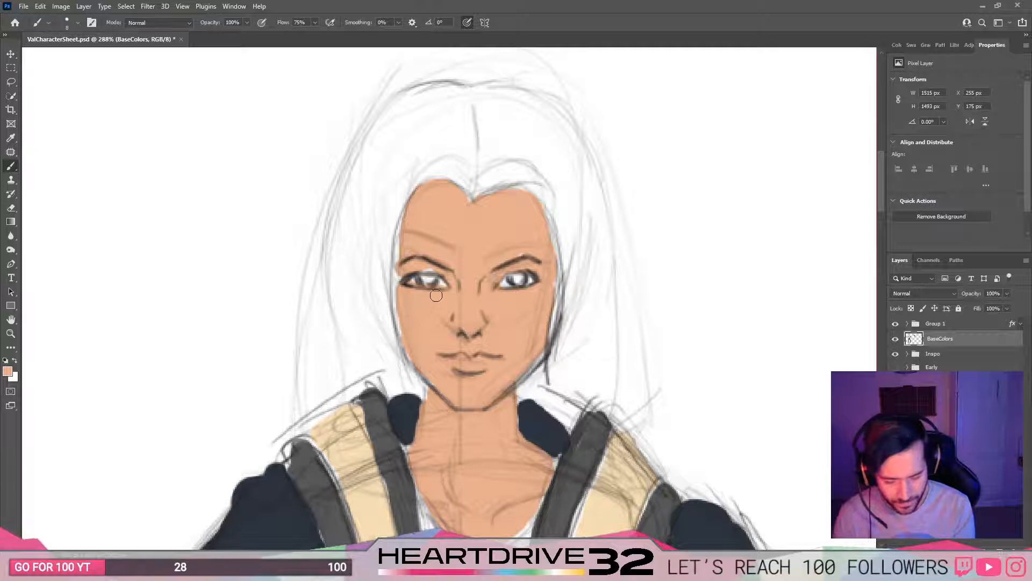
Step: Erase the skin color inside the eye at the left of the face
key("e")
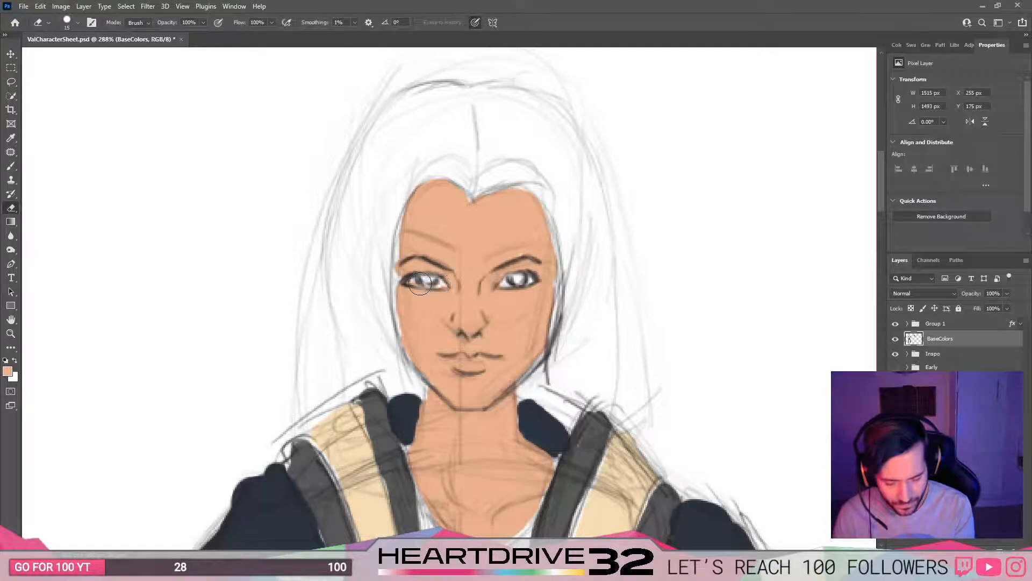
left_click_drag(419, 283, 410, 283)
scroll(431, 327, "down", 3)
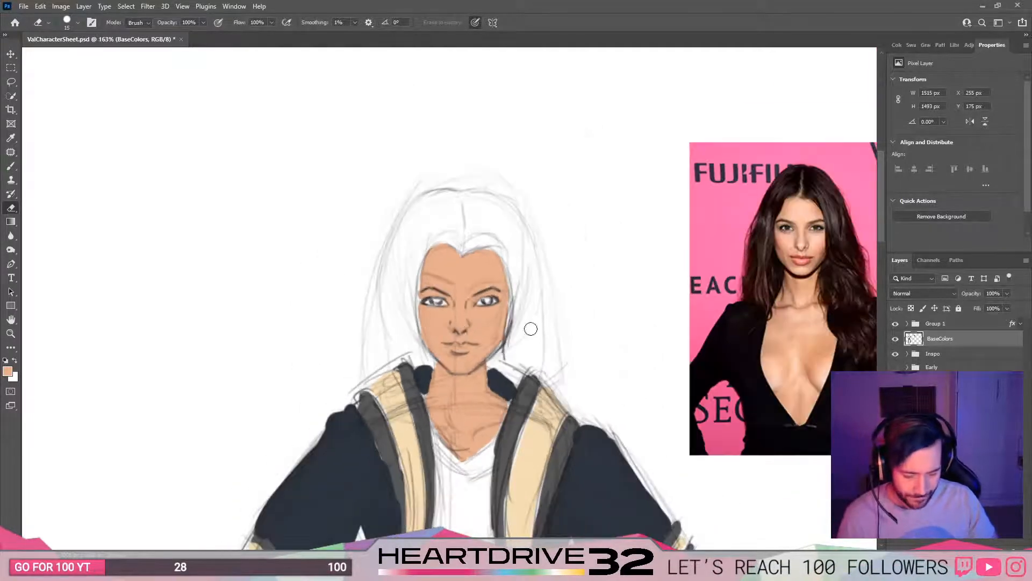
Step: Sample dark brown from the reference photo's hair, try a stroke on the character's hair in BaseColors, and undo it
left_click(912, 325)
scroll(871, 366, "down", 2)
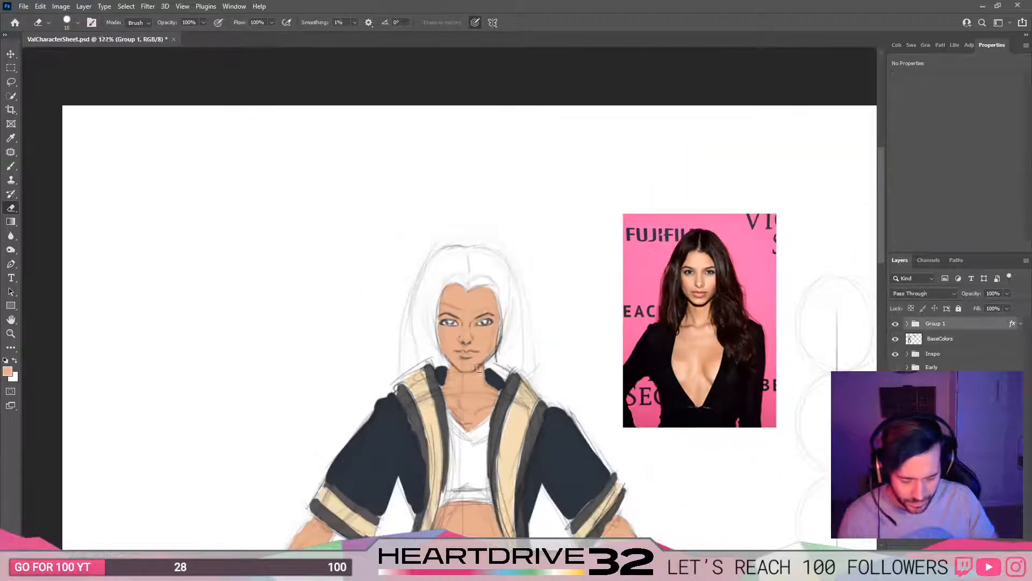
key("b")
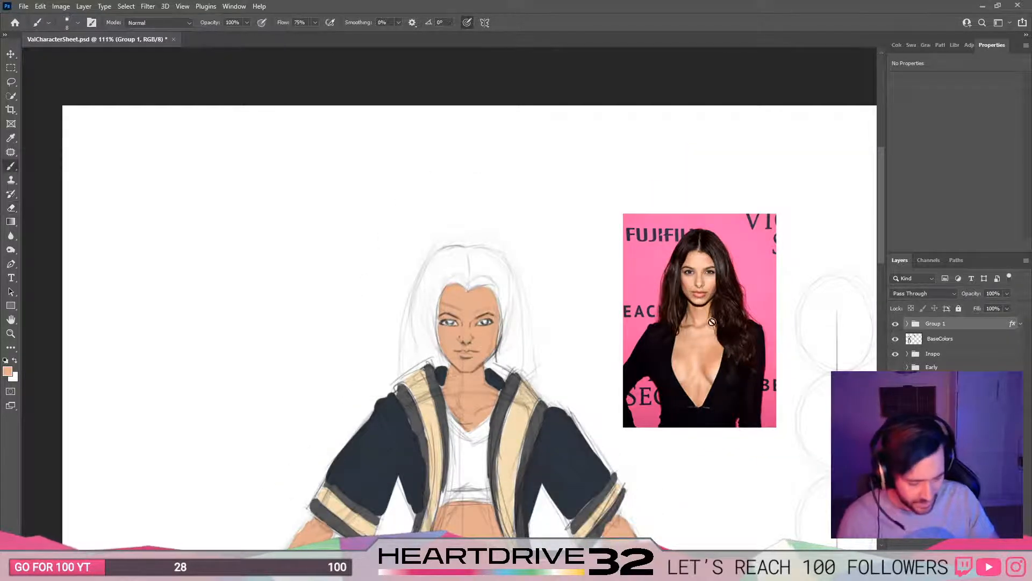
left_click(956, 340)
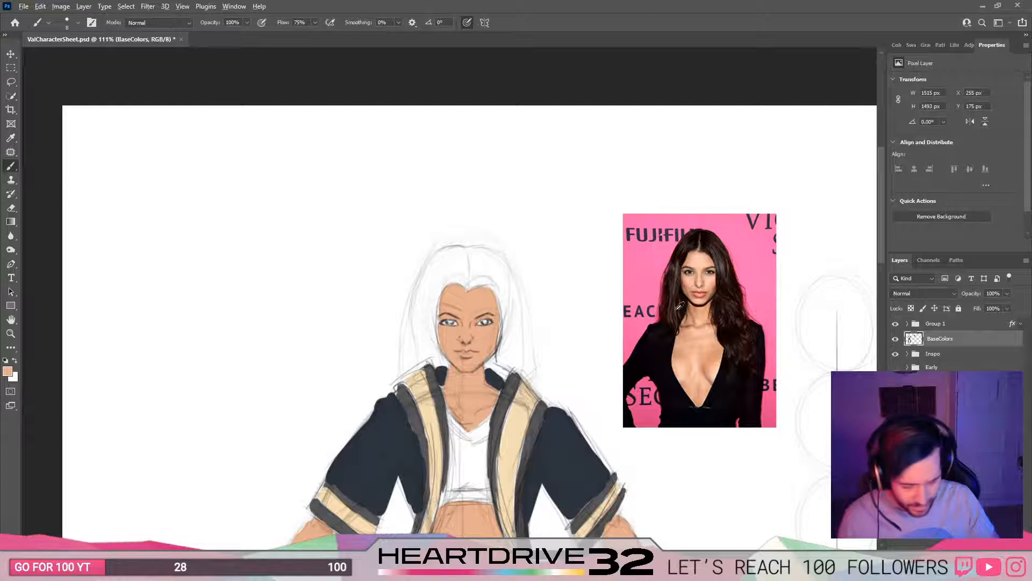
left_click(728, 280, "alt")
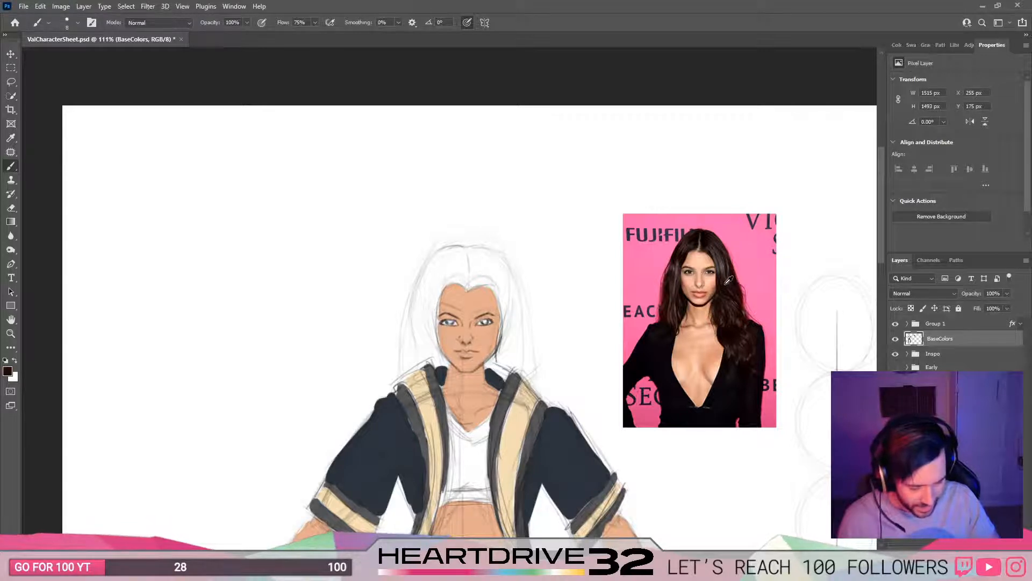
left_click_drag(487, 273, 443, 278)
key("ctrl+z")
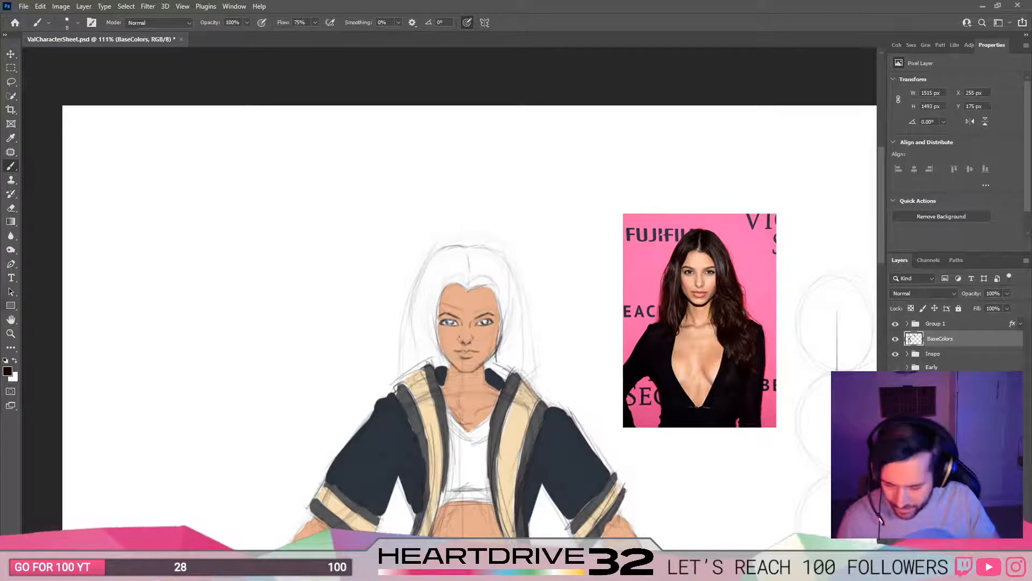
Step: Adjust the foreground to a dark orange-brown with a hue of 23°, try a stroke on the hair, and undo it
left_click(7, 371)
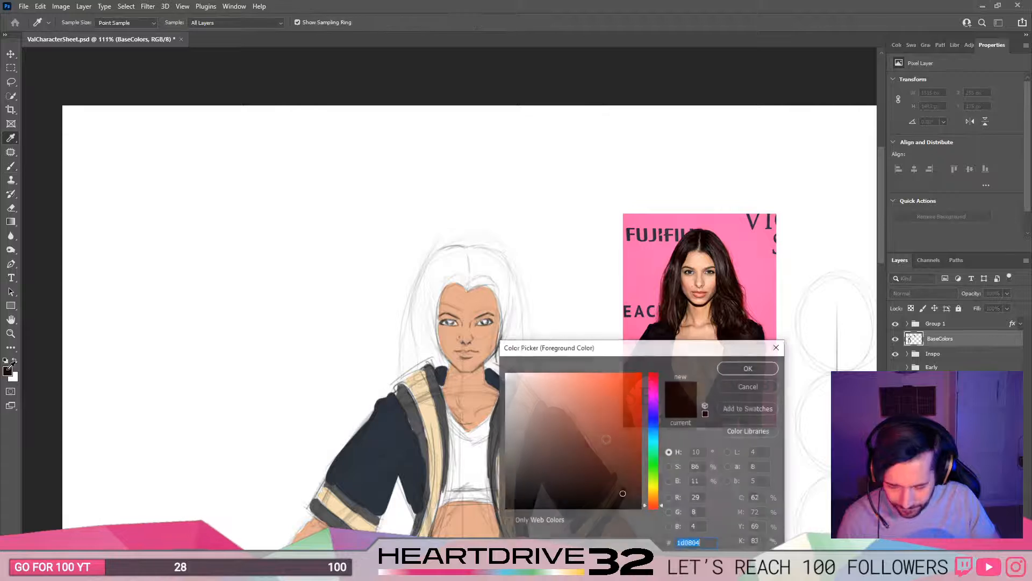
left_click(621, 481)
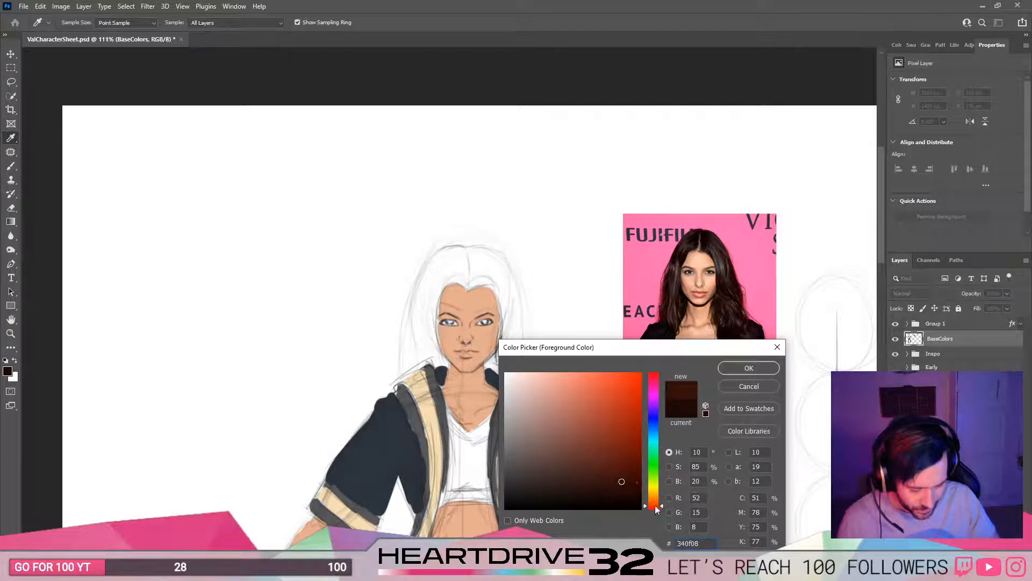
left_click_drag(656, 510, 655, 505)
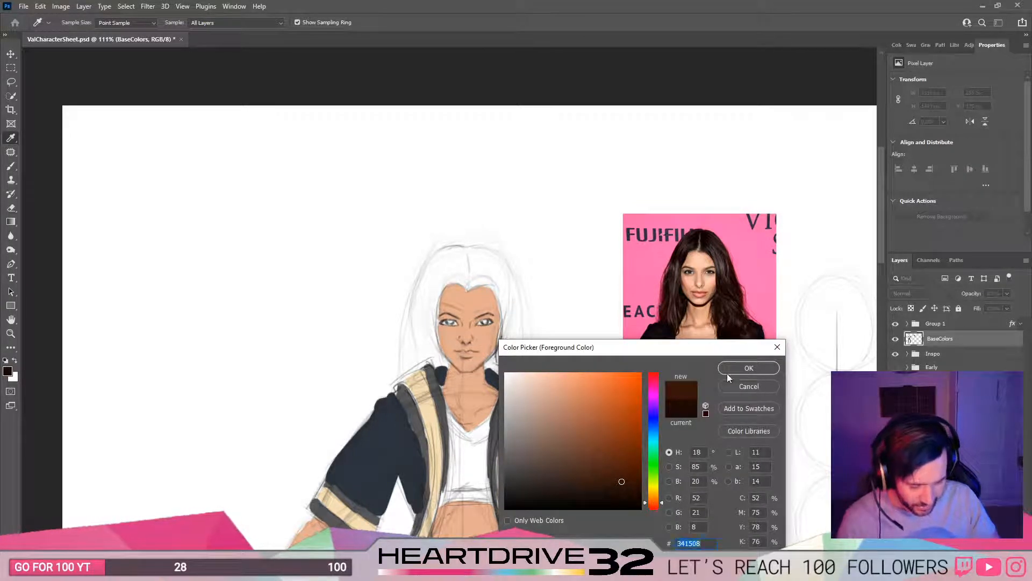
left_click_drag(652, 505, 653, 507)
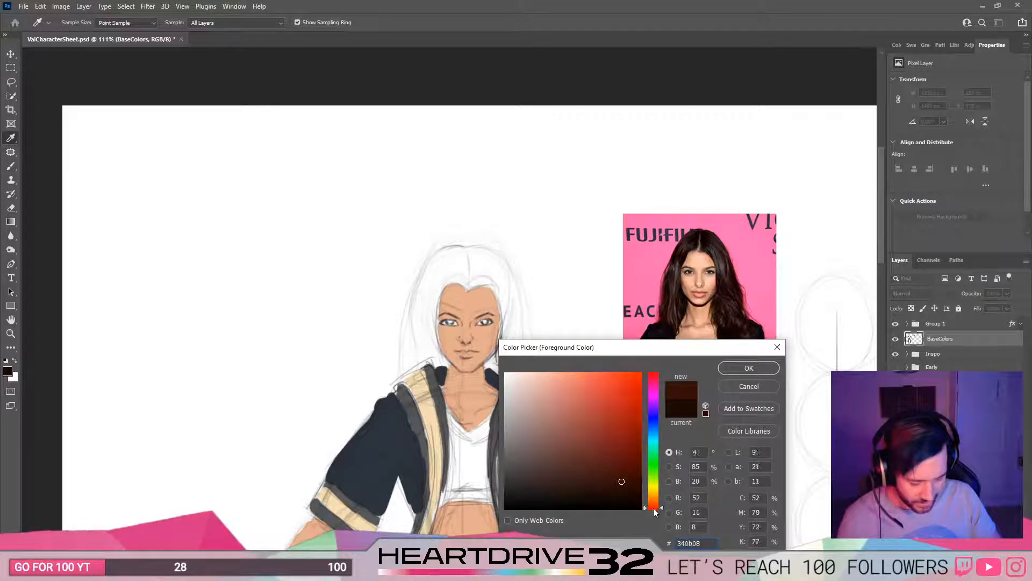
left_click(630, 486)
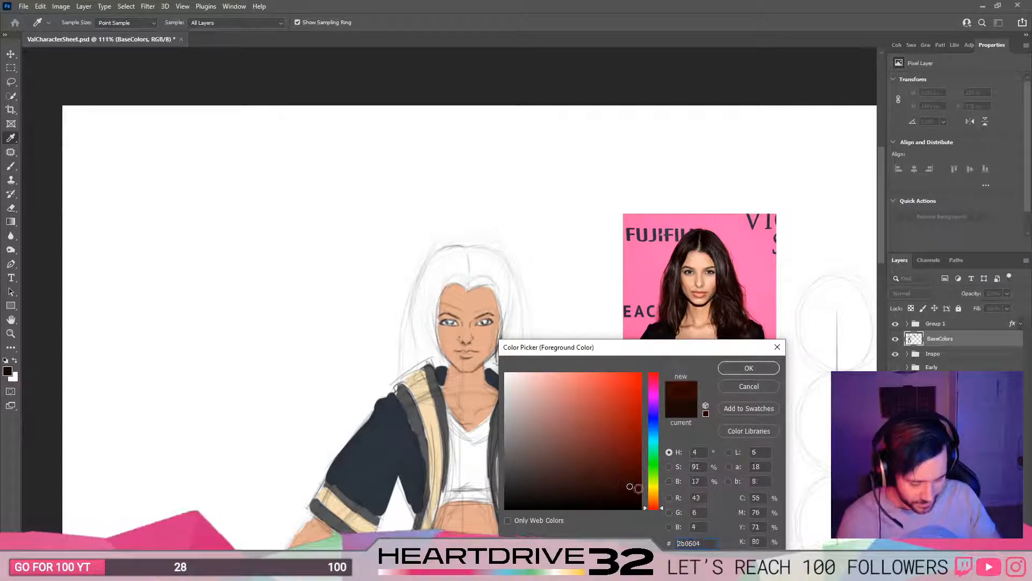
left_click_drag(657, 505, 657, 501)
left_click(639, 490)
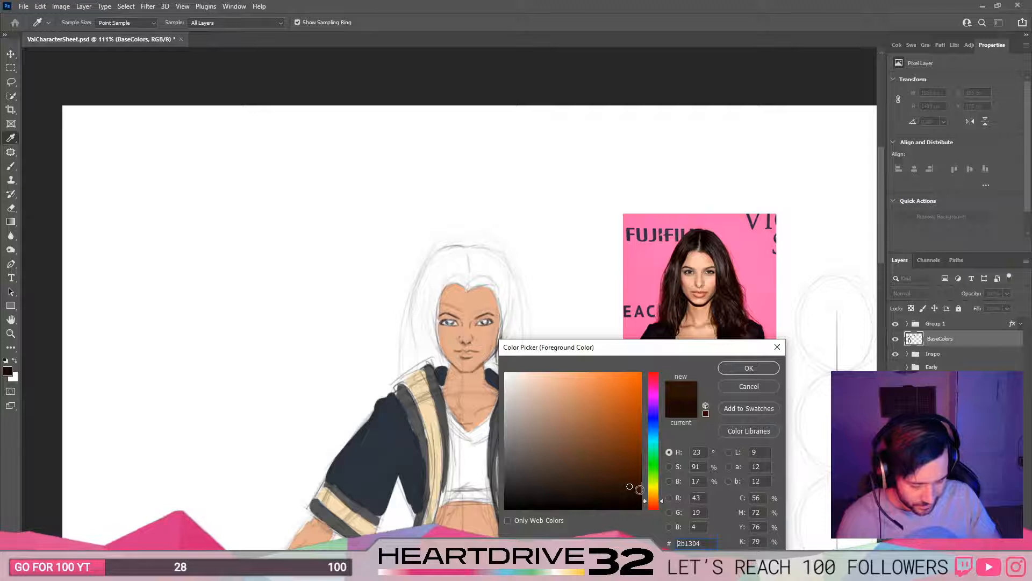
left_click(734, 373)
mouse_move(547, 283)
left_mouse_down()
mouse_move(585, 323)
mouse_move(502, 235)
left_mouse_up()
key("ctrl+z")
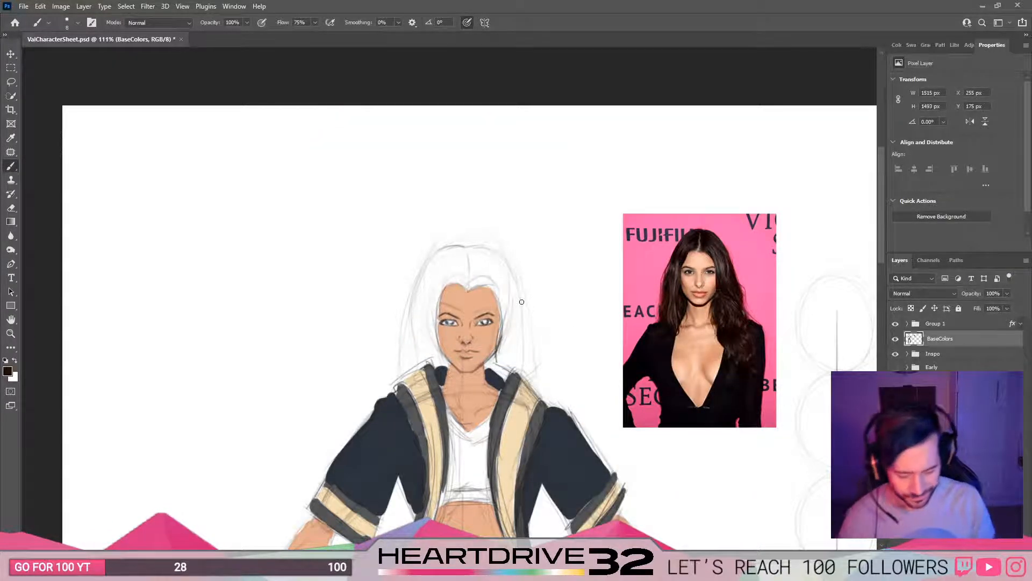
Step: Set the foreground color to a muted reddish brown, 3f2e2d
left_click_drag(570, 331, 517, 382)
scroll(533, 299, "down", 6)
scroll(465, 361, "up", 4)
left_click_drag(465, 361, 446, 213)
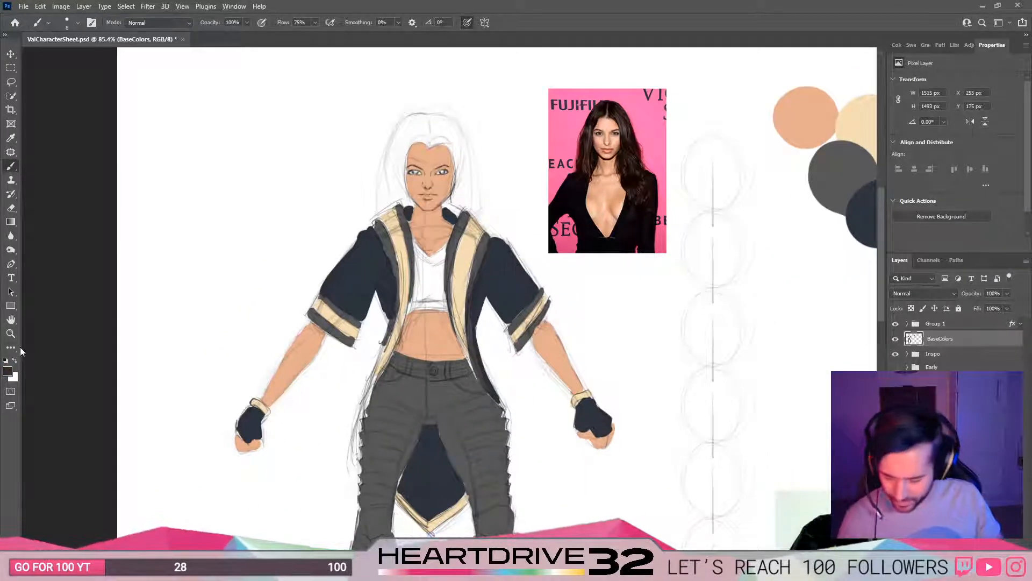
left_click(8, 371)
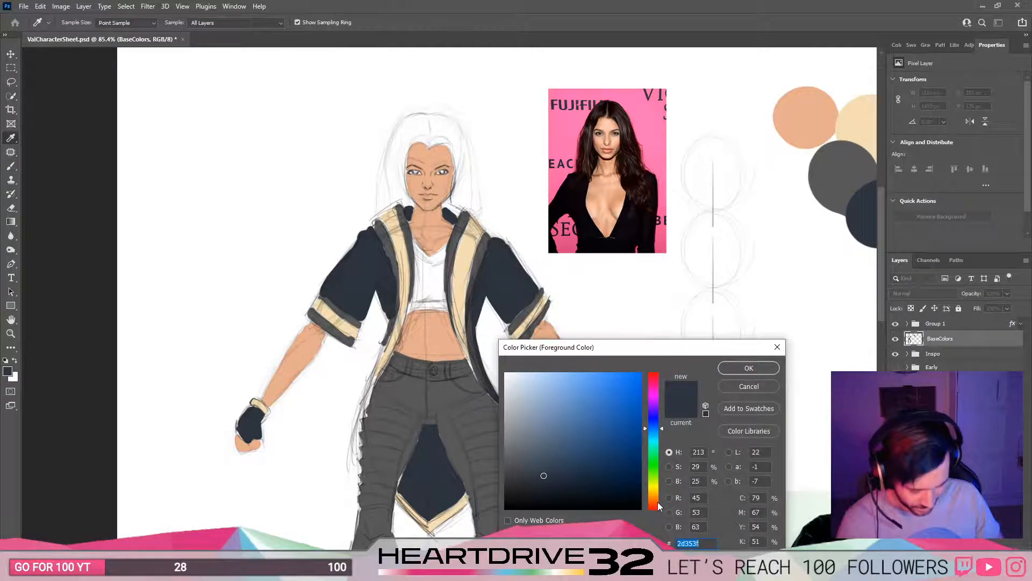
left_click_drag(658, 504, 658, 509)
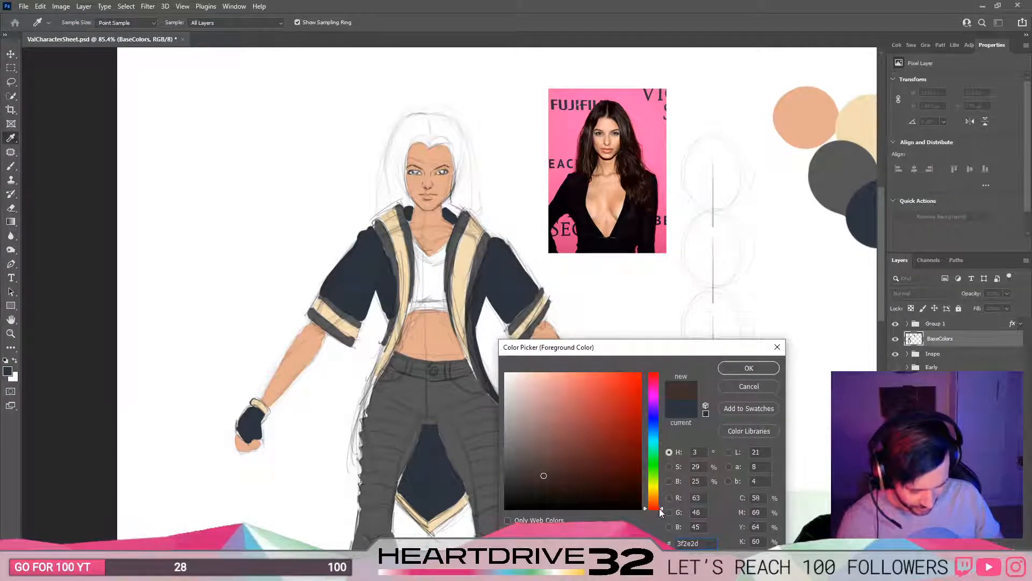
left_click(749, 368)
Step: Try a muted reddish-brown brush stroke at the top of the character's hair and undo it
key("b")
mouse_move(456, 144)
left_mouse_down()
mouse_move(389, 104)
mouse_move(441, 115)
left_mouse_up()
key("ctrl+z")
Step: Try erasing the skin color along the hairline above the left part of the forehead
scroll(389, 138, "up", 4)
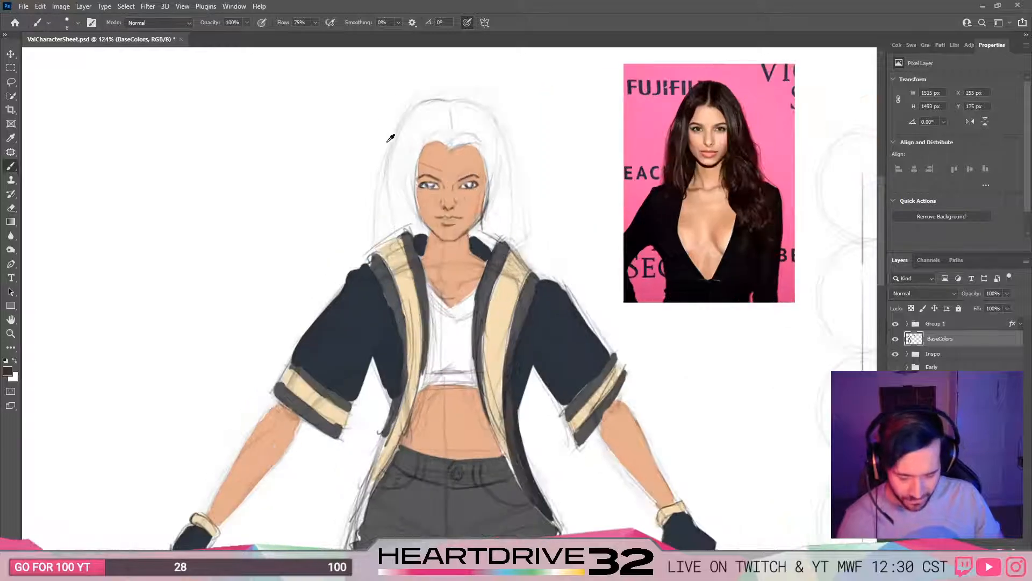
scroll(433, 156, "up", 4)
mouse_move(590, 188)
left_mouse_down()
mouse_move(569, 314)
mouse_move(502, 265)
mouse_move(488, 238)
mouse_move(518, 318)
mouse_move(522, 309)
mouse_move(500, 318)
mouse_move(491, 307)
left_mouse_up()
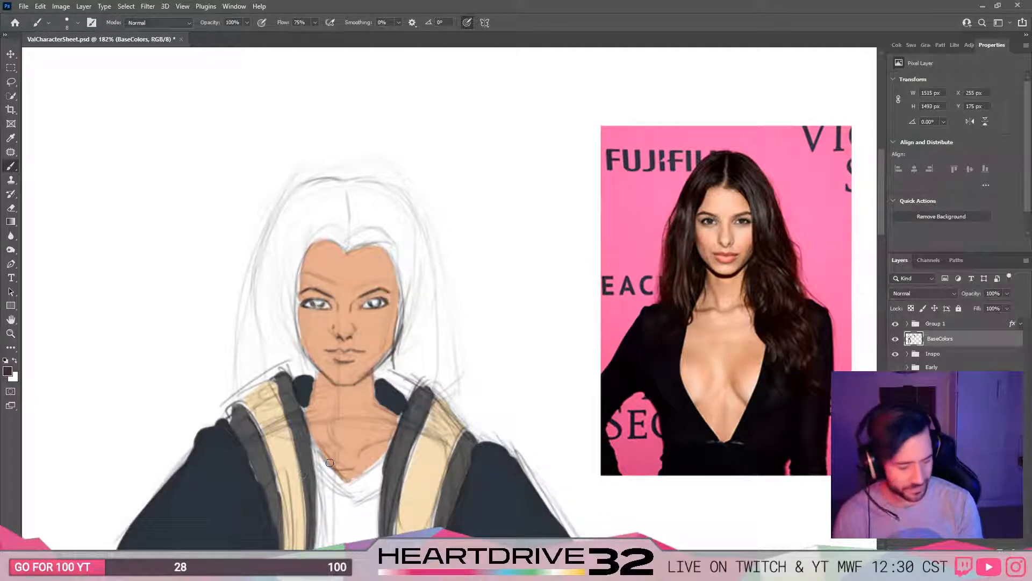
key("e")
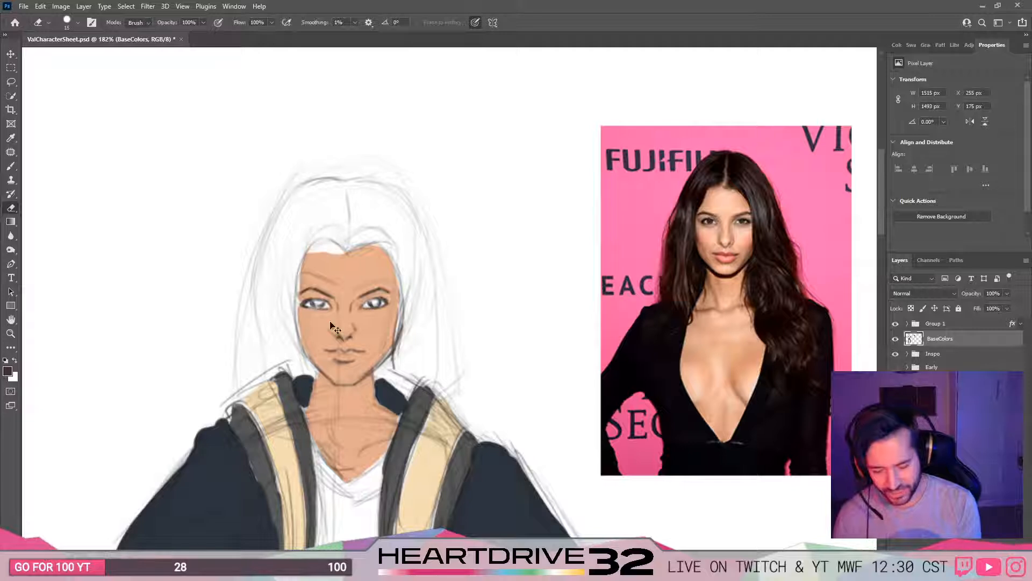
left_click_drag(344, 244, 309, 245)
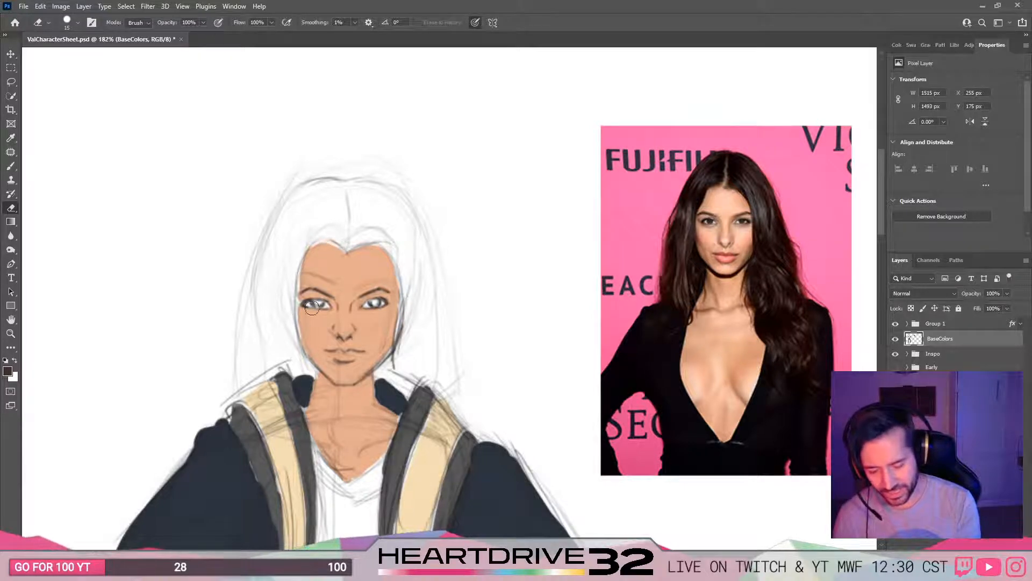
Step: Outline the hairline in dark brown with the Brush, from the middle of the forehead down both sides of the face
key("b")
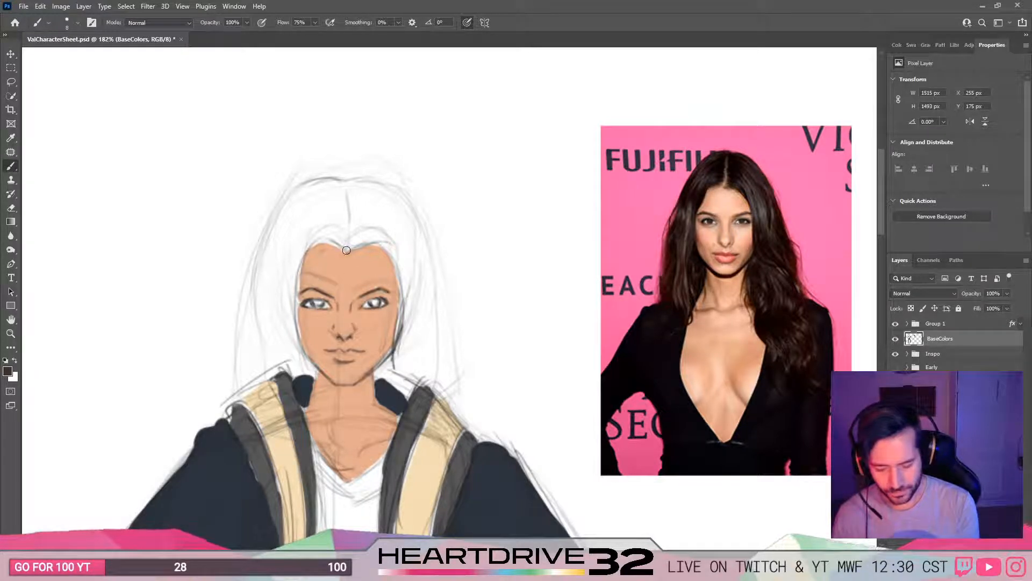
mouse_move(344, 246)
left_mouse_down()
mouse_move(309, 251)
mouse_move(336, 250)
mouse_move(311, 270)
mouse_move(336, 244)
mouse_move(305, 264)
left_mouse_up()
key("ctrl+z")
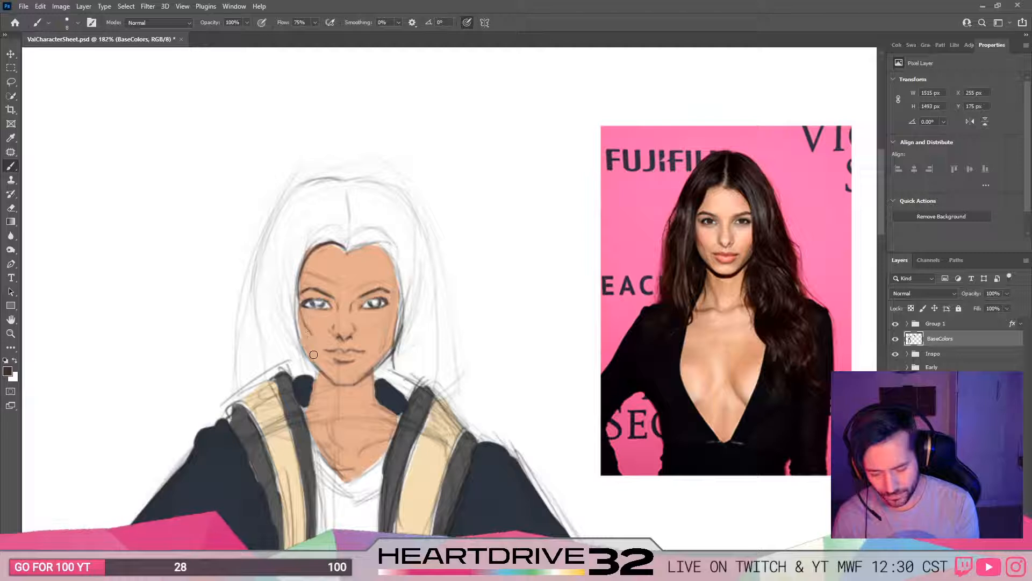
key("ctrl+z")
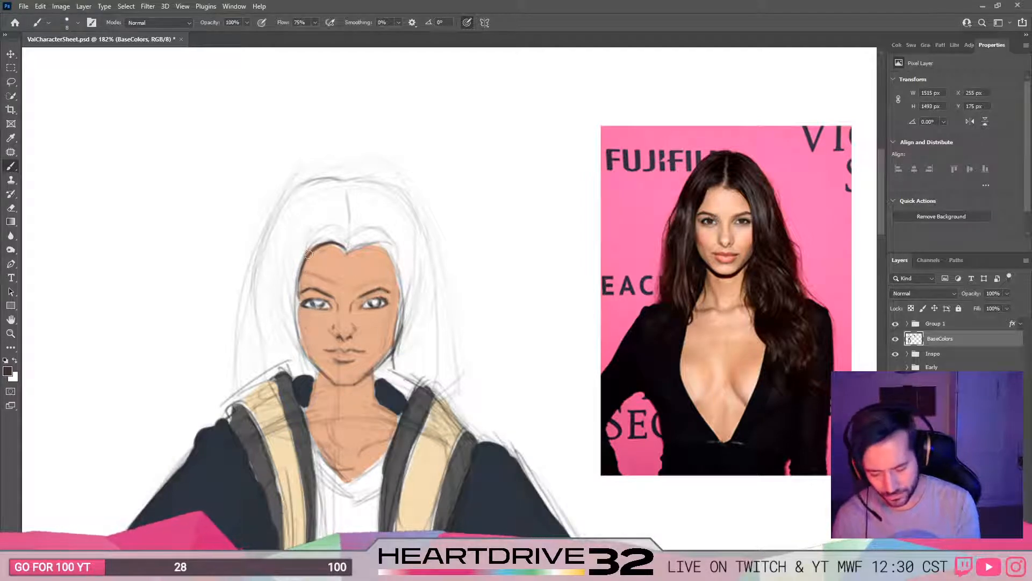
mouse_move(305, 268)
left_mouse_down()
mouse_move(296, 320)
mouse_move(310, 355)
left_mouse_up()
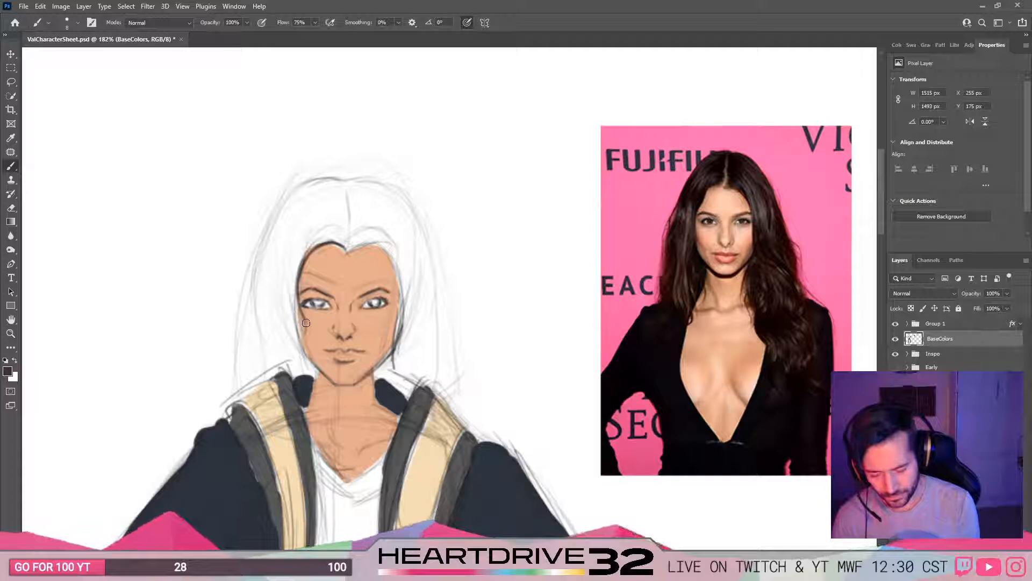
left_click_drag(306, 319, 298, 345)
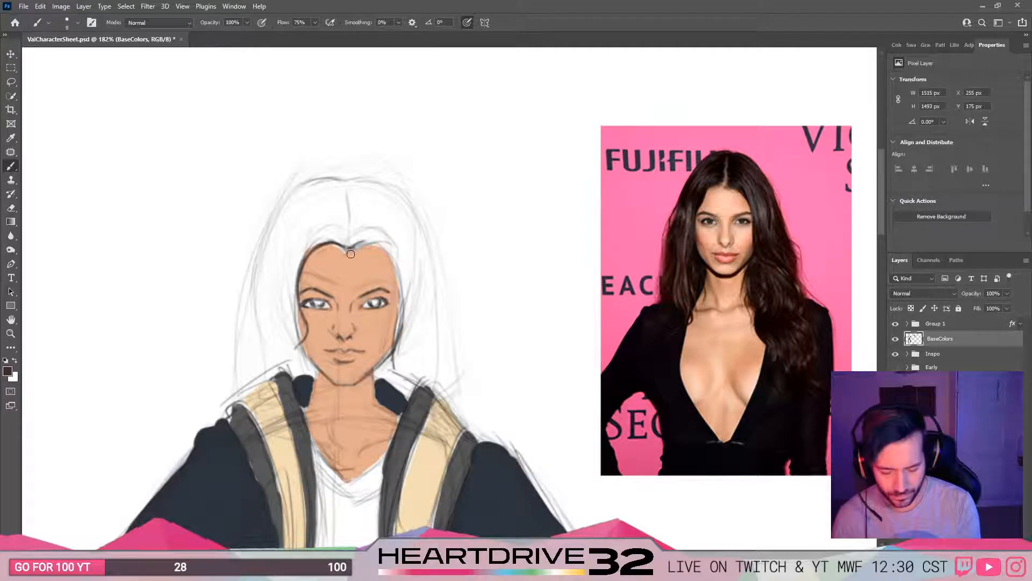
left_click_drag(351, 253, 378, 243)
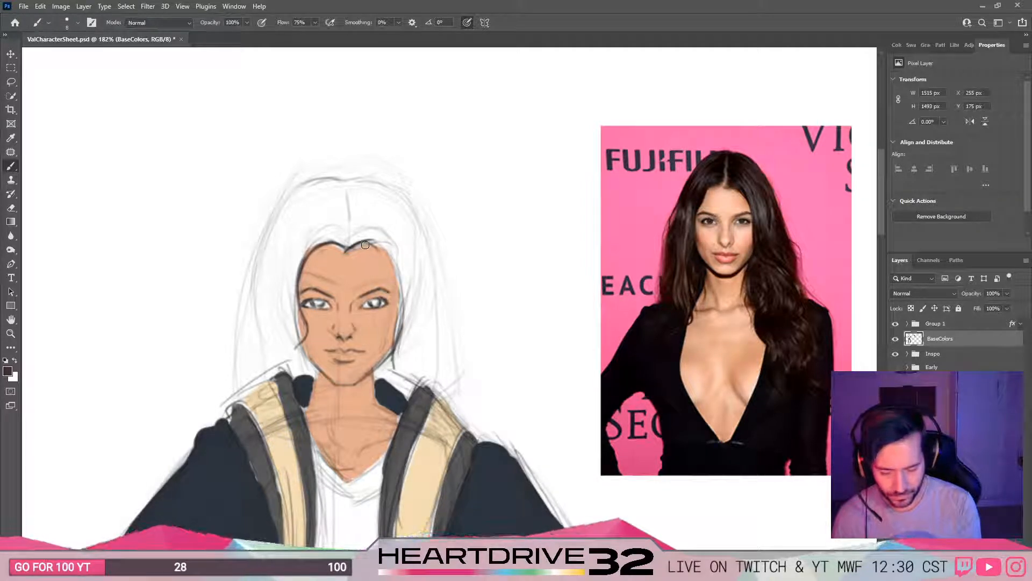
left_click_drag(396, 297, 392, 368)
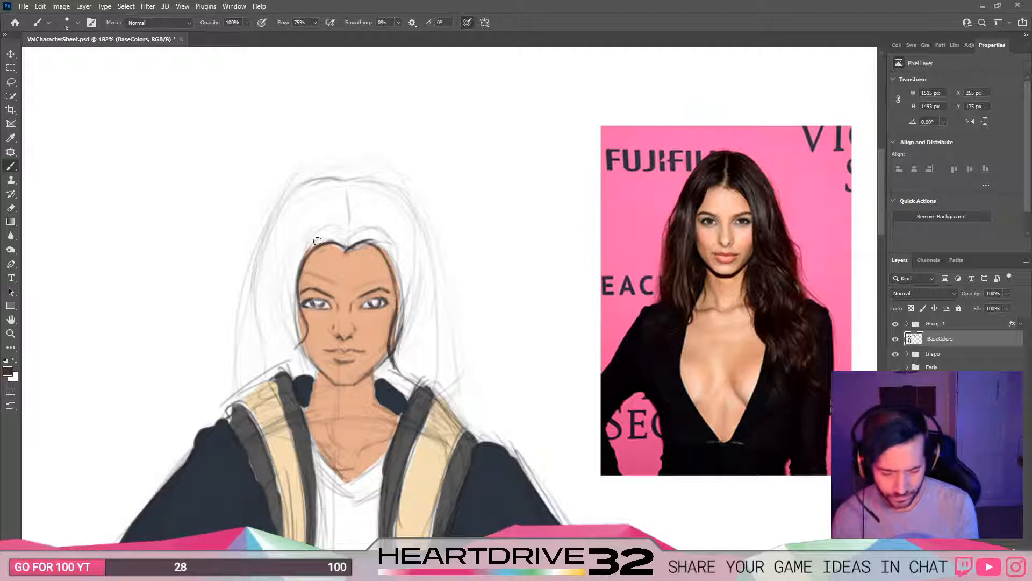
Step: Sketch the hair's outer contour over the crown and down the left side in a wavy line to the shoulder
mouse_move(331, 189)
left_mouse_down()
mouse_move(358, 187)
mouse_move(315, 197)
mouse_move(373, 198)
mouse_move(331, 193)
mouse_move(338, 204)
mouse_move(371, 197)
mouse_move(322, 194)
mouse_move(340, 236)
mouse_move(383, 220)
mouse_move(311, 199)
mouse_move(351, 189)
left_mouse_up()
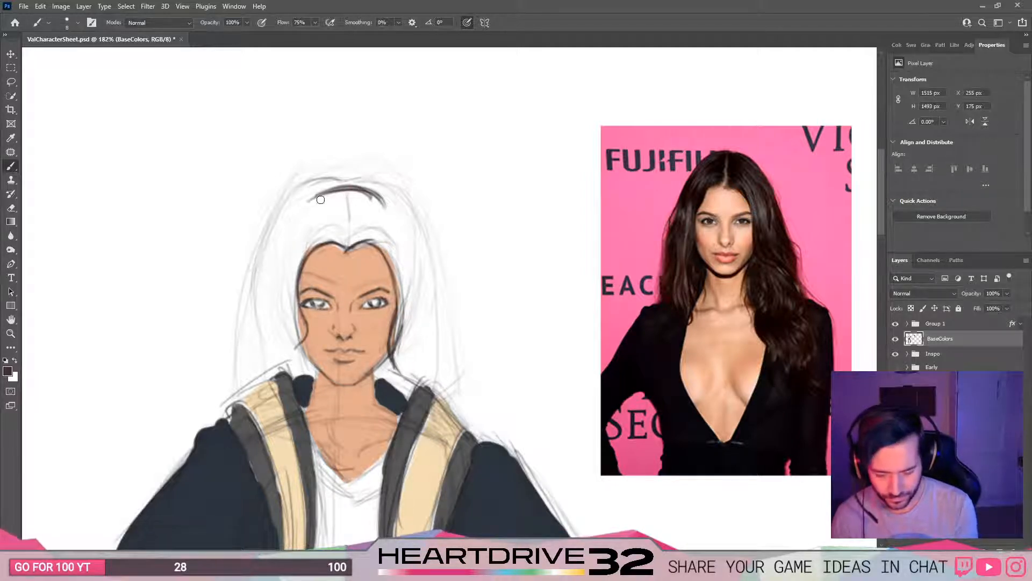
left_click_drag(328, 194, 281, 233)
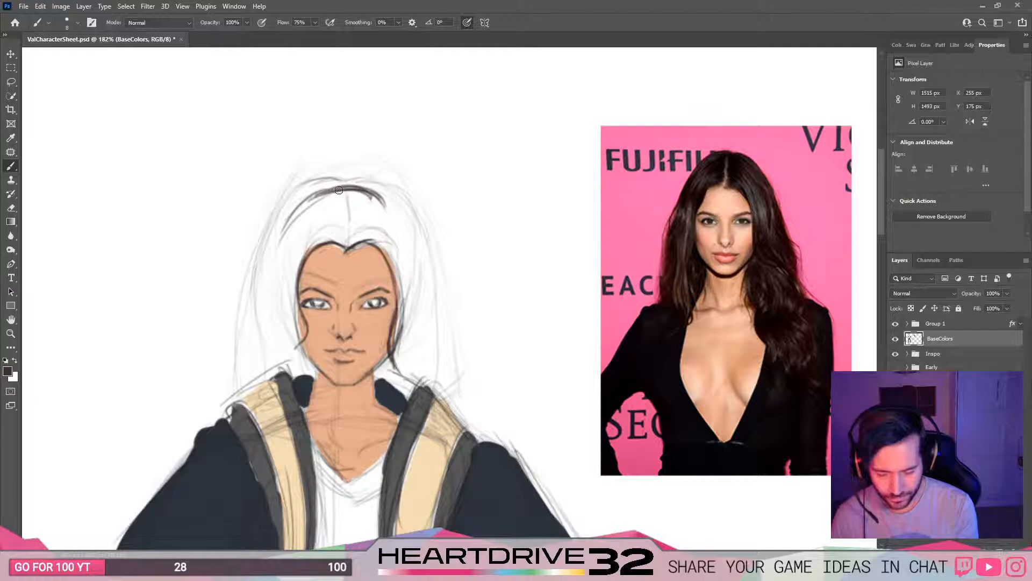
left_click_drag(309, 201, 268, 250)
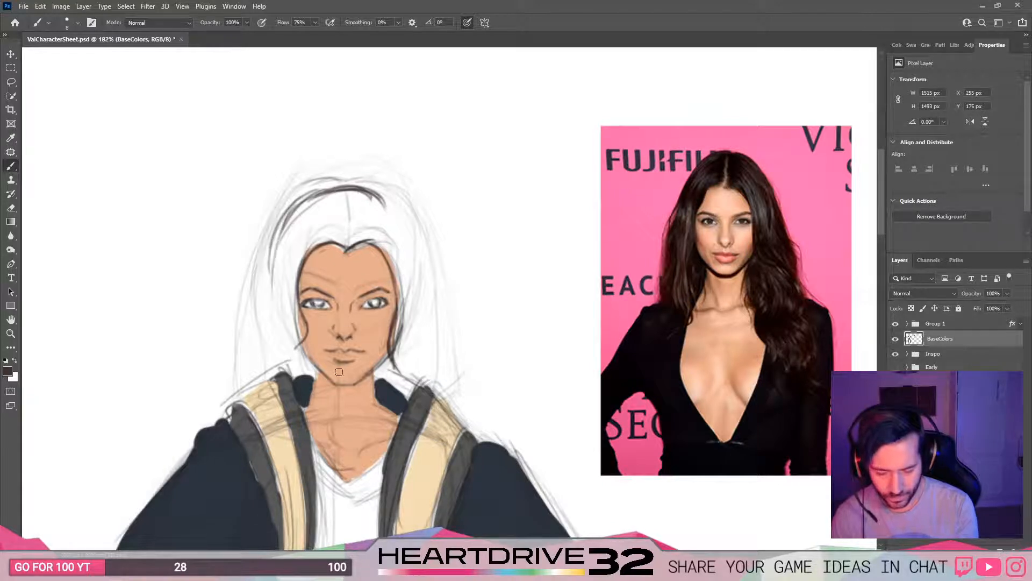
key("ctrl+z")
key("ctrl+z")
left_click_drag(299, 204, 273, 248)
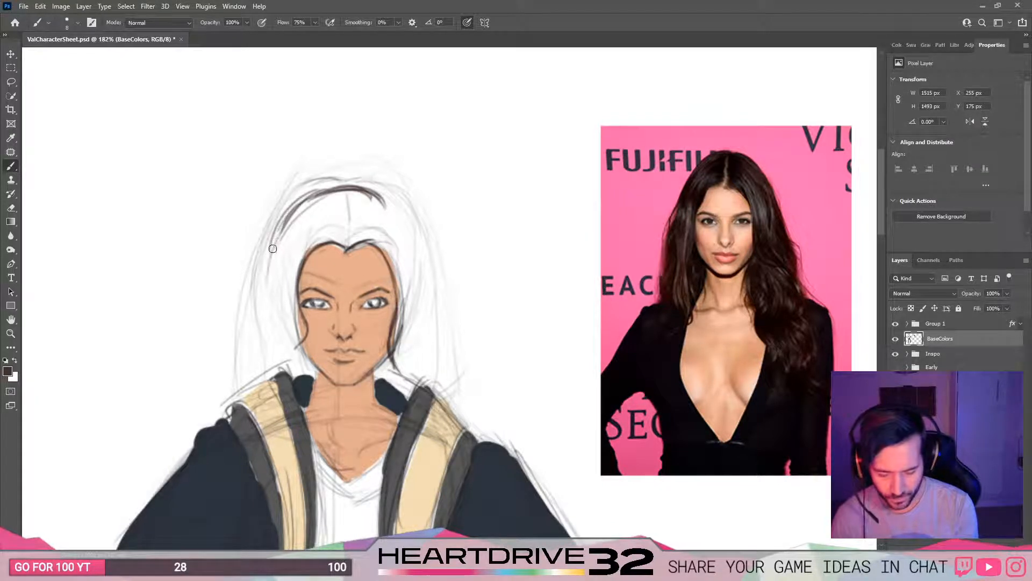
left_click_drag(291, 211, 245, 376)
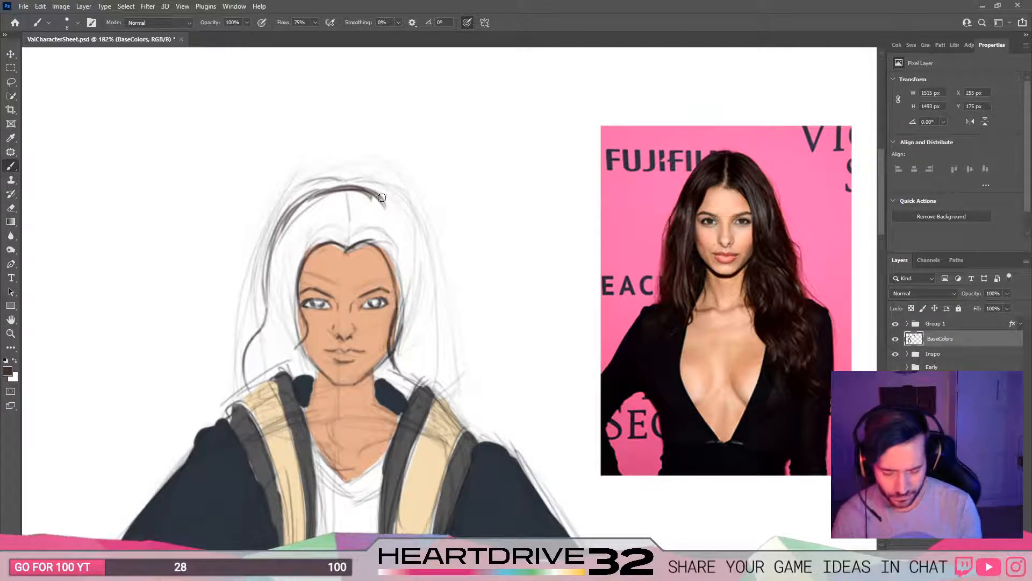
Step: Draw the hair's outer contour from the crown down the right side, ending in a wavy curl at the shoulder
left_click_drag(372, 200, 406, 235)
mouse_move(381, 198)
left_mouse_down()
mouse_move(411, 239)
mouse_move(440, 335)
left_mouse_up()
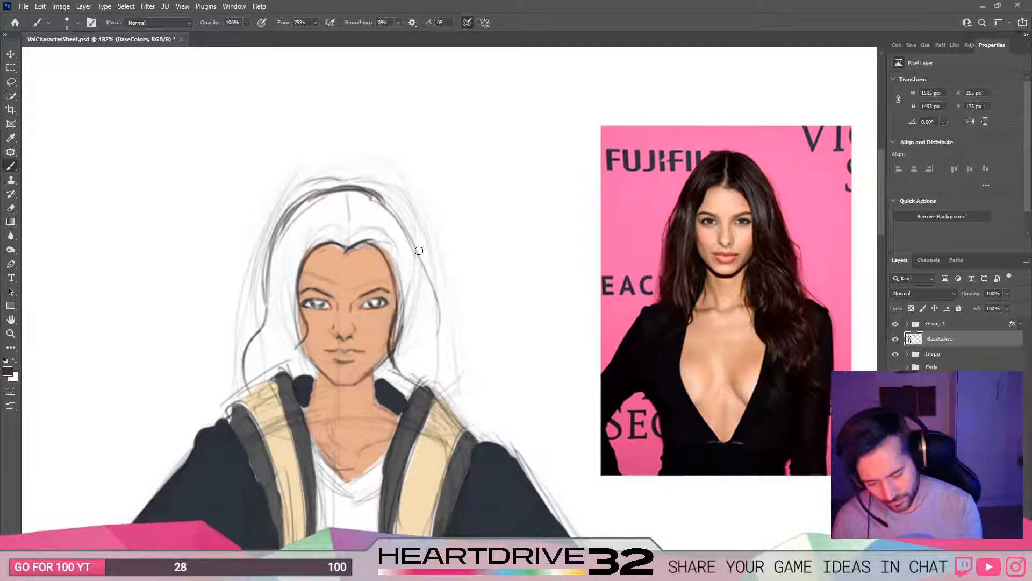
left_click_drag(403, 224, 441, 358)
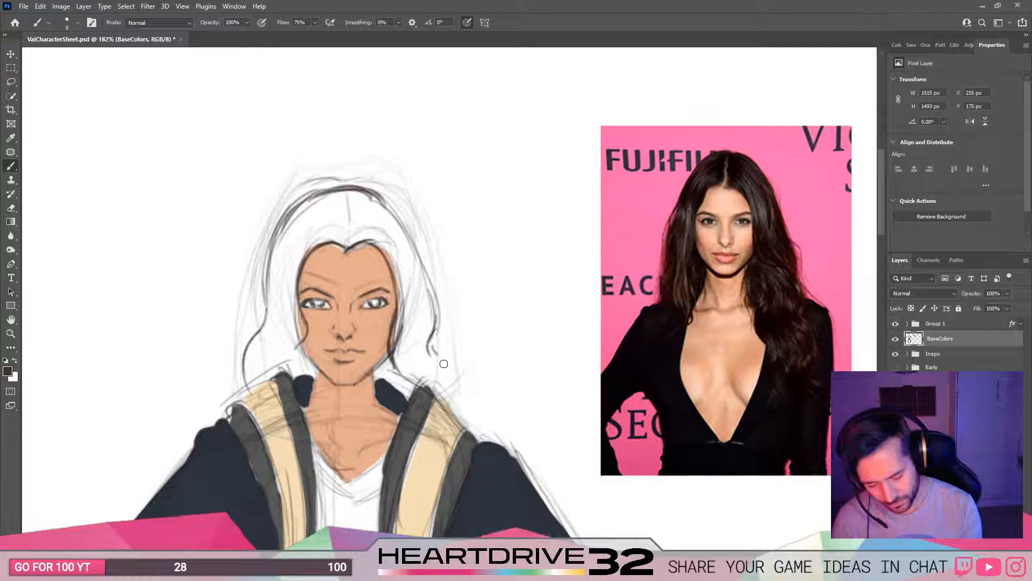
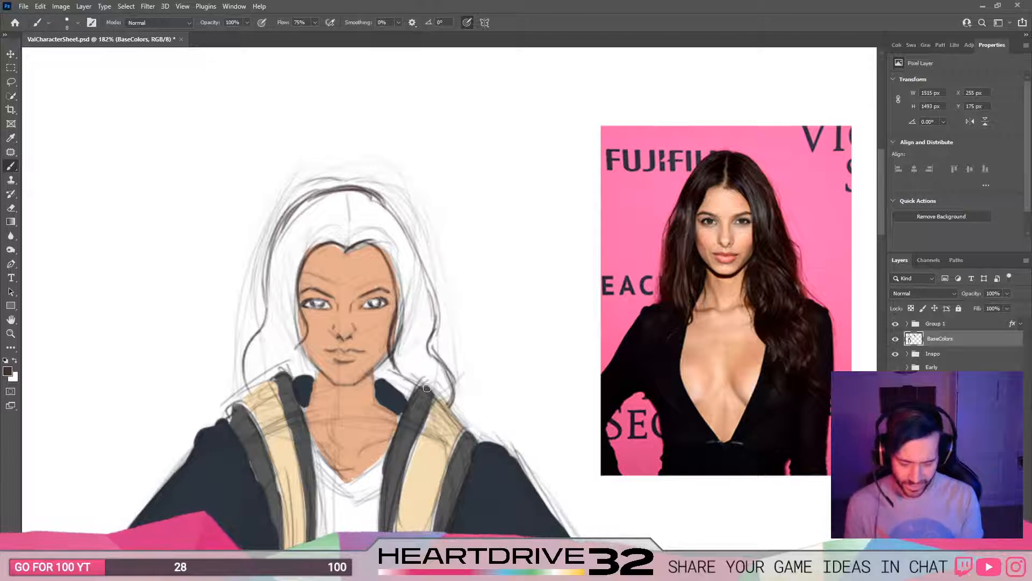
mouse_move(375, 193)
left_mouse_down()
mouse_move(421, 252)
mouse_move(436, 320)
left_mouse_up()
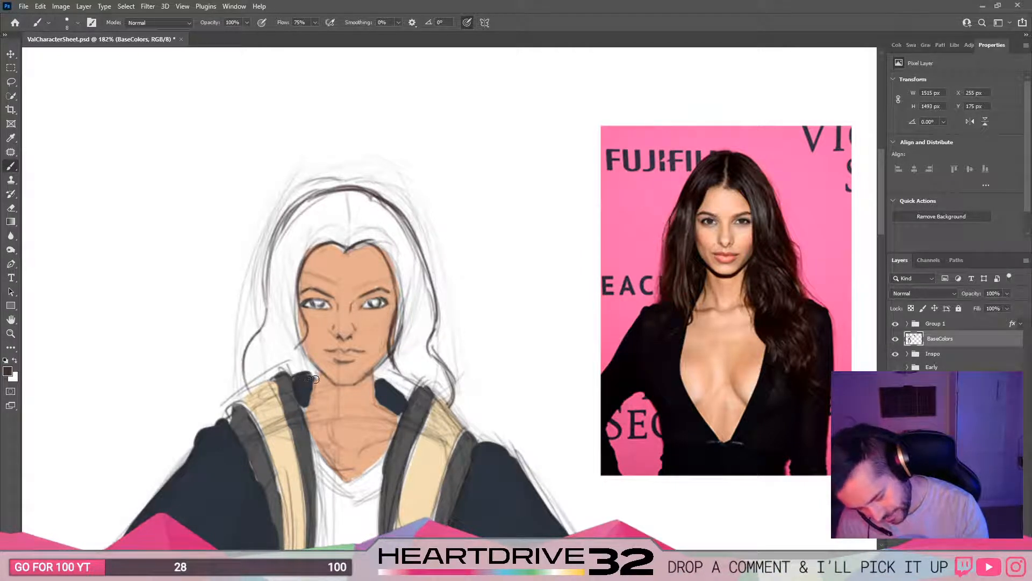
Step: Thicken the dark brown hairline along the left of the face and forehead, and darken the hair beside the right jaw
mouse_move(297, 347)
left_mouse_down()
mouse_move(315, 368)
mouse_move(297, 342)
mouse_move(290, 285)
left_mouse_up()
mouse_move(304, 323)
left_mouse_down()
mouse_move(317, 245)
mouse_move(298, 278)
mouse_move(325, 236)
mouse_move(303, 257)
mouse_move(355, 238)
mouse_move(319, 243)
mouse_move(368, 238)
left_mouse_up()
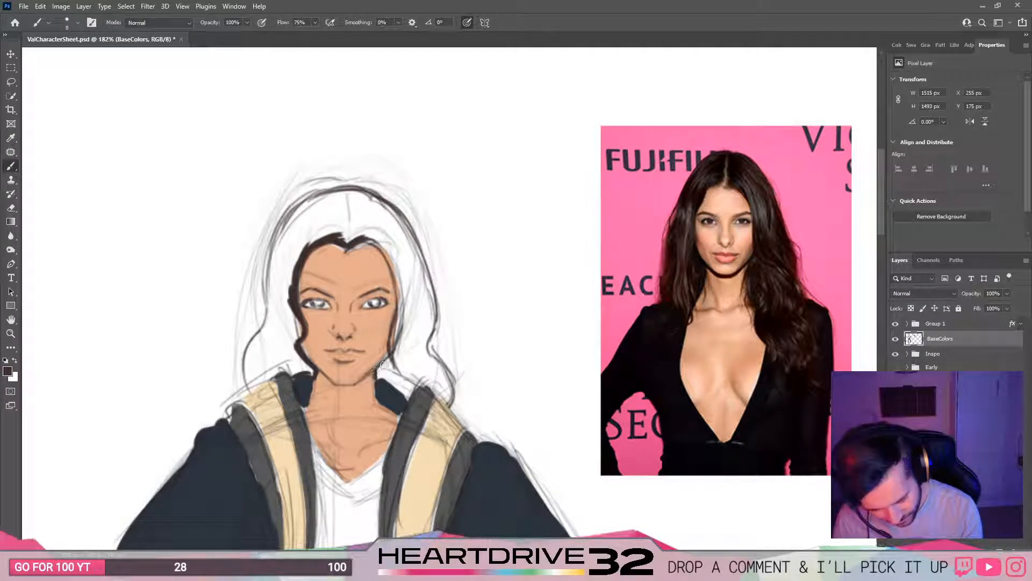
left_click_drag(376, 374, 383, 362)
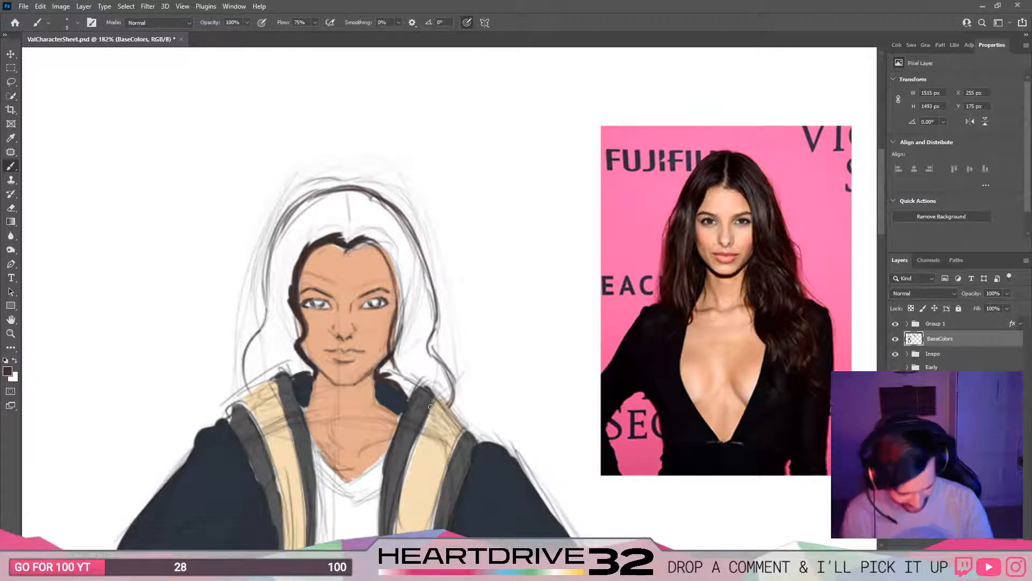
Step: Enlarge the brush to 20 px and thicken the wavy hair ends above the right shoulder
key("bracketright")
key("bracketright")
key("bracketright")
key("bracketright")
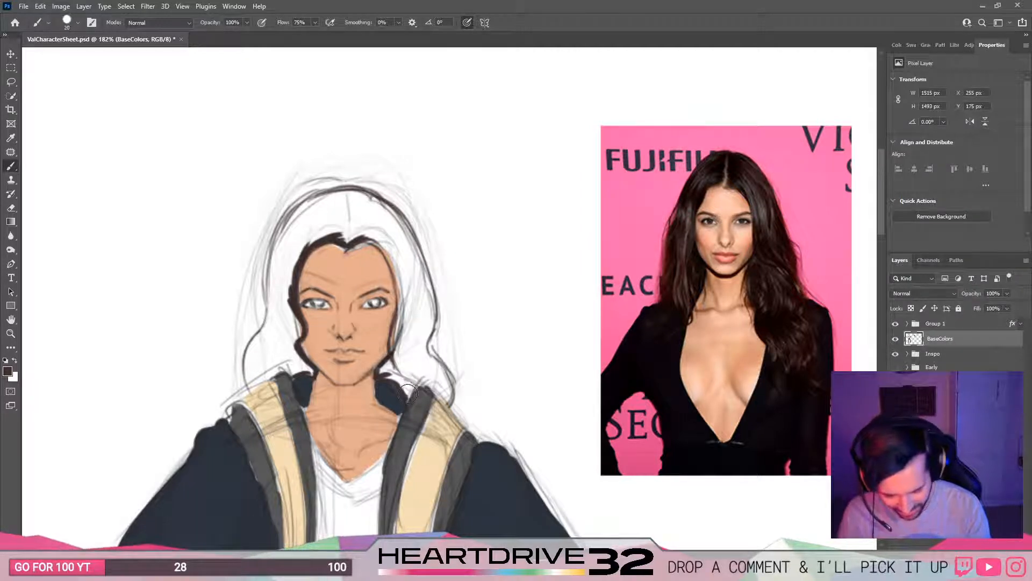
mouse_move(410, 388)
left_mouse_down()
mouse_move(422, 372)
mouse_move(410, 386)
mouse_move(450, 399)
mouse_move(425, 348)
mouse_move(426, 302)
left_mouse_up()
key("ctrl+z")
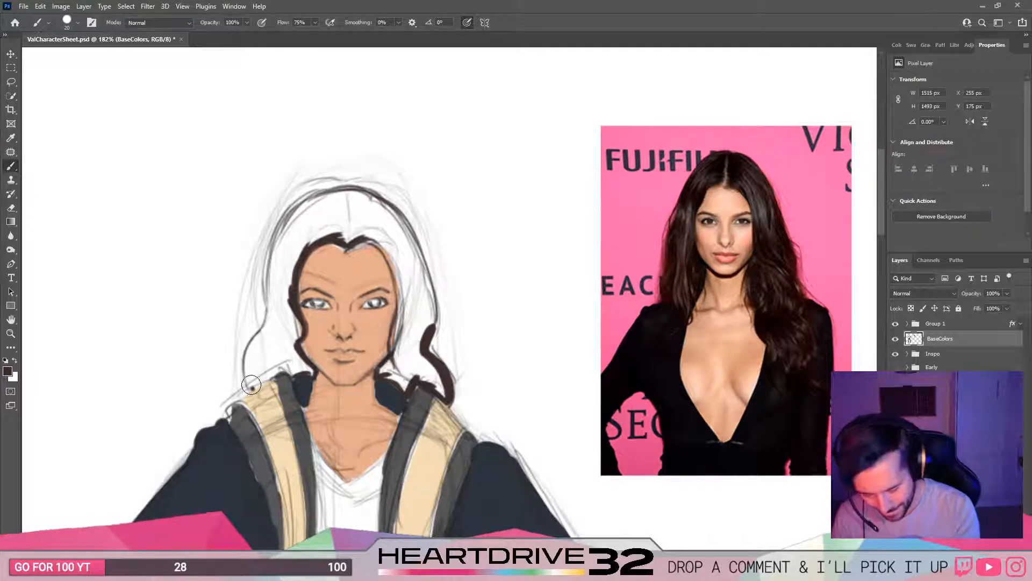
Step: Thicken the hair's outer contour from the left shoulder up over the crown to the upper right side
mouse_move(251, 385)
left_mouse_down()
mouse_move(261, 338)
mouse_move(254, 385)
mouse_move(255, 342)
mouse_move(259, 358)
mouse_move(249, 355)
mouse_move(279, 320)
mouse_move(257, 347)
mouse_move(297, 224)
mouse_move(276, 300)
mouse_move(273, 263)
mouse_move(316, 204)
left_mouse_up()
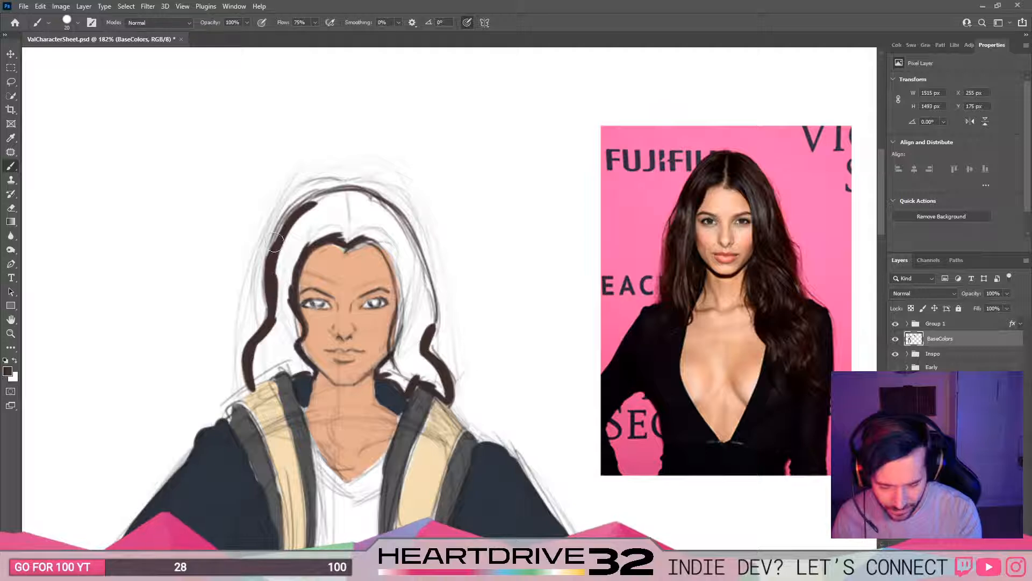
left_click_drag(274, 242, 343, 189)
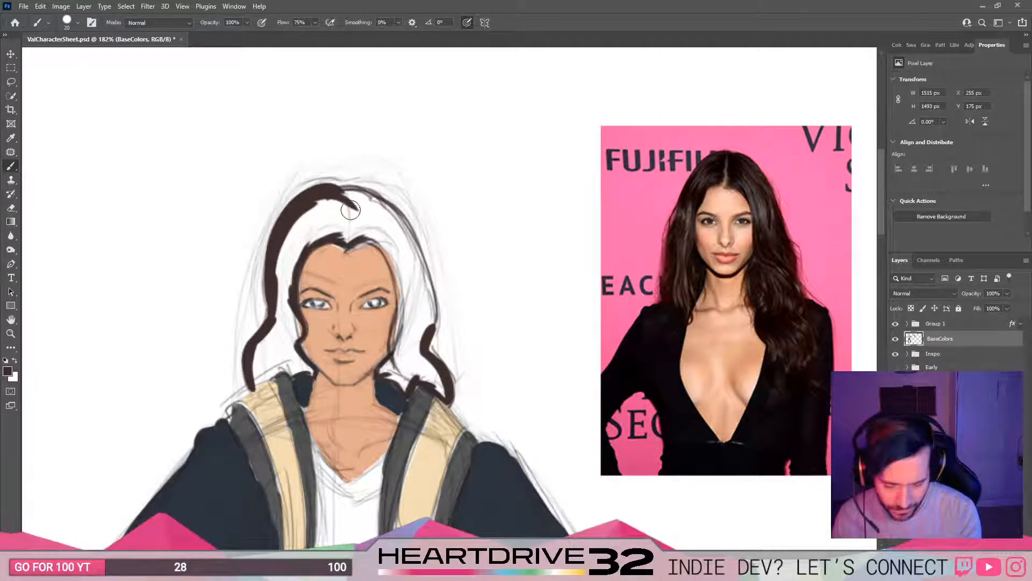
mouse_move(346, 196)
left_mouse_down()
mouse_move(382, 202)
mouse_move(362, 202)
mouse_move(391, 234)
mouse_move(347, 194)
mouse_move(396, 208)
mouse_move(408, 228)
left_mouse_up()
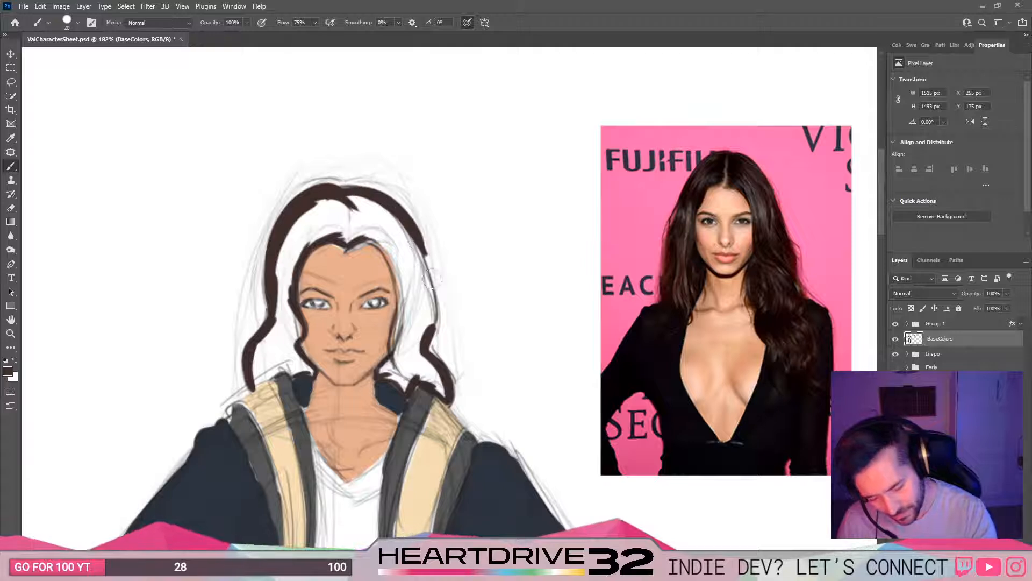
Step: Thicken the right outer hair contour down to the curl and the inner hair edge beside the right cheek
mouse_move(431, 279)
left_mouse_down()
mouse_move(415, 241)
mouse_move(424, 247)
mouse_move(414, 231)
mouse_move(424, 307)
left_mouse_up()
key("ctrl+z")
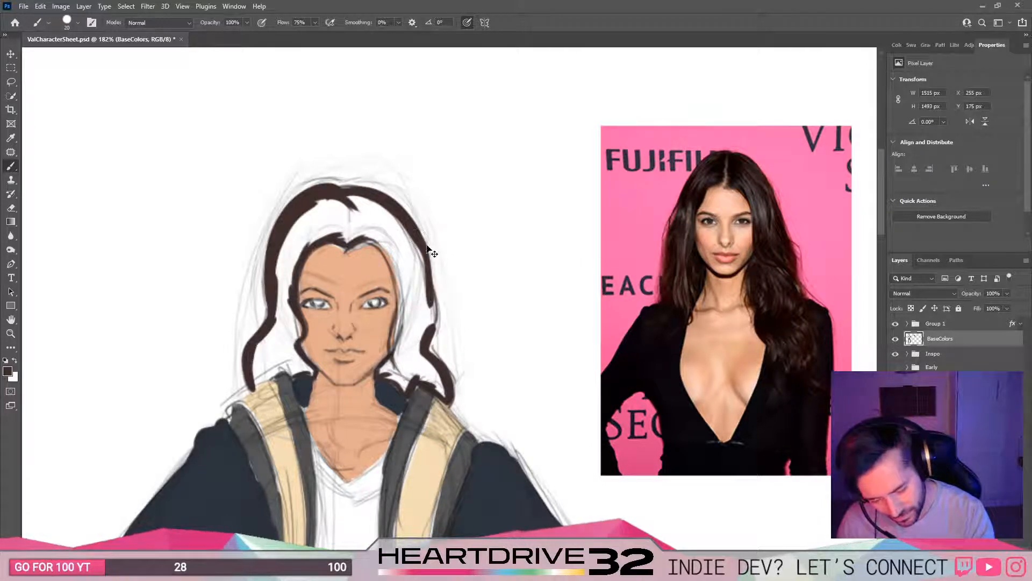
key("ctrl+z")
left_click_drag(412, 230, 434, 315)
mouse_move(433, 269)
left_mouse_down()
mouse_move(435, 323)
mouse_move(428, 261)
mouse_move(410, 236)
left_mouse_up()
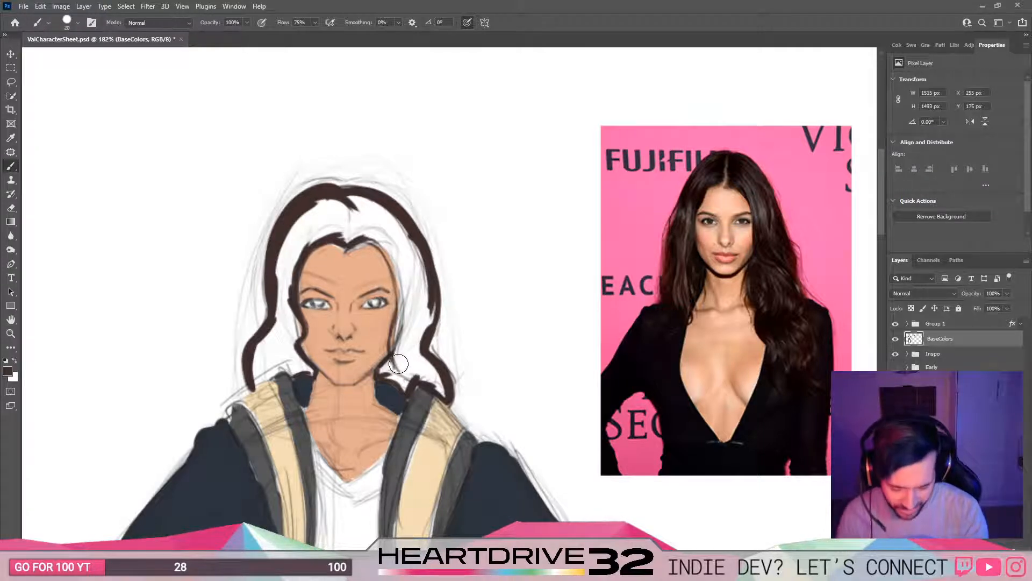
mouse_move(399, 361)
left_mouse_down()
mouse_move(412, 313)
mouse_move(395, 330)
mouse_move(402, 292)
left_mouse_up()
mouse_move(401, 316)
left_mouse_down()
mouse_move(386, 250)
mouse_move(401, 306)
left_mouse_up()
key("ctrl+z")
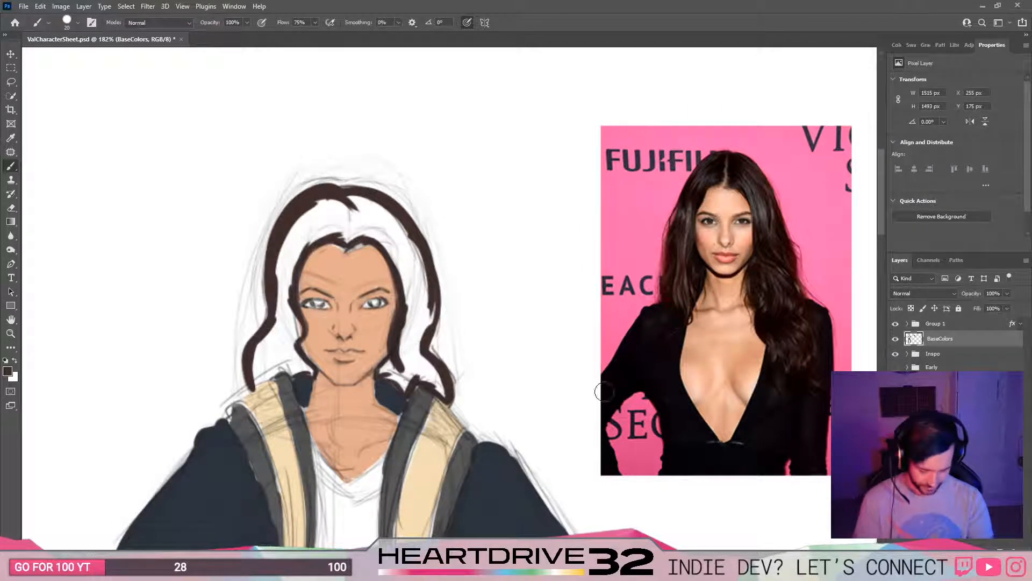
Step: Fill the hair between the outlines with solid dark brown using a 30 px brush, down to both shoulders
key("bracketleft")
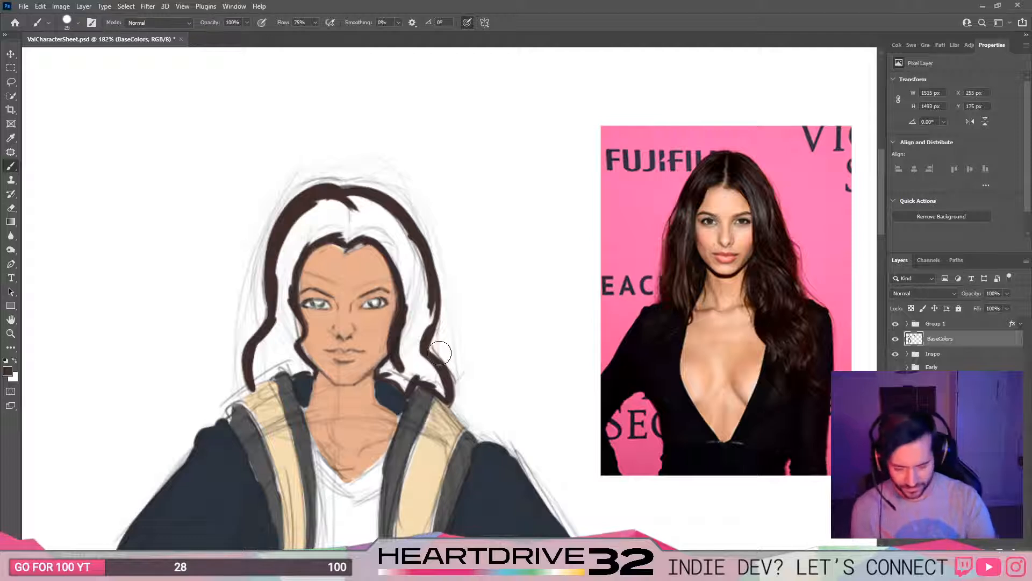
key("bracketright")
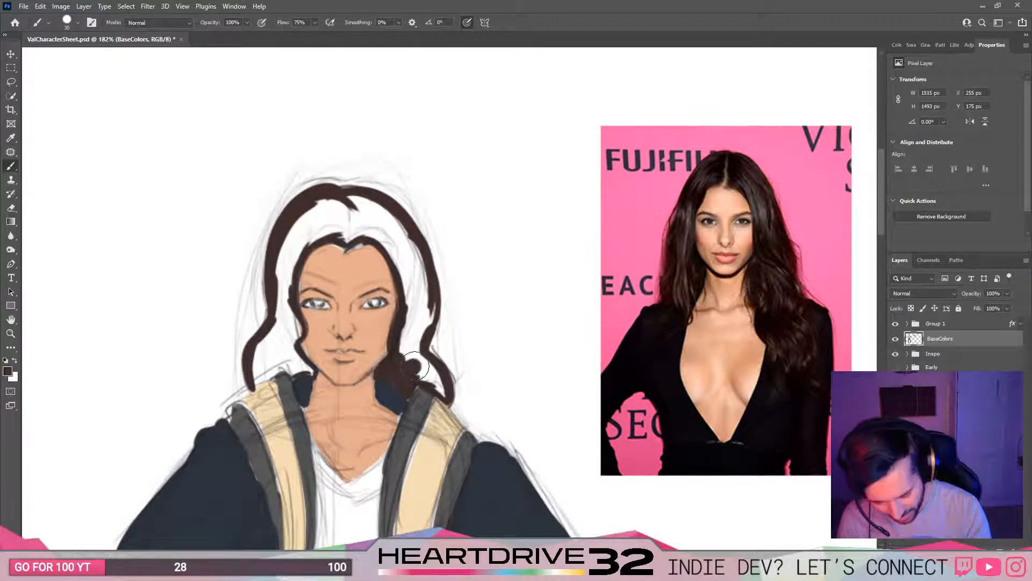
mouse_move(436, 382)
left_mouse_down()
mouse_move(407, 337)
mouse_move(426, 320)
mouse_move(409, 257)
mouse_move(412, 285)
mouse_move(424, 277)
mouse_move(376, 205)
mouse_move(340, 205)
mouse_move(368, 218)
mouse_move(348, 210)
mouse_move(350, 227)
mouse_move(366, 224)
mouse_move(351, 235)
mouse_move(399, 254)
mouse_move(379, 239)
mouse_move(408, 281)
mouse_move(377, 239)
mouse_move(396, 263)
mouse_move(345, 224)
mouse_move(345, 234)
mouse_move(364, 215)
mouse_move(317, 223)
mouse_move(340, 219)
mouse_move(324, 216)
mouse_move(344, 222)
mouse_move(319, 230)
mouse_move(343, 236)
mouse_move(323, 224)
mouse_move(305, 259)
mouse_move(296, 254)
mouse_move(324, 230)
mouse_move(296, 239)
mouse_move(287, 271)
mouse_move(296, 230)
mouse_move(283, 293)
mouse_move(289, 277)
mouse_move(295, 339)
mouse_move(285, 314)
mouse_move(301, 333)
mouse_move(287, 353)
mouse_move(295, 343)
mouse_move(312, 374)
mouse_move(292, 351)
mouse_move(307, 369)
mouse_move(280, 366)
left_mouse_up()
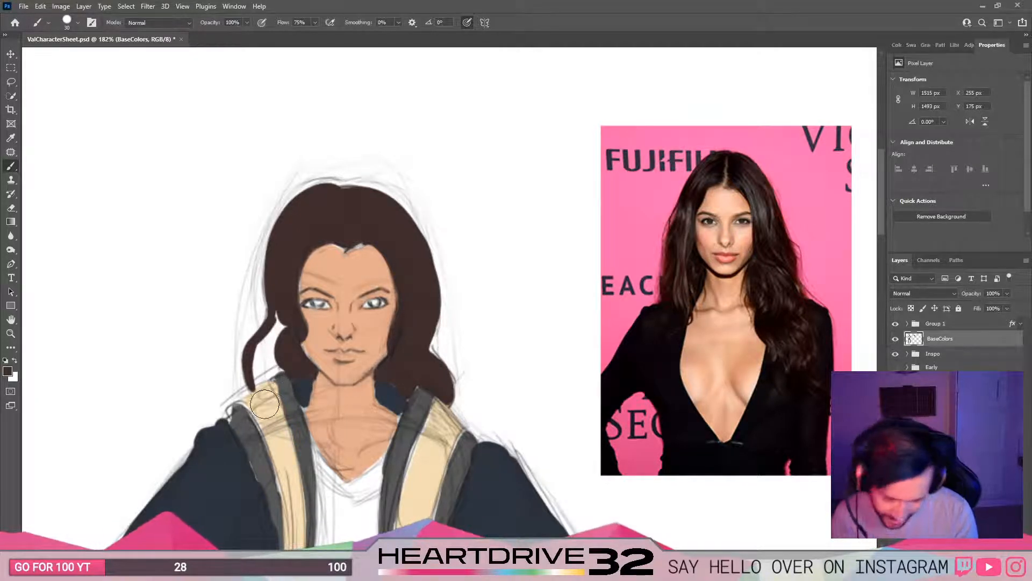
mouse_move(264, 403)
left_mouse_down()
mouse_move(286, 381)
mouse_move(253, 383)
mouse_move(293, 369)
left_mouse_up()
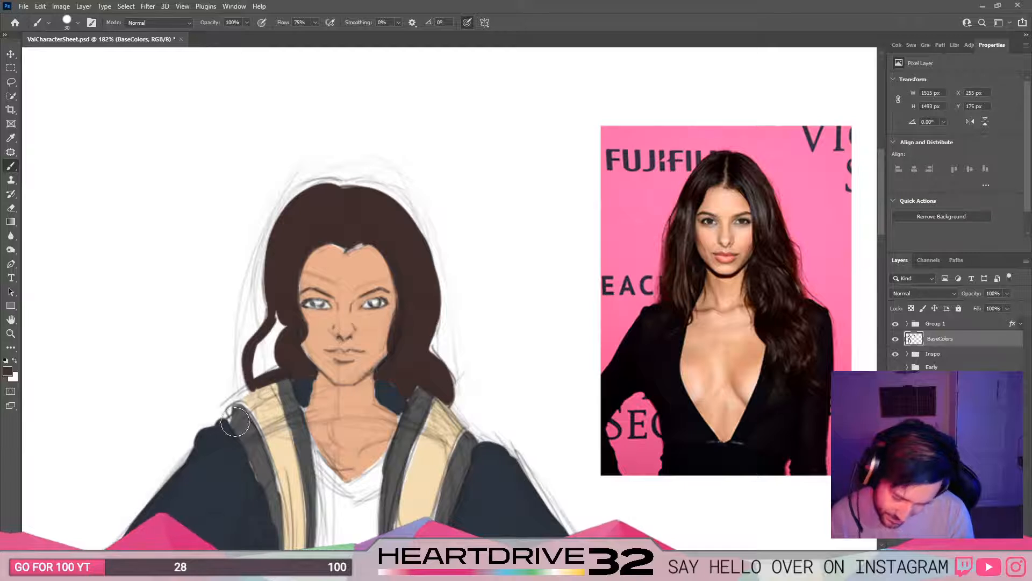
mouse_move(265, 385)
left_mouse_down()
mouse_move(295, 365)
mouse_move(259, 372)
mouse_move(258, 355)
mouse_move(279, 355)
mouse_move(276, 329)
left_mouse_up()
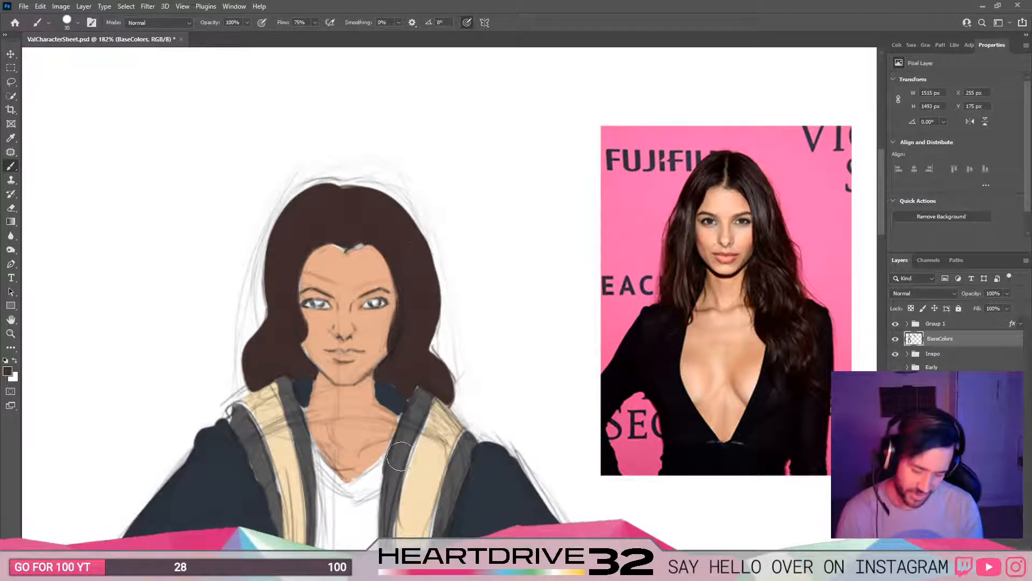
Step: Sample the skin color from the neck and paint it along the forehead just below the center of the hairline
left_click(356, 391, "alt")
left_click_drag(344, 263, 365, 255)
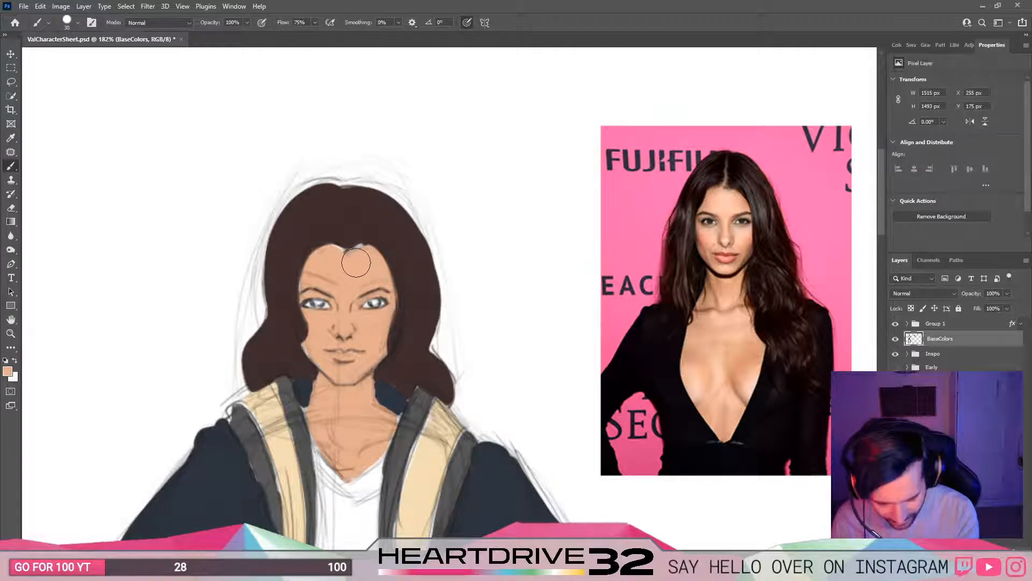
key("e")
key("alt+e")
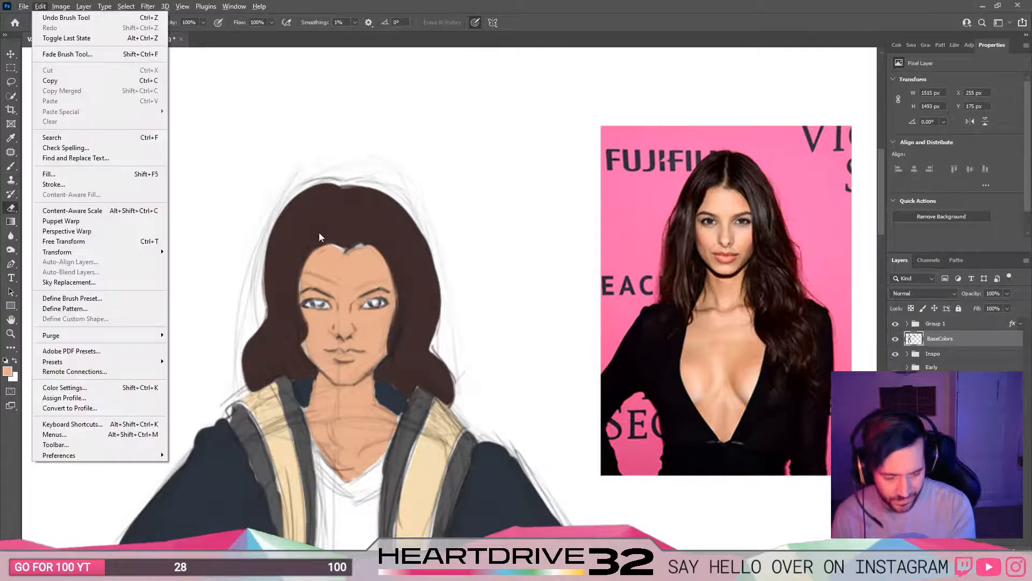
key("Escape")
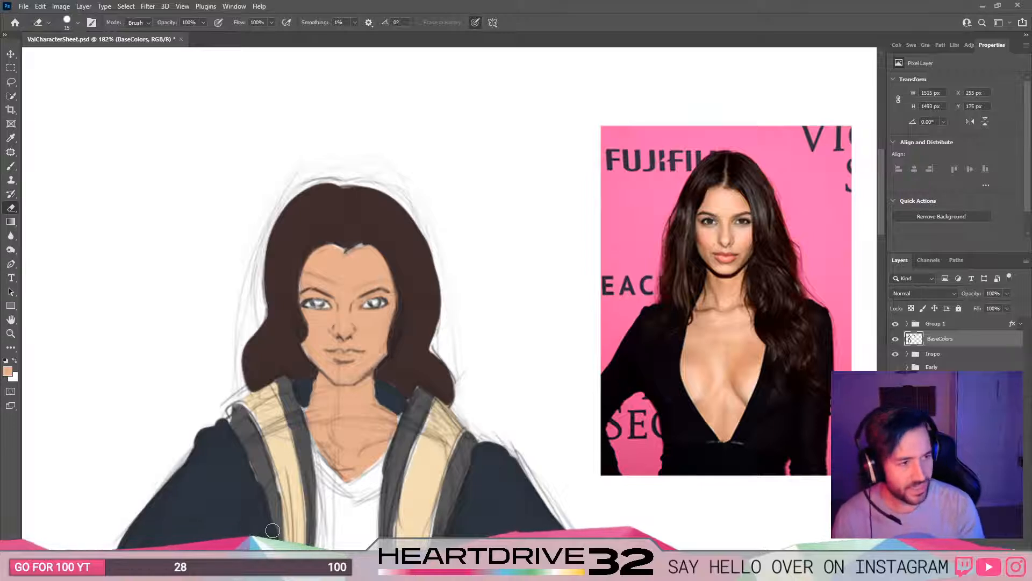
key("b")
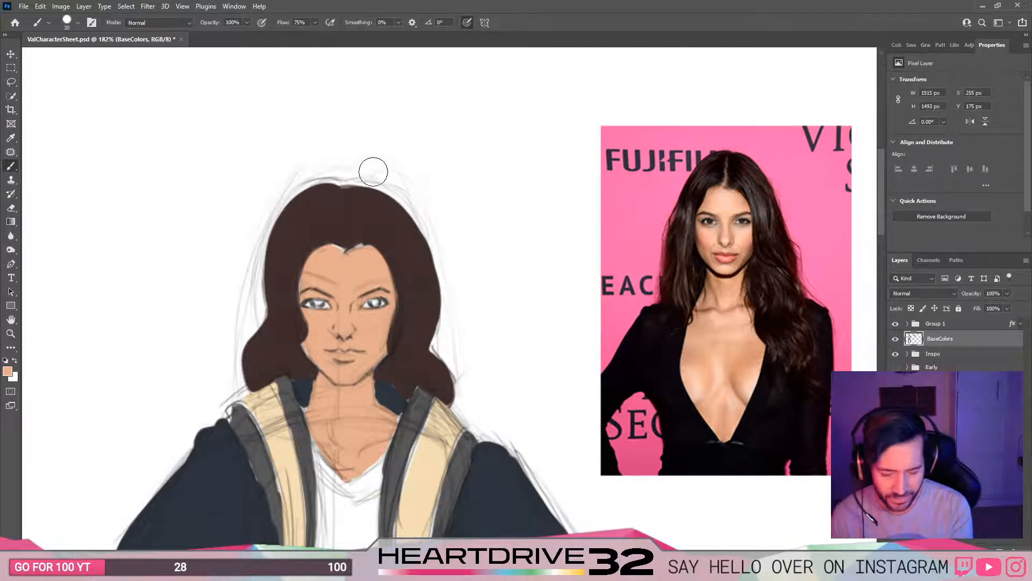
left_click_drag(362, 173, 287, 177)
key("ctrl+z")
key("e")
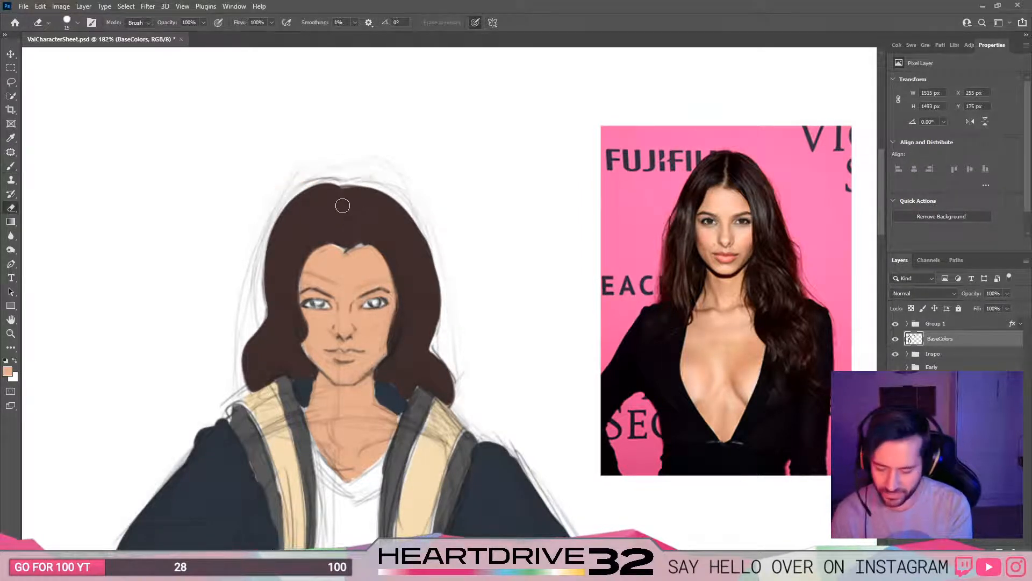
left_click_drag(293, 194, 479, 184)
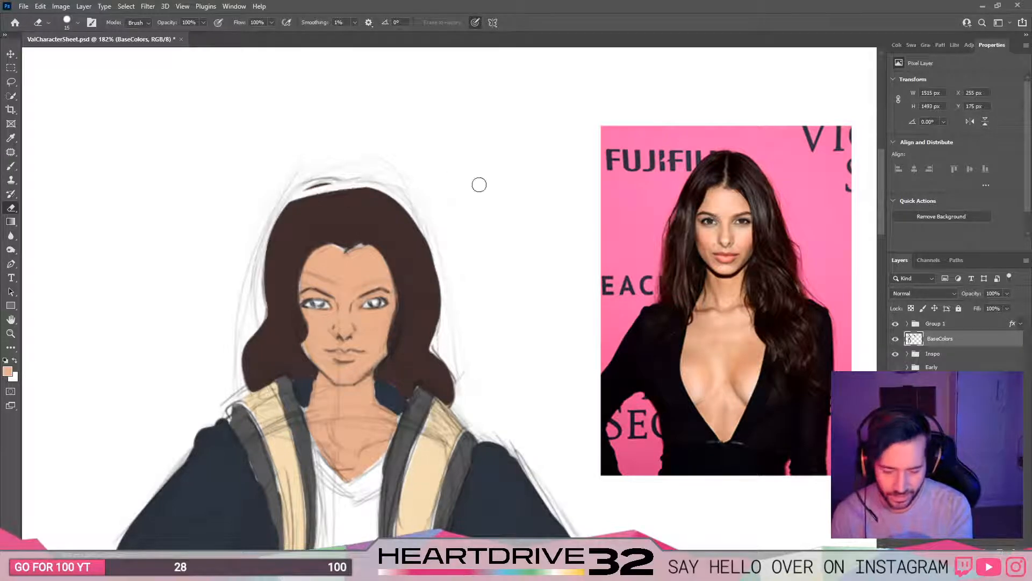
key("ctrl+z")
scroll(253, 379, "down", 5)
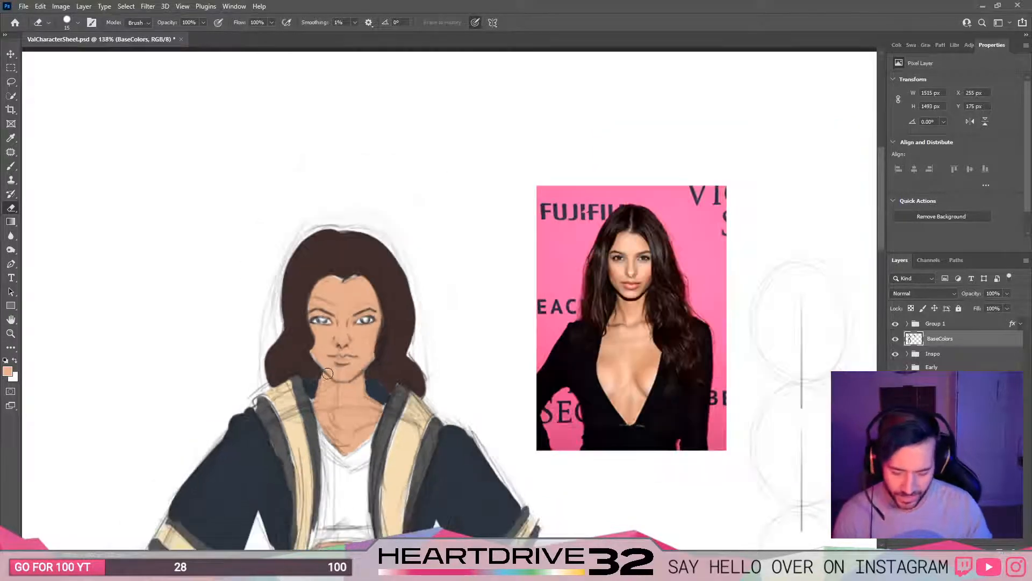
scroll(304, 355, "up", 4)
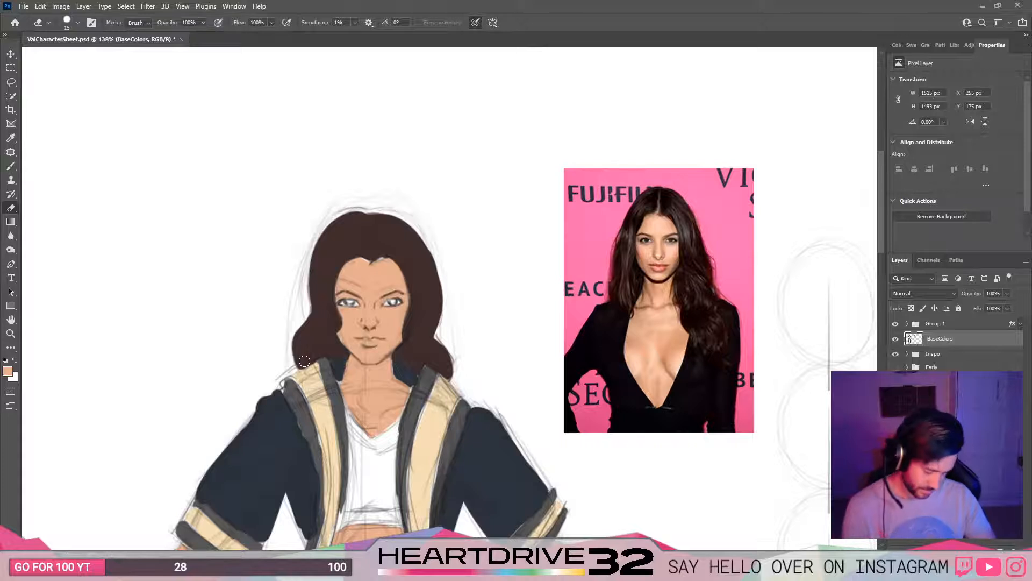
Step: Trim the hair's left outer contour from the crown down to the shoulder with a 25 px eraser
key("bracketright")
key("bracketright")
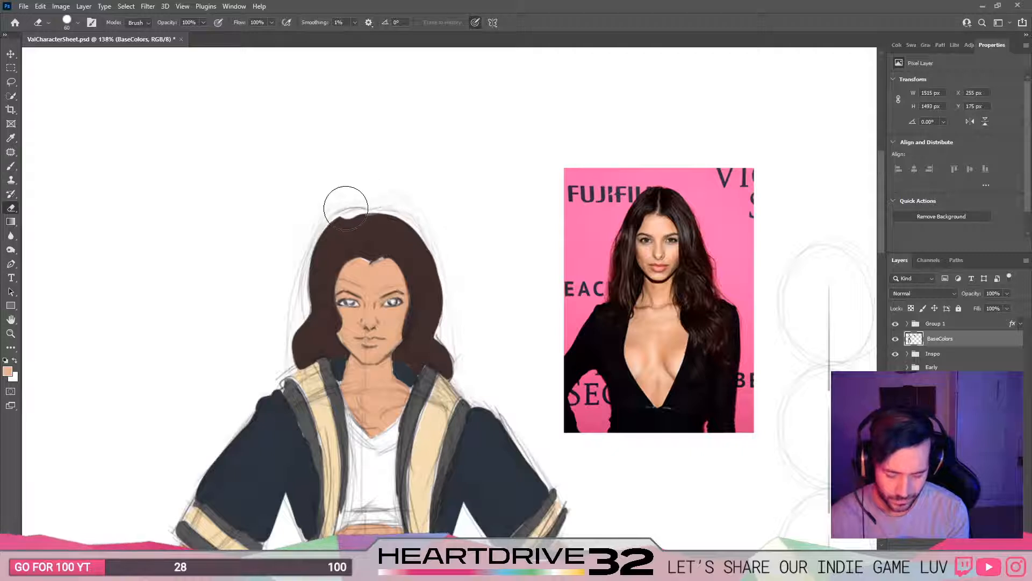
key("bracketleft")
key("bracketleft")
key("bracketleft")
key("bracketleft")
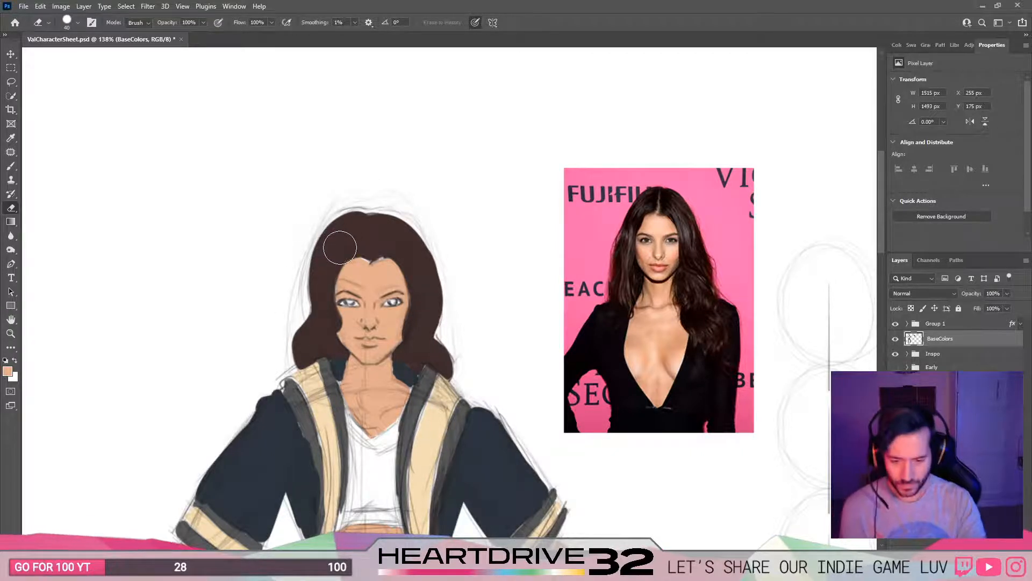
key("bracketleft")
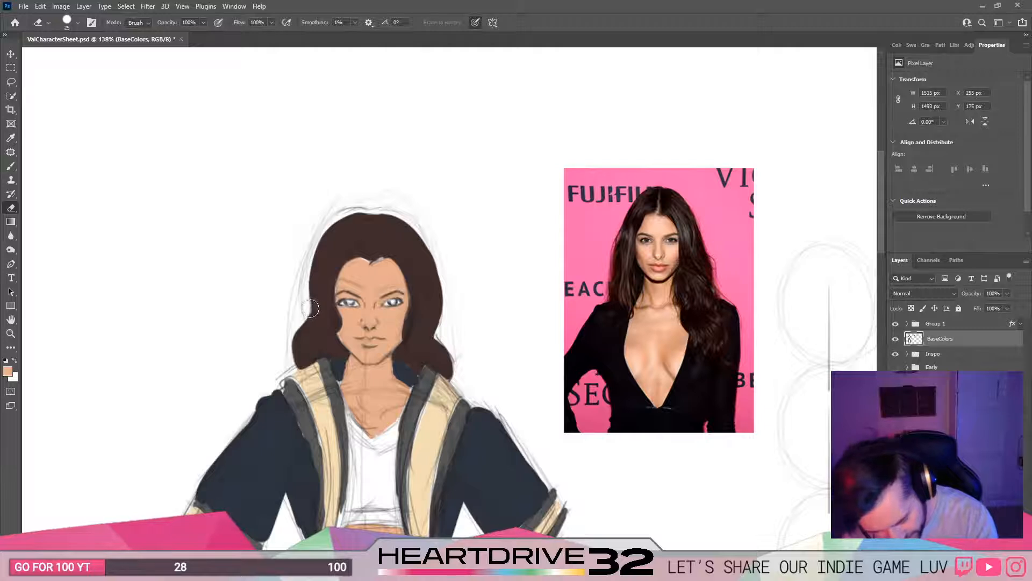
left_click_drag(306, 312, 309, 288)
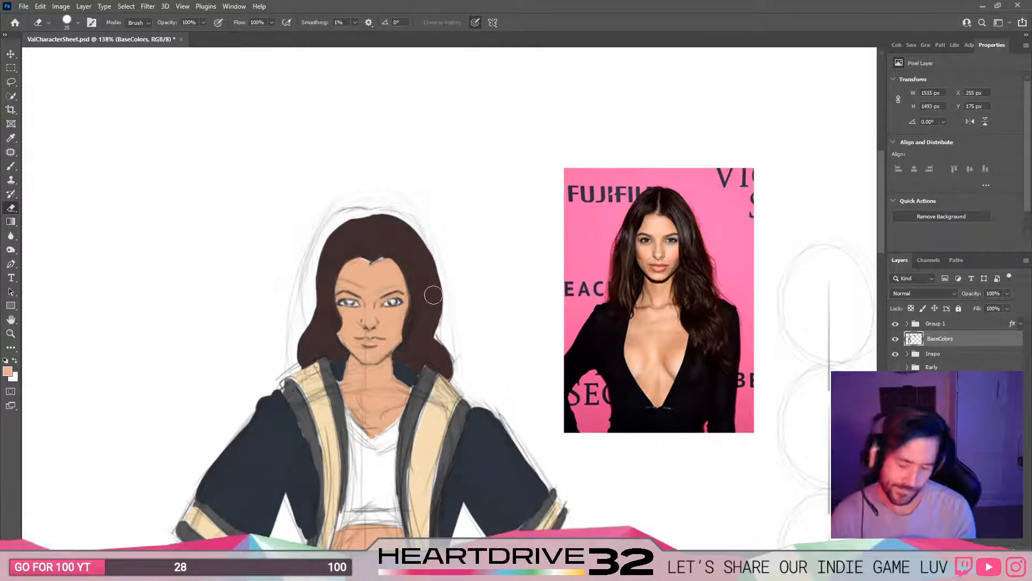
Step: Rotate the canvas and erase a thin strip from the hair's crown and right outer contour, then return the view upright
key("r")
mouse_move(563, 206)
left_mouse_down()
mouse_move(535, 178)
mouse_move(302, 299)
left_mouse_up()
mouse_move(669, 443)
left_mouse_down()
mouse_move(592, 516)
mouse_move(438, 512)
left_mouse_up()
key("e")
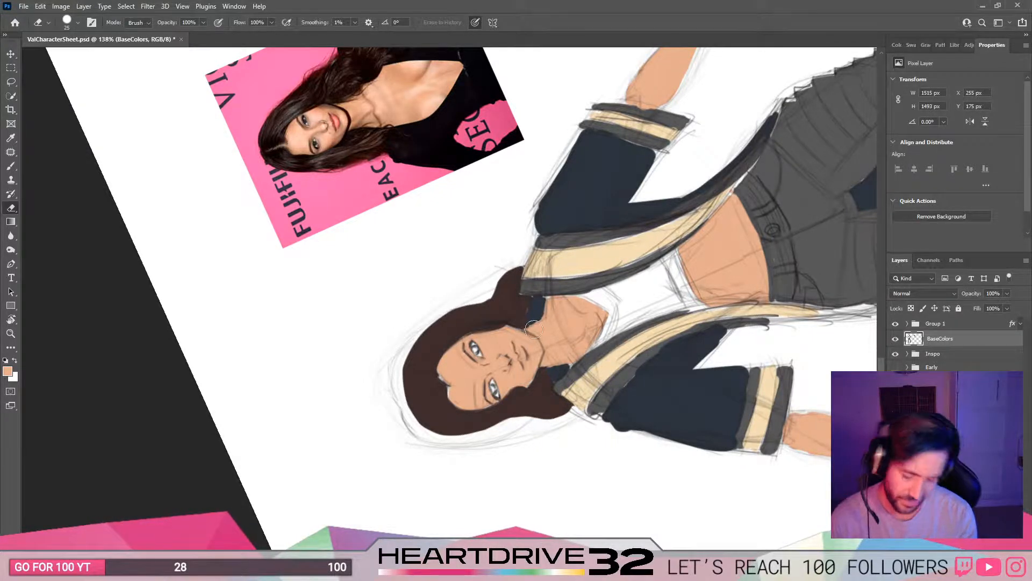
key("r")
mouse_move(607, 269)
left_mouse_down()
mouse_move(623, 349)
mouse_move(444, 511)
mouse_move(406, 511)
left_mouse_up()
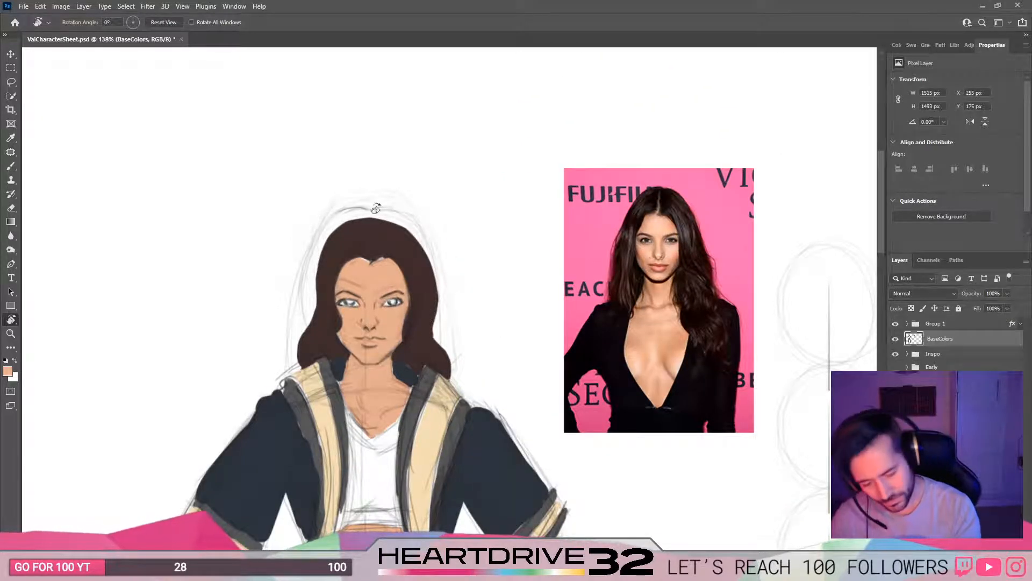
Step: Erase more of the hair's upper right contour, its right side and the outer edge of the curl above the right shoulder
key("e")
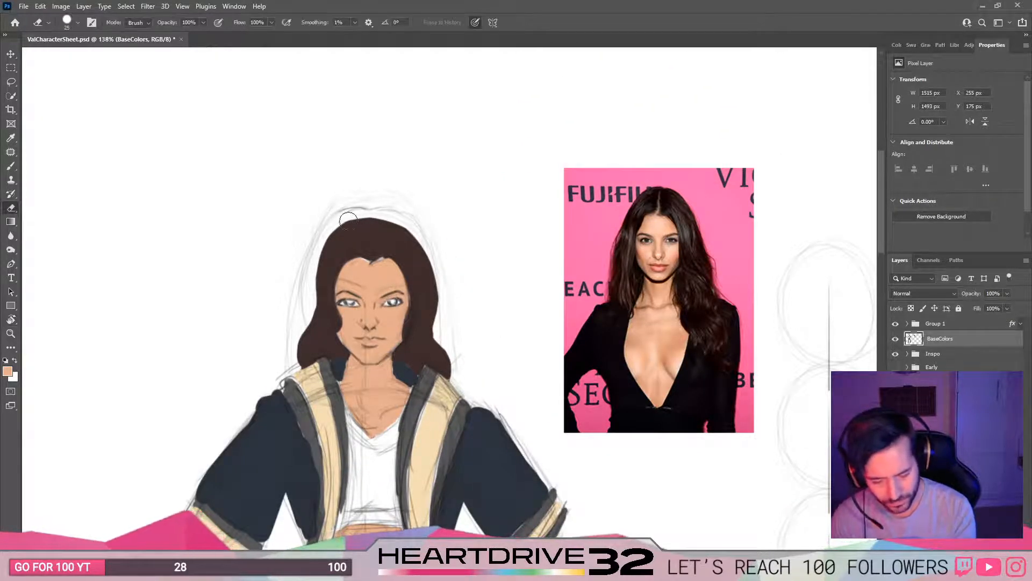
mouse_move(388, 214)
left_mouse_down()
mouse_move(352, 223)
mouse_move(406, 225)
mouse_move(421, 244)
mouse_move(386, 221)
mouse_move(437, 251)
mouse_move(383, 220)
mouse_move(420, 247)
left_mouse_up()
mouse_move(443, 303)
left_mouse_down()
mouse_move(432, 265)
mouse_move(444, 312)
mouse_move(406, 236)
left_mouse_up()
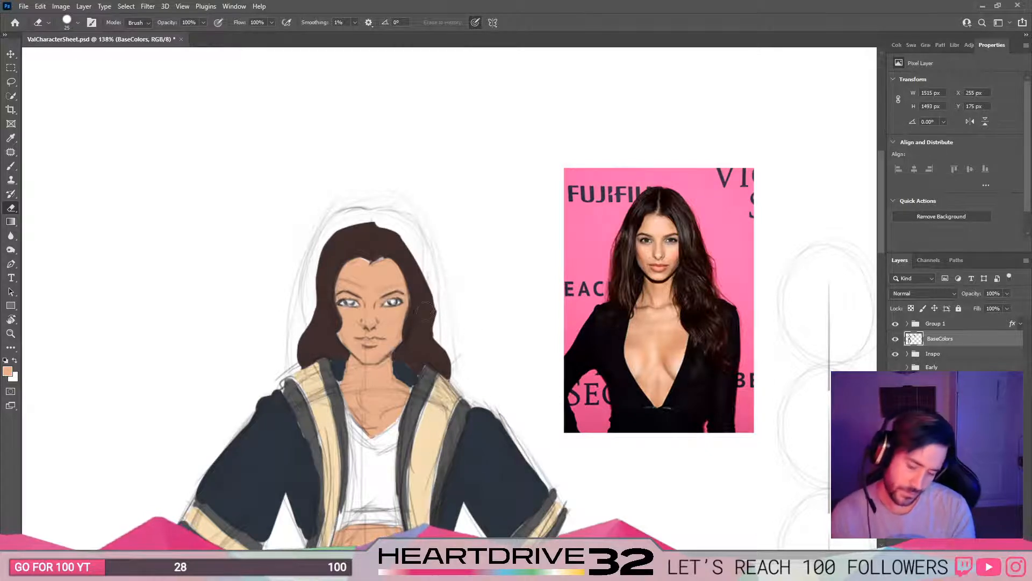
left_click_drag(439, 310, 441, 322)
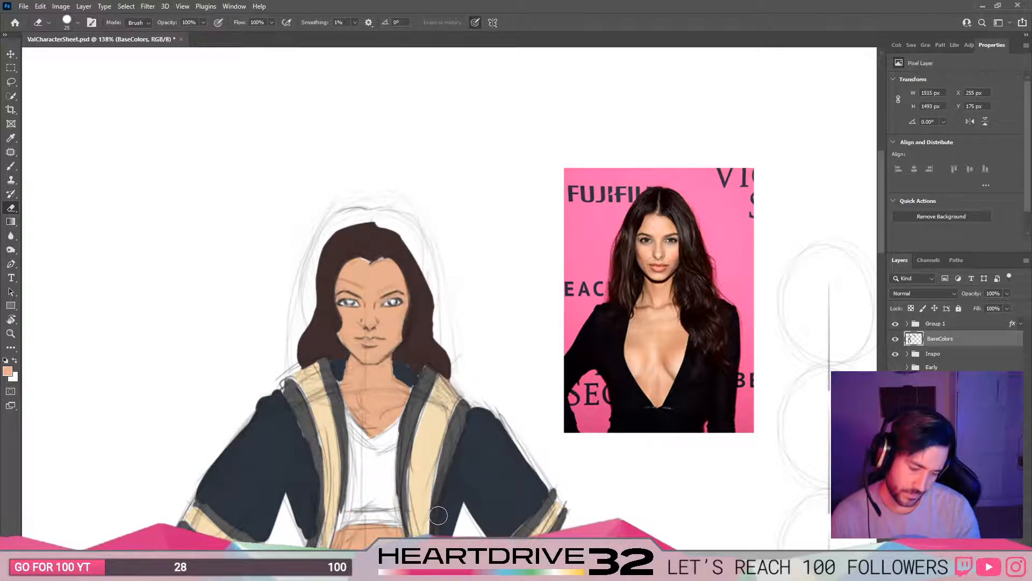
left_click_drag(452, 456, 450, 484)
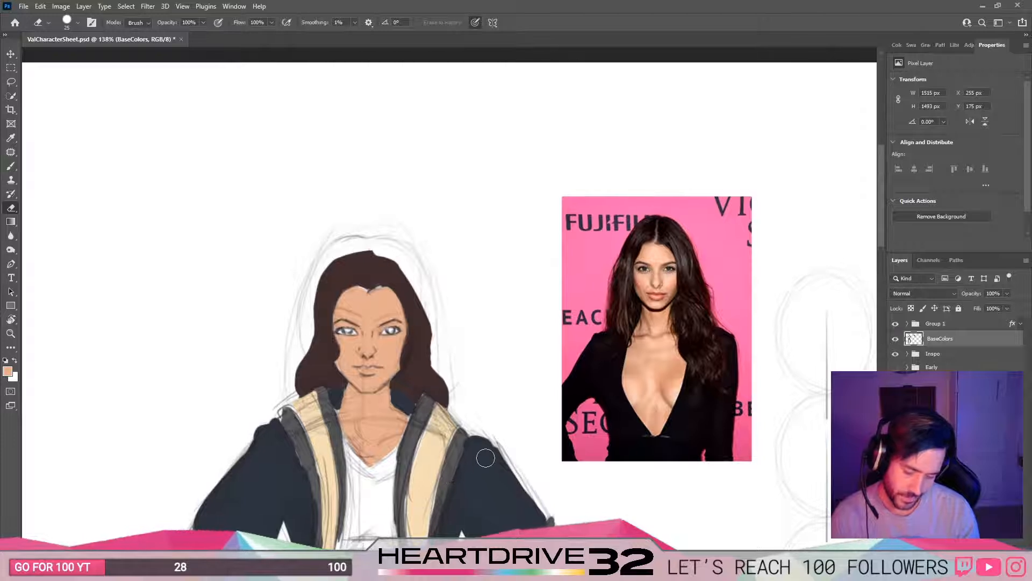
left_click_drag(488, 357, 482, 355)
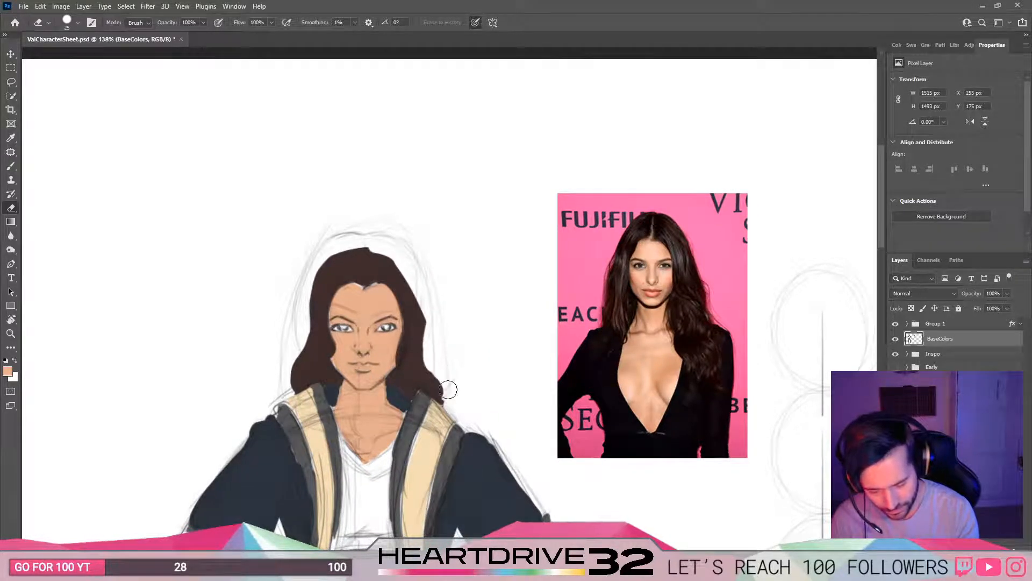
left_click_drag(484, 442, 494, 458)
Step: Sample the hair's dark brown and repaint the crown and upper right contour as a smooth curve with a 30 px brush
key("r")
left_click_drag(629, 346, 429, 199)
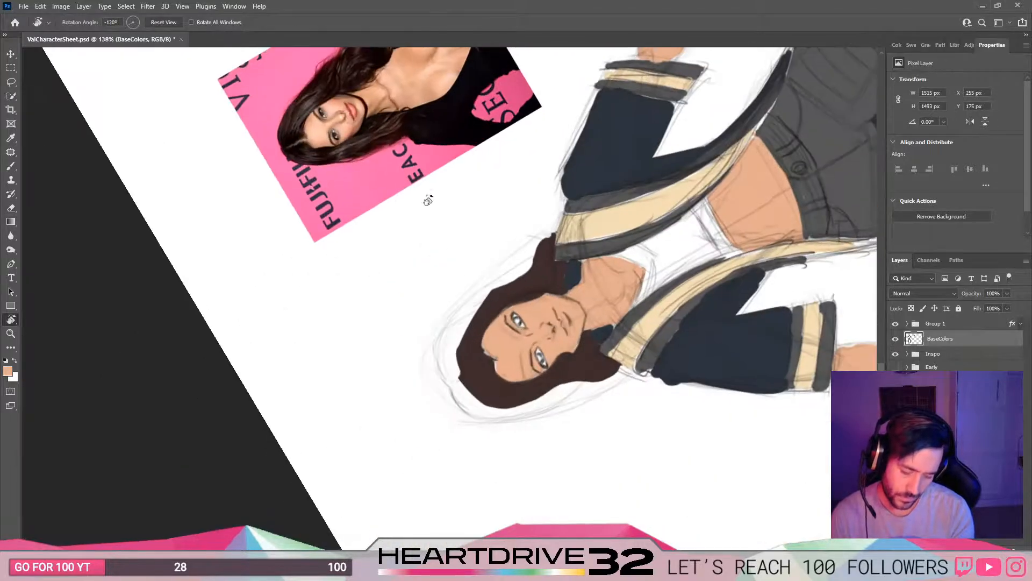
key("b")
left_click_drag(478, 387, 463, 367)
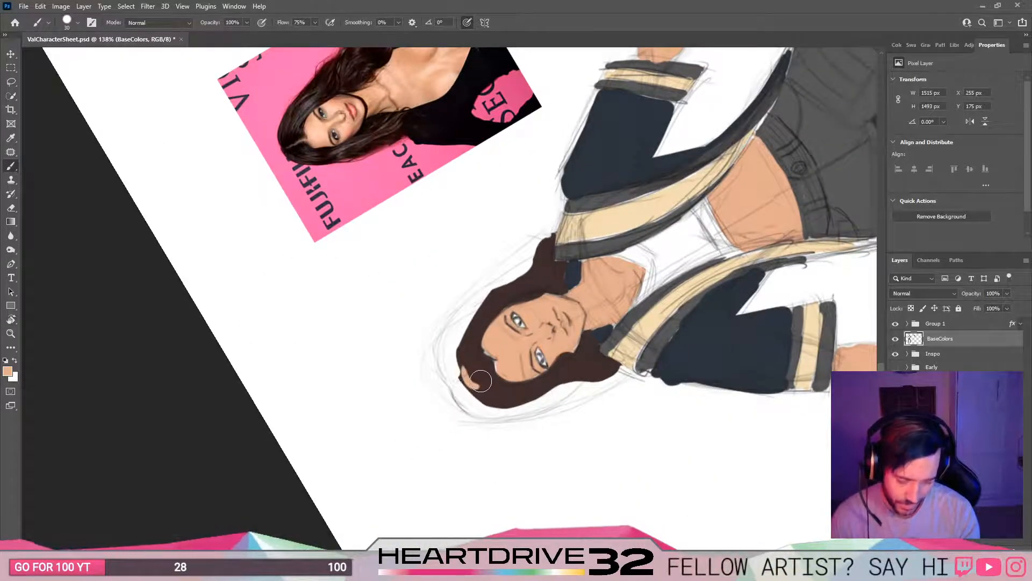
key("ctrl+z")
left_click(479, 380, "alt")
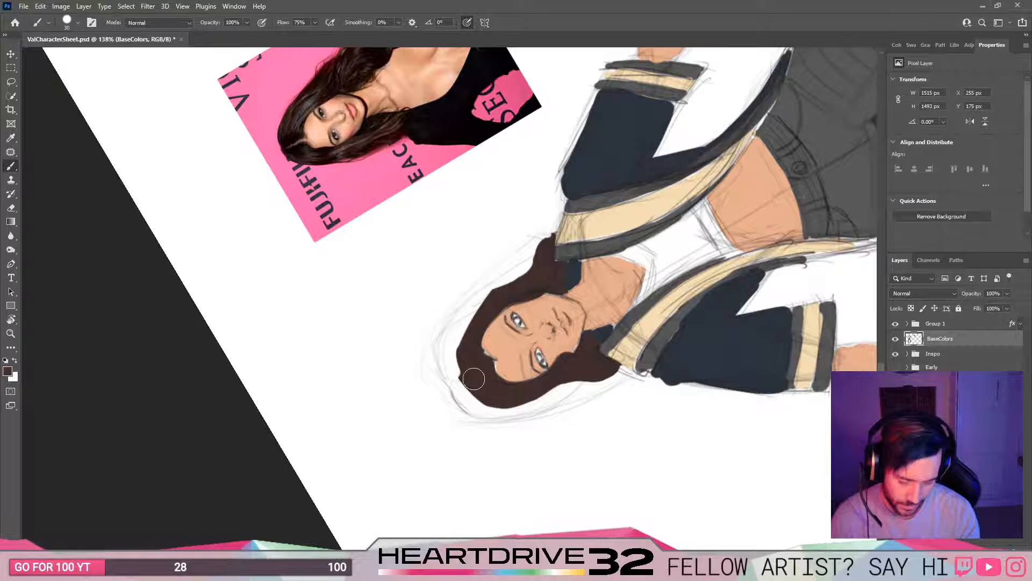
mouse_move(467, 385)
left_mouse_down()
mouse_move(465, 352)
mouse_move(466, 381)
mouse_move(480, 323)
mouse_move(464, 378)
mouse_move(498, 309)
mouse_move(464, 362)
mouse_move(467, 327)
mouse_move(506, 306)
left_mouse_up()
mouse_move(466, 362)
left_mouse_down()
mouse_move(495, 292)
mouse_move(518, 300)
left_mouse_up()
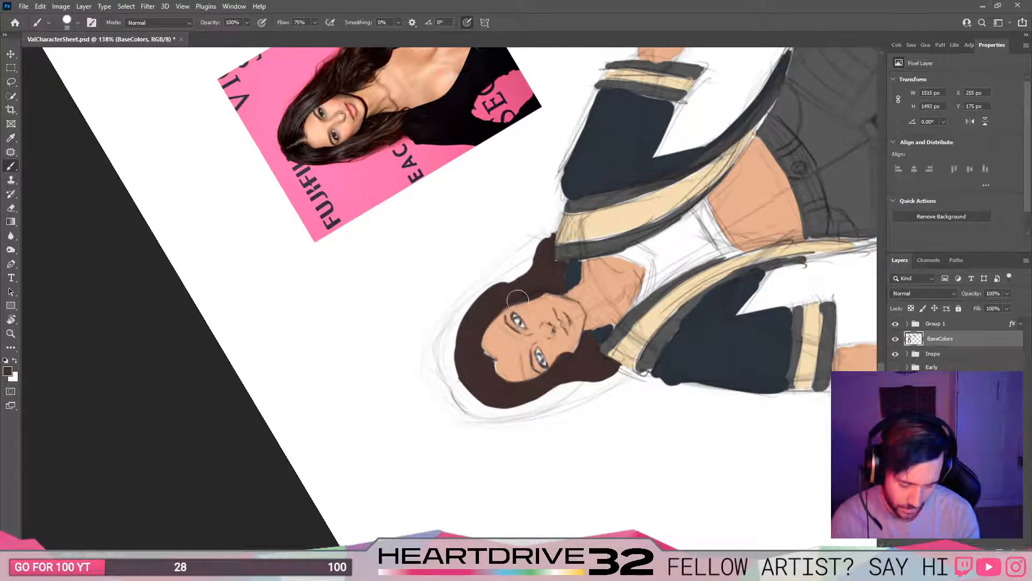
key("ctrl+z")
mouse_move(464, 373)
left_mouse_down()
mouse_move(460, 336)
mouse_move(536, 286)
mouse_move(465, 380)
mouse_move(510, 283)
left_mouse_up()
key("ctrl+z")
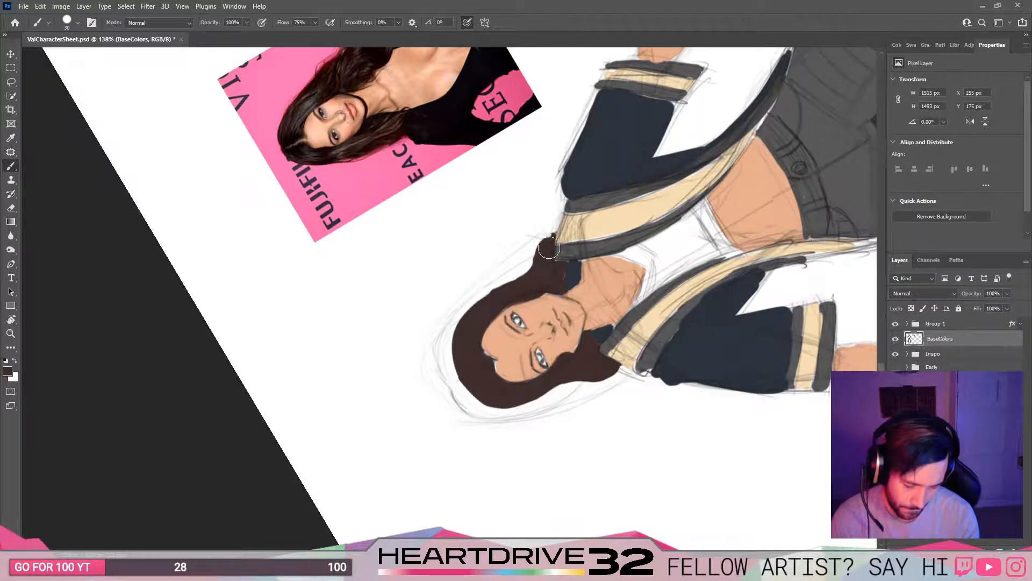
Step: Fill out the tip of the hair curl at the right shoulder with dark brown and return the canvas upright
left_click_drag(545, 251, 554, 237)
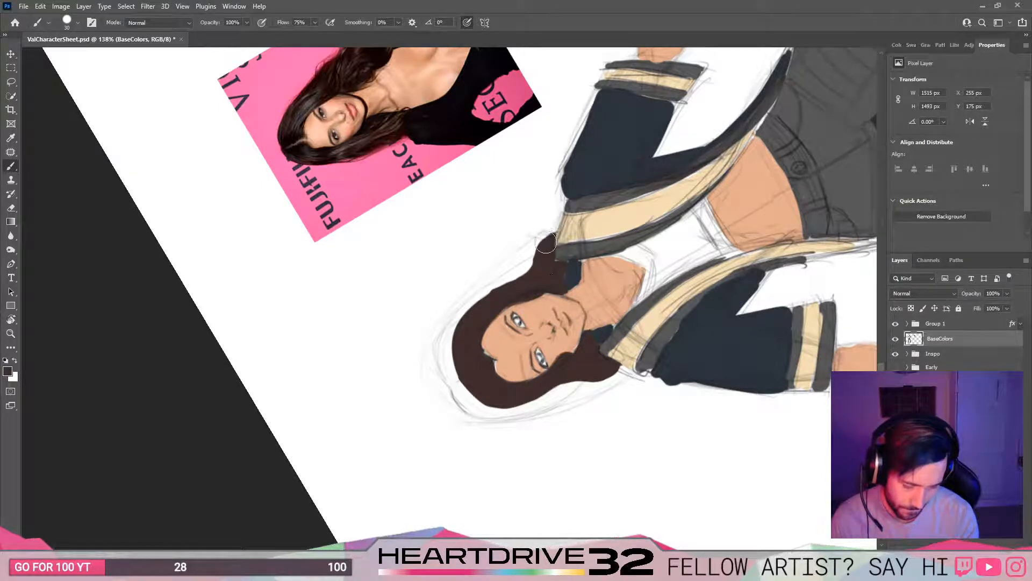
key("r")
left_click_drag(537, 274, 378, 437)
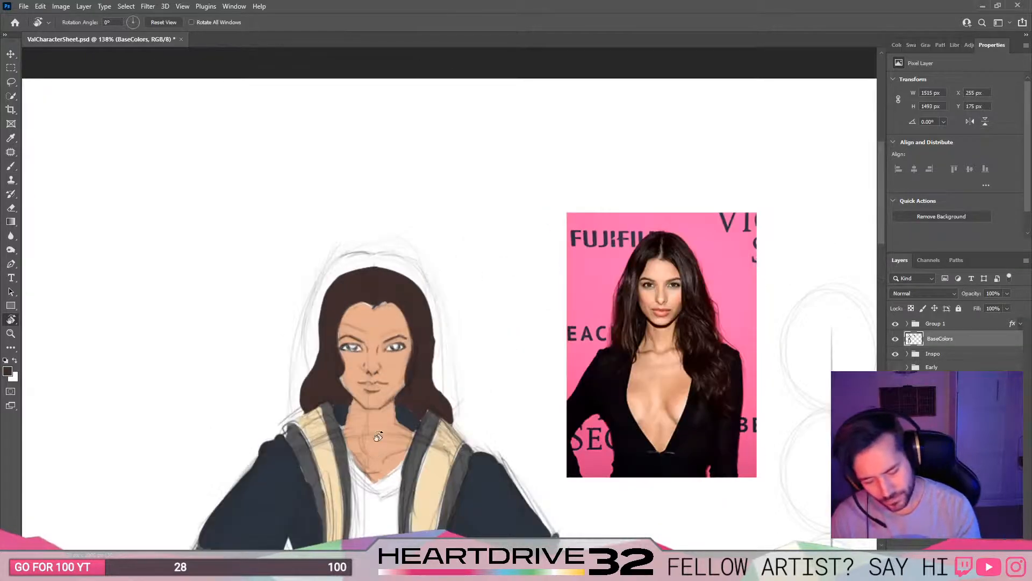
Step: Lower the hairline across the left and center of the forehead with dark brown, covering the notch at the parting
key("b")
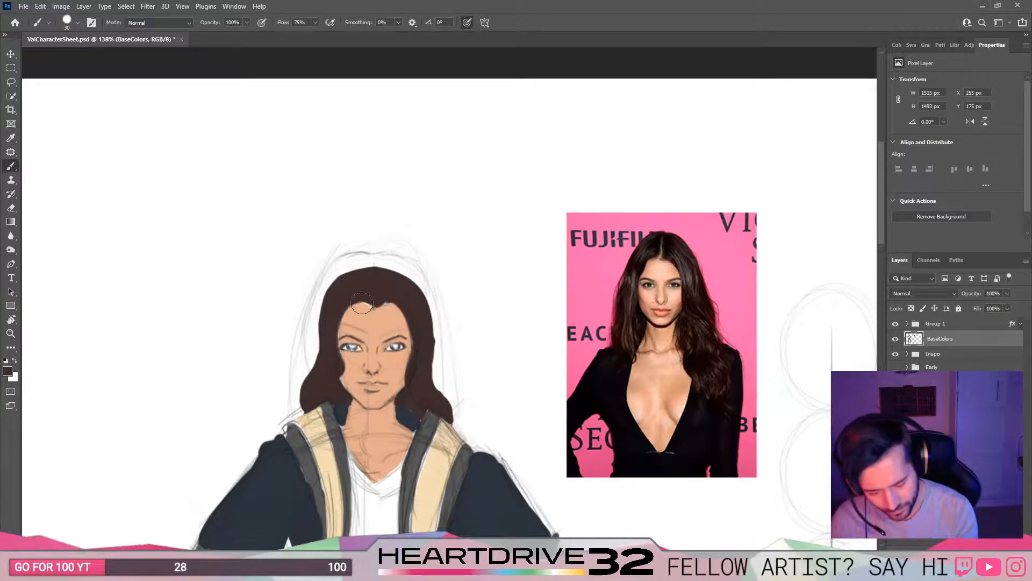
left_click_drag(341, 320, 367, 302)
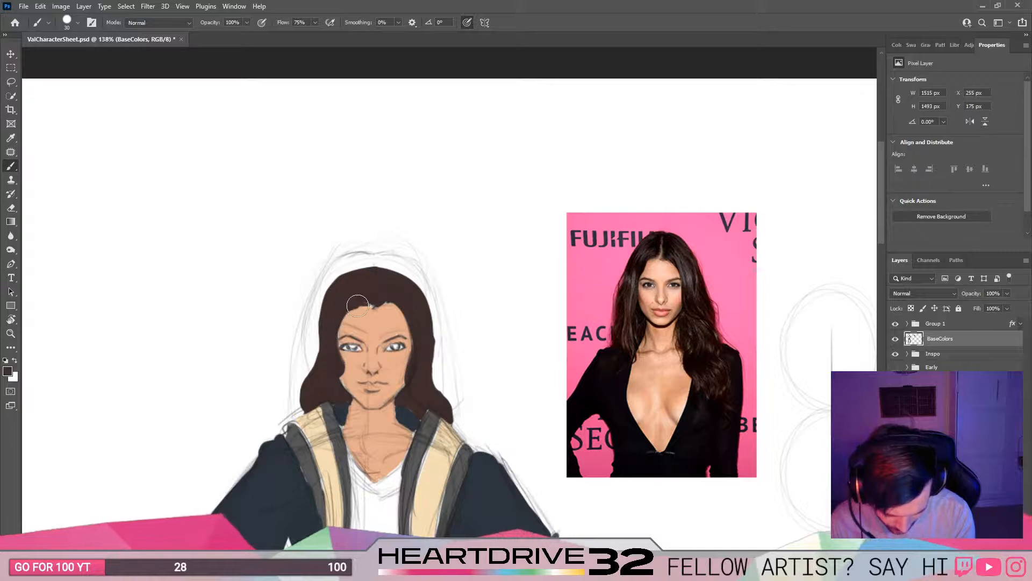
left_click_drag(357, 305, 378, 304)
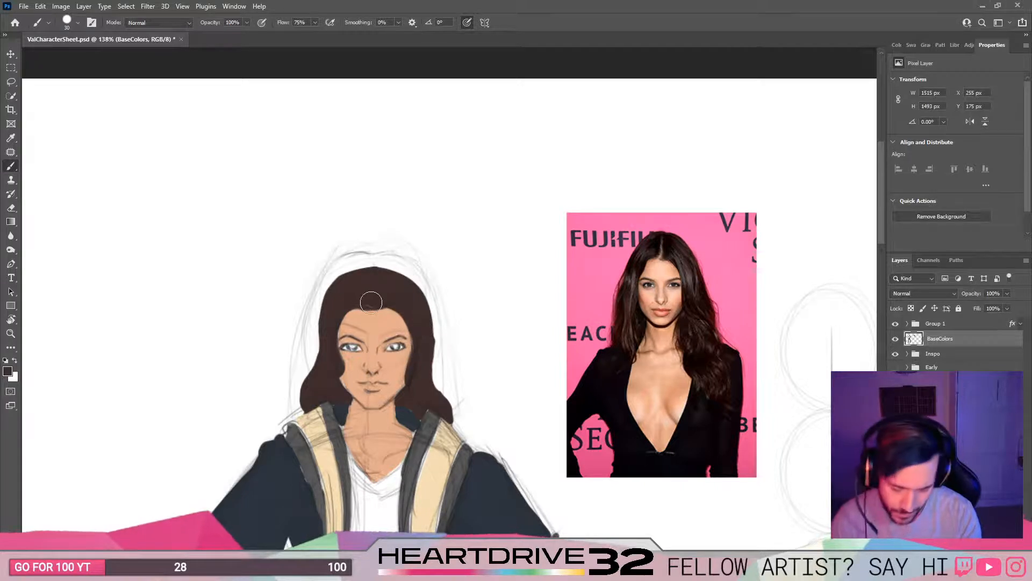
key("e")
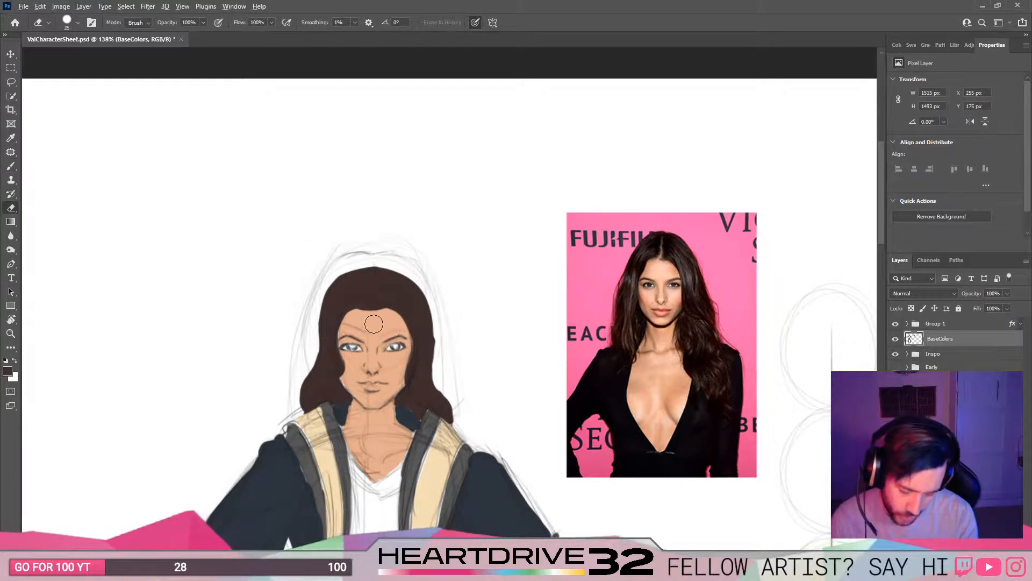
left_click(370, 326)
key("Return")
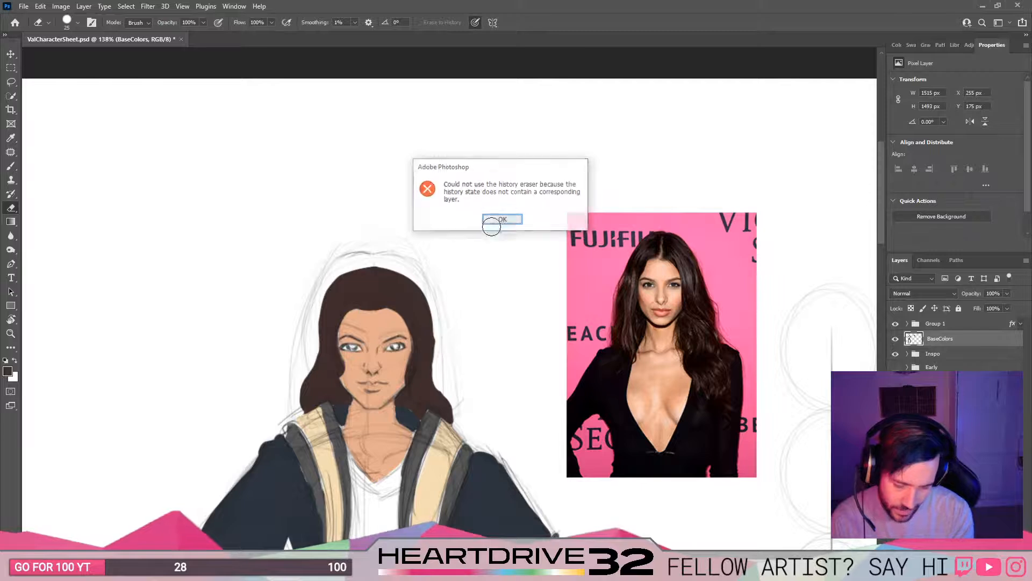
Step: Paint skin color along the hairline and left temple, and color both irises with dark brown sampled from the hair
key("b")
mouse_move(362, 307)
left_mouse_down()
mouse_move(337, 340)
mouse_move(364, 307)
mouse_move(342, 327)
mouse_move(340, 372)
left_mouse_up()
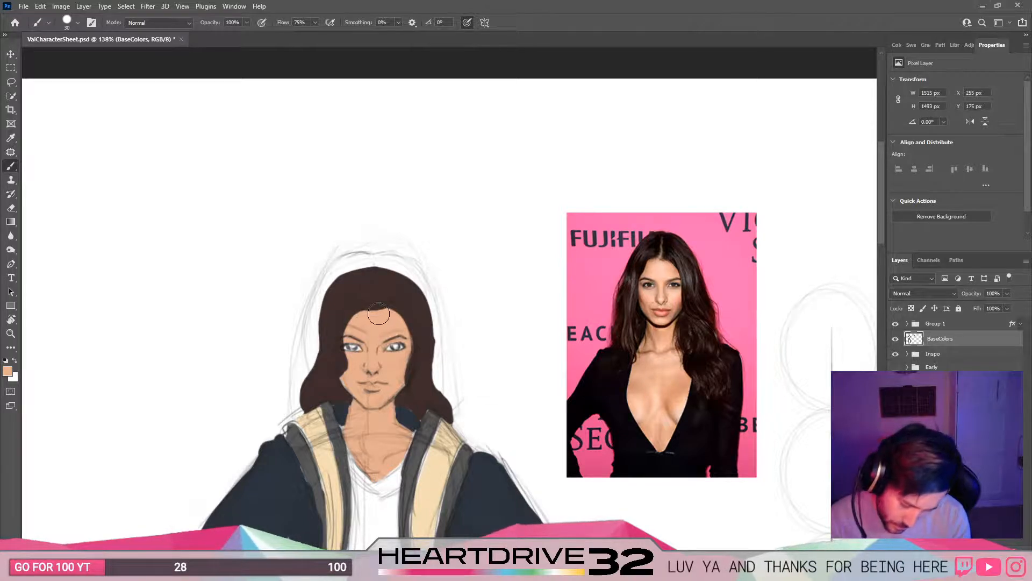
left_click(340, 364, "alt")
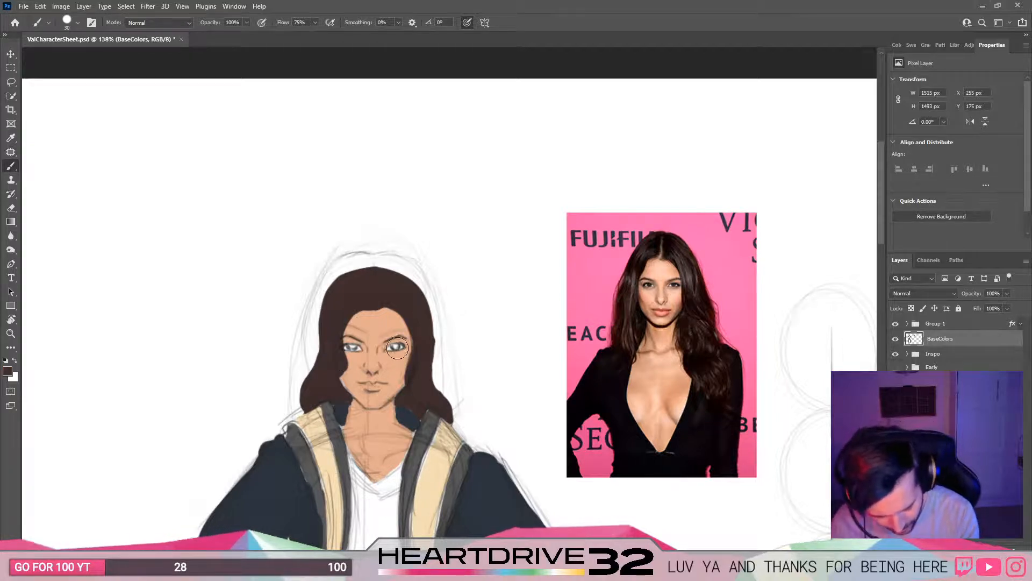
left_click_drag(397, 348, 353, 347)
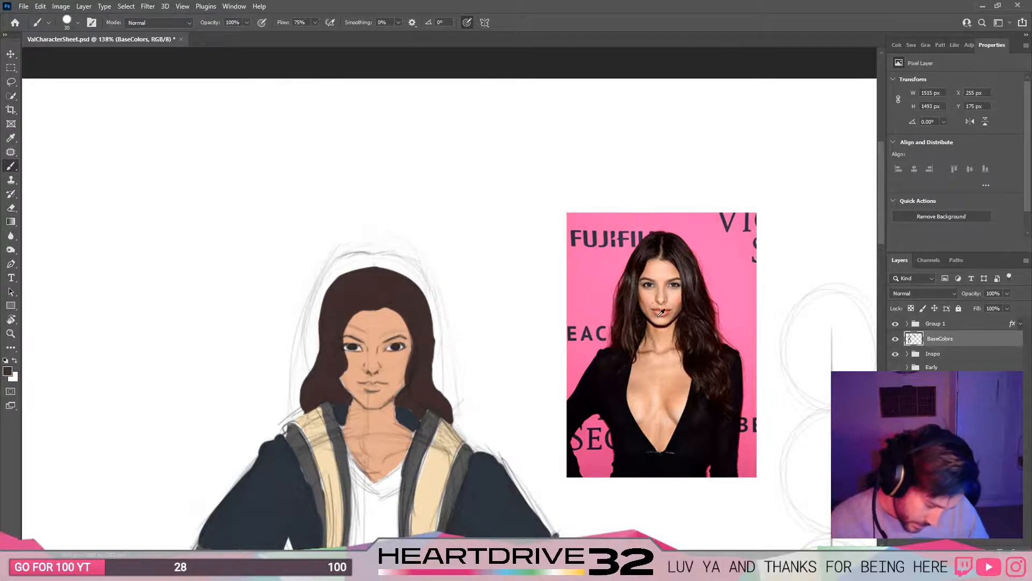
Step: Sample the lip pink from the reference photo and paint the character's lips with a 15 px brush
scroll(661, 313, "up", 5)
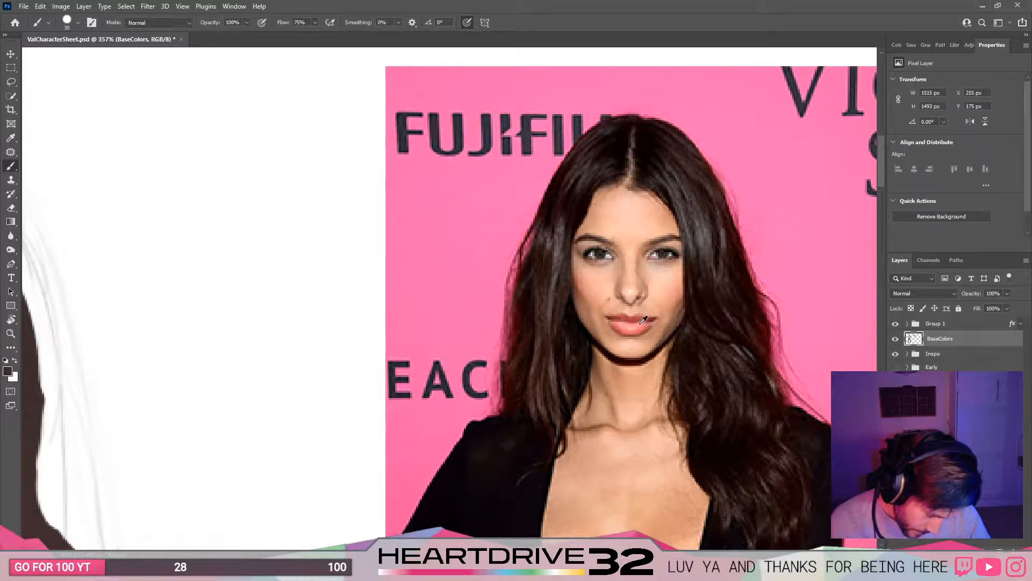
left_click(643, 320, "alt")
scroll(644, 320, "down", 3)
mouse_move(228, 435)
left_mouse_down()
mouse_move(354, 429)
mouse_move(309, 416)
left_mouse_up()
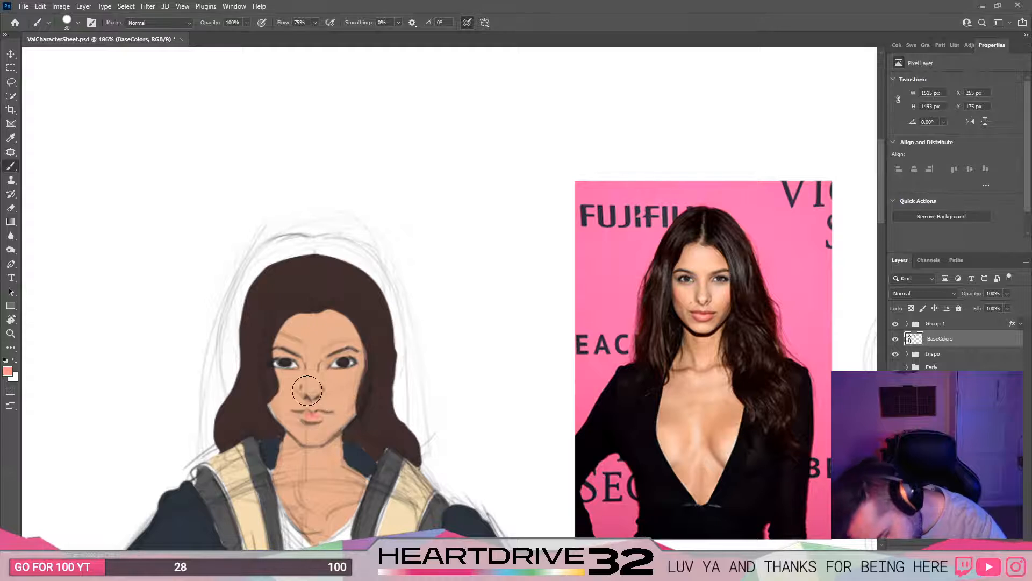
key("bracketleft")
key("bracketleft")
key("bracketleft")
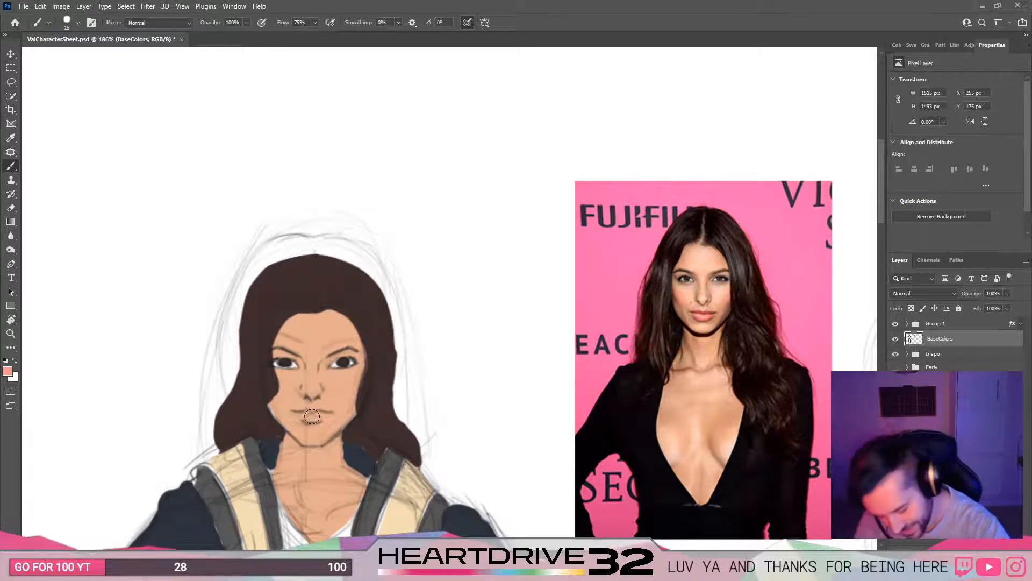
key("ctrl+z")
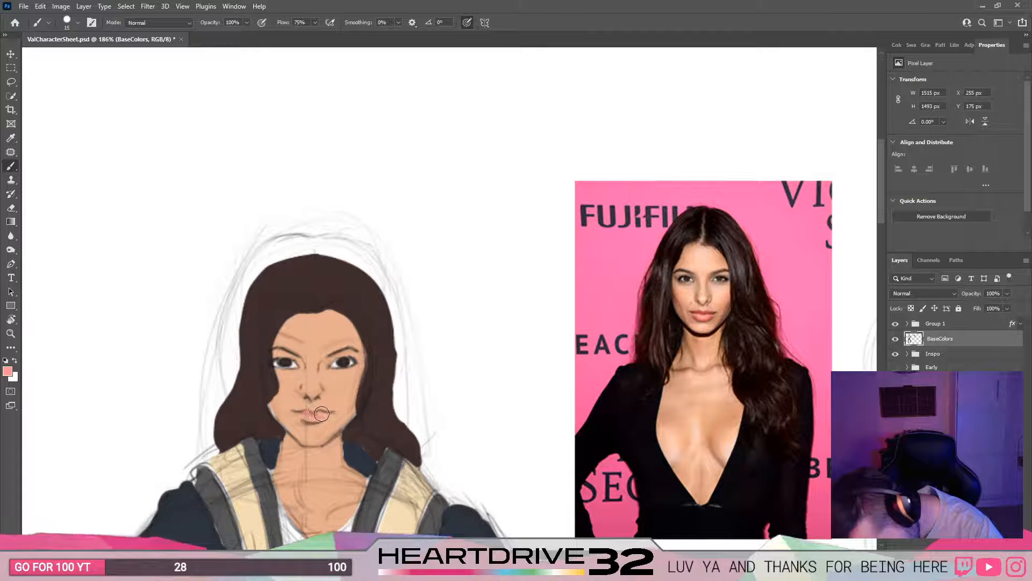
mouse_move(317, 415)
left_mouse_down()
mouse_move(298, 413)
mouse_move(317, 415)
left_mouse_up()
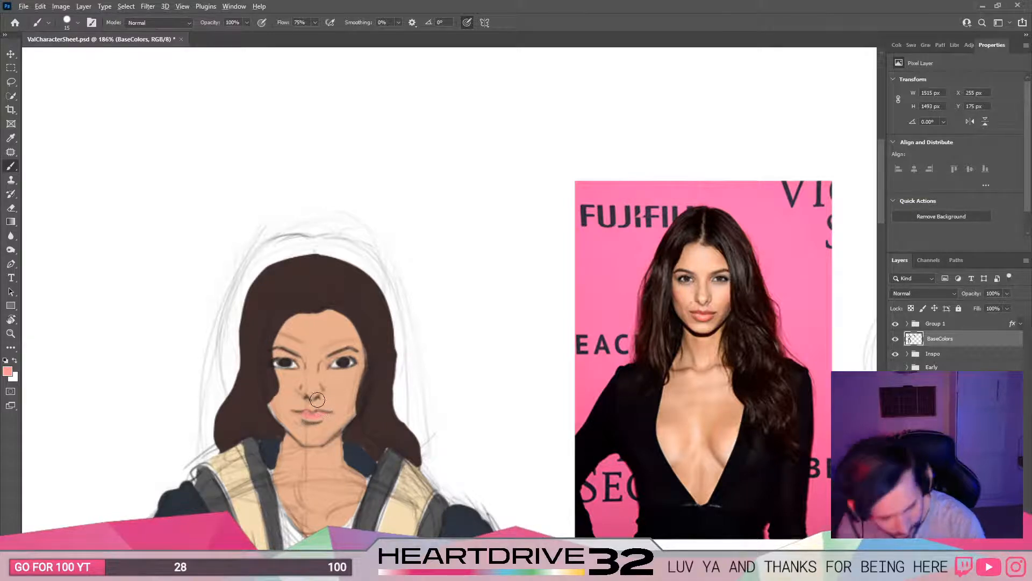
Step: Repaint the lips with the deeper red sampled from the reference photo, then sample the face's skin color for touch-ups around the mouth
left_click(710, 310, "alt")
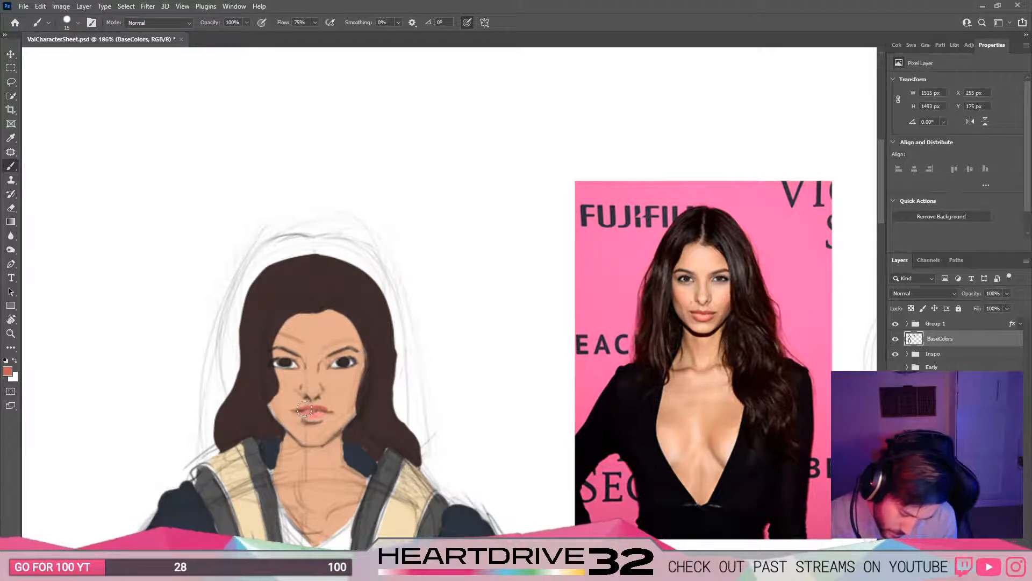
left_click(338, 399, "alt")
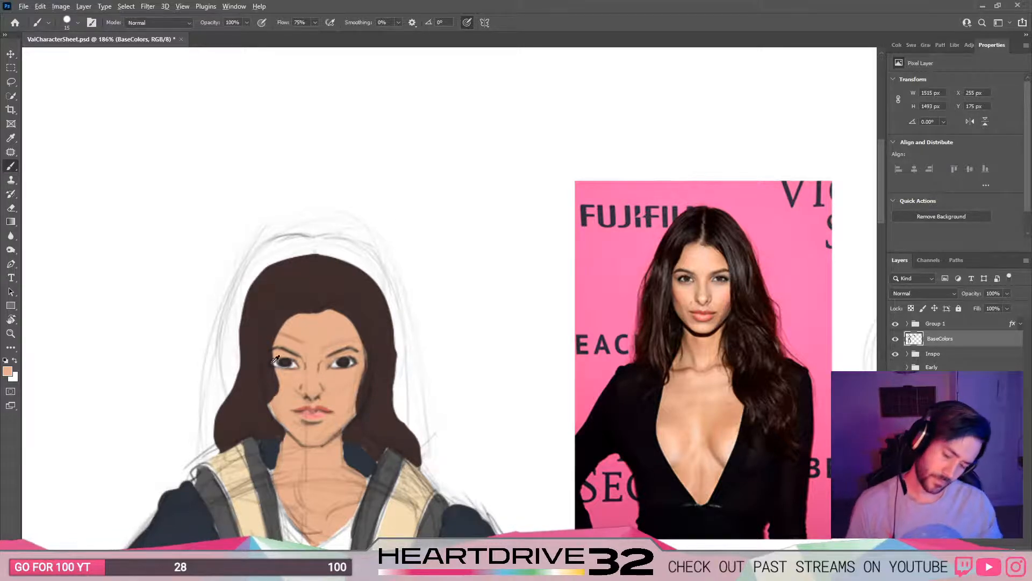
left_click_drag(303, 379, 258, 379)
Step: Bring the full figure into view and save the character sheet
left_click_drag(334, 465, 403, 302)
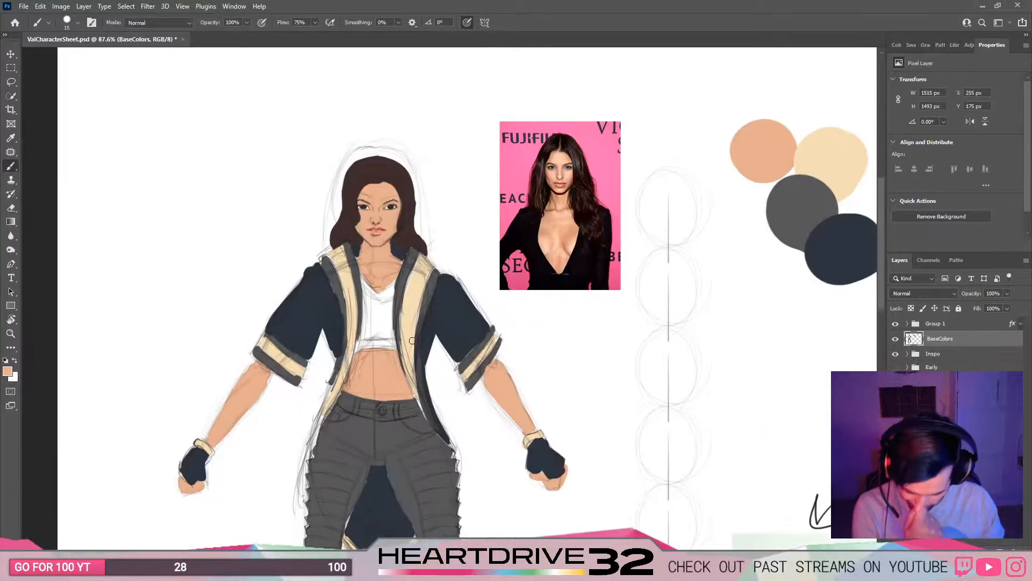
left_click_drag(513, 375, 590, 242)
scroll(590, 242, "down", 5)
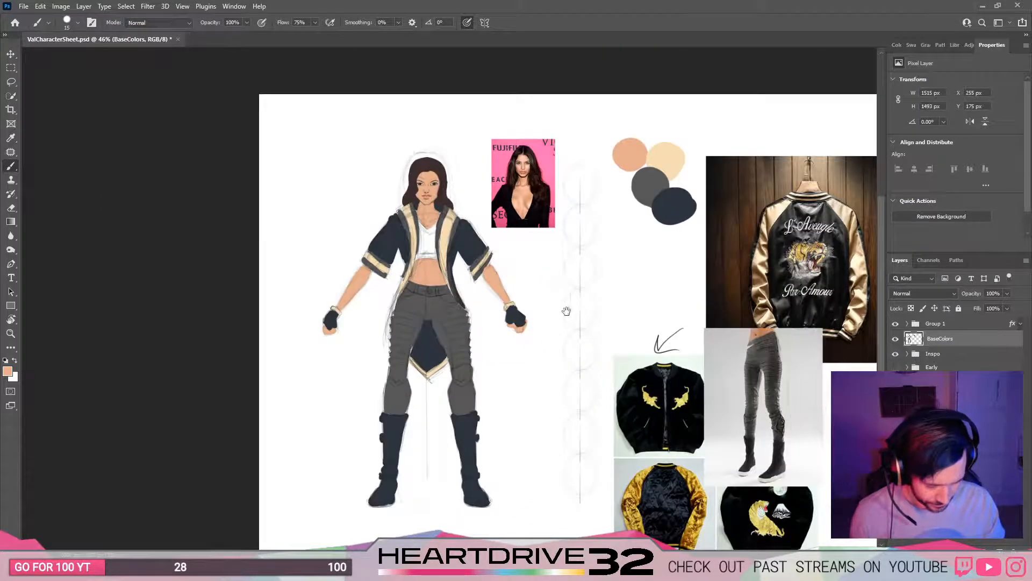
left_click_drag(566, 310, 544, 295)
key("ctrl+s")
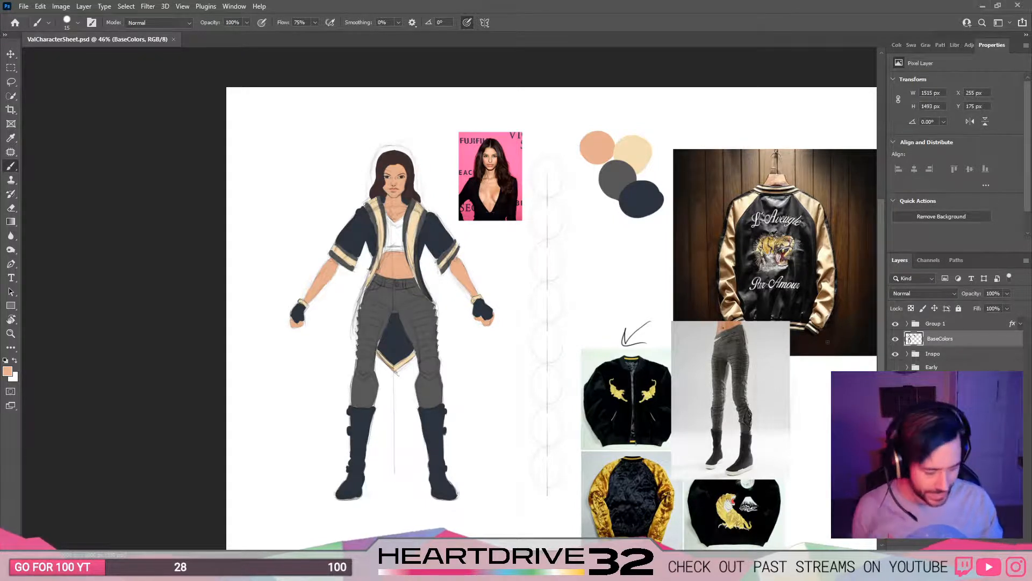
left_click(942, 328)
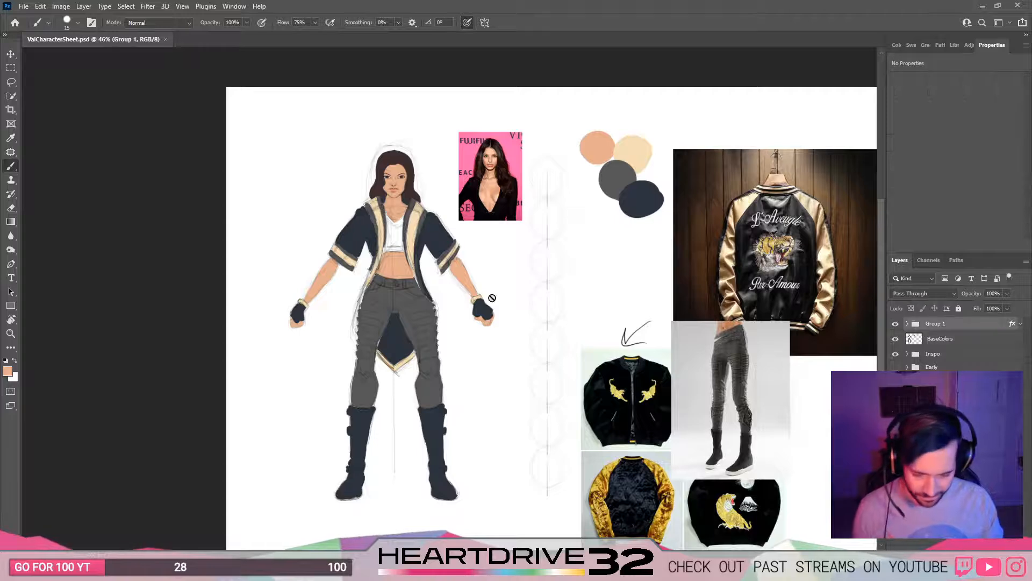
key("v")
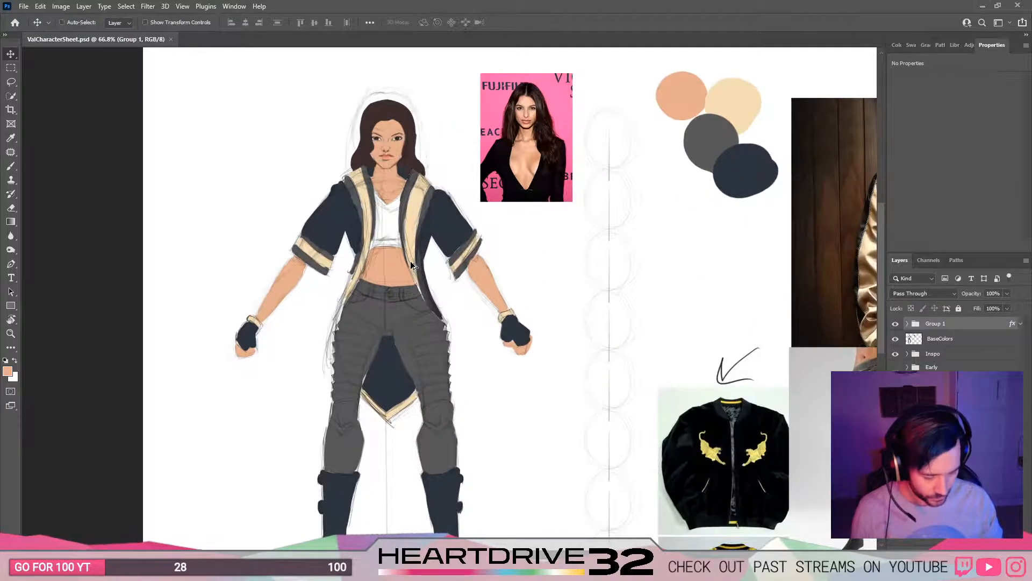
scroll(411, 260, "down", 3)
scroll(412, 264, "up", 4)
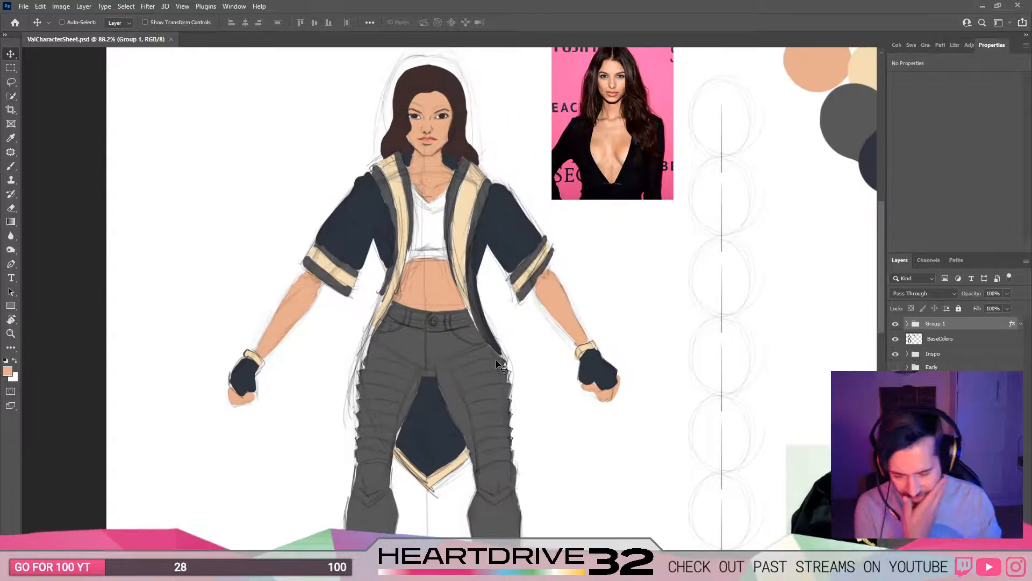
left_click_drag(592, 323, 450, 337)
left_click(914, 355)
left_click(906, 354)
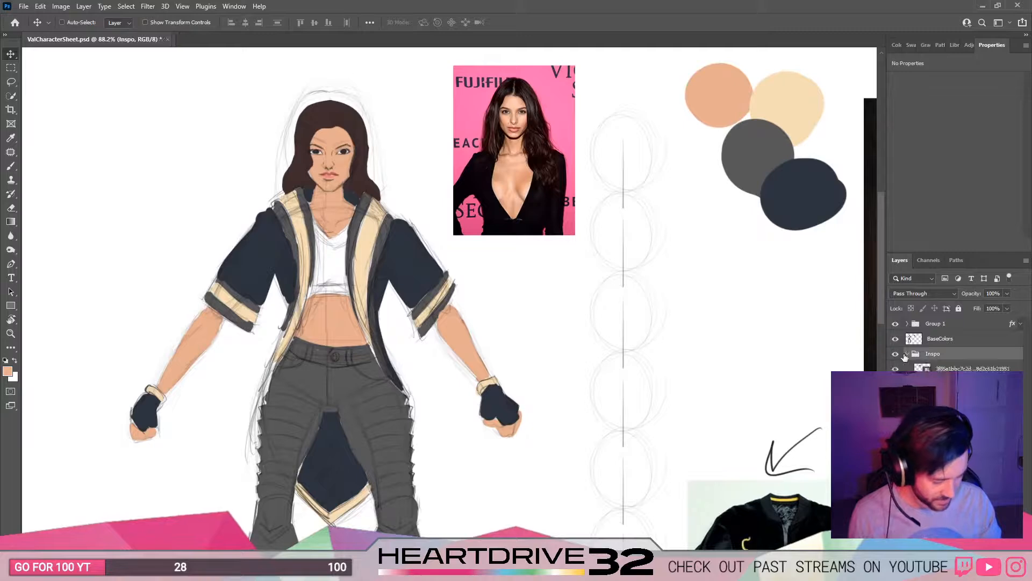
scroll(699, 379, "down", 4)
left_click_drag(737, 435, 549, 382)
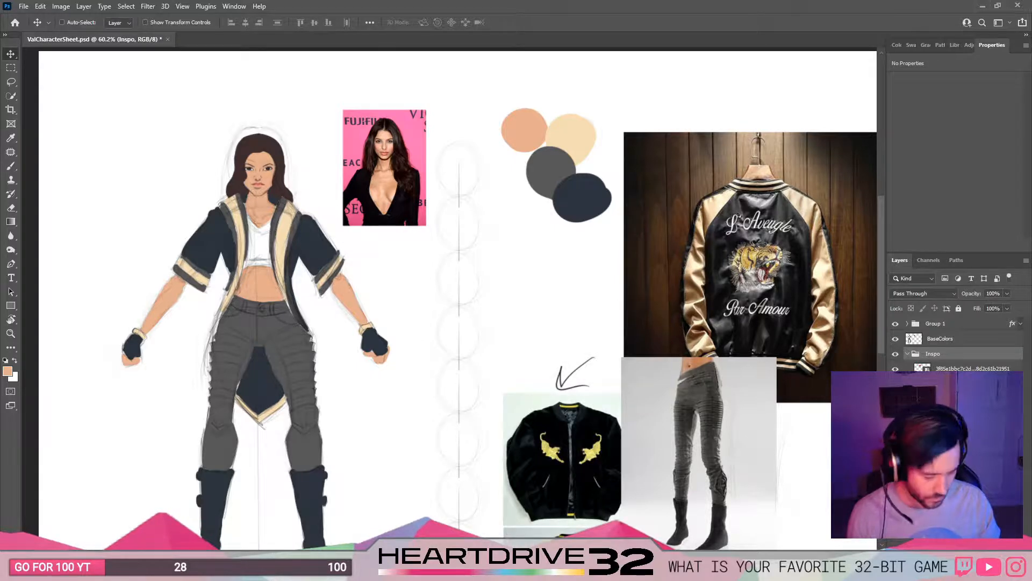
left_click(907, 354)
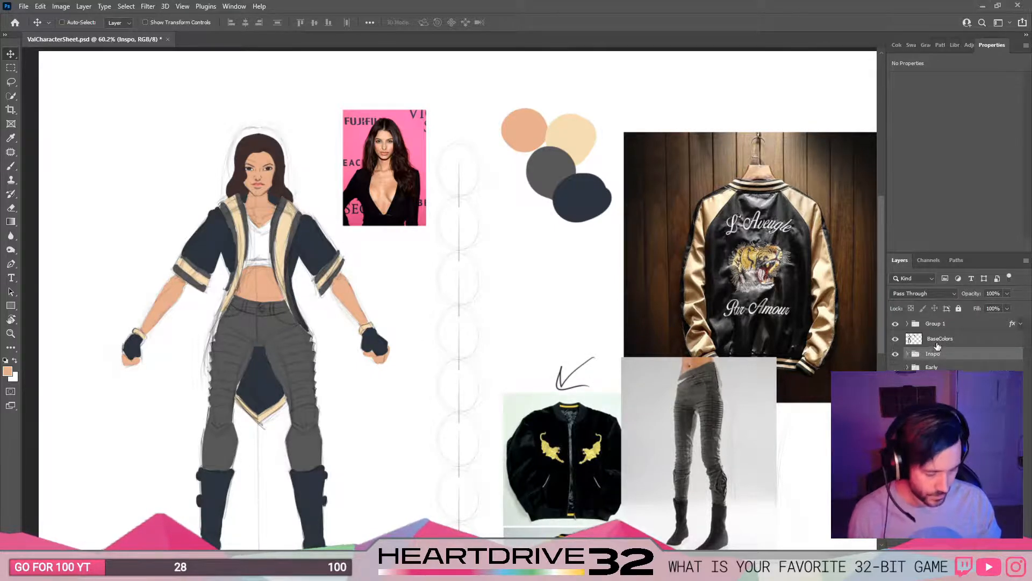
Step: Activate the BaseColors layer and clean up the midriff just below the white crop top with sampled skin color, using the Brush
left_click(939, 340)
scroll(288, 327, "up", 4)
key("b")
mouse_move(277, 346)
left_mouse_down()
mouse_move(360, 346)
mouse_move(461, 421)
mouse_move(485, 457)
left_mouse_up()
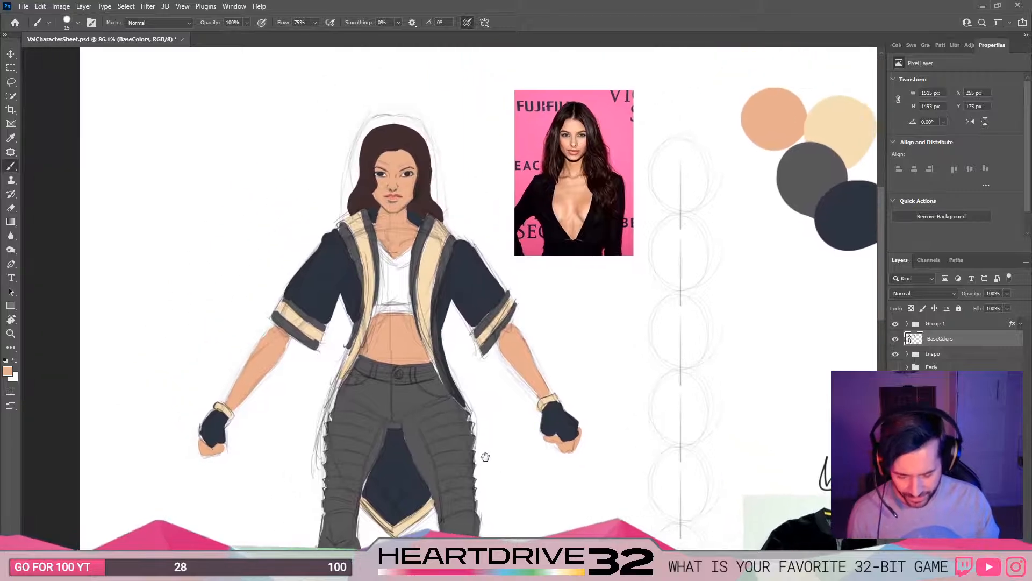
left_click(408, 445, "alt")
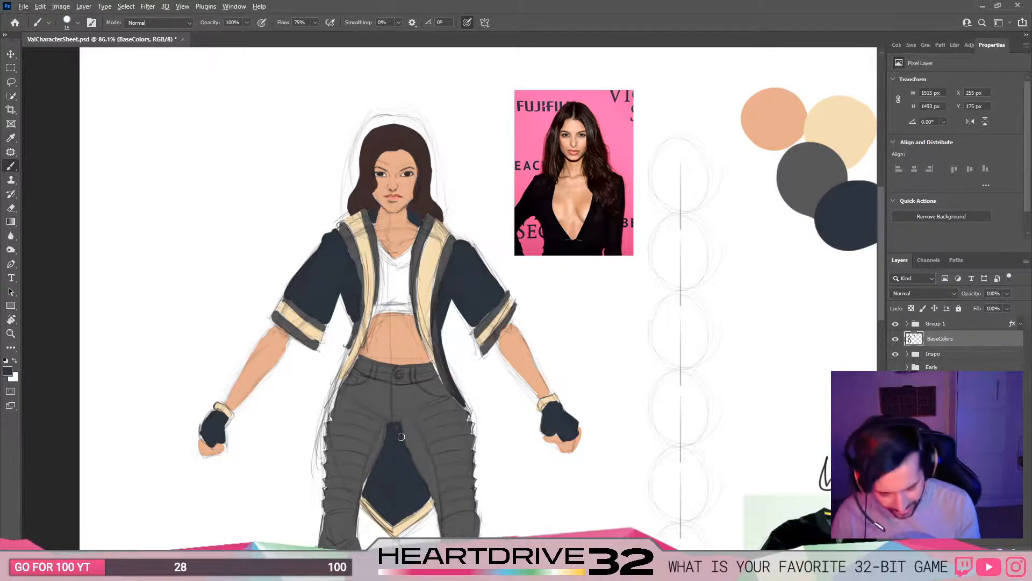
left_click(408, 398, "alt")
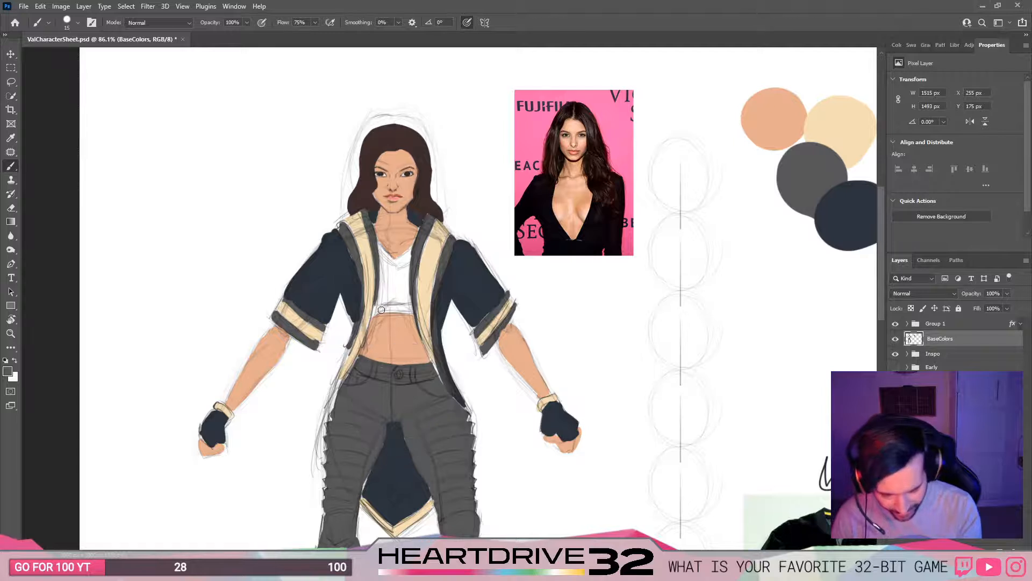
left_click(387, 333, "alt")
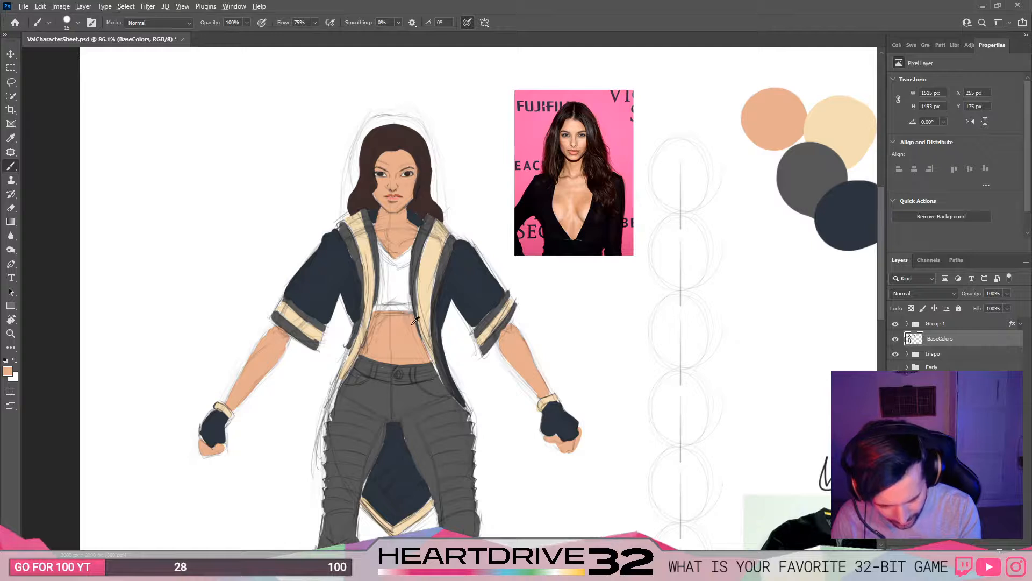
Step: Outline and fill the white crop top with dark navy sampled from the jacket, leaving the hem and neckline as white bands
left_click(415, 398, "alt")
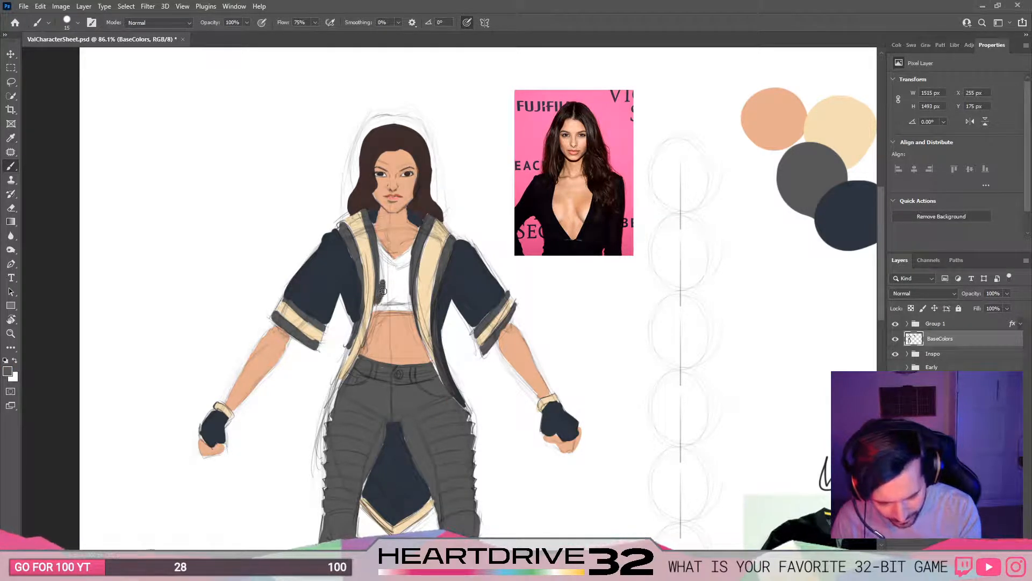
left_click(457, 268, "alt")
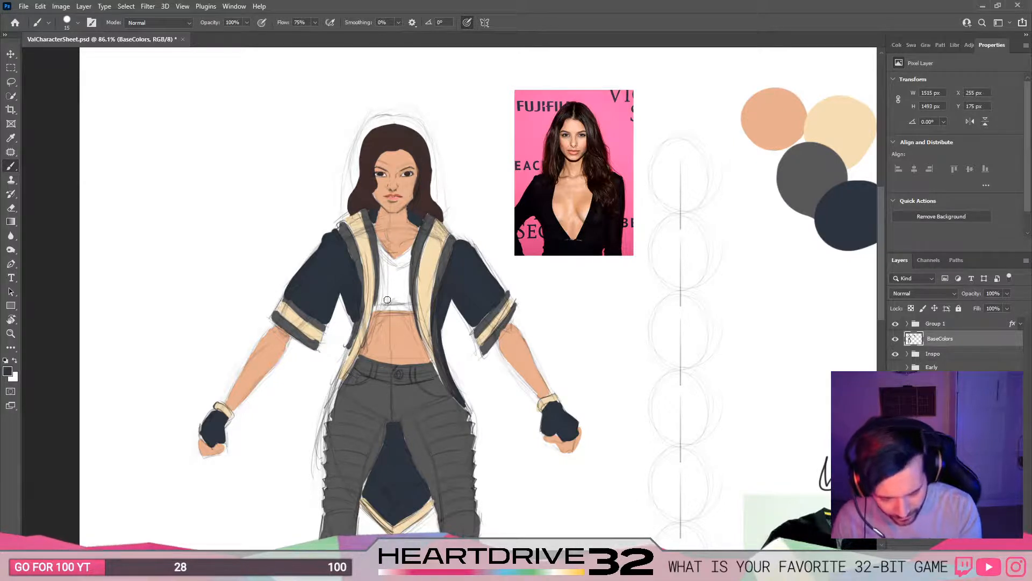
left_click_drag(377, 304, 382, 262)
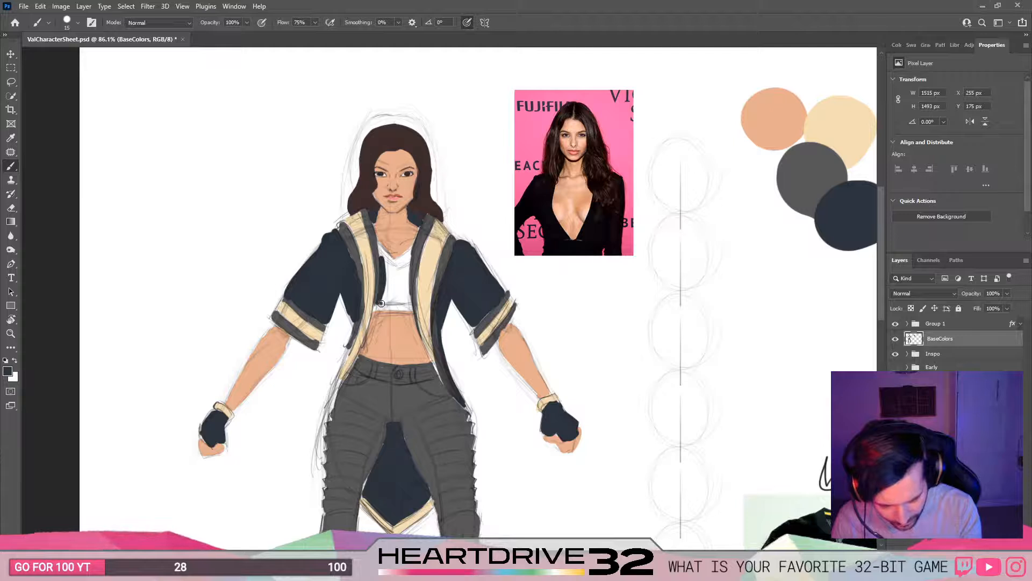
mouse_move(381, 303)
left_mouse_down()
mouse_move(406, 302)
mouse_move(408, 285)
left_mouse_up()
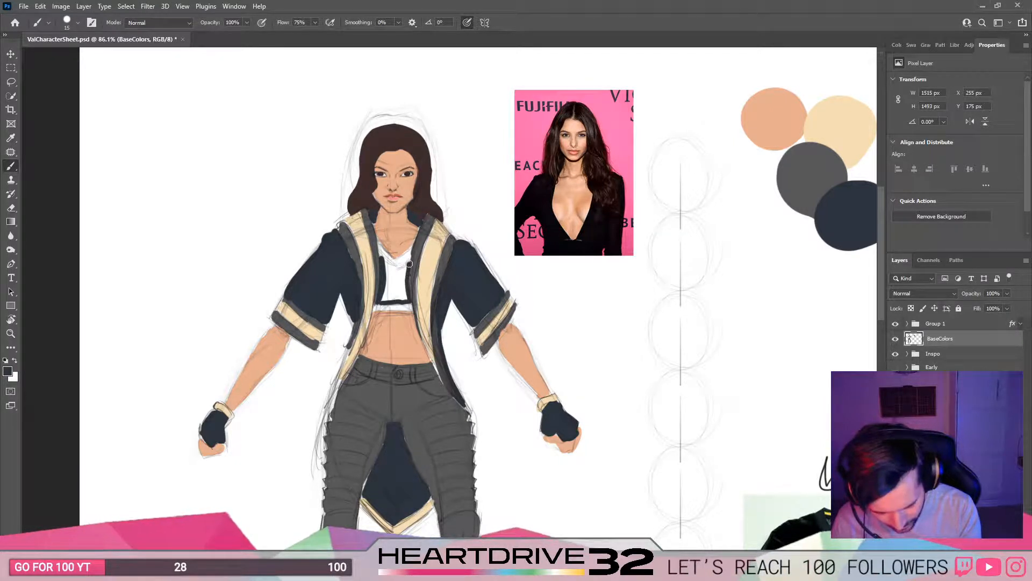
mouse_move(382, 259)
left_mouse_down()
mouse_move(411, 261)
mouse_move(407, 296)
mouse_move(385, 300)
mouse_move(388, 275)
mouse_move(386, 293)
mouse_move(402, 292)
mouse_move(392, 266)
left_mouse_up()
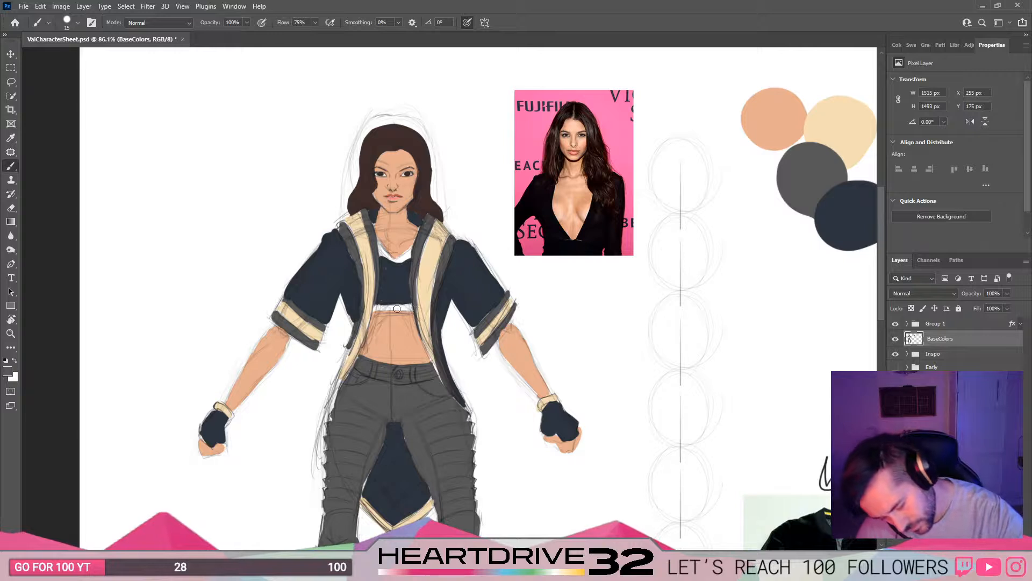
Step: Paint dark gray trim along the crop top's hem and V-neckline, and save the character sheet
left_click_drag(412, 307, 375, 307)
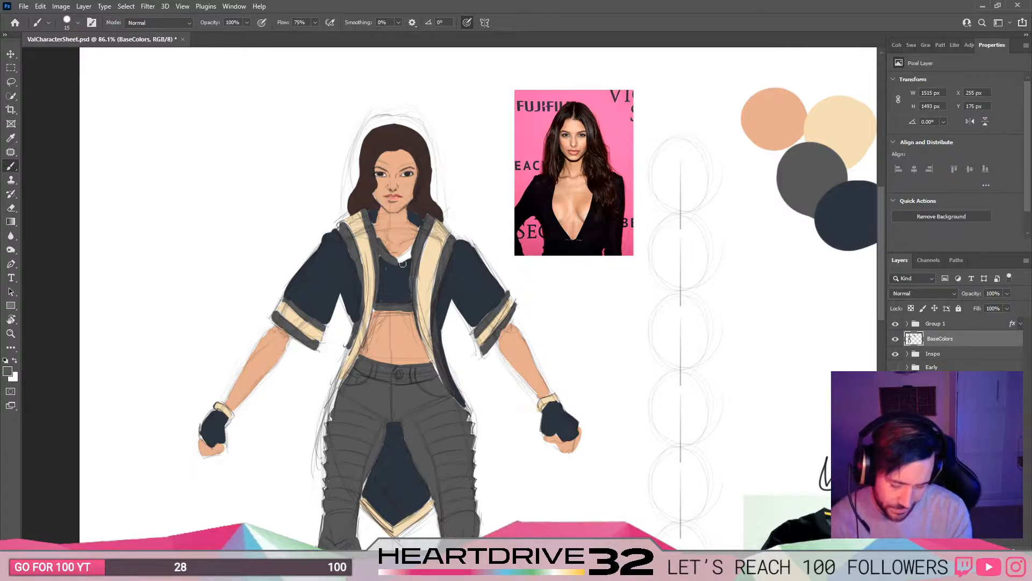
mouse_move(400, 264)
left_mouse_down()
mouse_move(406, 250)
mouse_move(401, 261)
left_mouse_up()
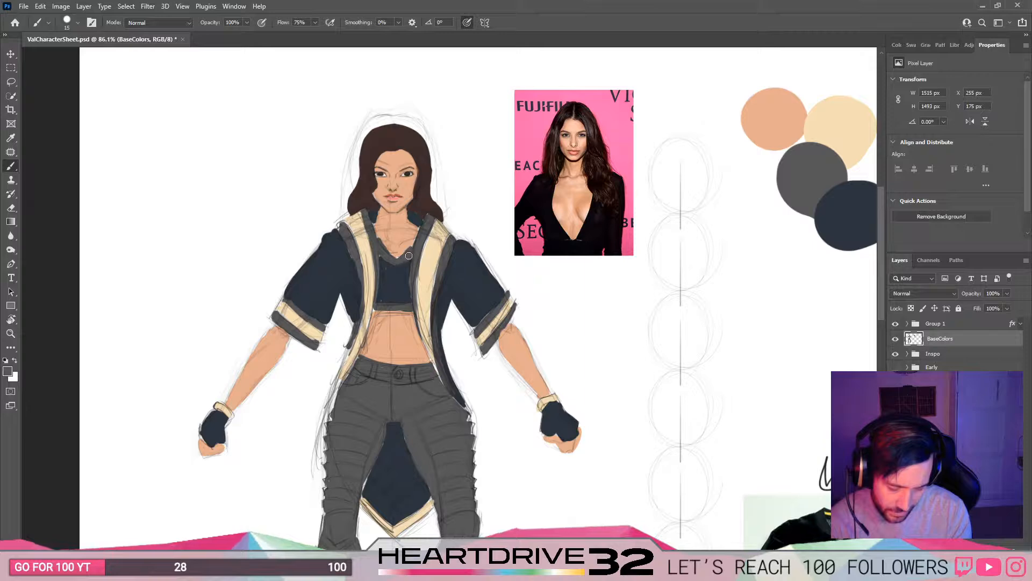
scroll(108, 217, "down", 6)
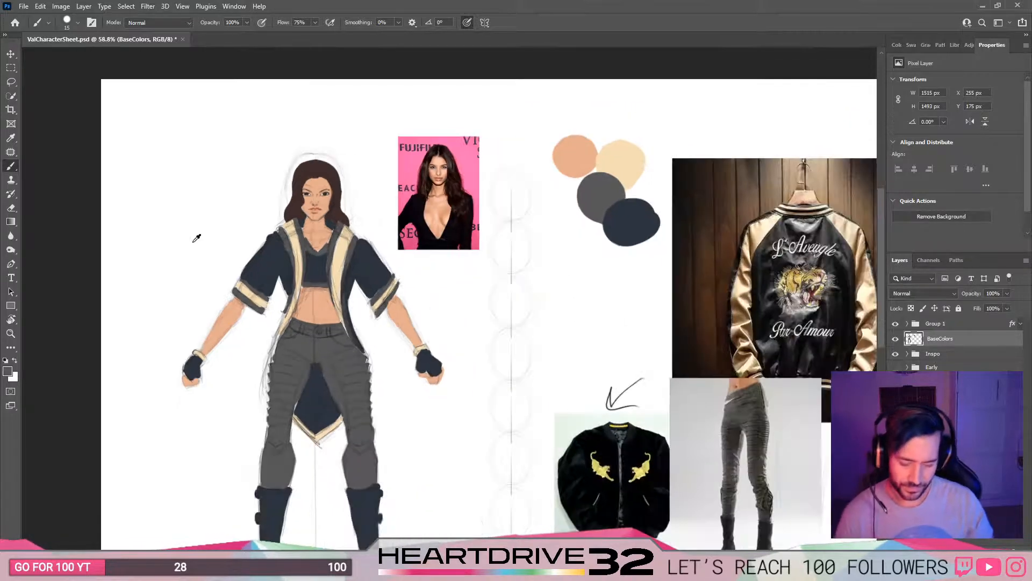
key("ctrl+s")
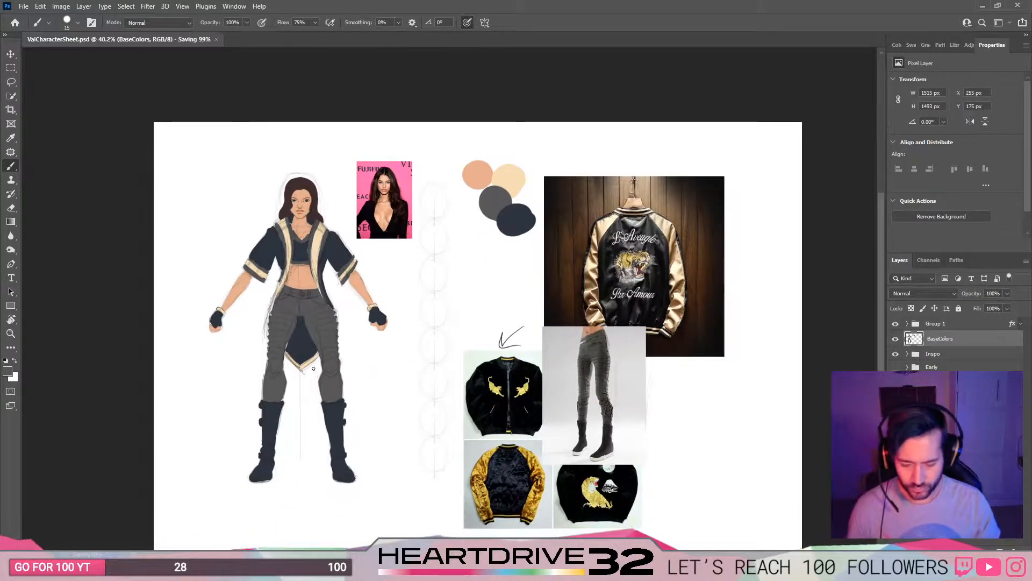
Step: Examine the full figure's base colors from several distances against the palette and clothing references
scroll(348, 365, "up", 4)
left_click_drag(341, 366, 493, 361)
scroll(500, 372, "down", 3)
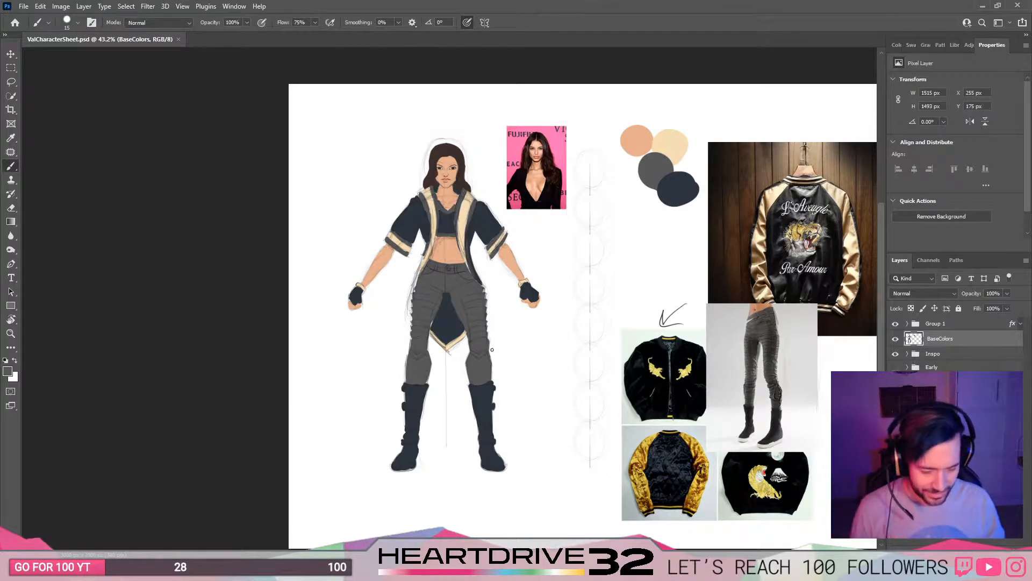
scroll(491, 350, "up", 4)
scroll(493, 361, "down", 3)
scroll(491, 350, "up", 3)
left_click_drag(562, 363, 620, 408)
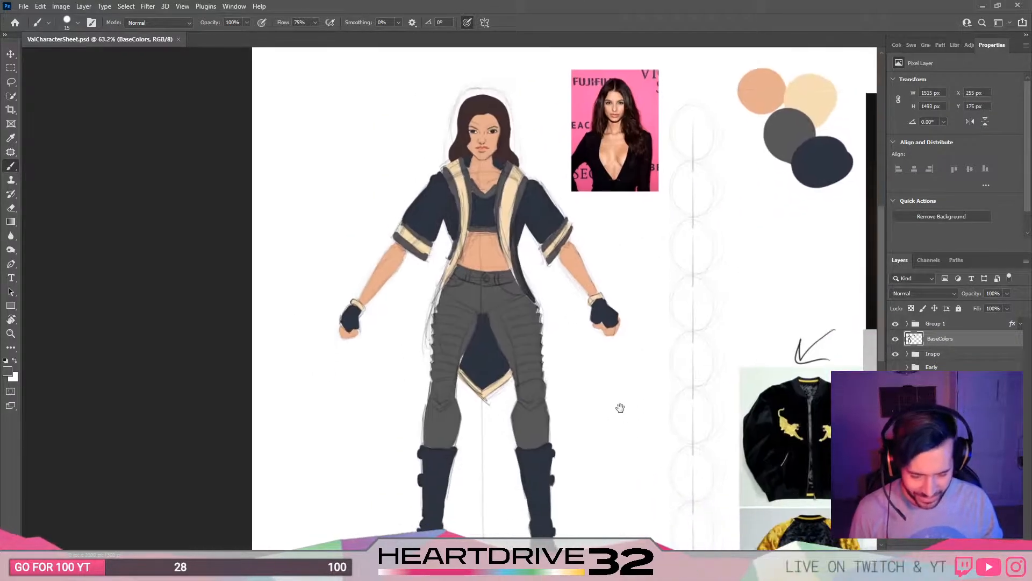
scroll(617, 396, "down", 2)
left_click_drag(553, 306, 564, 341)
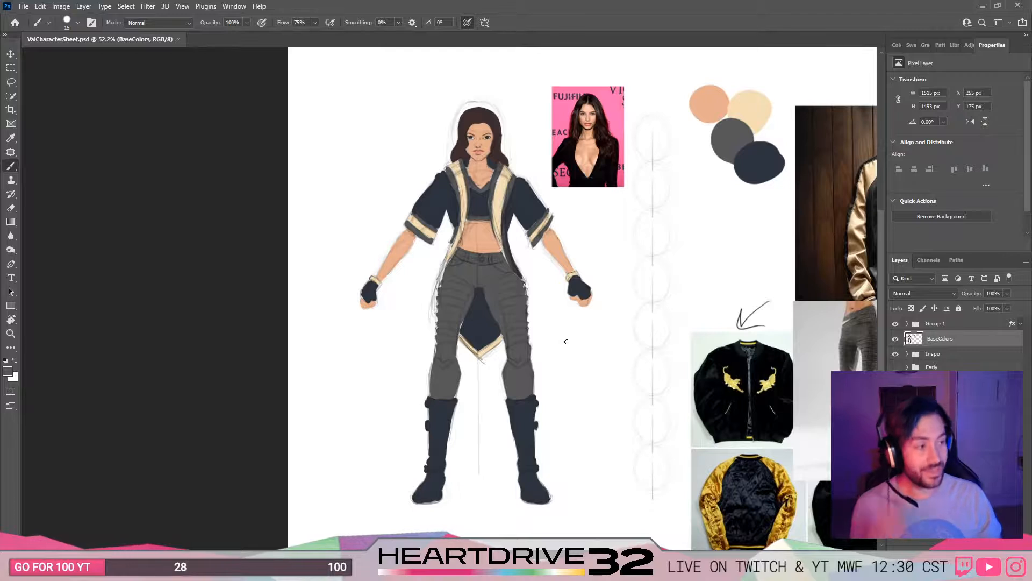